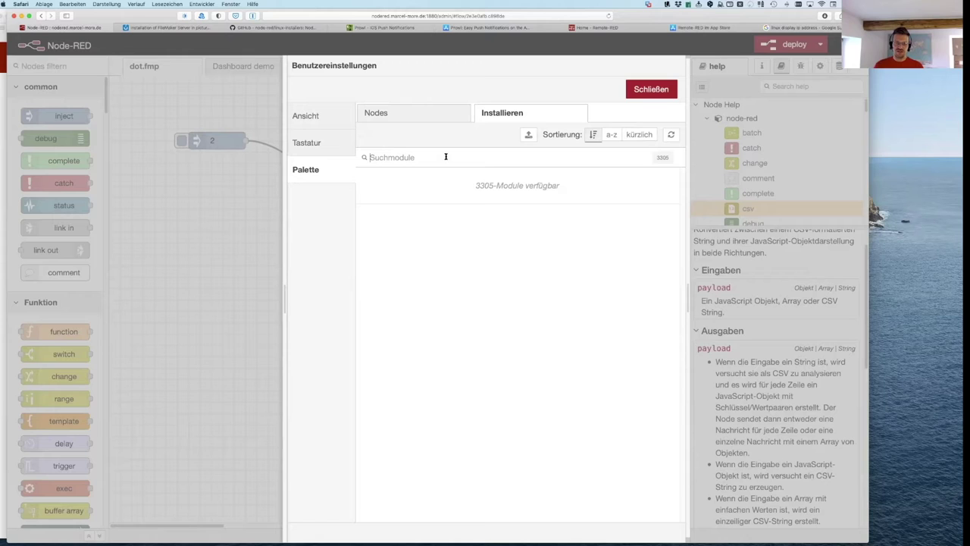
Step: Filter the installable palette modules by 'image', narrowing to 32 of 3305 matches
{"action": "left_click", "coordinate": [425, 157]}
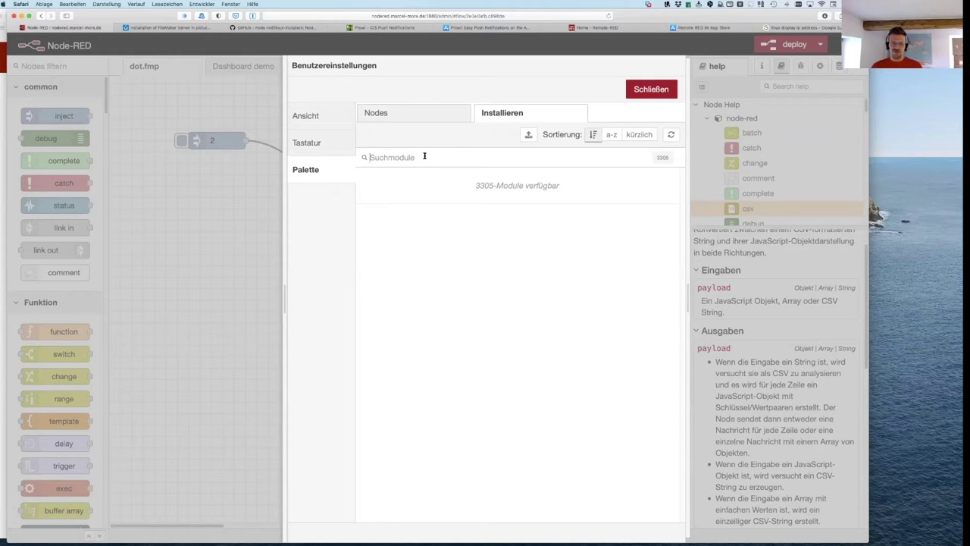
{"action": "type", "text": "image"}
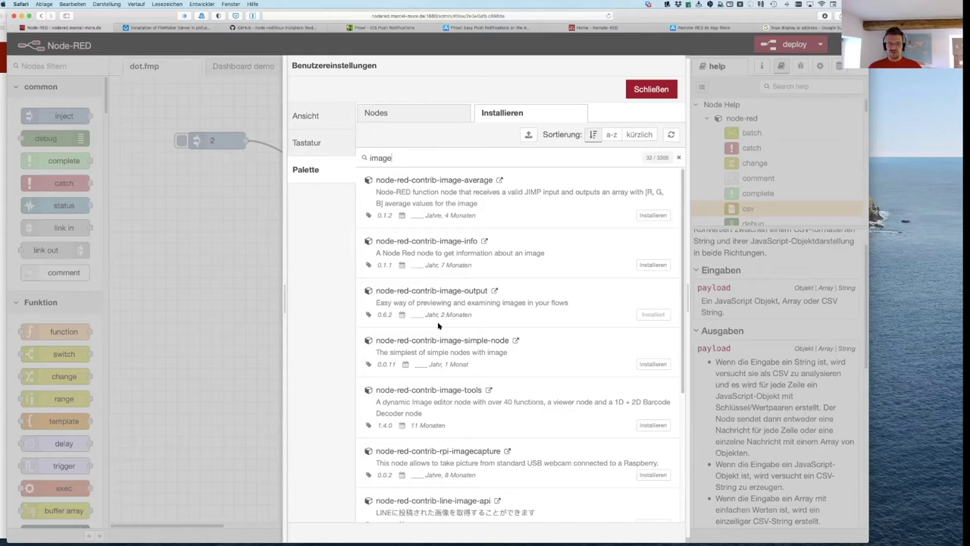
{"action": "scroll", "coordinate": [436, 319], "scroll_direction": "down", "scroll_amount": 5}
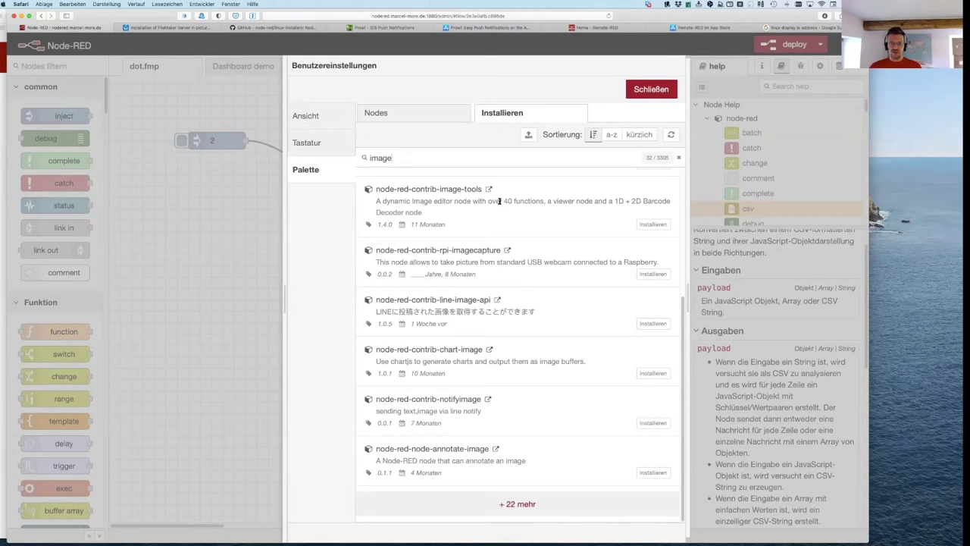
{"action": "left_click_drag", "start_coordinate": [504, 201], "coordinate": [543, 200]}
{"action": "scroll", "coordinate": [484, 250], "scroll_direction": "up", "scroll_amount": 5}
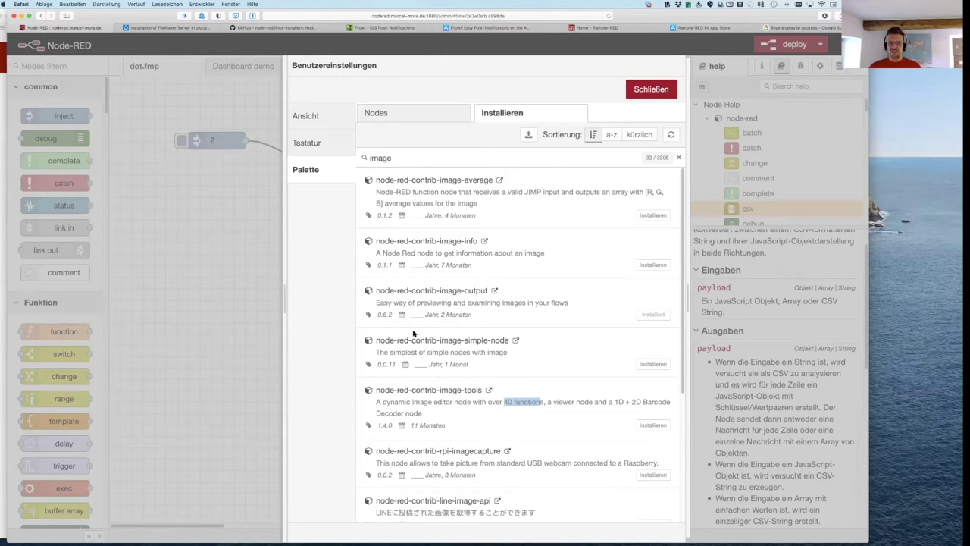
Step: Open the node-red-contrib-image-tools library page and browse its nodes, examples and install notes
{"action": "left_click", "coordinate": [488, 392]}
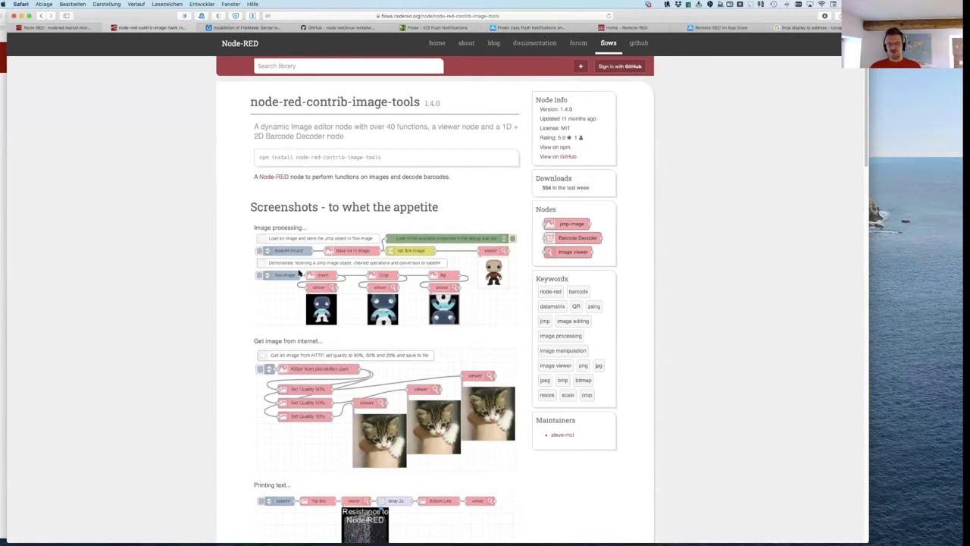
{"action": "left_click_drag", "start_coordinate": [304, 128], "coordinate": [438, 129]}
{"action": "scroll", "coordinate": [393, 307], "scroll_direction": "down", "scroll_amount": 2}
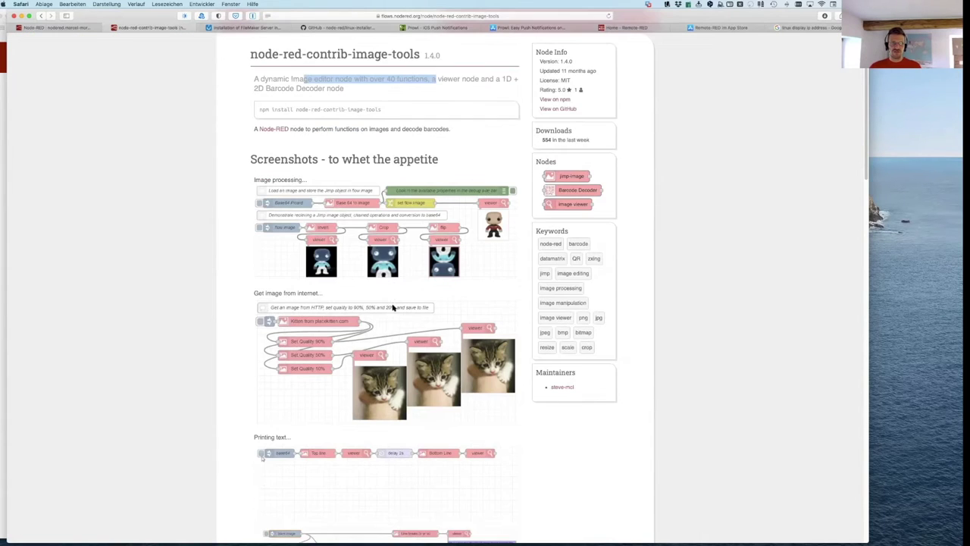
{"action": "scroll", "coordinate": [322, 338], "scroll_direction": "down", "scroll_amount": 10}
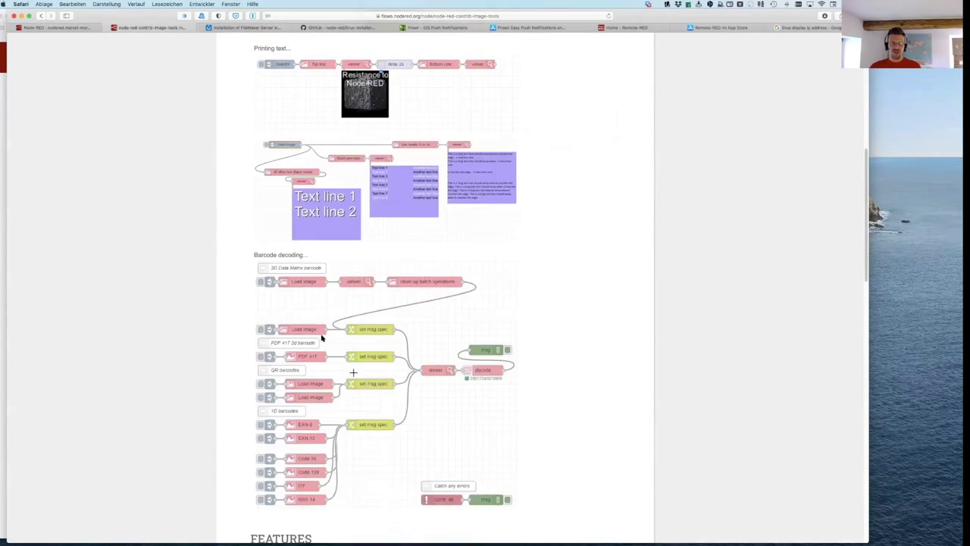
{"action": "scroll", "coordinate": [321, 338], "scroll_direction": "down", "scroll_amount": 6}
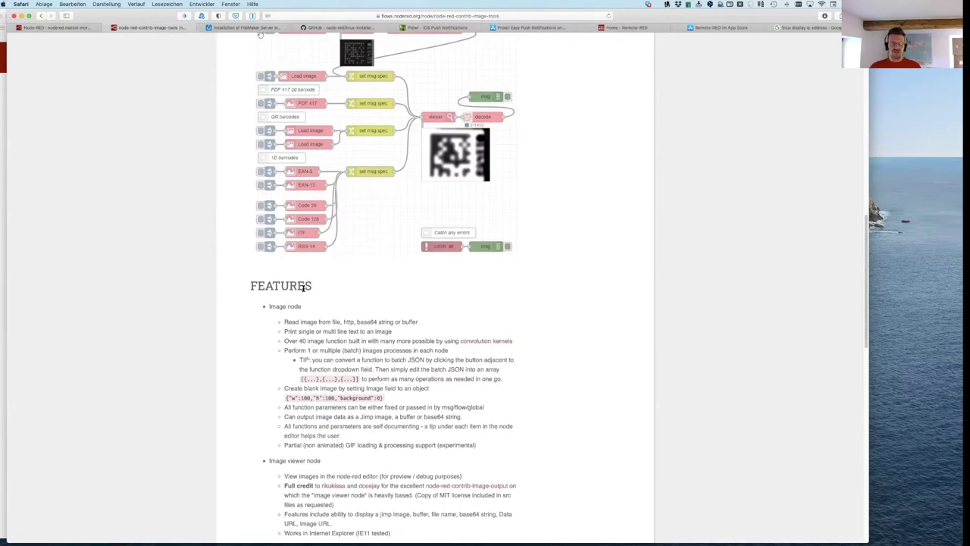
{"action": "scroll", "coordinate": [304, 289], "scroll_direction": "down", "scroll_amount": 15}
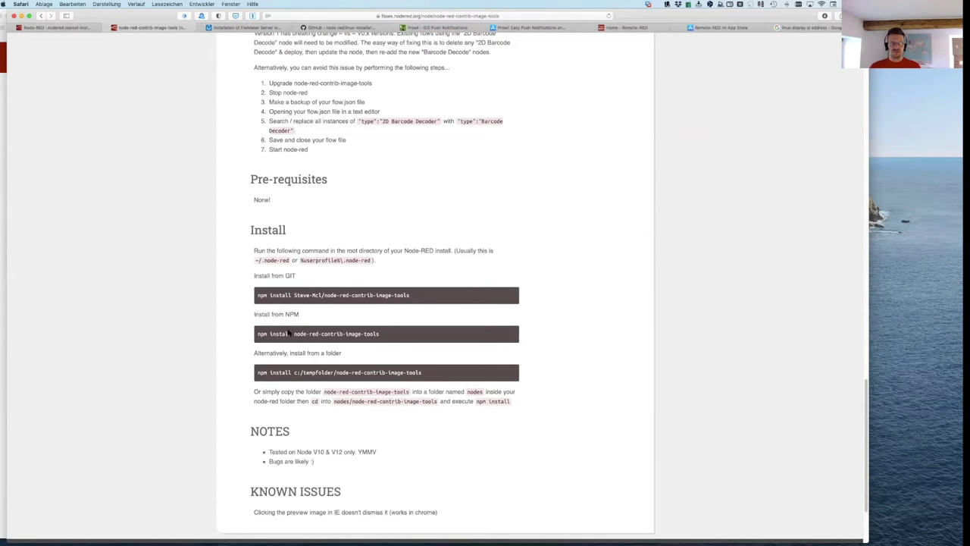
{"action": "scroll", "coordinate": [288, 346], "scroll_direction": "up", "scroll_amount": 4}
{"action": "scroll", "coordinate": [293, 353], "scroll_direction": "down", "scroll_amount": 2}
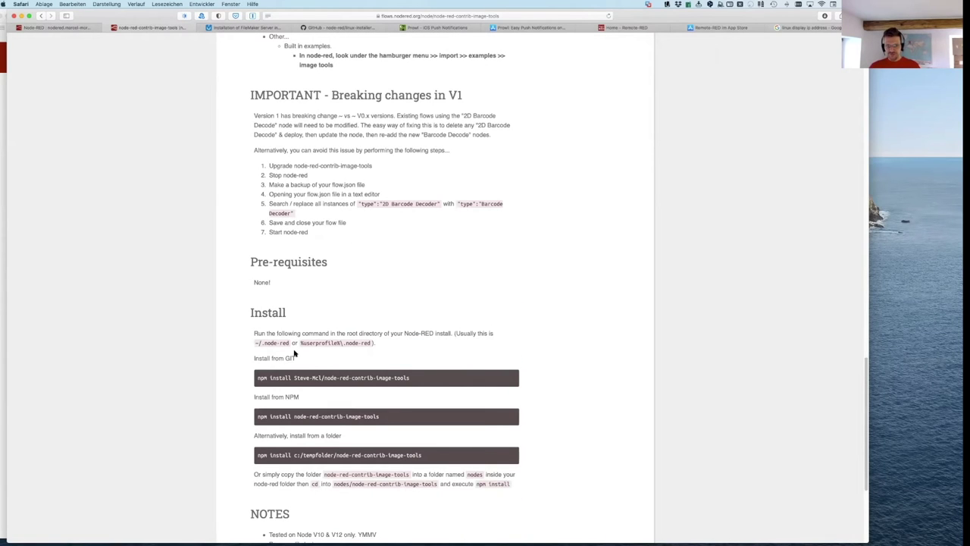
{"action": "scroll", "coordinate": [571, 317], "scroll_direction": "up", "scroll_amount": 20}
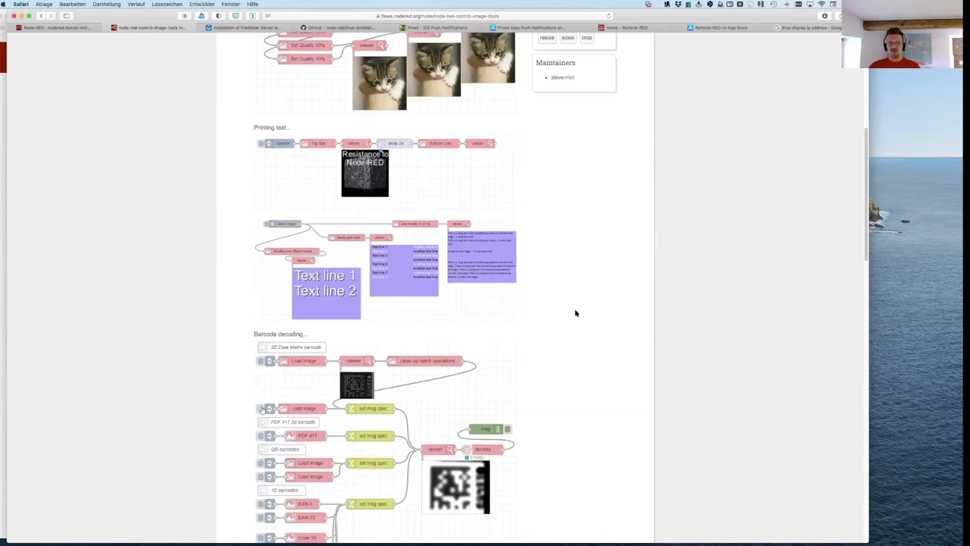
{"action": "scroll", "coordinate": [474, 383], "scroll_direction": "up", "scroll_amount": 10}
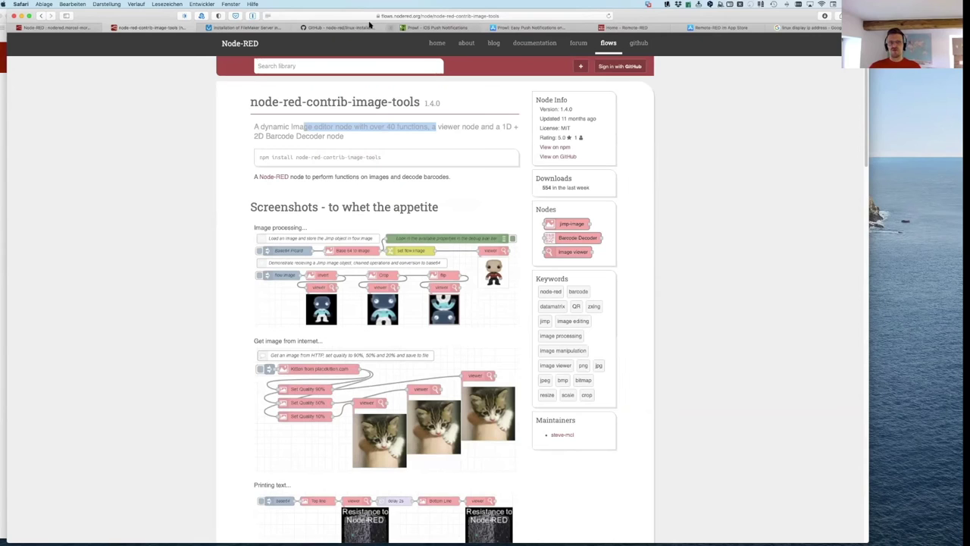
Step: Install node-red-contrib-image-tools from the image results, then clear the module search
{"action": "left_click", "coordinate": [57, 28]}
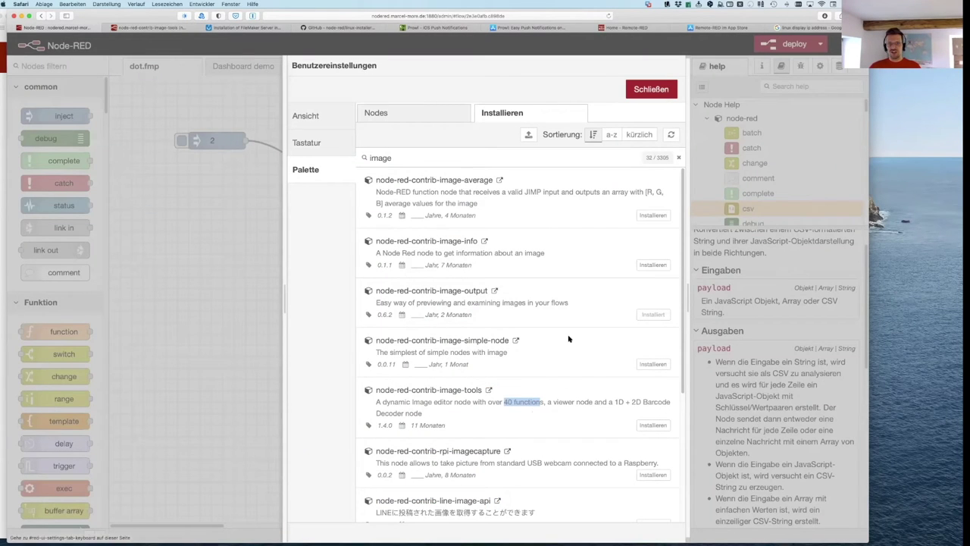
{"action": "left_click", "coordinate": [653, 426]}
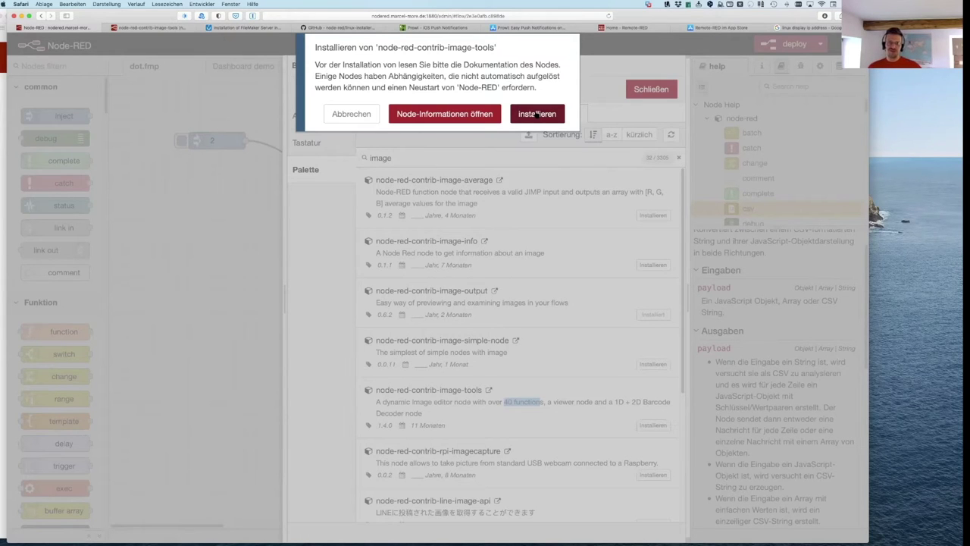
{"action": "left_click", "coordinate": [355, 112]}
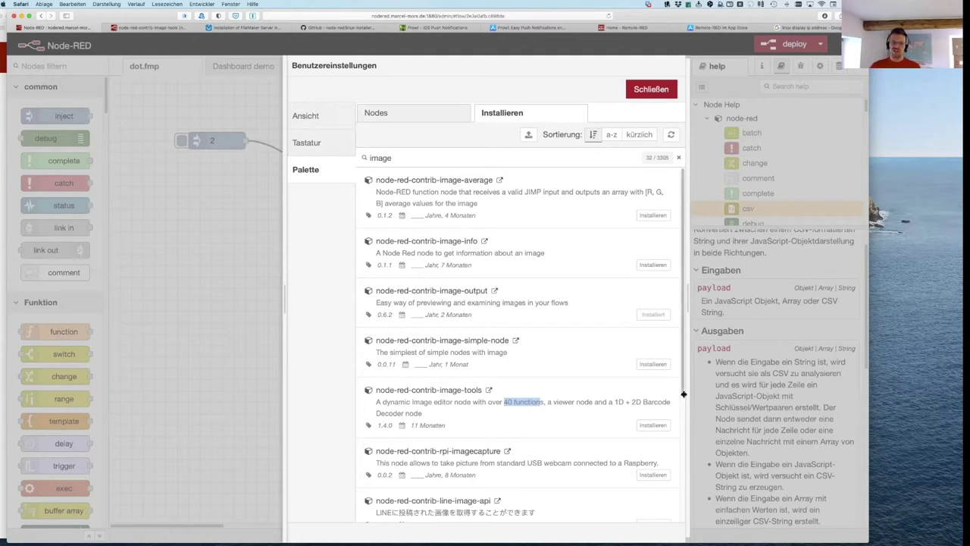
{"action": "left_click", "coordinate": [657, 426]}
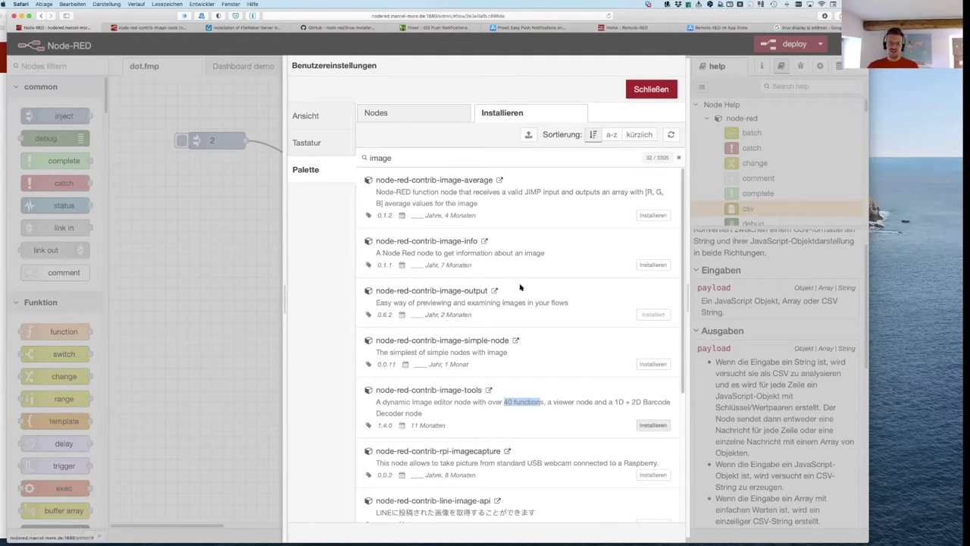
{"action": "left_click", "coordinate": [541, 117]}
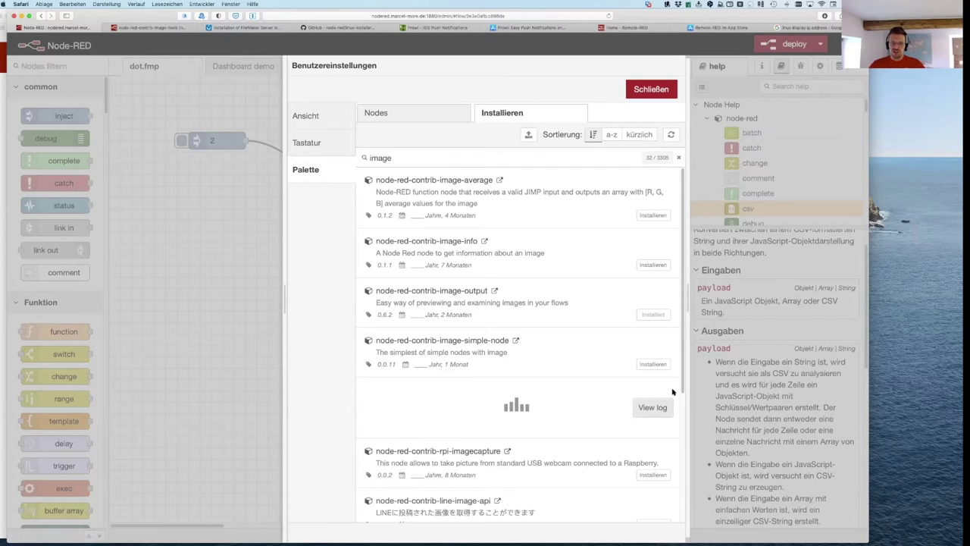
{"action": "left_click", "coordinate": [678, 157]}
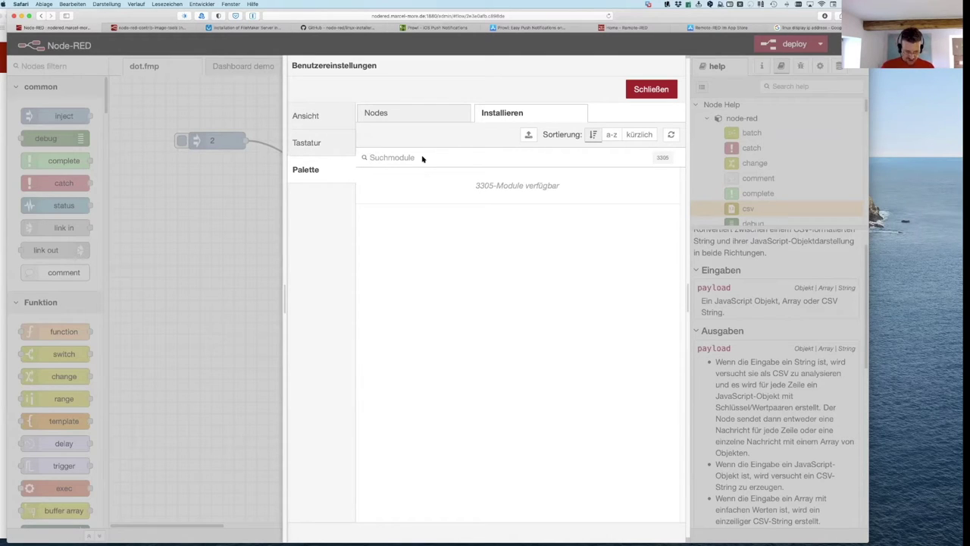
Step: Search the modules for 'filemaker' instead of 'cloud' and open node-red-contrib-filemaker's library page
{"action": "type", "text": "cloud"}
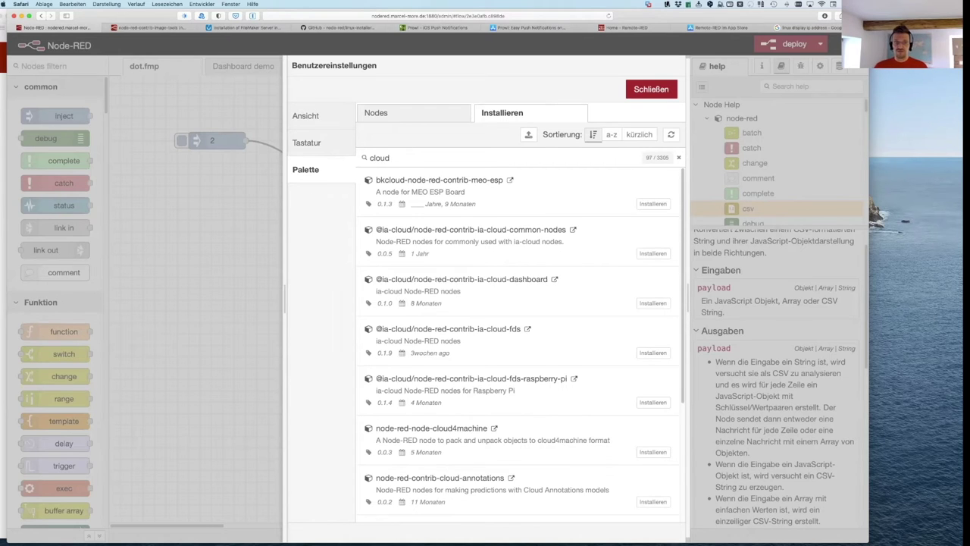
{"action": "scroll", "coordinate": [475, 406], "scroll_direction": "down", "scroll_amount": 2}
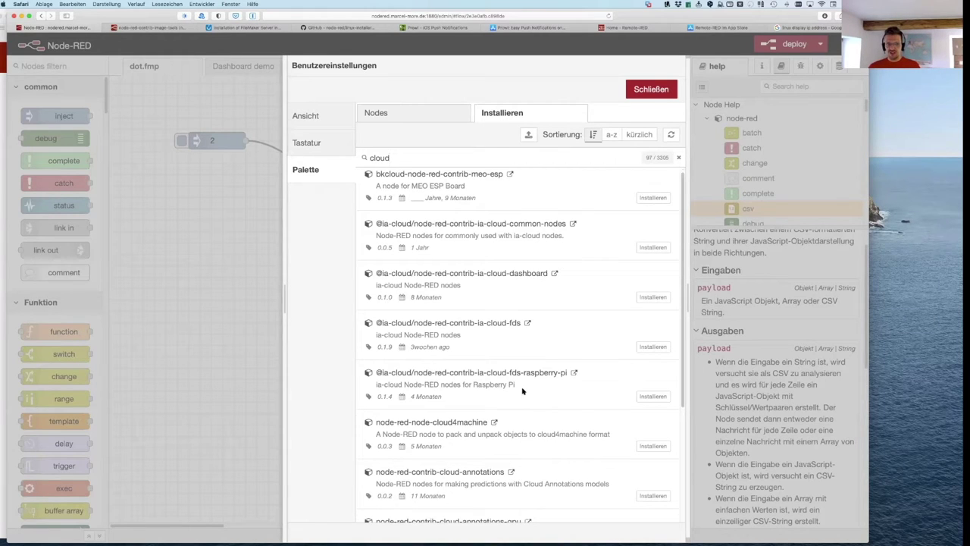
{"action": "double_click", "coordinate": [377, 158]}
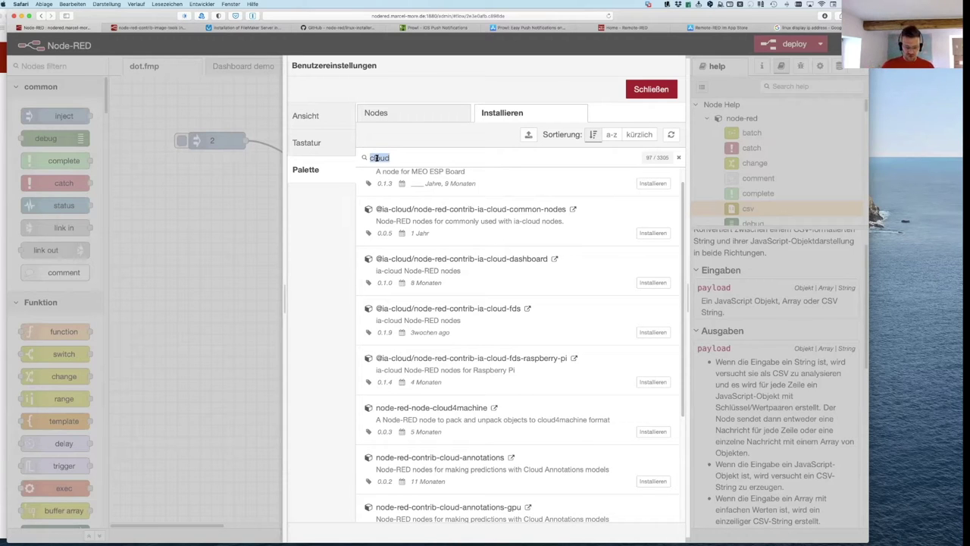
{"action": "type", "text": "filemaker"}
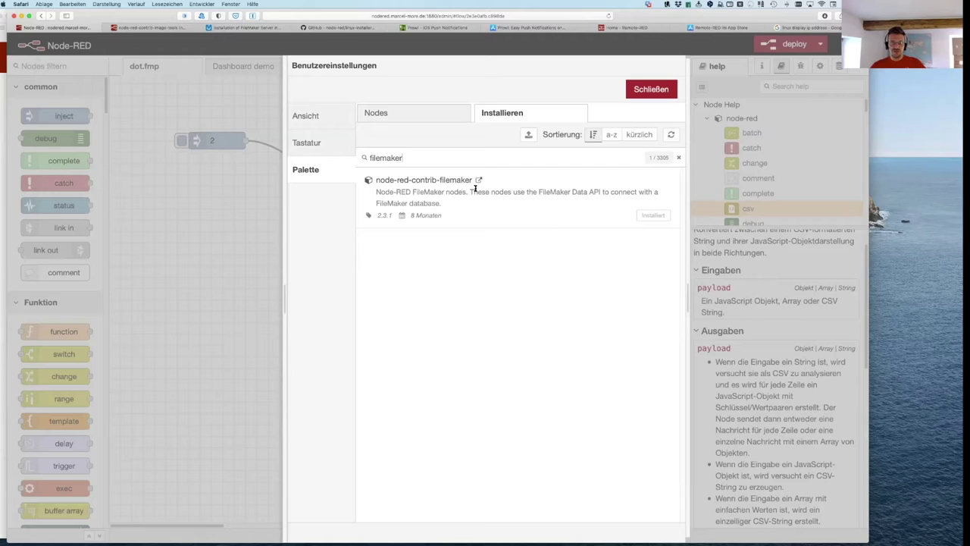
{"action": "left_click", "coordinate": [479, 180]}
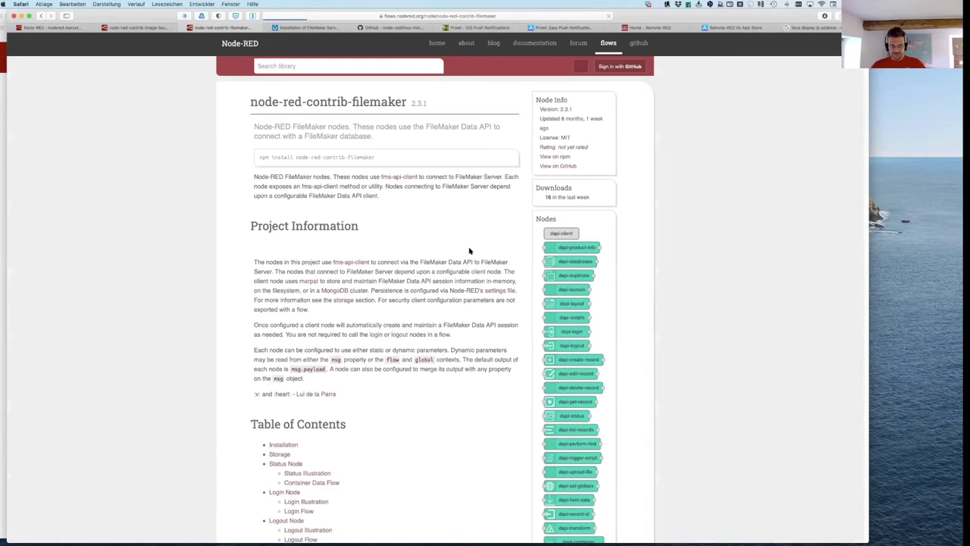
Step: Read through the node-red-contrib-filemaker 2.3.1 library page, then head back to Node-RED
{"action": "scroll", "coordinate": [289, 217], "scroll_direction": "down", "scroll_amount": 2}
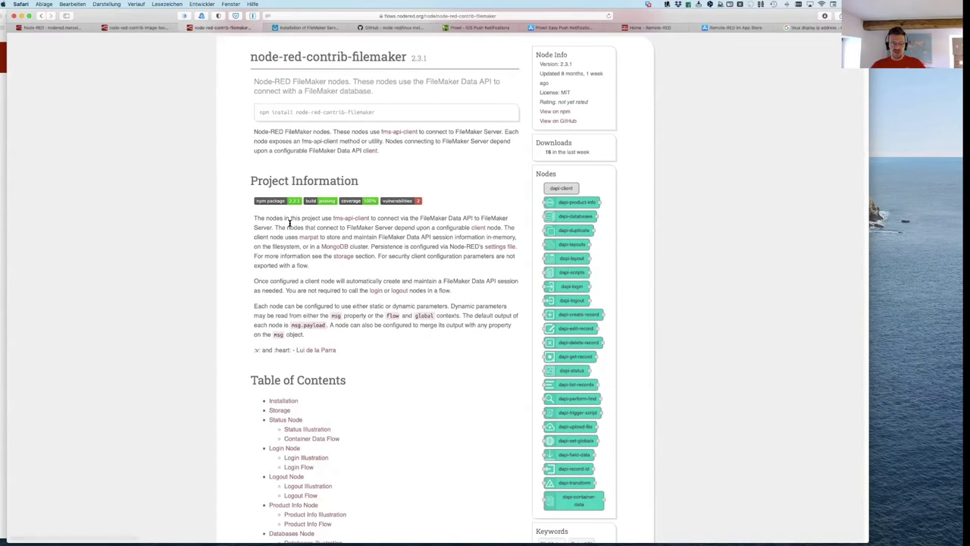
{"action": "scroll", "coordinate": [341, 228], "scroll_direction": "down", "scroll_amount": 4}
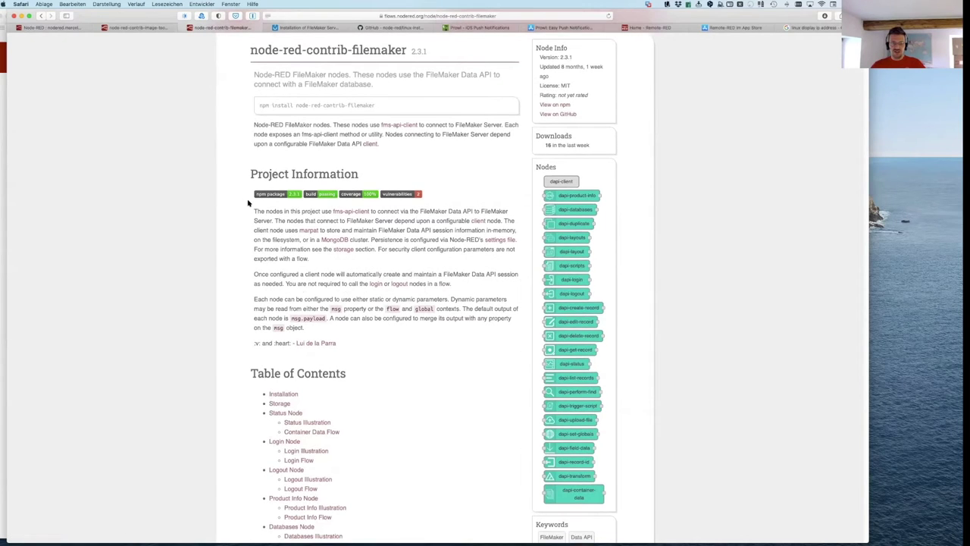
{"action": "scroll", "coordinate": [311, 304], "scroll_direction": "down", "scroll_amount": 4}
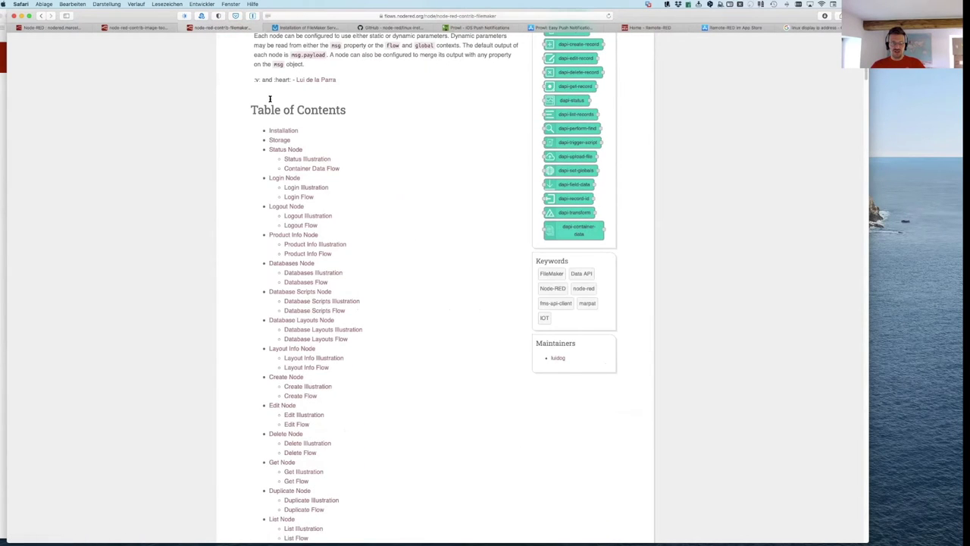
{"action": "scroll", "coordinate": [299, 379], "scroll_direction": "down", "scroll_amount": 12}
{"action": "scroll", "coordinate": [299, 380], "scroll_direction": "down", "scroll_amount": 20}
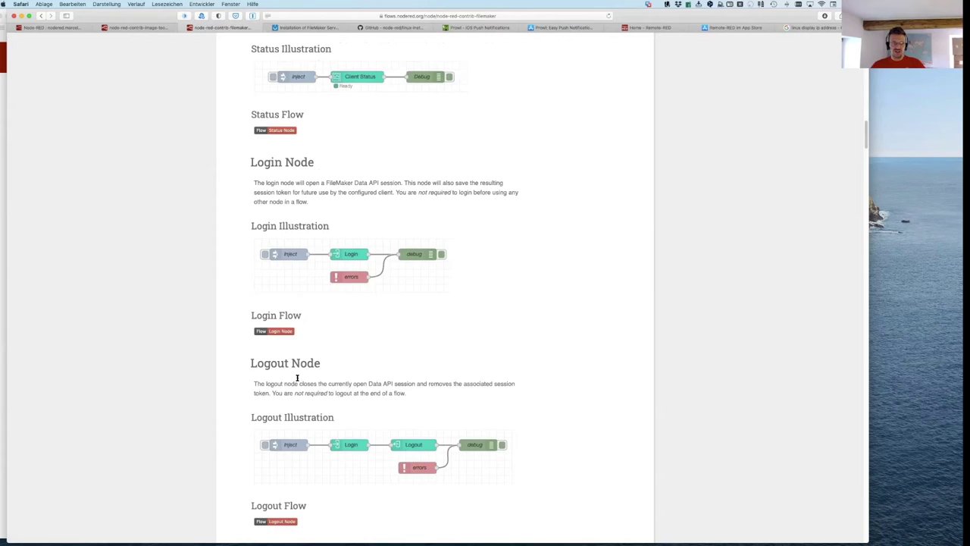
{"action": "scroll", "coordinate": [297, 377], "scroll_direction": "down", "scroll_amount": 20}
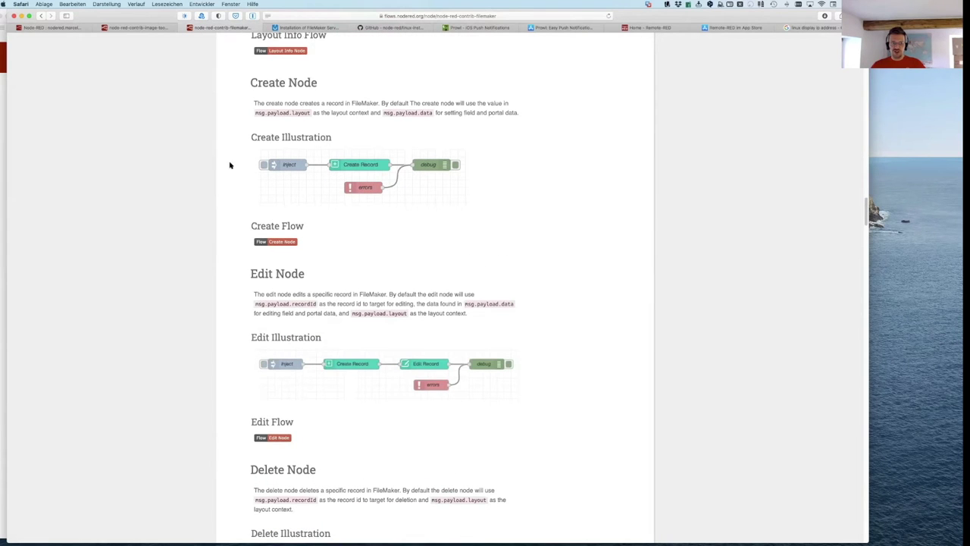
{"action": "left_click_drag", "start_coordinate": [870, 212], "coordinate": [856, 72]}
{"action": "scroll", "coordinate": [856, 72], "scroll_direction": "up", "scroll_amount": 10}
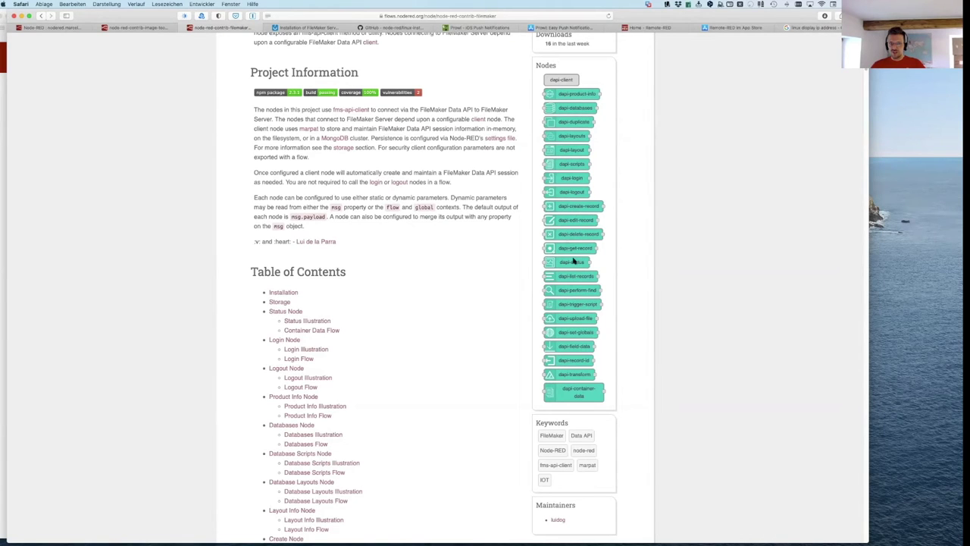
{"action": "scroll", "coordinate": [574, 260], "scroll_direction": "up", "scroll_amount": 5}
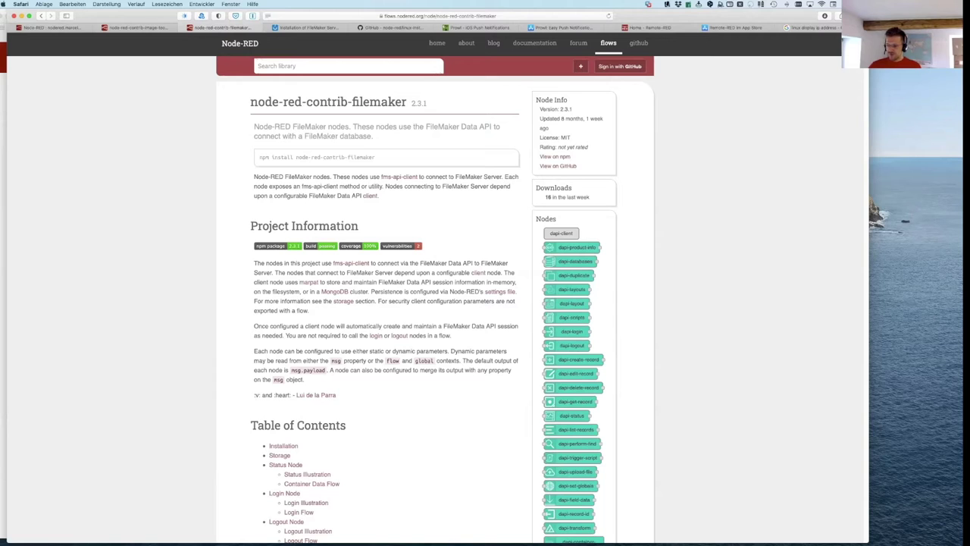
{"action": "left_click", "coordinate": [183, 28]}
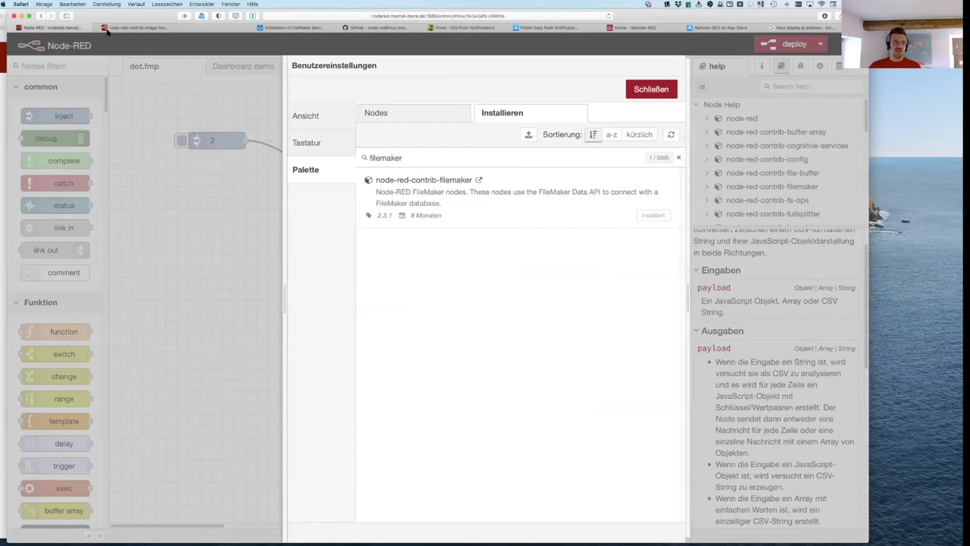
Step: Drop a FileMaker Product Info node onto the dot.fmp canvas below the existing flow
{"action": "left_click", "coordinate": [666, 91]}
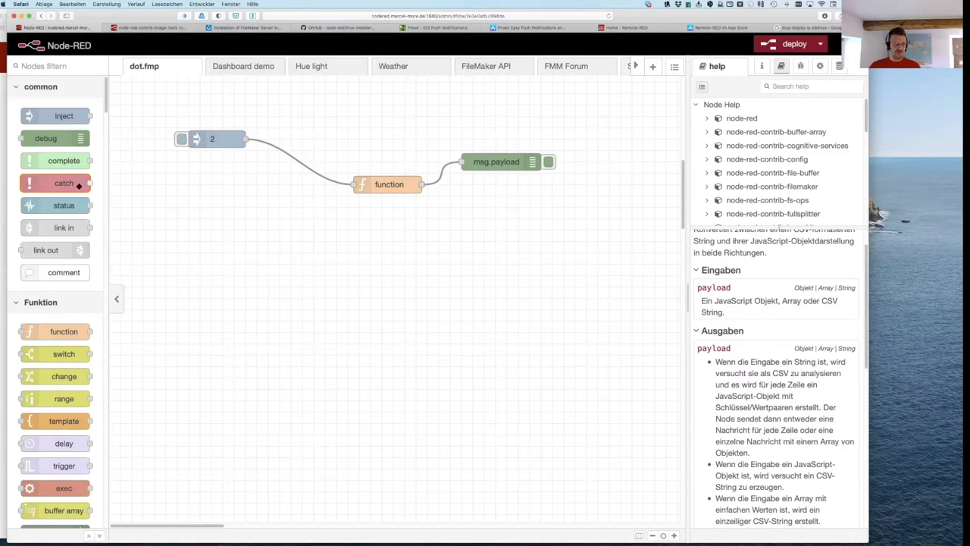
{"action": "left_click", "coordinate": [55, 61]}
{"action": "type", "text": "file"}
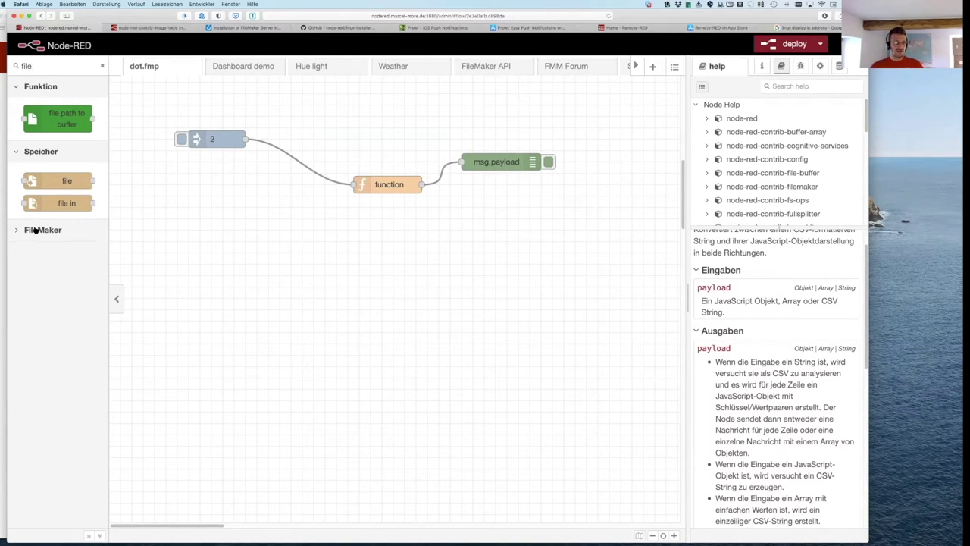
{"action": "left_click", "coordinate": [102, 66]}
{"action": "scroll", "coordinate": [35, 382], "scroll_direction": "down", "scroll_amount": 3}
{"action": "scroll", "coordinate": [36, 381], "scroll_direction": "down", "scroll_amount": 20}
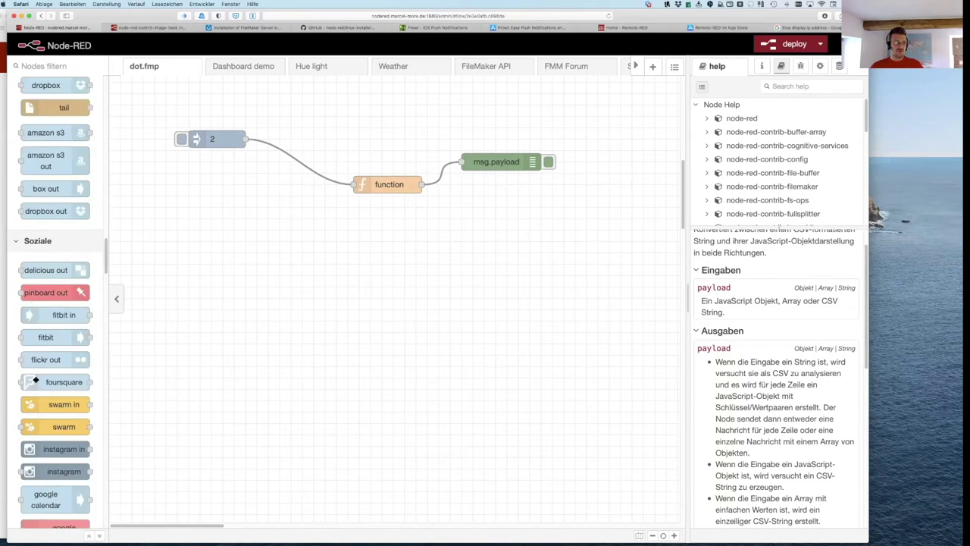
{"action": "scroll", "coordinate": [38, 241], "scroll_direction": "up", "scroll_amount": 3}
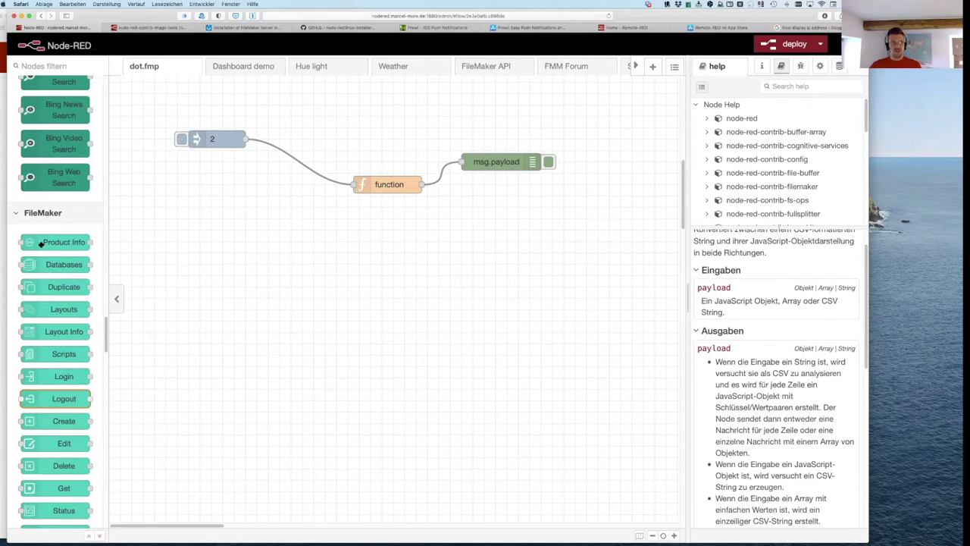
{"action": "scroll", "coordinate": [45, 269], "scroll_direction": "down", "scroll_amount": 1}
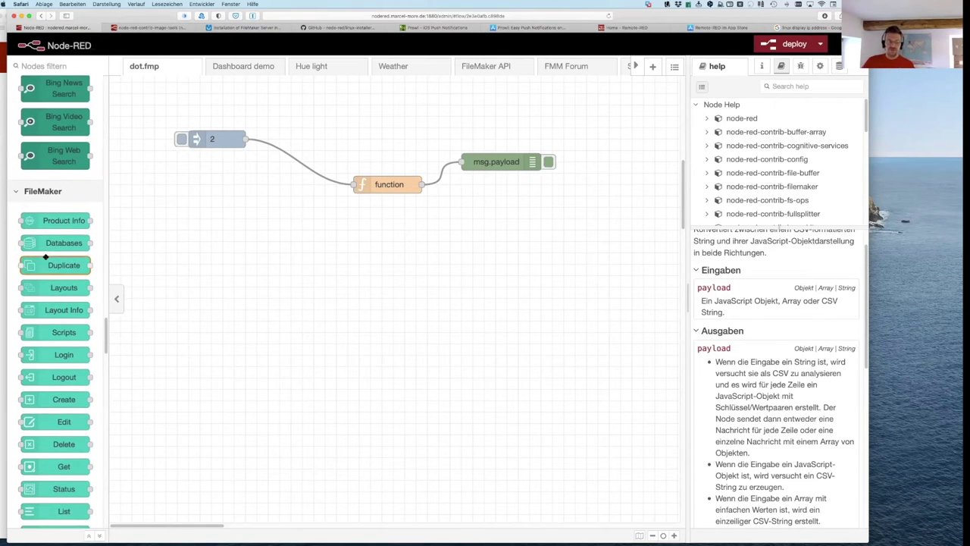
{"action": "left_click_drag", "start_coordinate": [53, 218], "coordinate": [402, 271]}
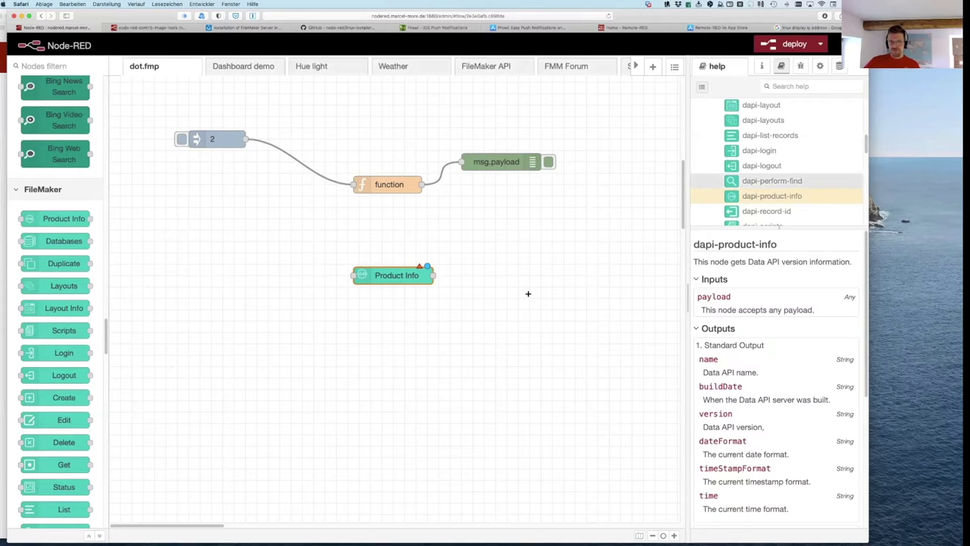
Step: Set the Product Info node's Client to the existing FM Linux Data API client, discarding a new-client draft
{"action": "double_click", "coordinate": [404, 277]}
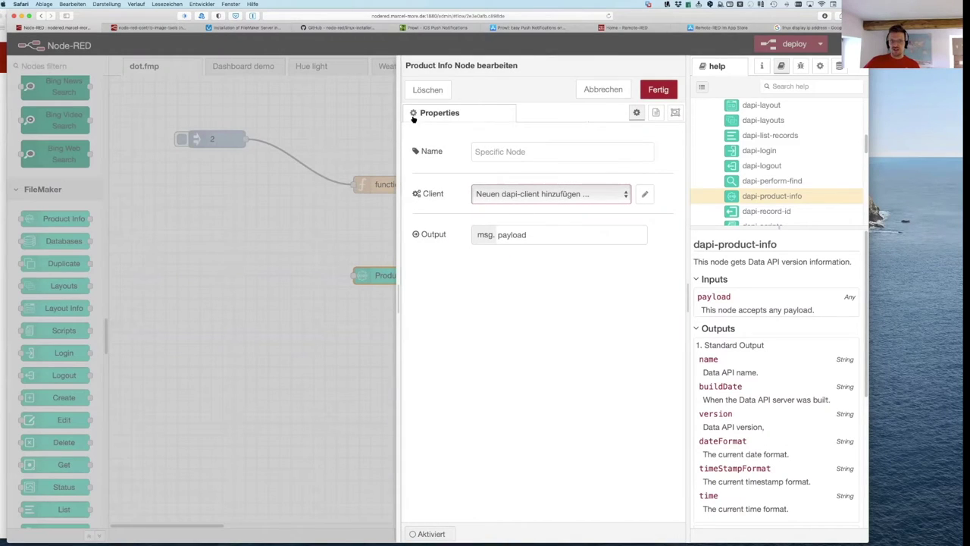
{"action": "left_click", "coordinate": [624, 196]}
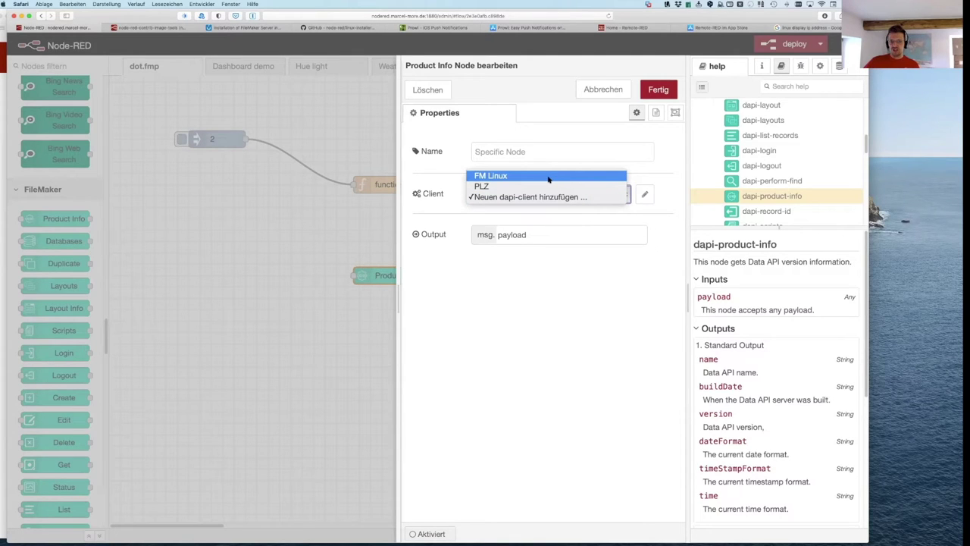
{"action": "left_click", "coordinate": [645, 196]}
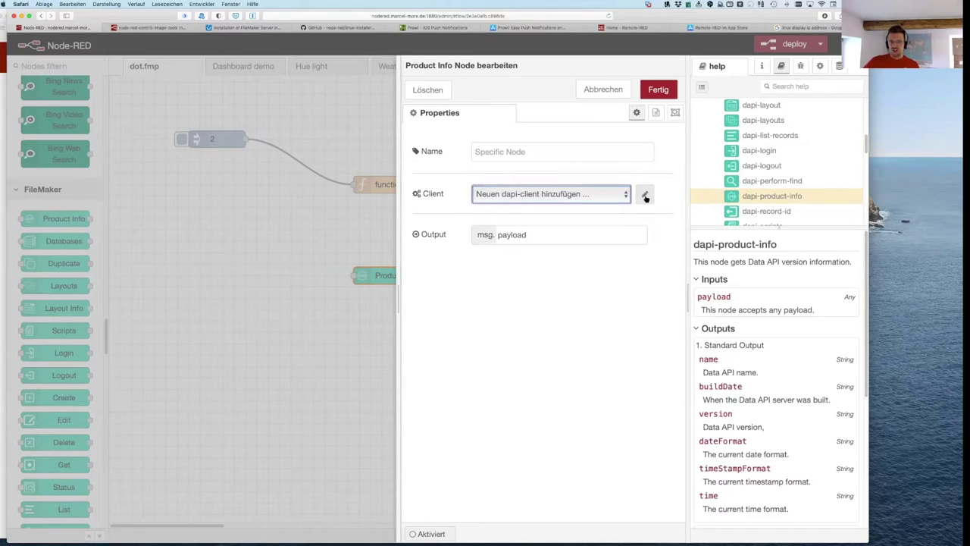
{"action": "left_click", "coordinate": [645, 197]}
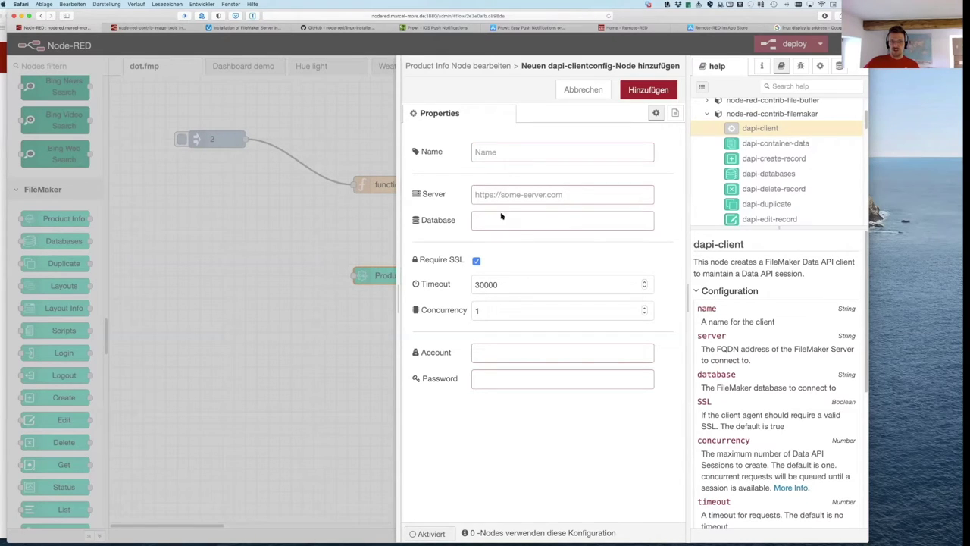
{"action": "left_click", "coordinate": [488, 353]}
{"action": "left_click", "coordinate": [484, 381]}
{"action": "left_click", "coordinate": [588, 93]}
{"action": "left_click", "coordinate": [540, 195]}
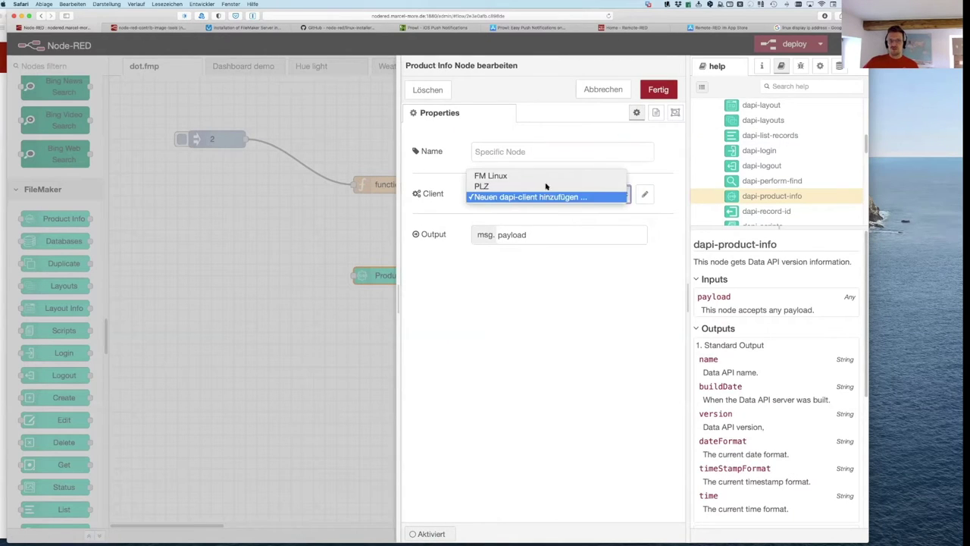
{"action": "left_click", "coordinate": [547, 178]}
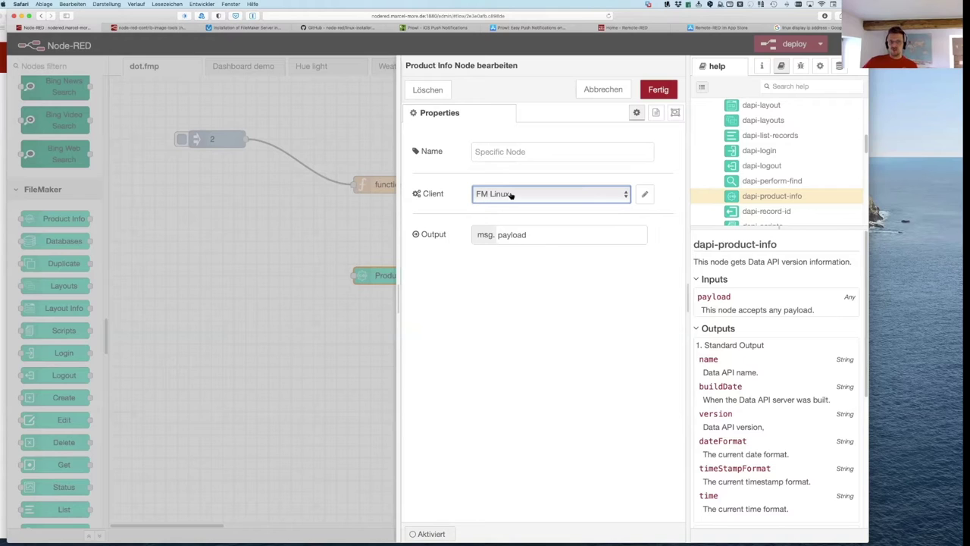
{"action": "left_click", "coordinate": [658, 90]}
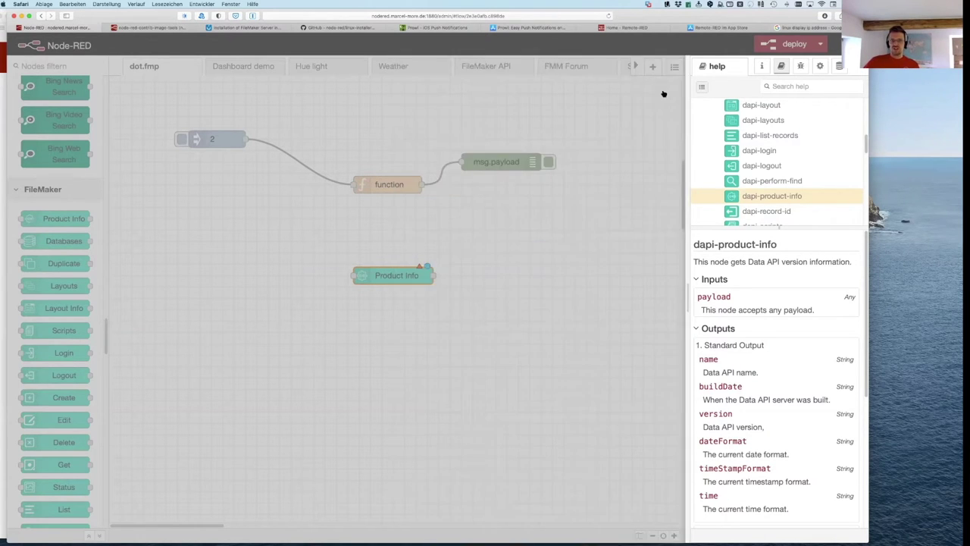
Step: Wire Product Info to the msg.payload debug node and deploy despite the configuration warning
{"action": "left_click_drag", "start_coordinate": [406, 279], "coordinate": [307, 286]}
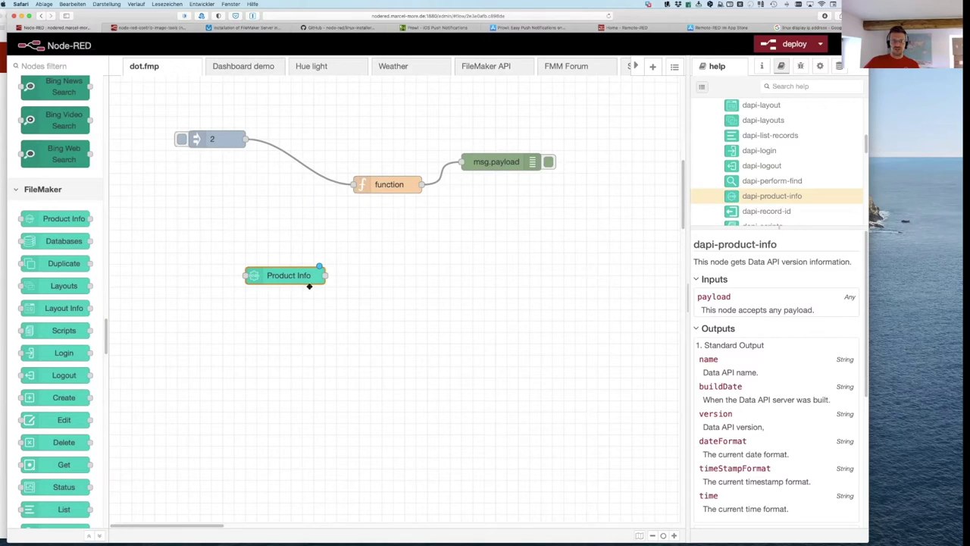
{"action": "left_click_drag", "start_coordinate": [497, 164], "coordinate": [524, 246]}
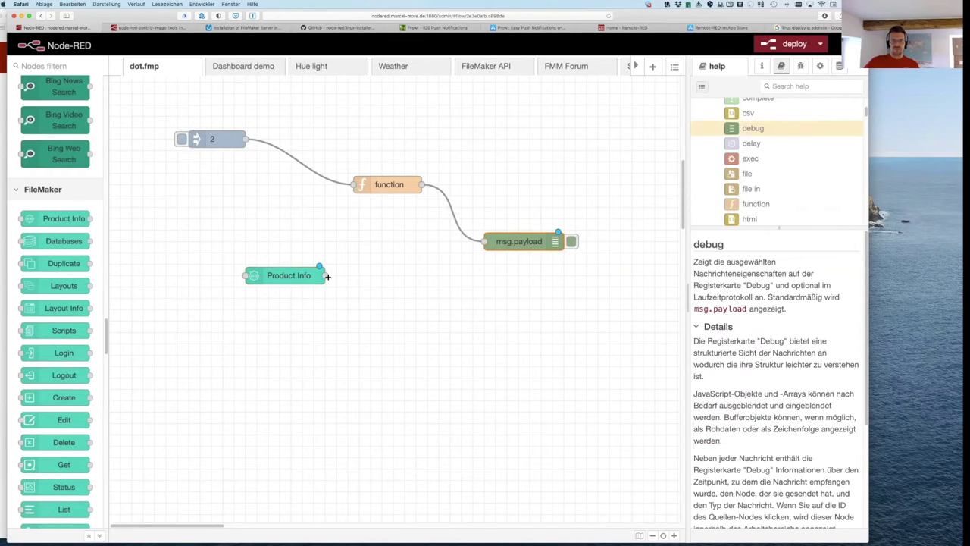
{"action": "left_click_drag", "start_coordinate": [406, 249], "coordinate": [484, 241]}
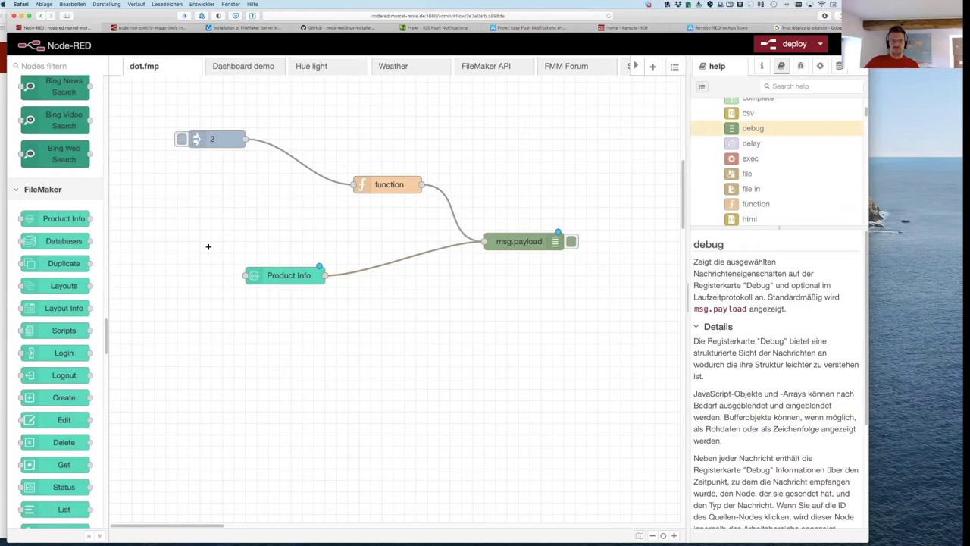
{"action": "left_click", "coordinate": [794, 44]}
{"action": "key", "text": "Return"}
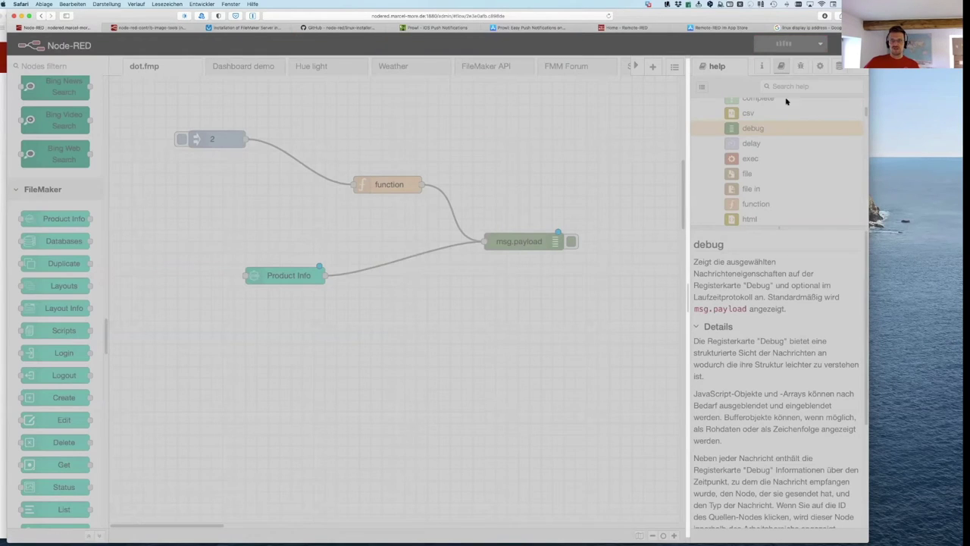
Step: Clear the debug messages, add a timestamp inject feeding Product Info, and redeploy
{"action": "left_click", "coordinate": [800, 66]}
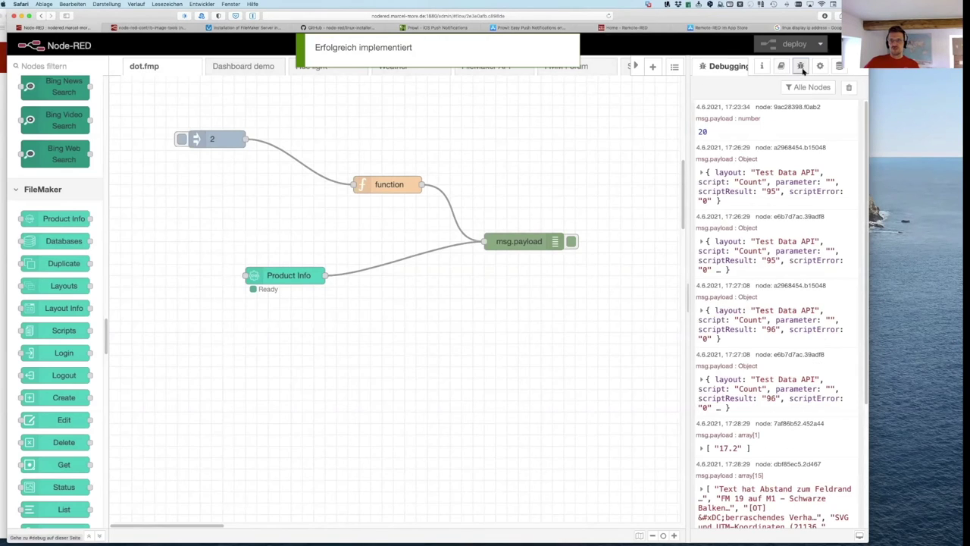
{"action": "left_click", "coordinate": [845, 90]}
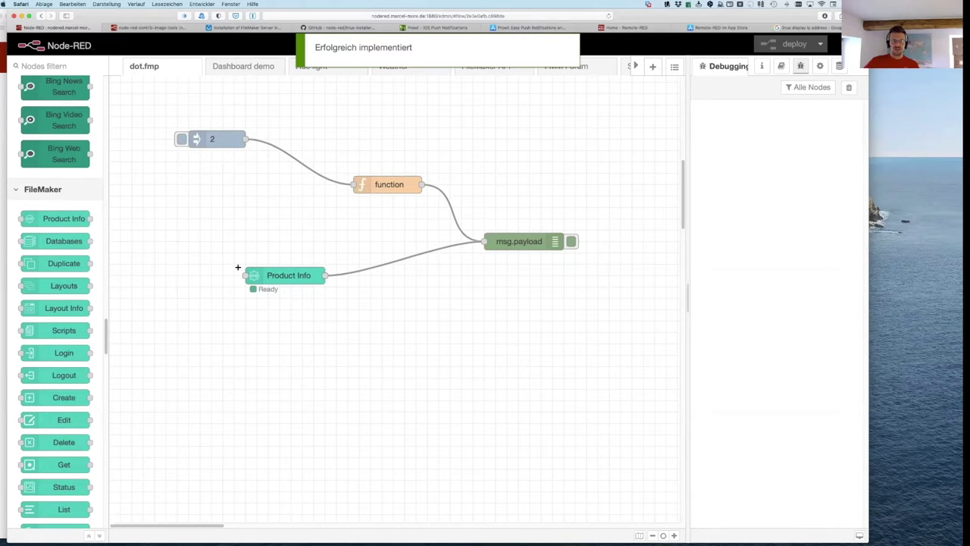
{"action": "scroll", "coordinate": [91, 207], "scroll_direction": "up", "scroll_amount": 15}
{"action": "scroll", "coordinate": [91, 208], "scroll_direction": "up", "scroll_amount": 5}
{"action": "left_click_drag", "start_coordinate": [84, 115], "coordinate": [246, 275]}
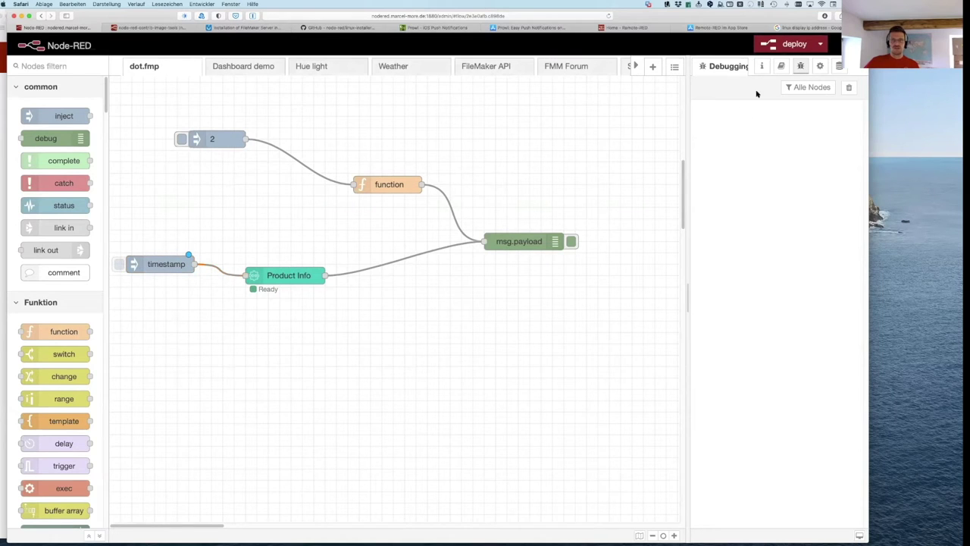
{"action": "key", "text": "super+d"}
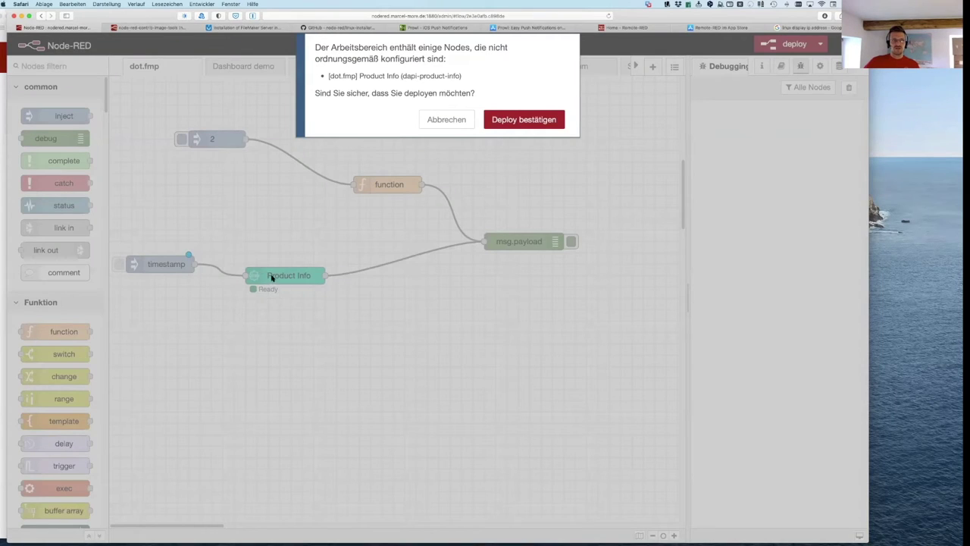
{"action": "left_click", "coordinate": [515, 126]}
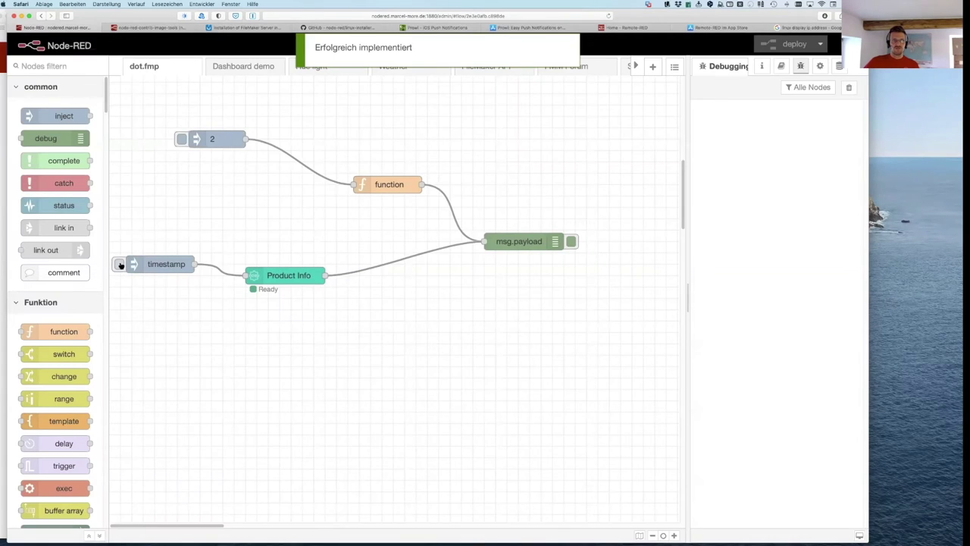
Step: Fire the timestamp inject to get Data API Engine 19.2.1.23 info, then align Product Info with it
{"action": "left_click", "coordinate": [120, 264]}
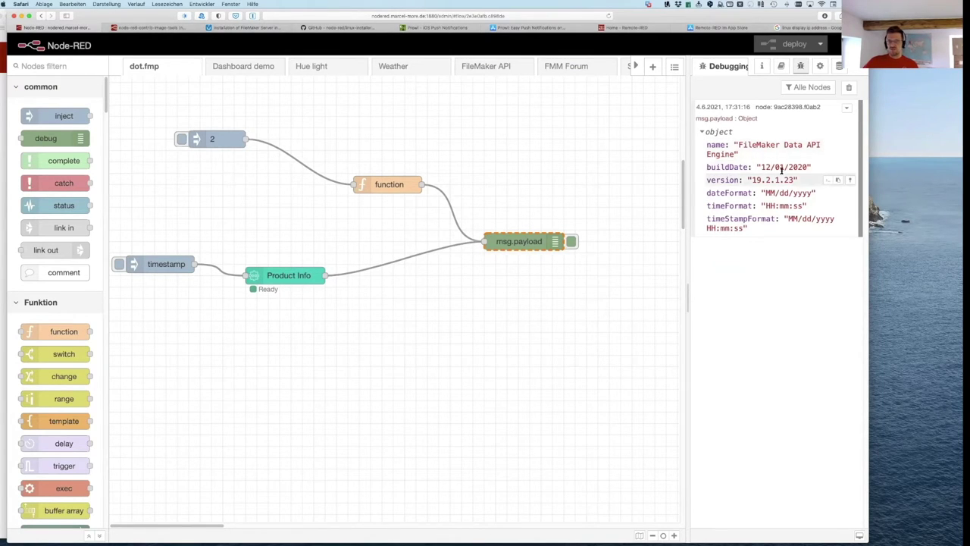
{"action": "left_click_drag", "start_coordinate": [297, 277], "coordinate": [385, 274]}
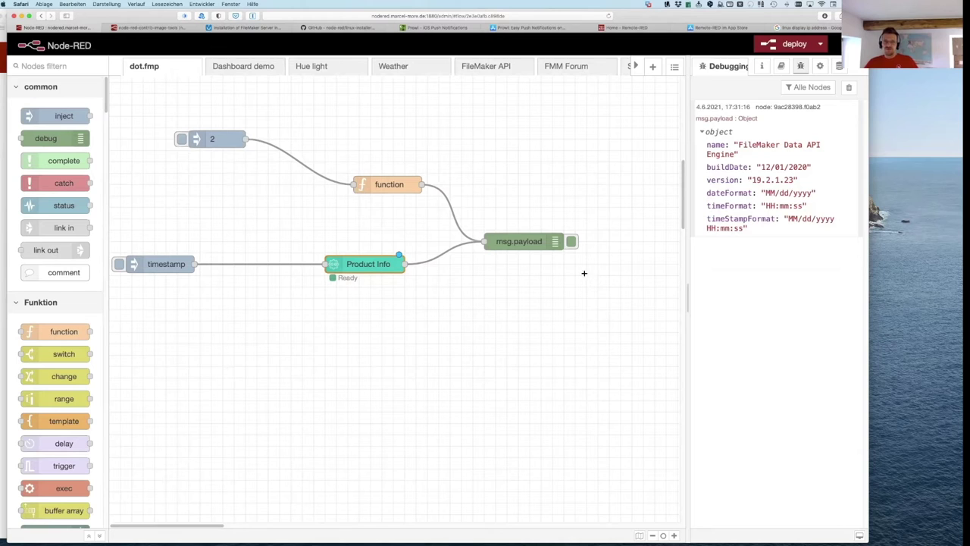
{"action": "key", "text": "super+Tab"}
{"action": "key", "text": "super+Tab"}
{"action": "key", "text": "super+Tab"}
{"action": "key", "text": "super+Tab"}
{"action": "key", "text": "super+Tab"}
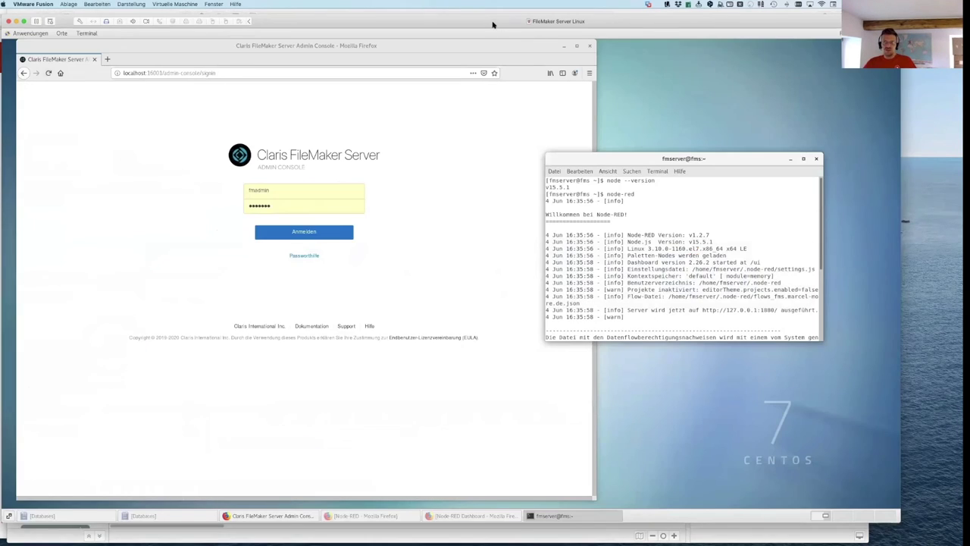
Step: Bring the FileMaker Server Admin Console forward in the VM and sign in
{"action": "left_click_drag", "start_coordinate": [492, 25], "coordinate": [563, 22]}
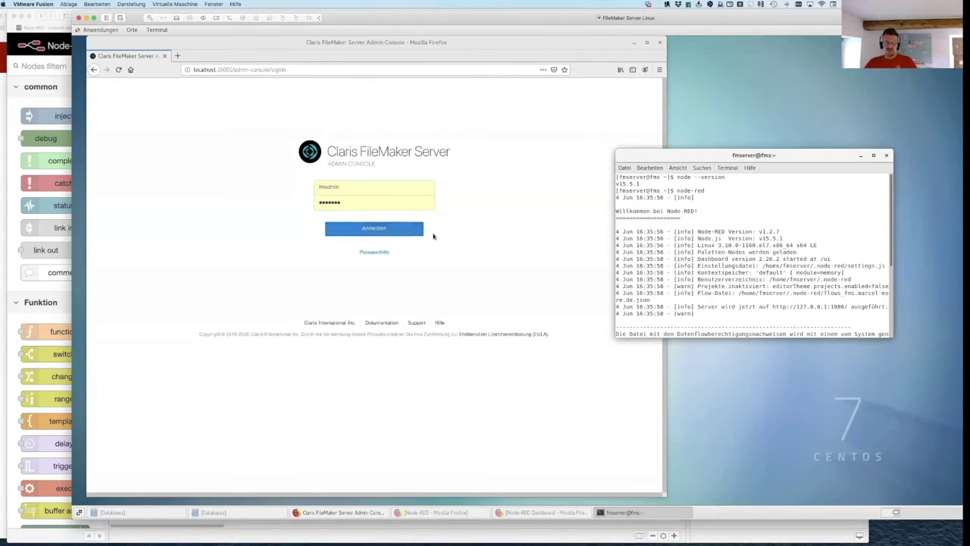
{"action": "left_click", "coordinate": [216, 109]}
{"action": "left_click", "coordinate": [373, 229]}
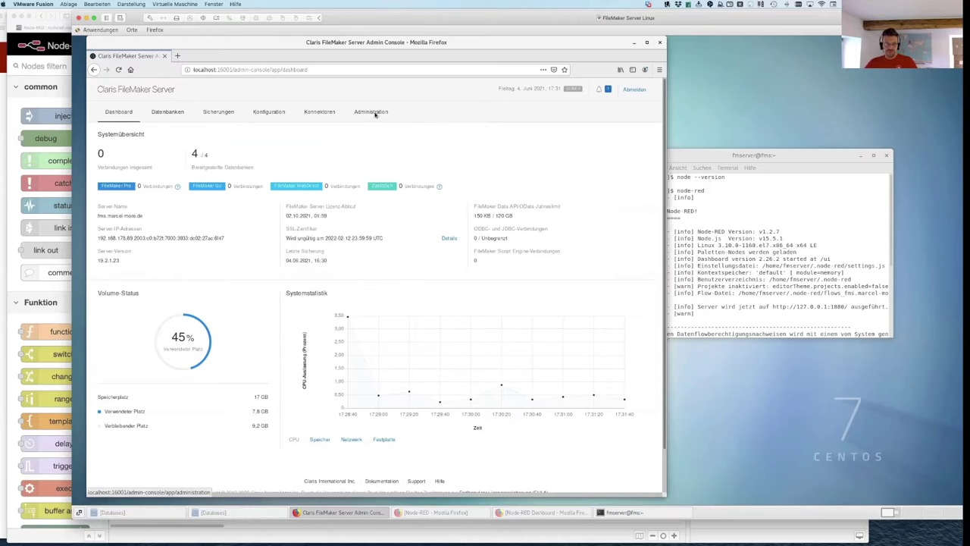
Step: Check under Connectors that FileMaker Data API is enabled, then go to Configuration
{"action": "left_click", "coordinate": [375, 113]}
{"action": "left_click", "coordinate": [319, 111]}
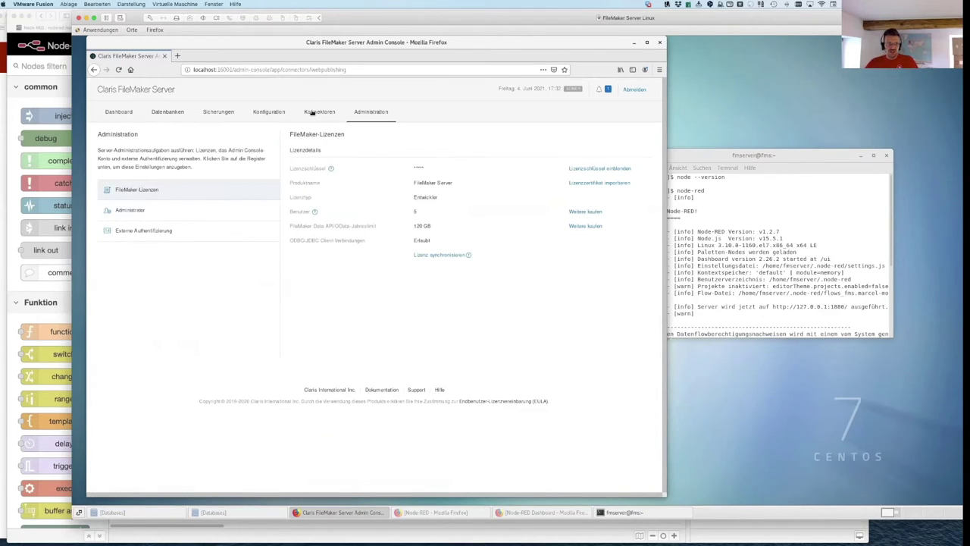
{"action": "left_click", "coordinate": [134, 209]}
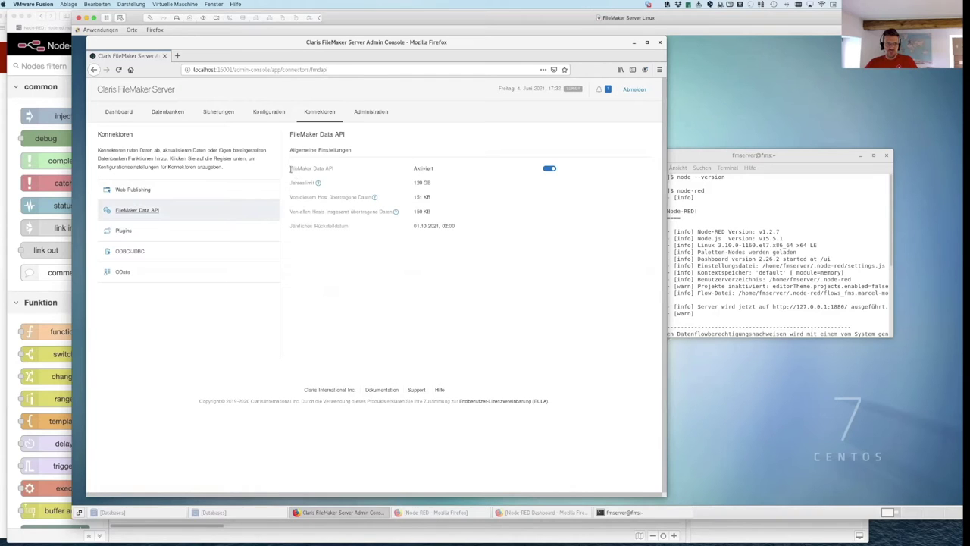
{"action": "left_click_drag", "start_coordinate": [332, 168], "coordinate": [291, 169]}
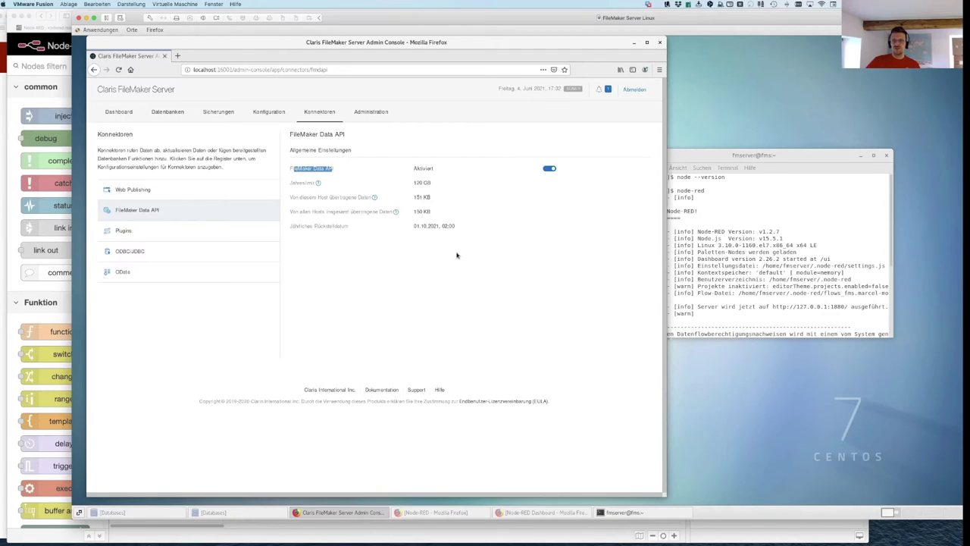
{"action": "left_click", "coordinate": [266, 113]}
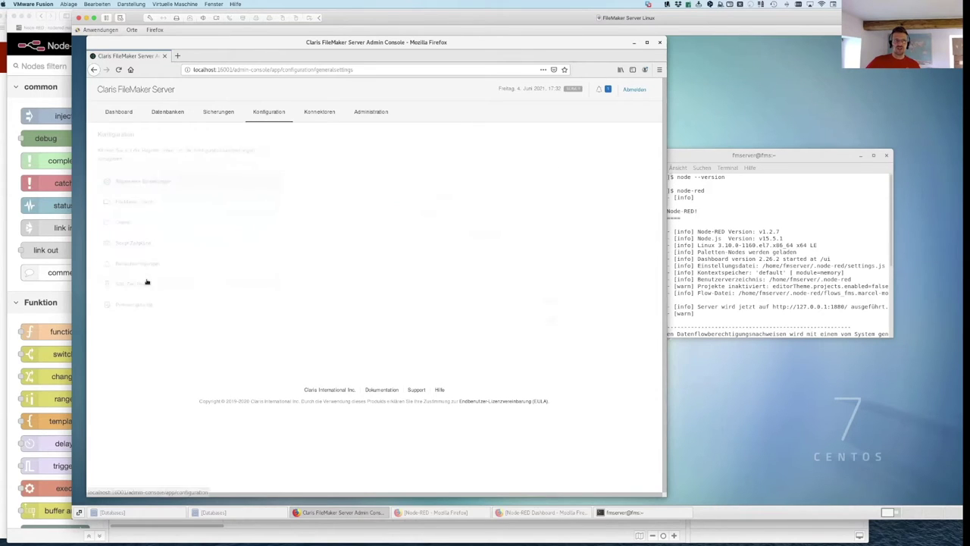
Step: Look up and select the host name on the Admin Console's installed SSL certificate
{"action": "left_click", "coordinate": [135, 285]}
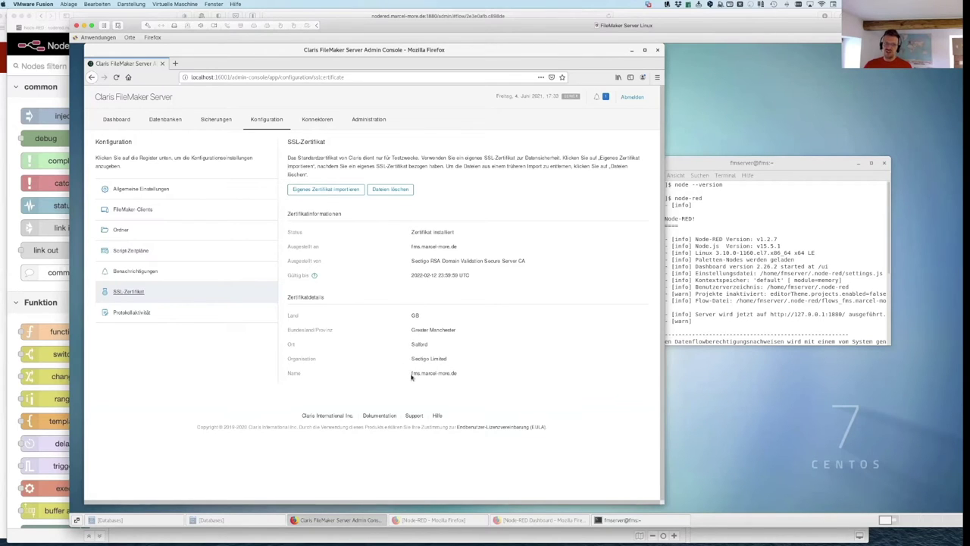
{"action": "left_click_drag", "start_coordinate": [411, 373], "coordinate": [423, 371]}
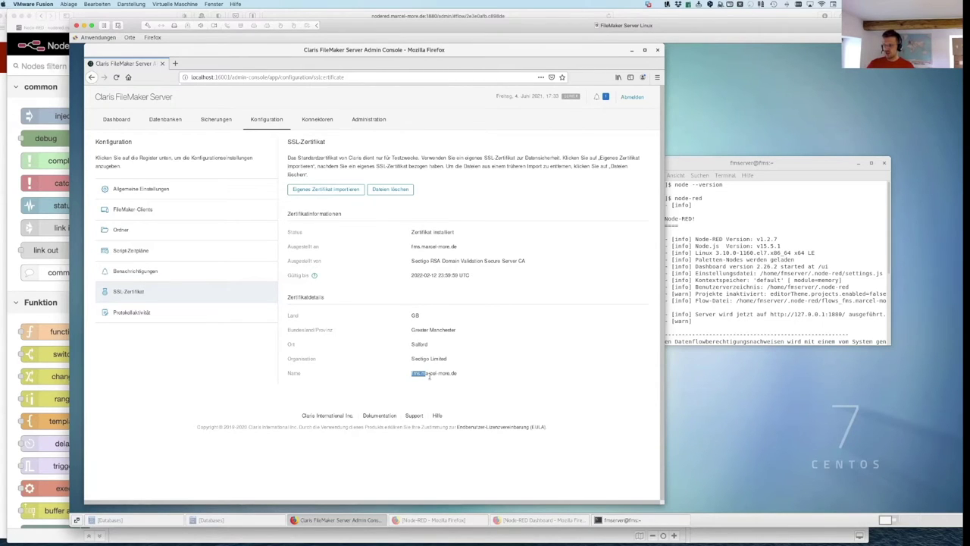
{"action": "left_click", "coordinate": [414, 373]}
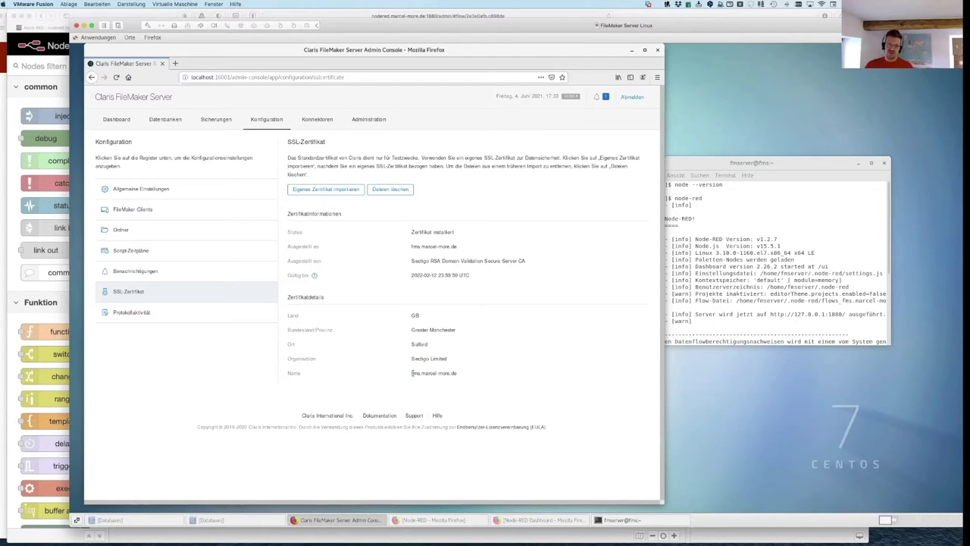
{"action": "left_click_drag", "start_coordinate": [413, 373], "coordinate": [456, 373]}
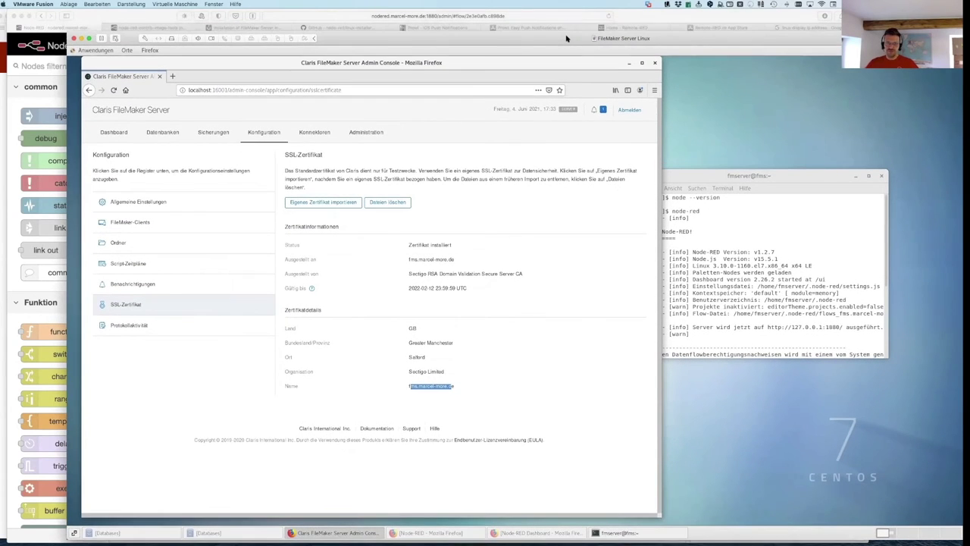
{"action": "left_click", "coordinate": [632, 16]}
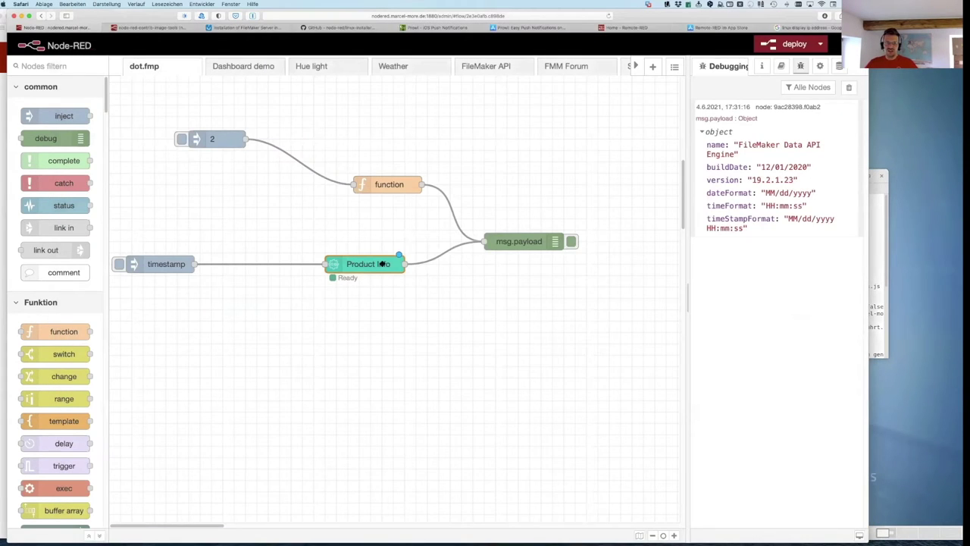
{"action": "double_click", "coordinate": [382, 263]}
{"action": "left_click", "coordinate": [606, 198]}
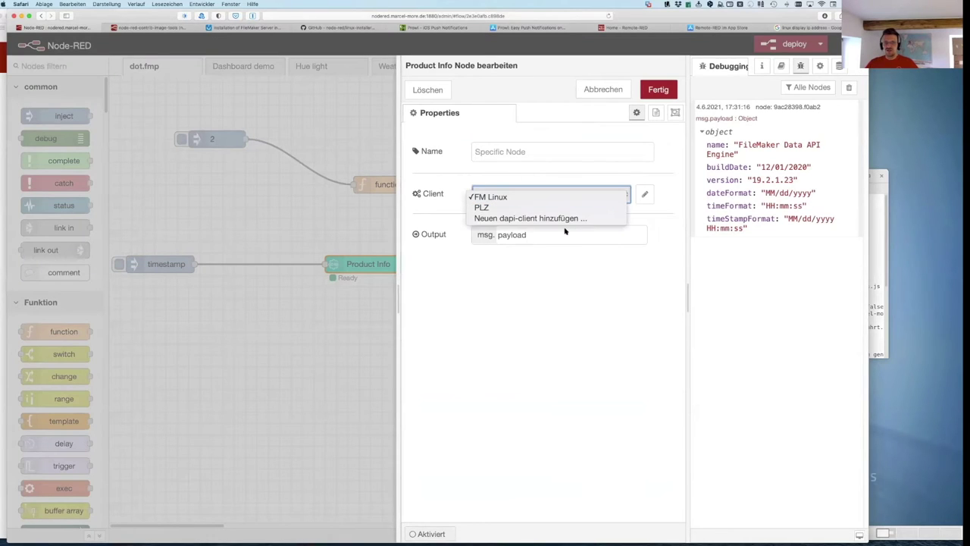
{"action": "left_click", "coordinate": [640, 203]}
{"action": "left_click", "coordinate": [641, 195]}
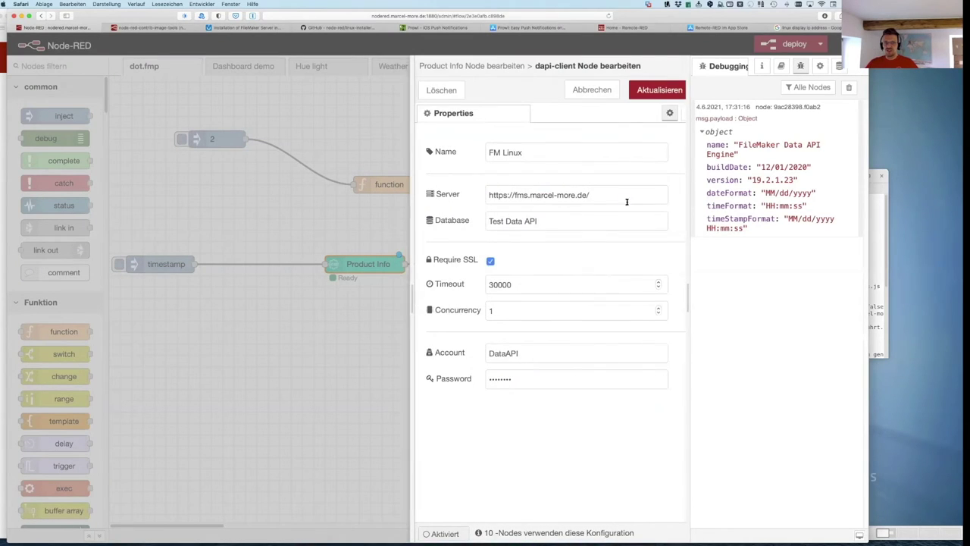
{"action": "left_click_drag", "start_coordinate": [586, 191], "coordinate": [472, 191]}
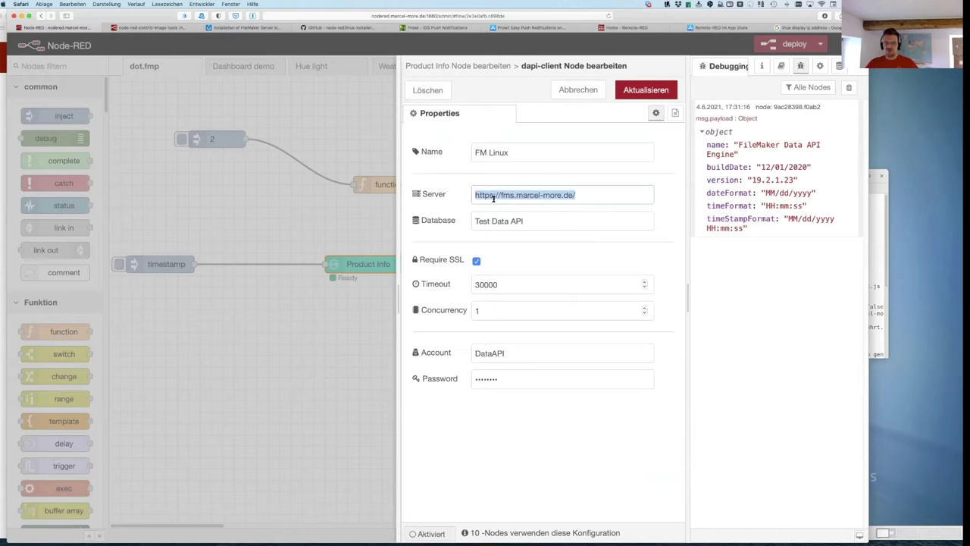
{"action": "left_click_drag", "start_coordinate": [537, 220], "coordinate": [464, 219]}
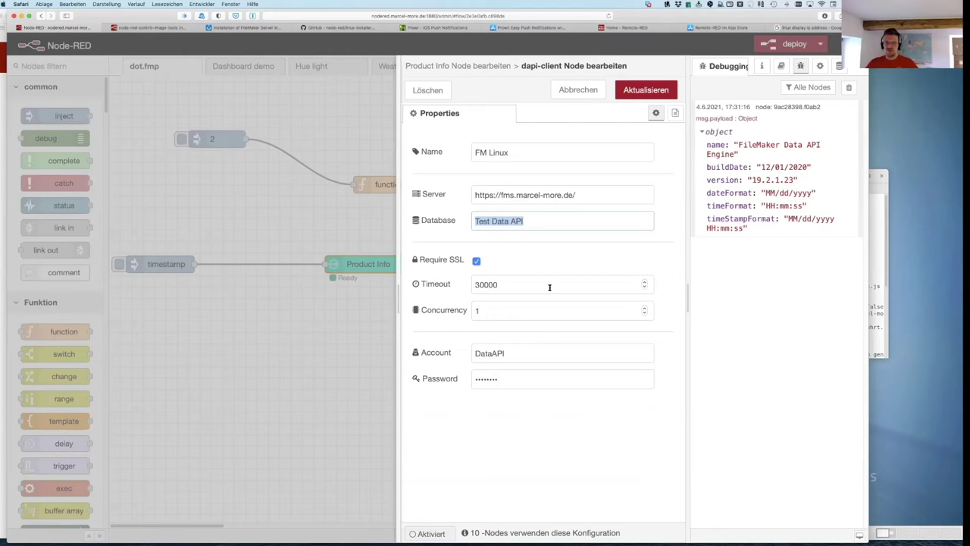
{"action": "left_click", "coordinate": [520, 355]}
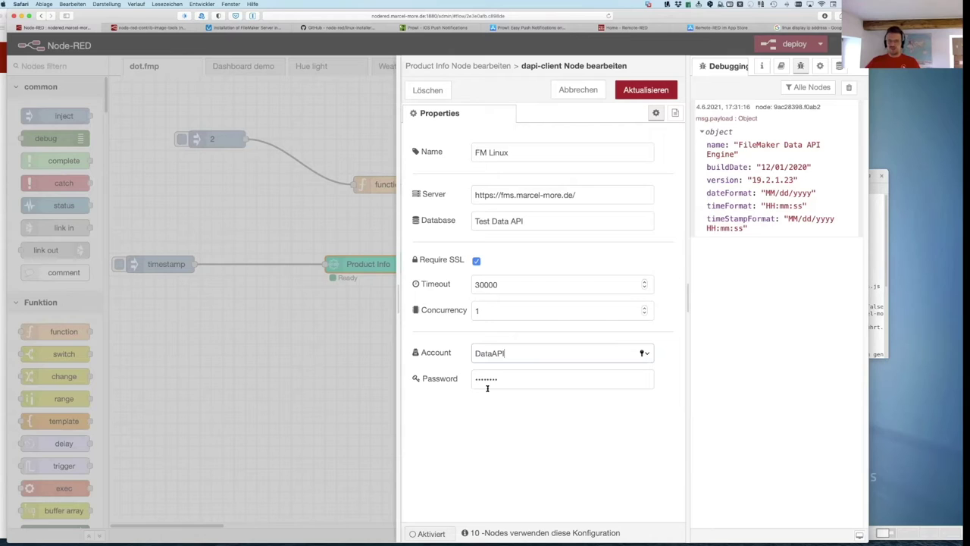
{"action": "key", "text": "super+Tab"}
{"action": "key", "text": "super+Tab"}
{"action": "key", "text": "super+Tab"}
{"action": "key", "text": "super+Tab"}
{"action": "key", "text": "super+Tab"}
{"action": "key", "text": "super+Tab"}
{"action": "key", "text": "super+Tab"}
{"action": "key", "text": "super+Tab"}
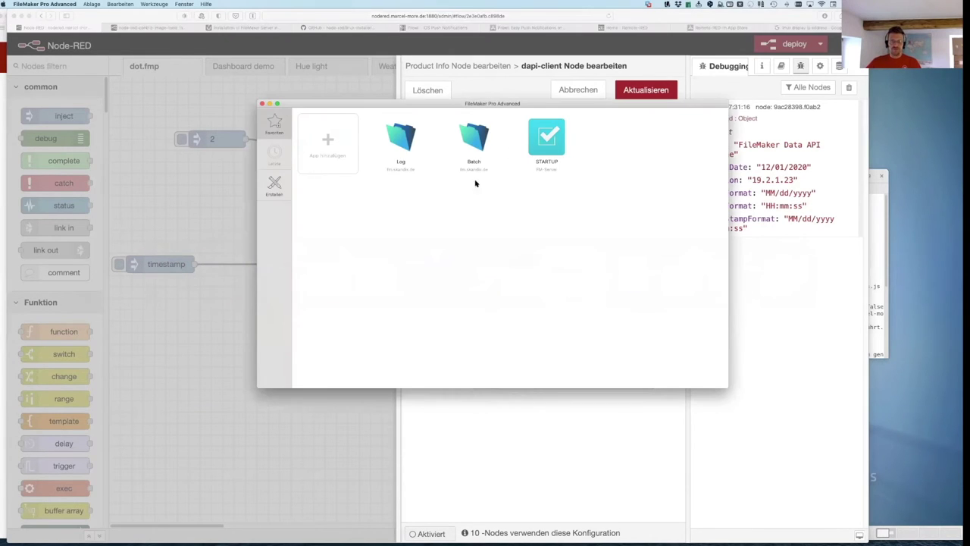
Step: Open Test Data API from the FMS Linux host, signing in with the admin account
{"action": "left_click", "coordinate": [91, 4]}
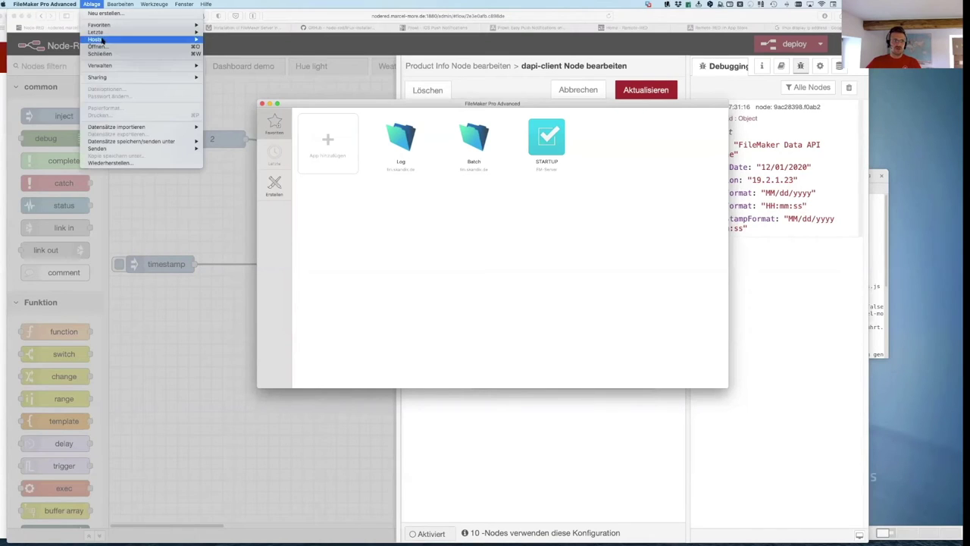
{"action": "mouse_move", "coordinate": [105, 40]}
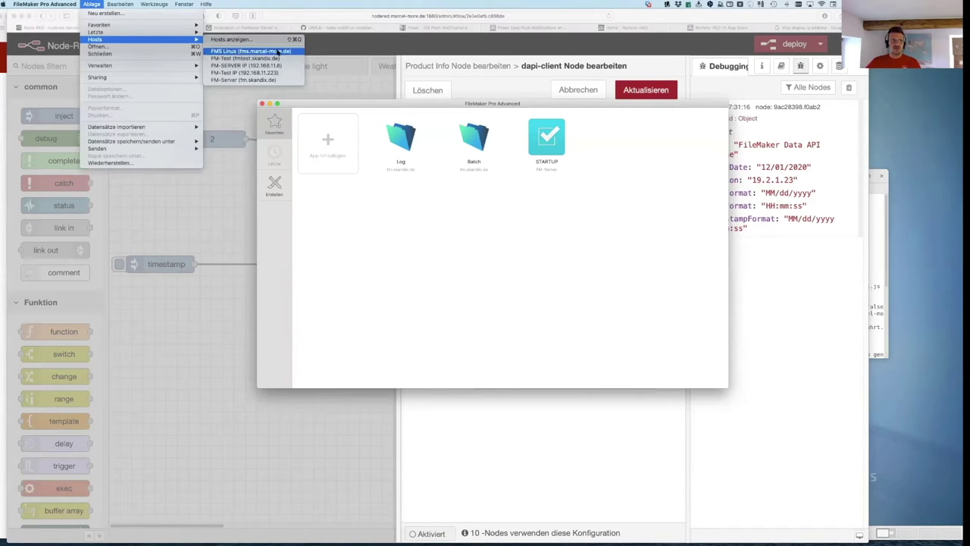
{"action": "left_click", "coordinate": [262, 51]}
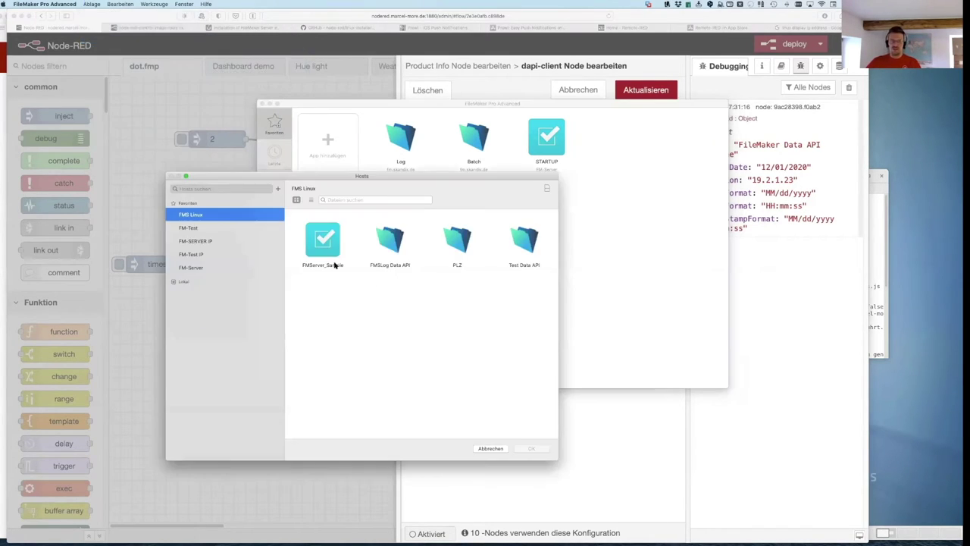
{"action": "left_click", "coordinate": [533, 247]}
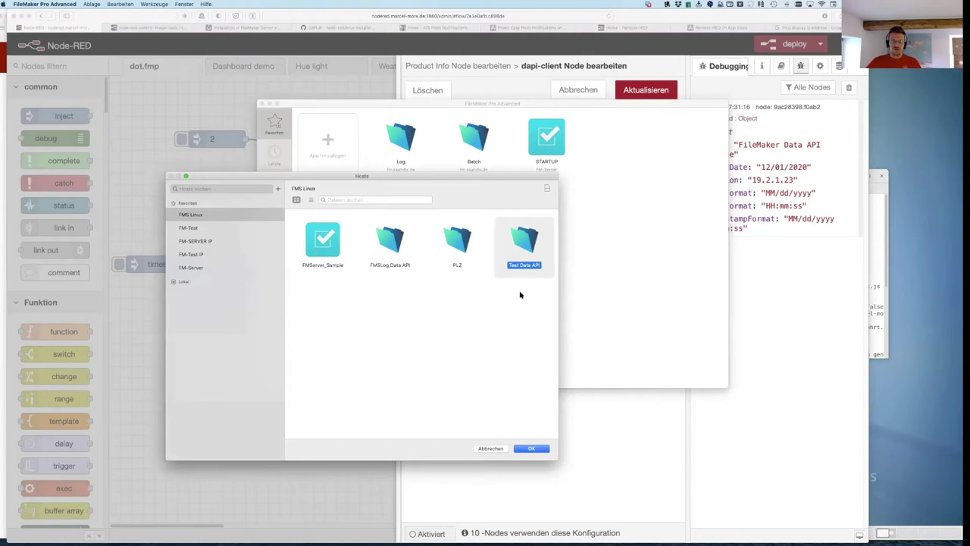
{"action": "left_click", "coordinate": [535, 449]}
{"action": "key", "text": "shift+Tab"}
{"action": "type", "text": "admin"}
{"action": "key", "text": "Tab"}
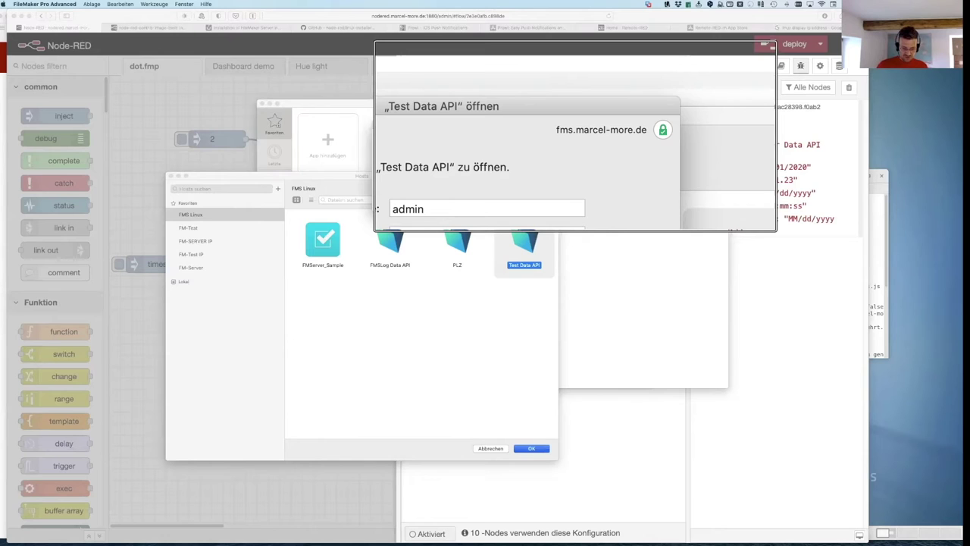
{"action": "key", "text": "Return"}
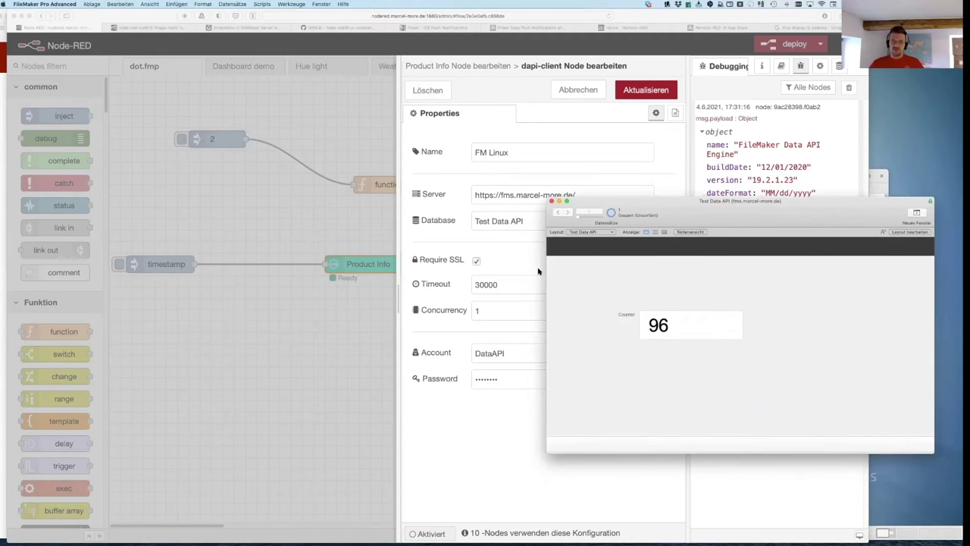
Step: Inspect the DataAPI account and its privilege set in Test Data API's security settings
{"action": "left_click", "coordinate": [94, 5]}
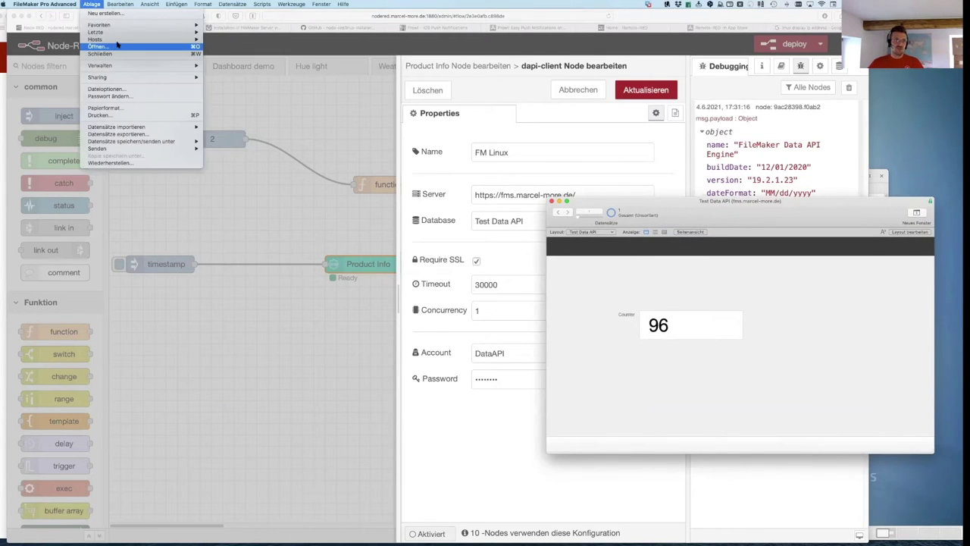
{"action": "mouse_move", "coordinate": [115, 40]}
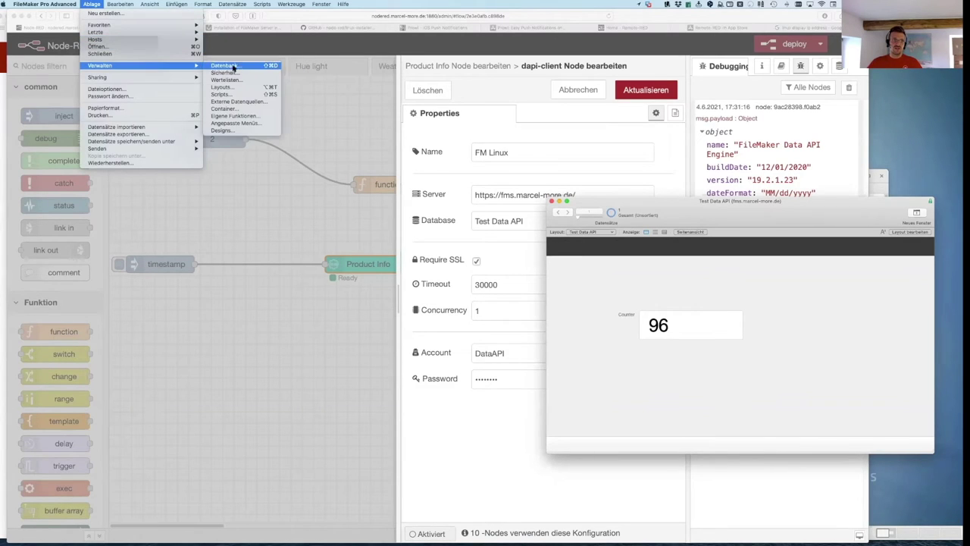
{"action": "left_click", "coordinate": [669, 283]}
{"action": "left_click", "coordinate": [470, 202]}
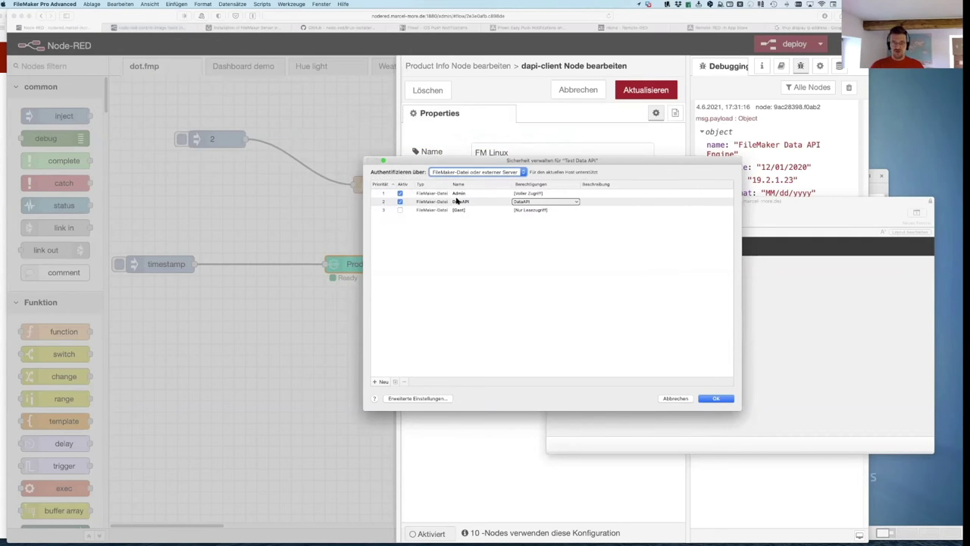
{"action": "left_click", "coordinate": [256, 232]}
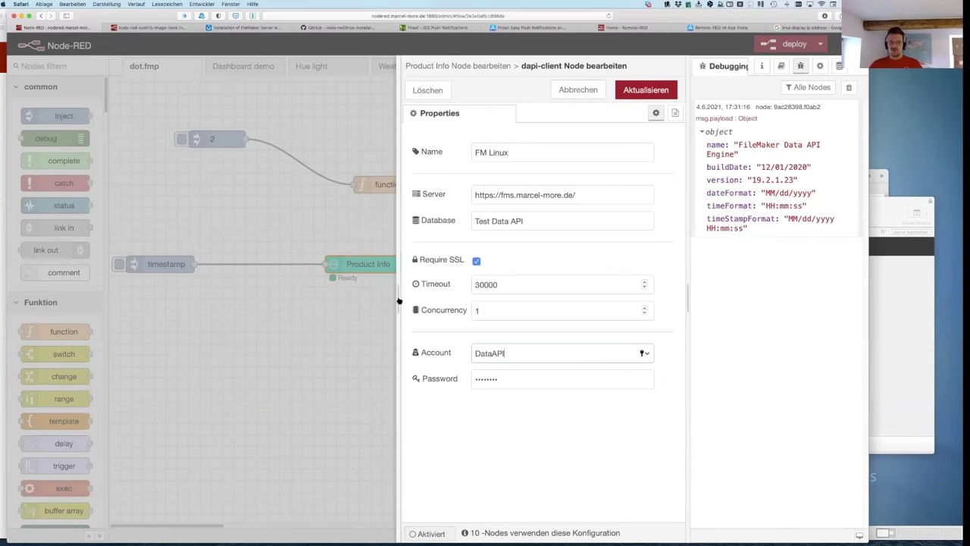
Step: Check the FM Linux client's server address, Test Data API database and DataAPI account name
{"action": "left_click_drag", "start_coordinate": [482, 354], "coordinate": [438, 355]}
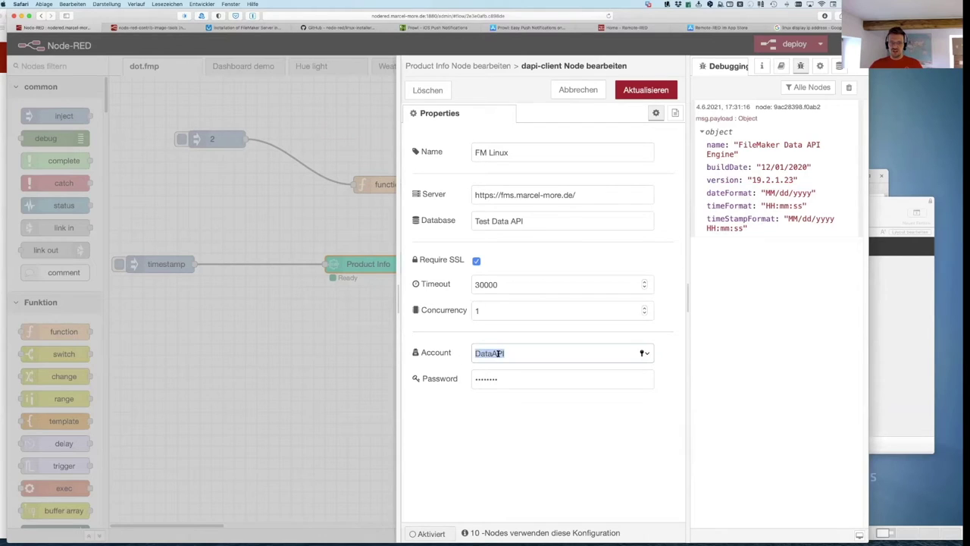
{"action": "key", "text": "Tab"}
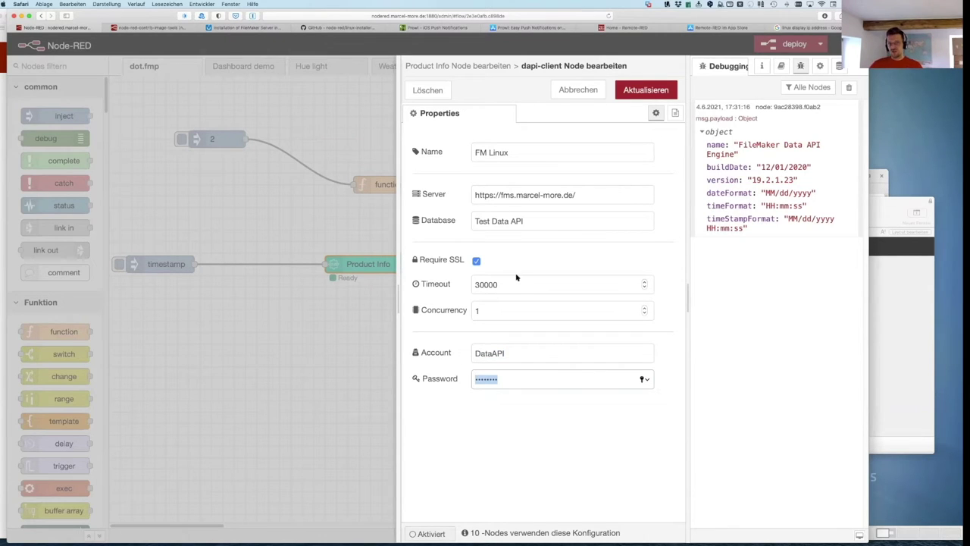
{"action": "left_click_drag", "start_coordinate": [587, 194], "coordinate": [468, 195]}
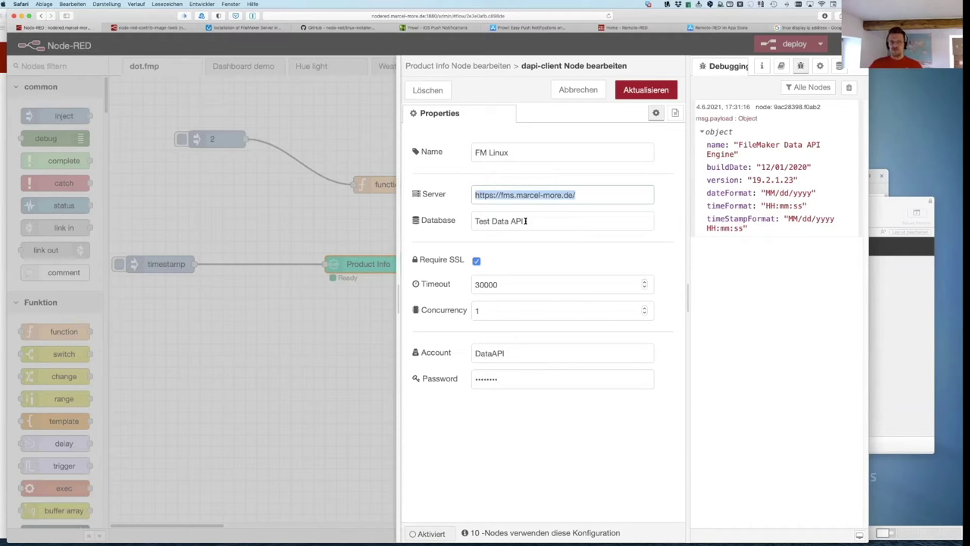
{"action": "left_click_drag", "start_coordinate": [525, 220], "coordinate": [456, 219]}
{"action": "left_click_drag", "start_coordinate": [521, 353], "coordinate": [477, 387]}
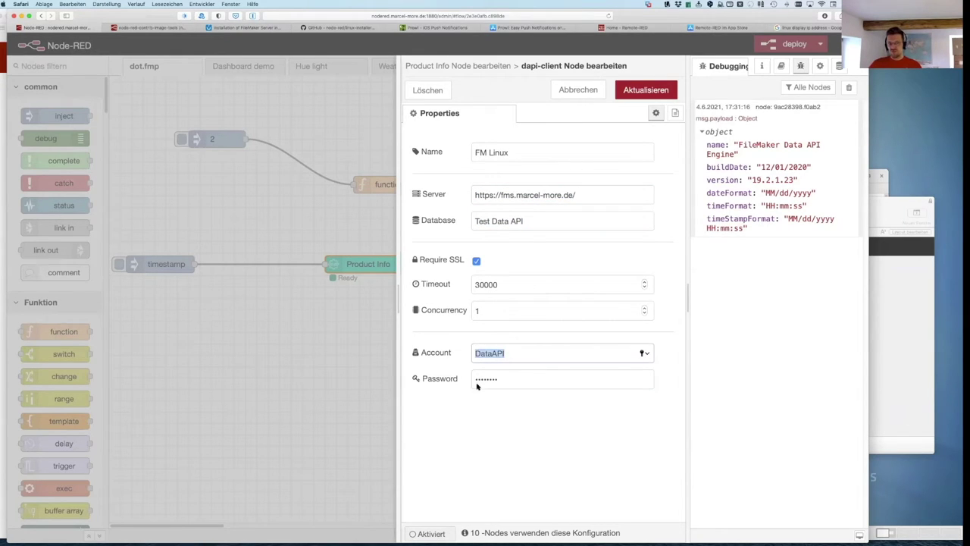
Step: Close the client and Product Info editors without changes, keeping FM Linux
{"action": "left_click", "coordinate": [579, 90]}
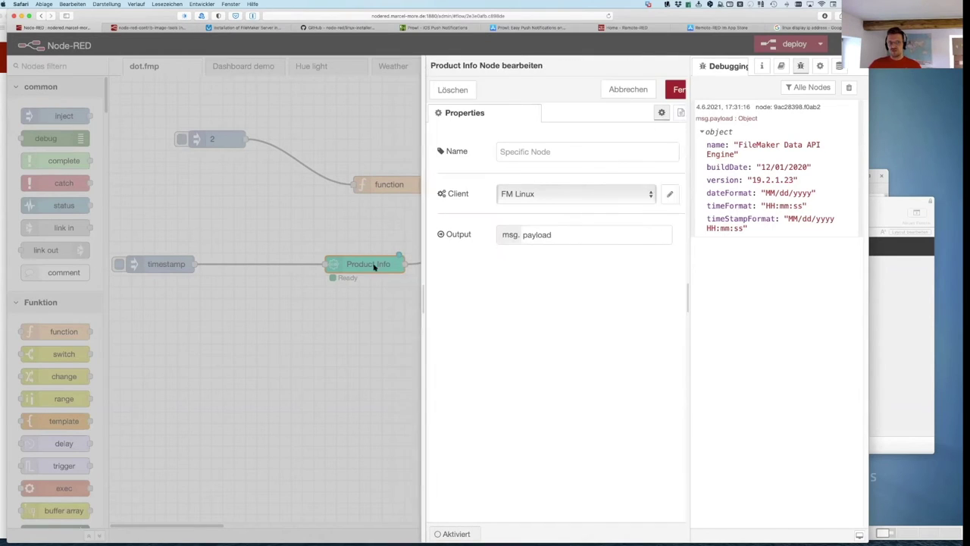
{"action": "left_click", "coordinate": [601, 90]}
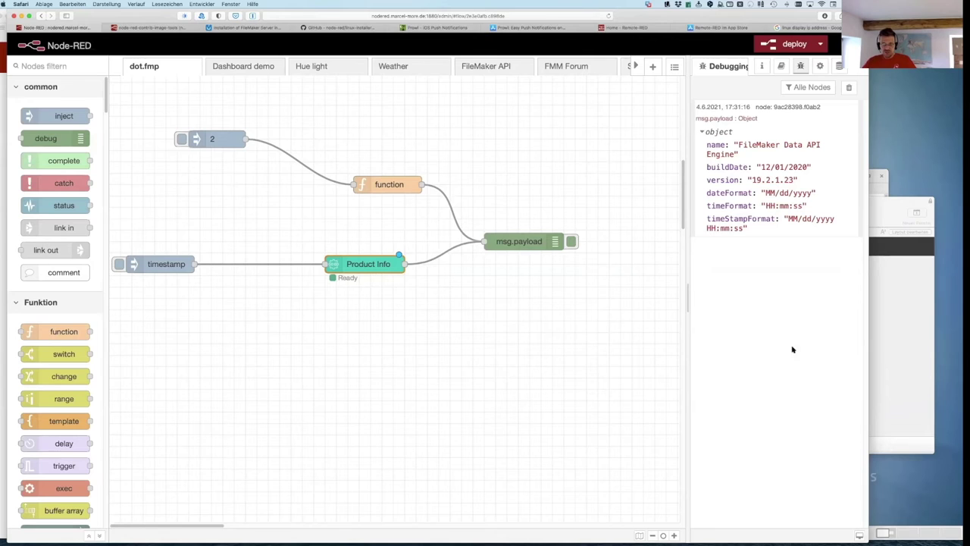
{"action": "left_click", "coordinate": [884, 210]}
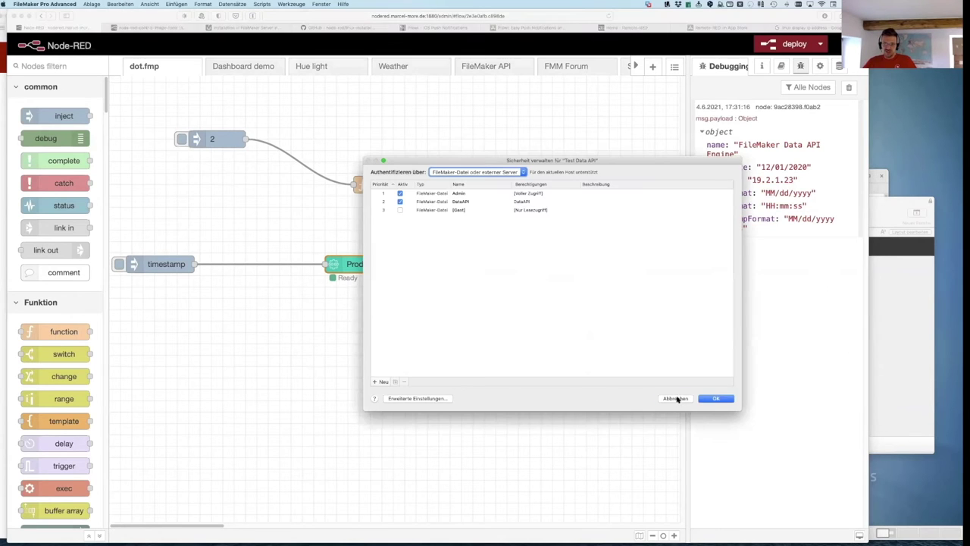
Step: Cancel FileMaker's Manage Security dialog without changes and go back to Node-RED
{"action": "left_click", "coordinate": [676, 398]}
{"action": "left_click_drag", "start_coordinate": [727, 201], "coordinate": [745, 208]}
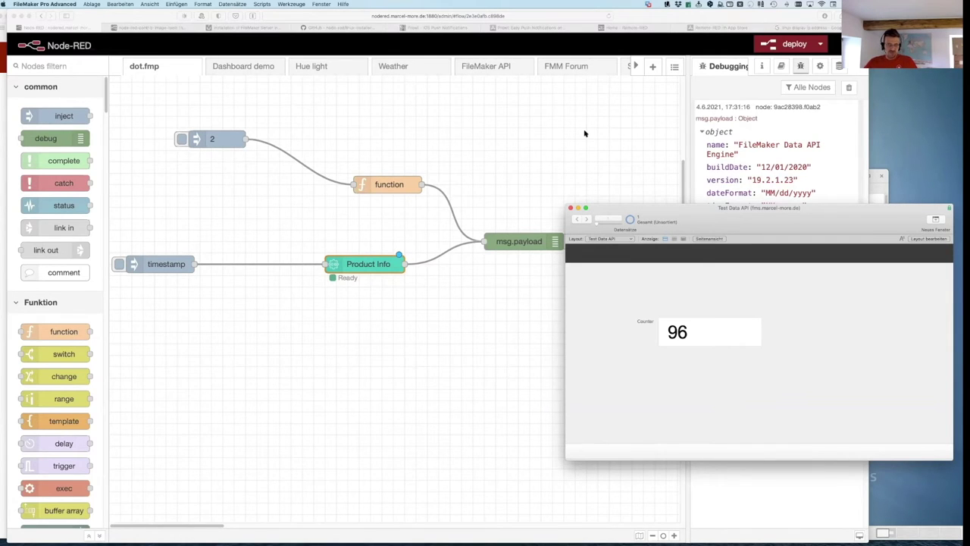
{"action": "left_click", "coordinate": [559, 161]}
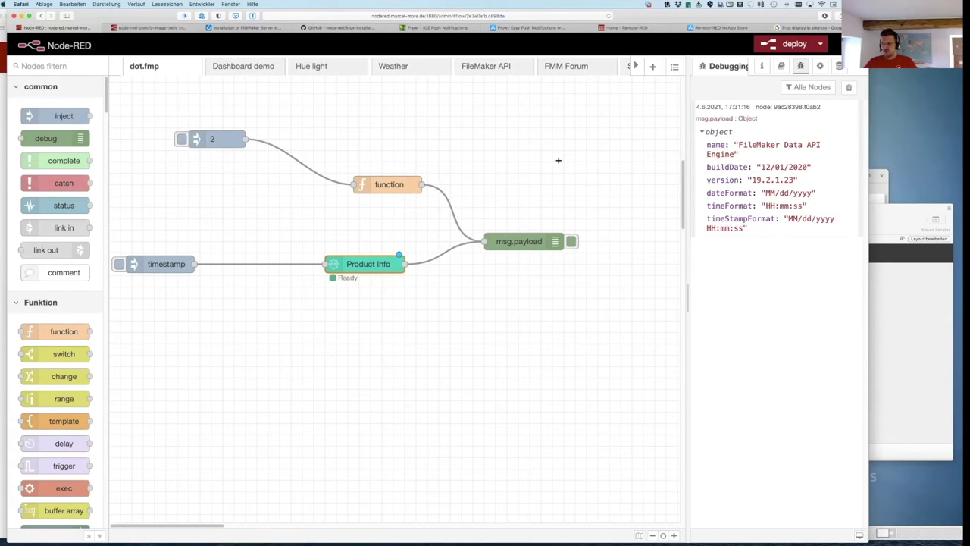
Step: Switch the sidebar to the Dashboard panel listing Light, Wetter, FMM Forum, Shop and Timetable
{"action": "left_click", "coordinate": [860, 69]}
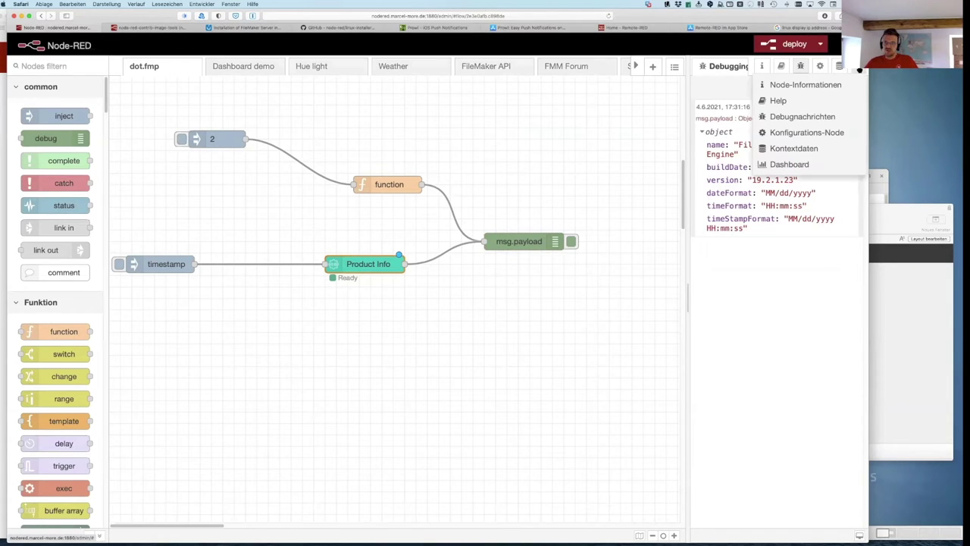
{"action": "left_click", "coordinate": [800, 164]}
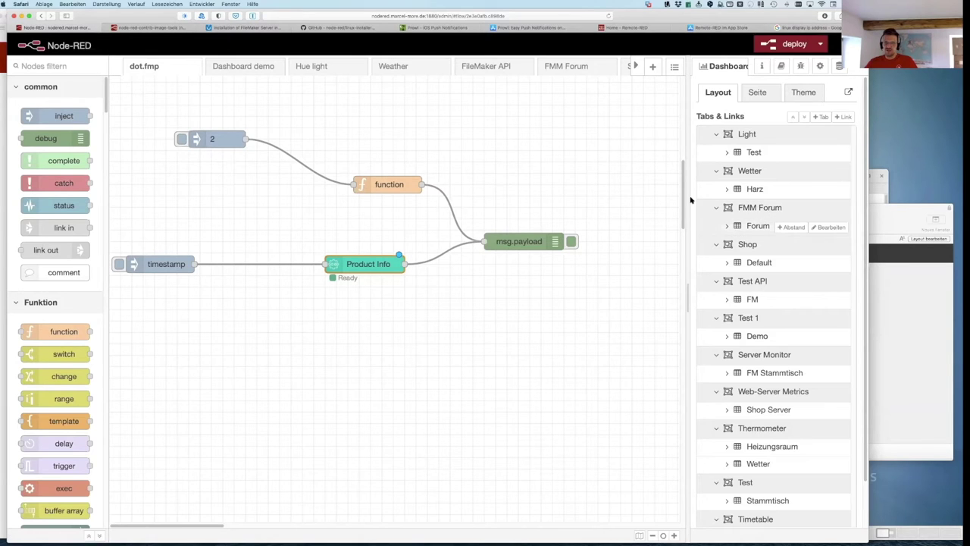
{"action": "left_click", "coordinate": [848, 91]}
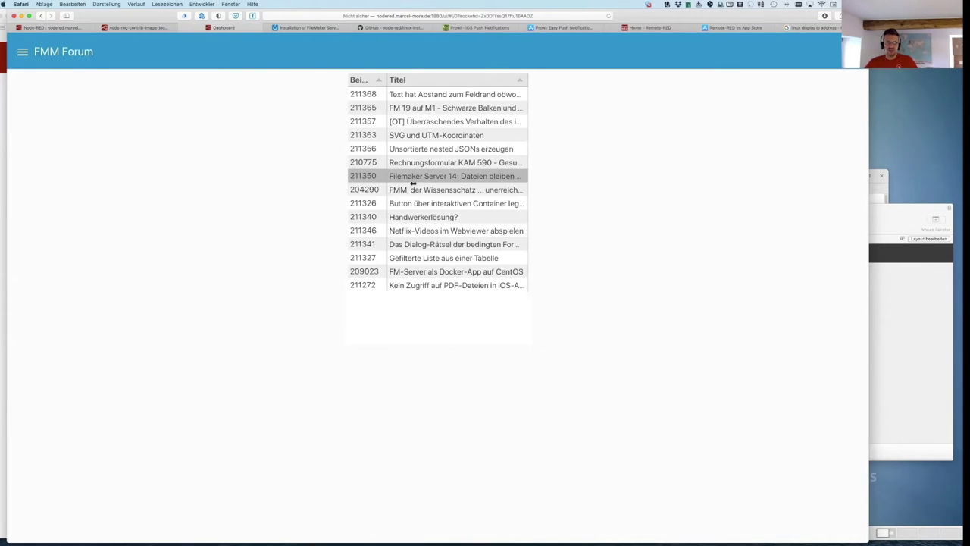
Step: Navigate the live dashboard to the Wetter page and detach it into its own window
{"action": "left_click", "coordinate": [22, 51]}
{"action": "left_click", "coordinate": [46, 137]}
{"action": "left_click", "coordinate": [22, 51]}
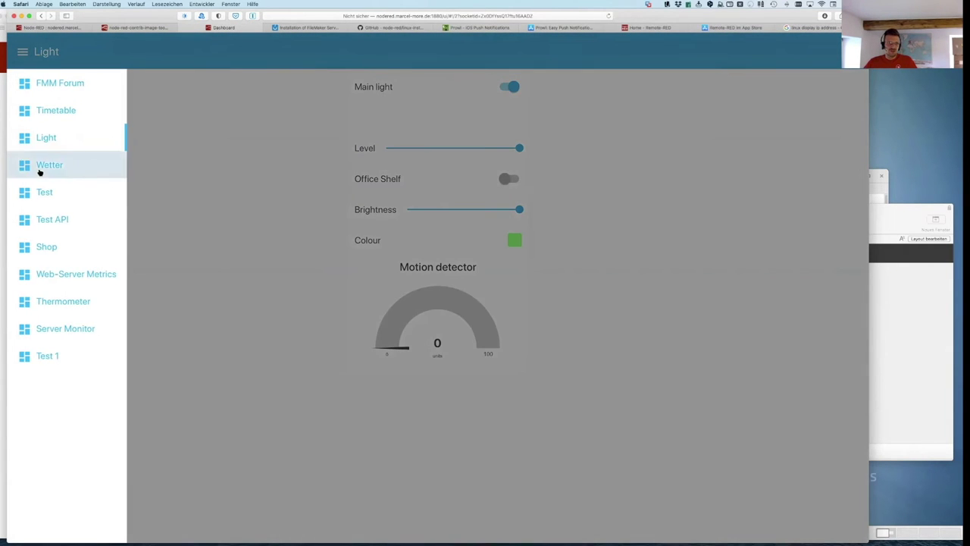
{"action": "left_click", "coordinate": [45, 165]}
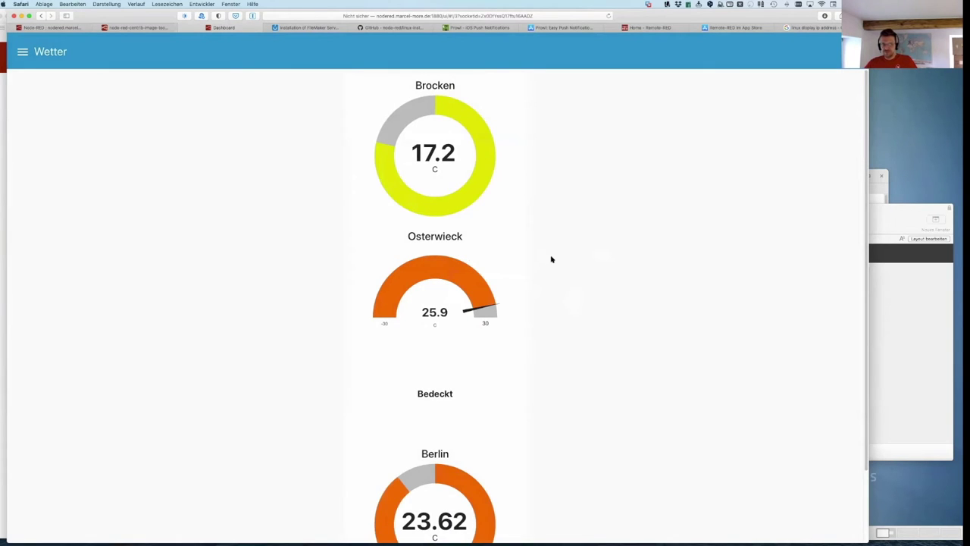
{"action": "scroll", "coordinate": [554, 261], "scroll_direction": "down", "scroll_amount": 2}
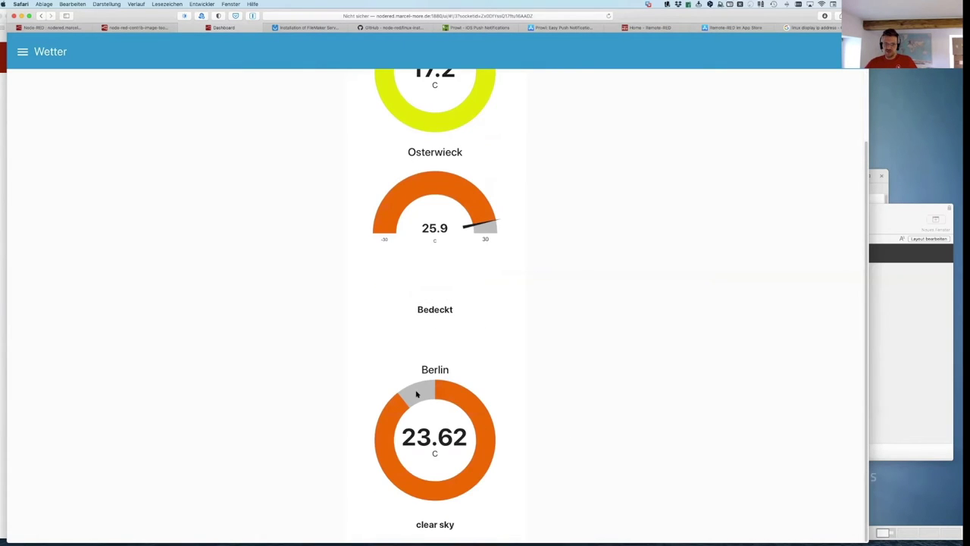
{"action": "left_click", "coordinate": [187, 28]}
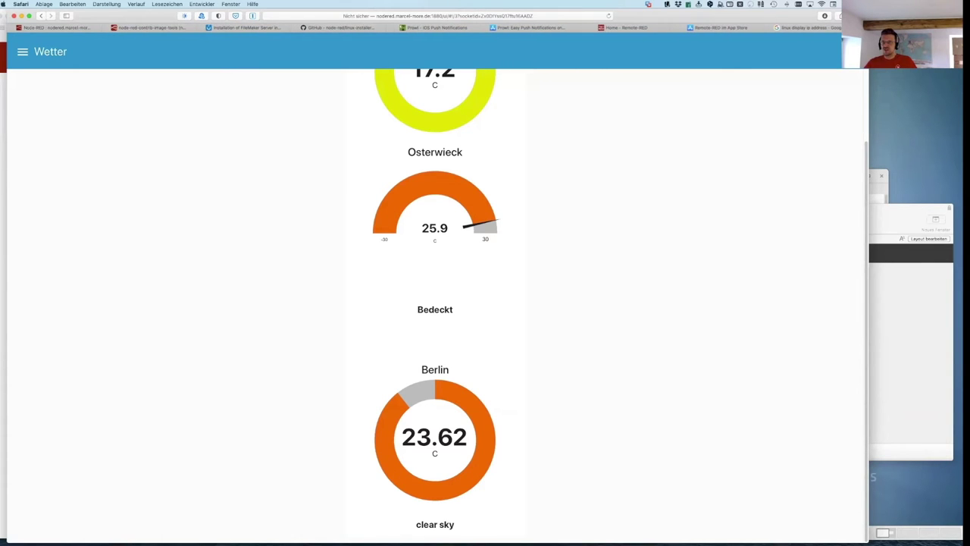
{"action": "left_click_drag", "start_coordinate": [186, 28], "coordinate": [566, 166]}
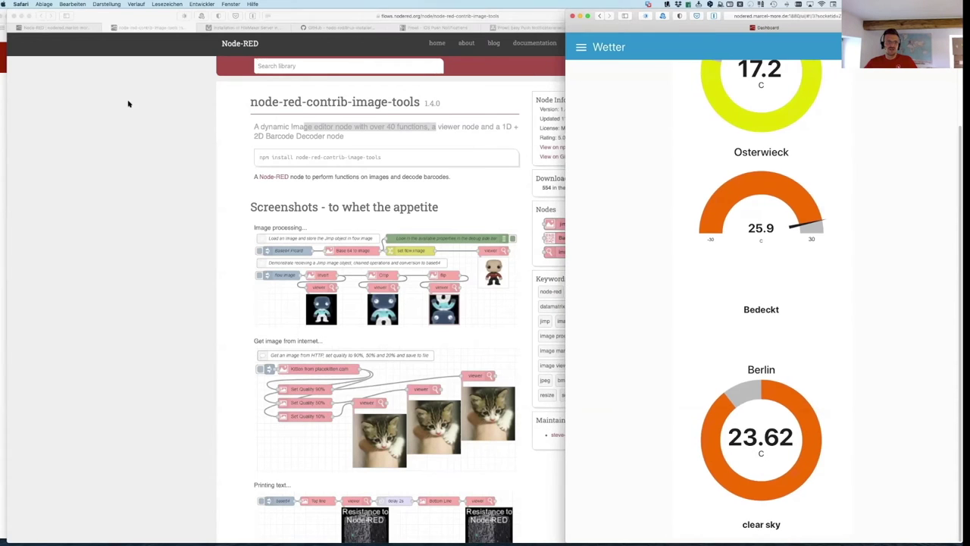
{"action": "left_click", "coordinate": [128, 103]}
Step: Narrow the editor beside the dashboard and open the Brocken gauge node in the Weather flow
{"action": "key", "text": "super+w"}
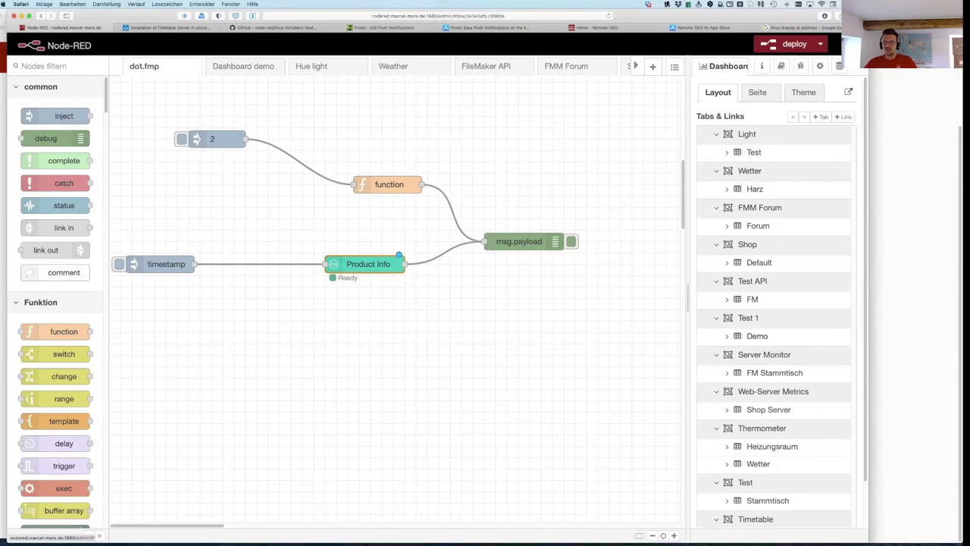
{"action": "left_click_drag", "start_coordinate": [868, 112], "coordinate": [679, 119]}
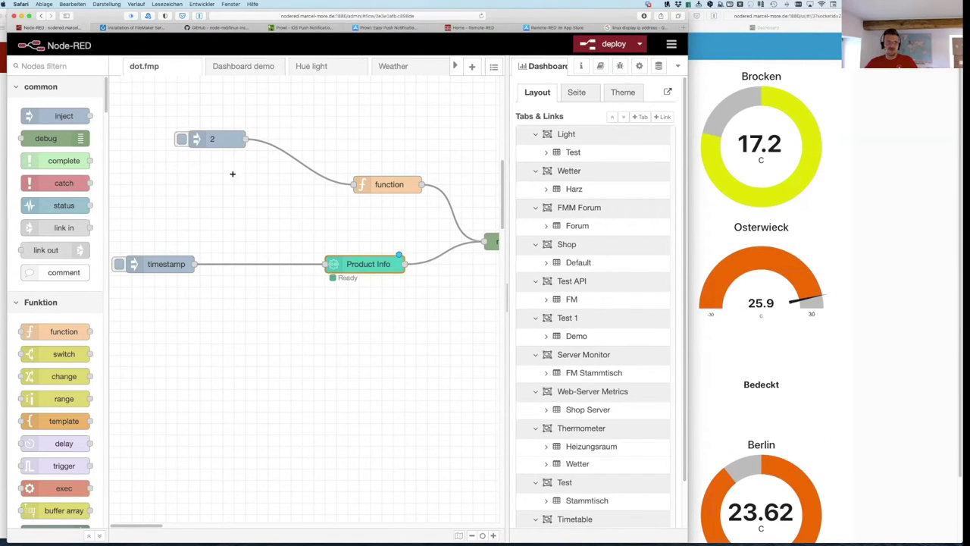
{"action": "left_click", "coordinate": [394, 66]}
{"action": "scroll", "coordinate": [317, 318], "scroll_direction": "down", "scroll_amount": 10}
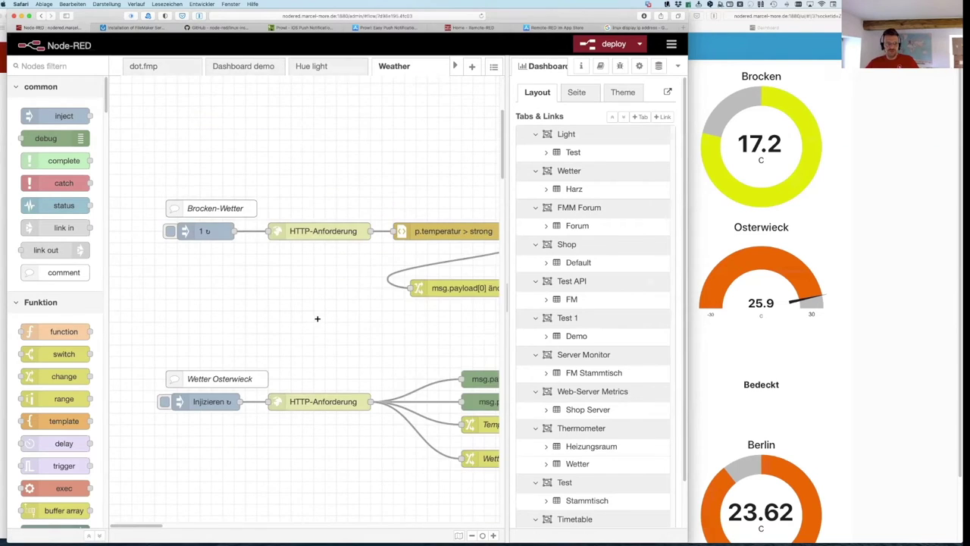
{"action": "scroll", "coordinate": [316, 319], "scroll_direction": "right", "scroll_amount": 4}
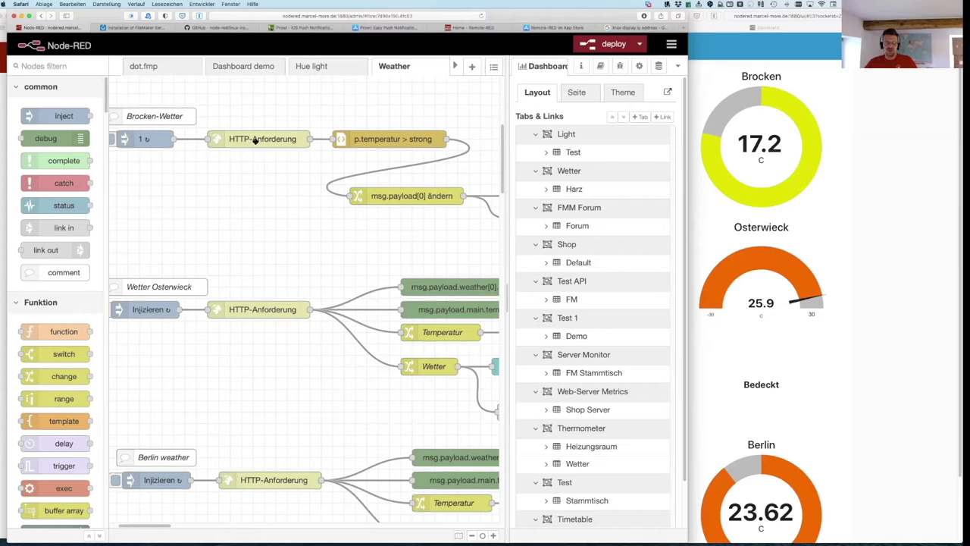
{"action": "scroll", "coordinate": [393, 179], "scroll_direction": "right", "scroll_amount": 5}
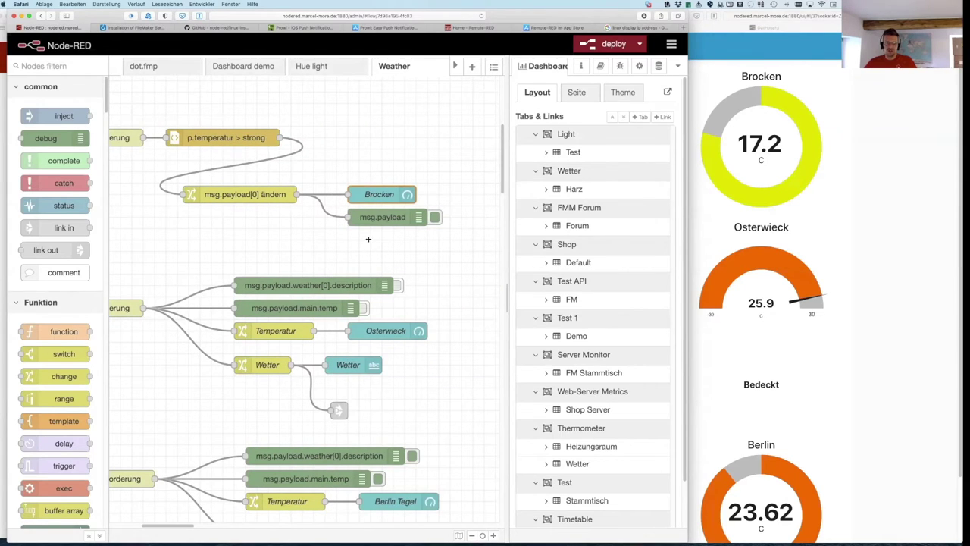
{"action": "scroll", "coordinate": [372, 246], "scroll_direction": "down", "scroll_amount": 1}
{"action": "double_click", "coordinate": [379, 193]}
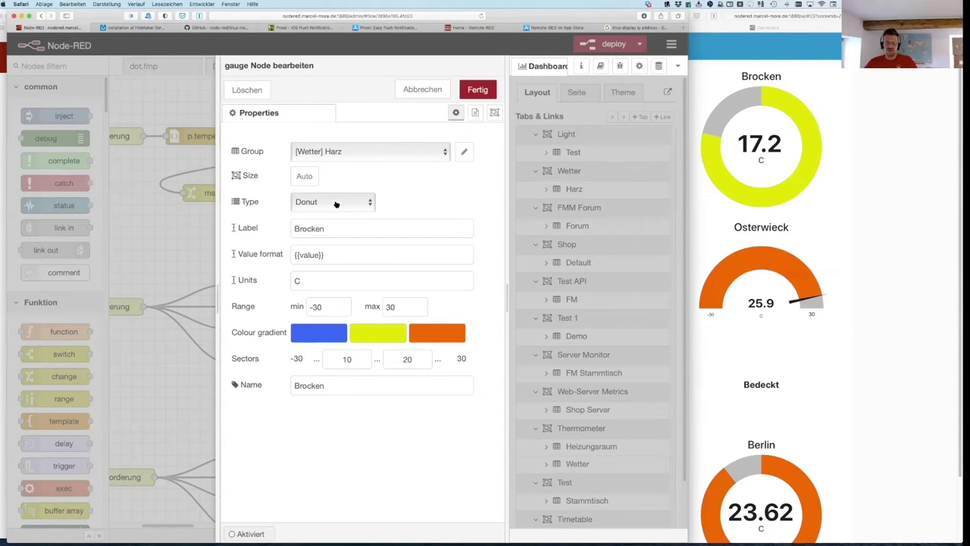
Step: Change the Brocken node's type from Donut to Gauge and its label to Brocken/Harz
{"action": "left_click", "coordinate": [322, 201]}
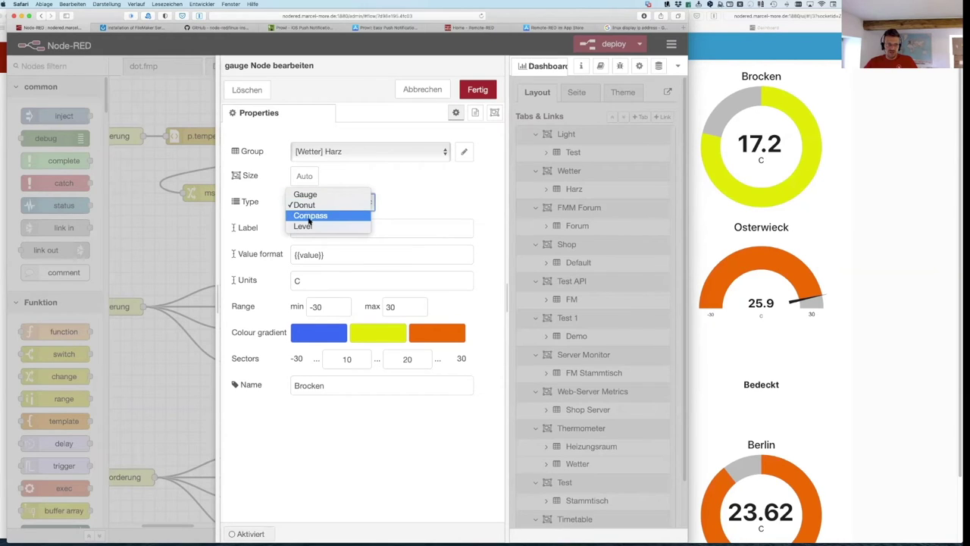
{"action": "left_click", "coordinate": [311, 194]}
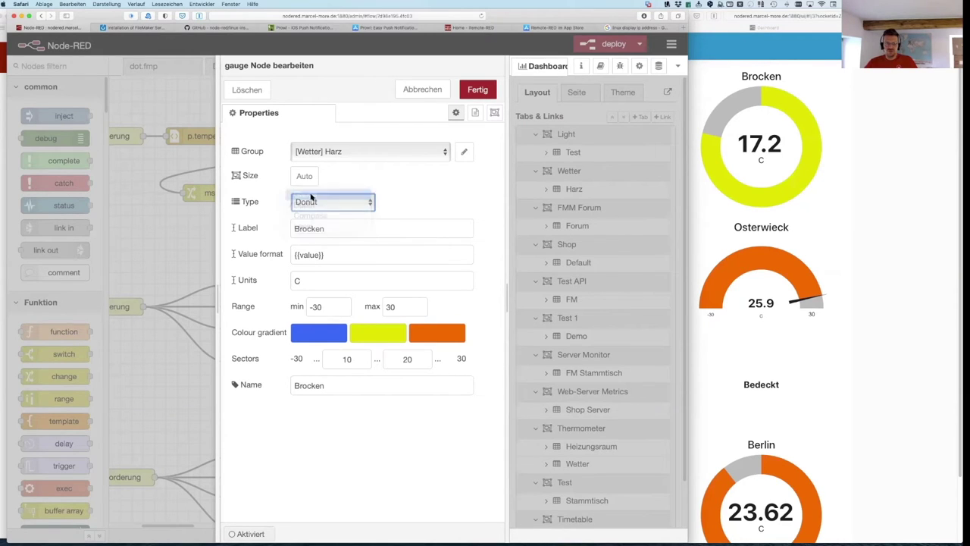
{"action": "left_click", "coordinate": [323, 207]}
{"action": "left_click", "coordinate": [323, 206]}
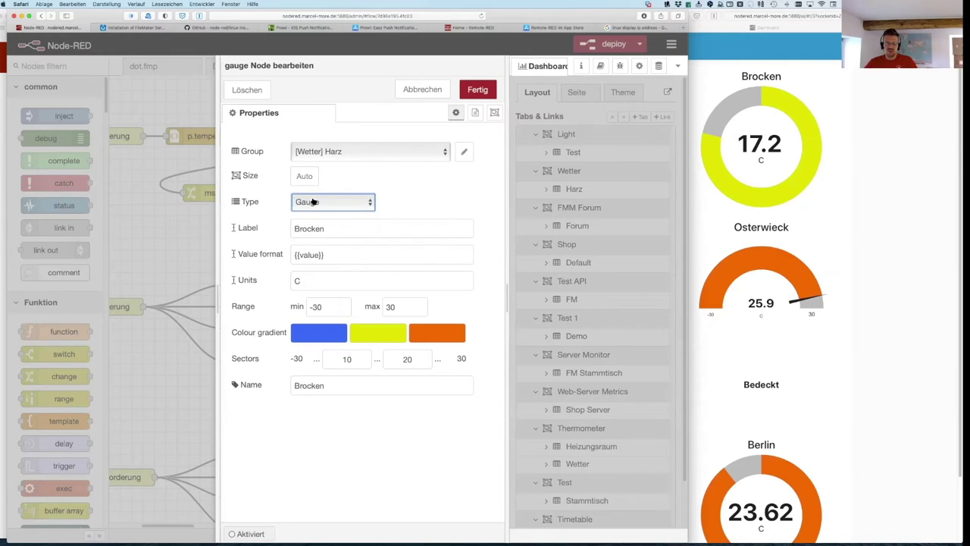
{"action": "double_click", "coordinate": [325, 227]}
{"action": "left_click", "coordinate": [351, 226]}
{"action": "type", "text": "/Harz"}
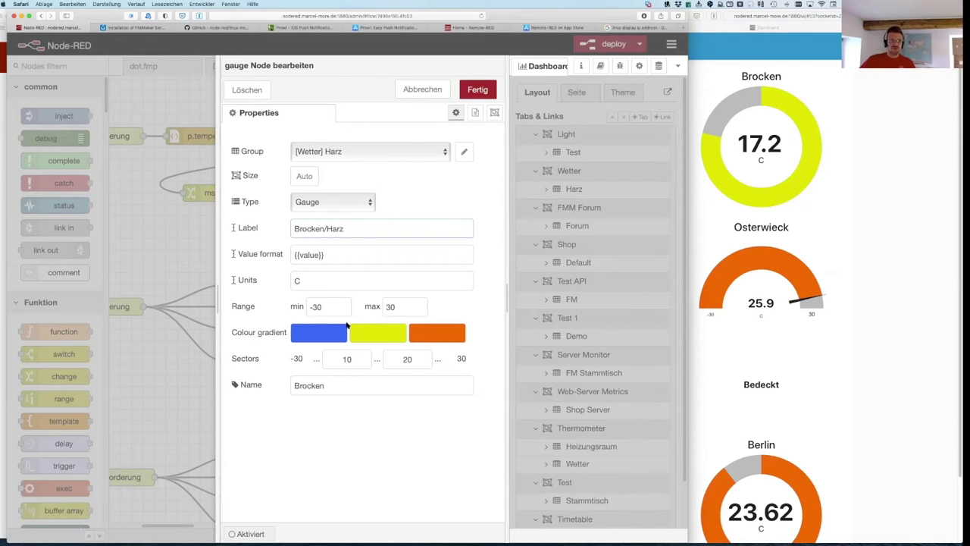
Step: Set the range to -10 to 20 with red as the top colour, then save and deploy
{"action": "left_click", "coordinate": [313, 307]}
{"action": "type", "text": "1"}
{"action": "left_click", "coordinate": [387, 307]}
{"action": "key", "text": "Delete"}
{"action": "type", "text": "2"}
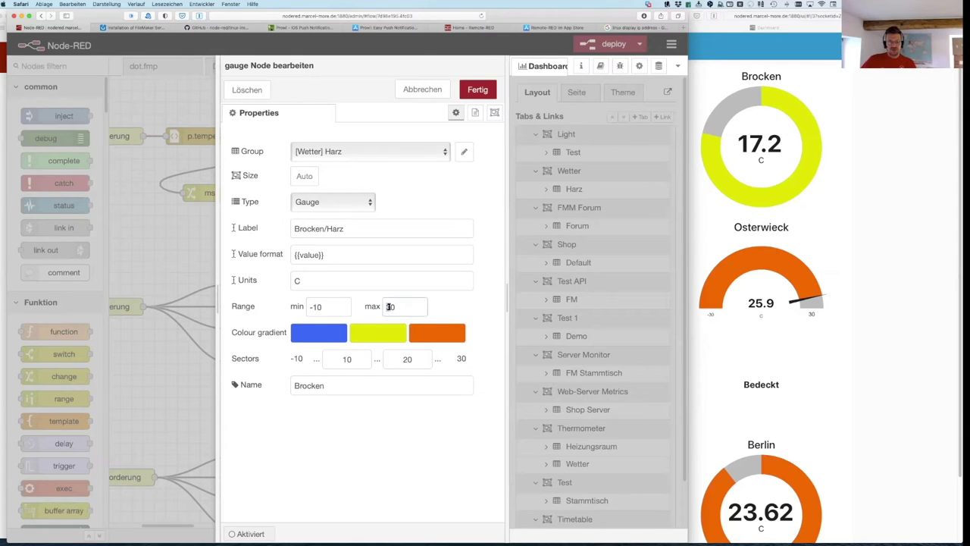
{"action": "left_click", "coordinate": [427, 334]}
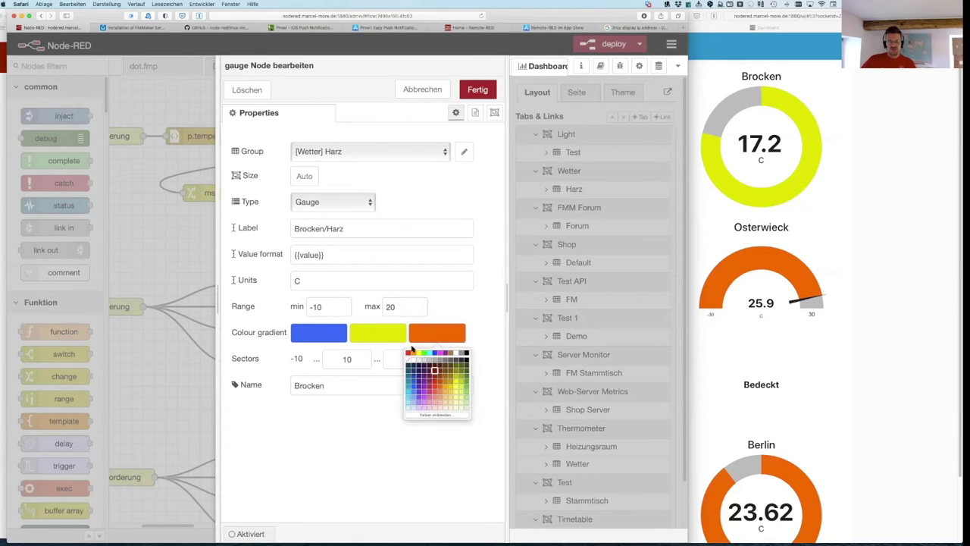
{"action": "left_click", "coordinate": [408, 353]}
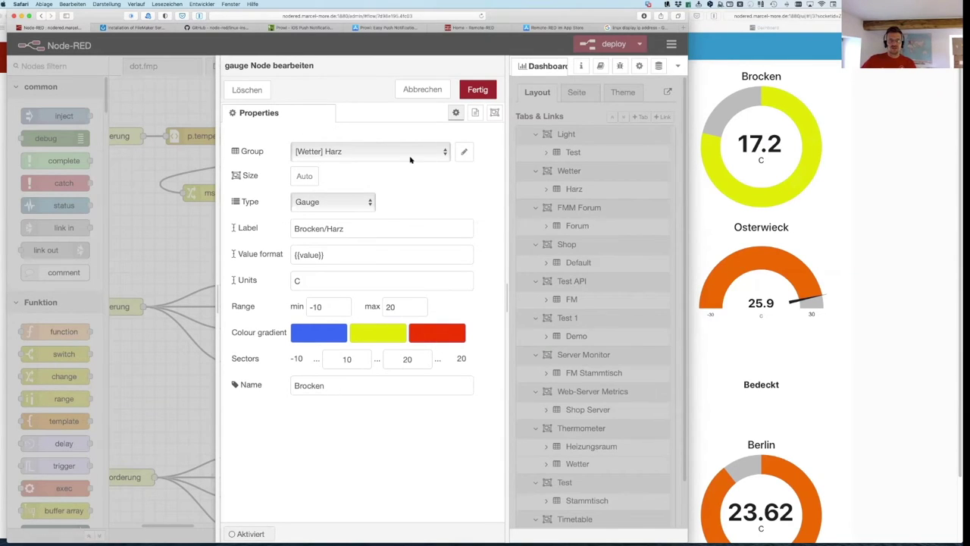
{"action": "left_click", "coordinate": [478, 89]}
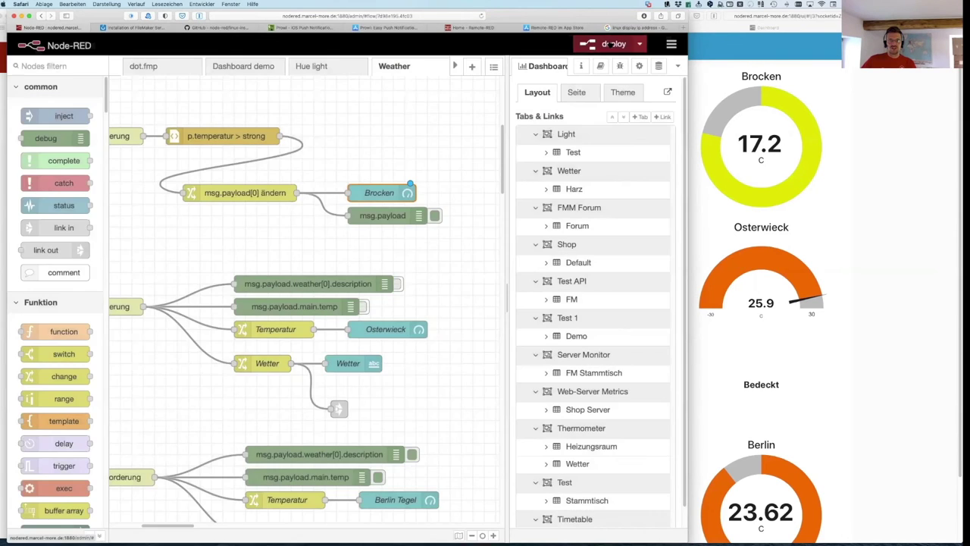
{"action": "left_click", "coordinate": [613, 44]}
Step: Confirm the deploy despite unconfigured nodes, then scroll down to the Berlin weather nodes
{"action": "left_click", "coordinate": [453, 117]}
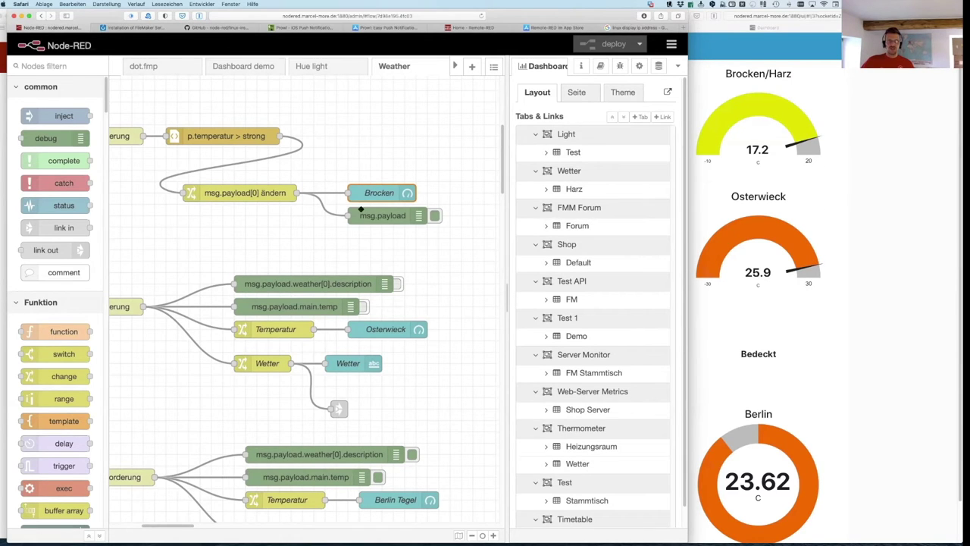
{"action": "scroll", "coordinate": [398, 334], "scroll_direction": "down", "scroll_amount": 4}
{"action": "scroll", "coordinate": [398, 336], "scroll_direction": "down", "scroll_amount": 3}
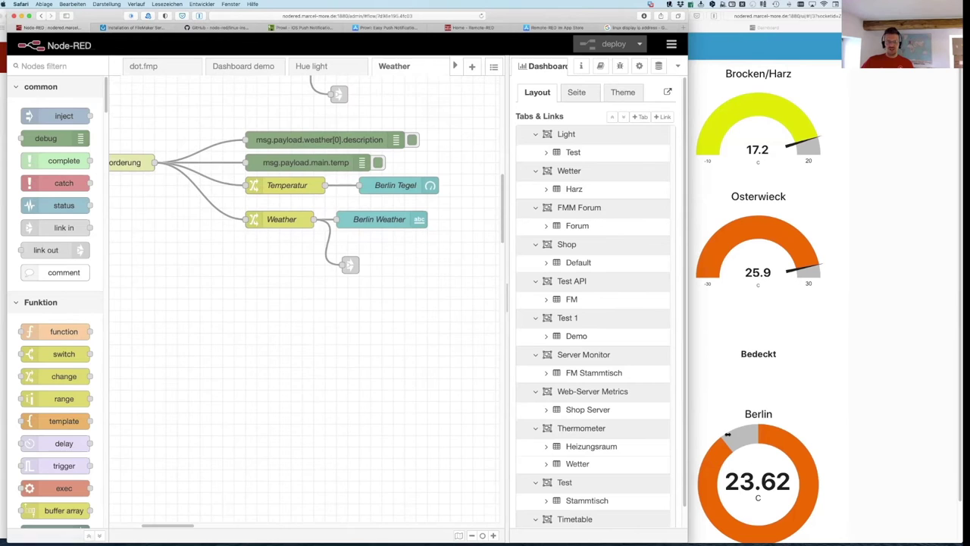
Step: Change the Berlin Tegel node to a semicircle gauge, keeping the [Wetter] Harz group
{"action": "double_click", "coordinate": [388, 188]}
{"action": "left_click", "coordinate": [360, 158]}
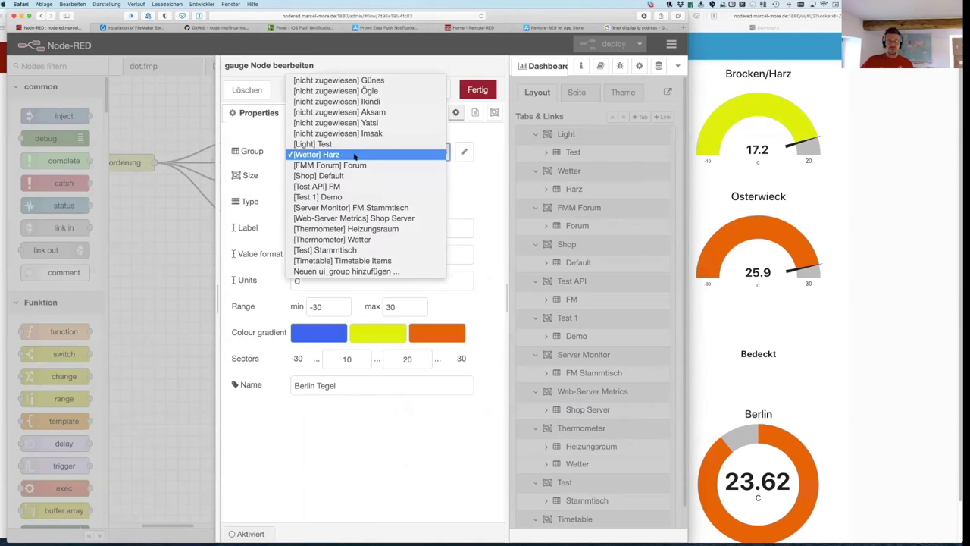
{"action": "left_click", "coordinate": [268, 157]}
{"action": "left_click", "coordinate": [315, 204]}
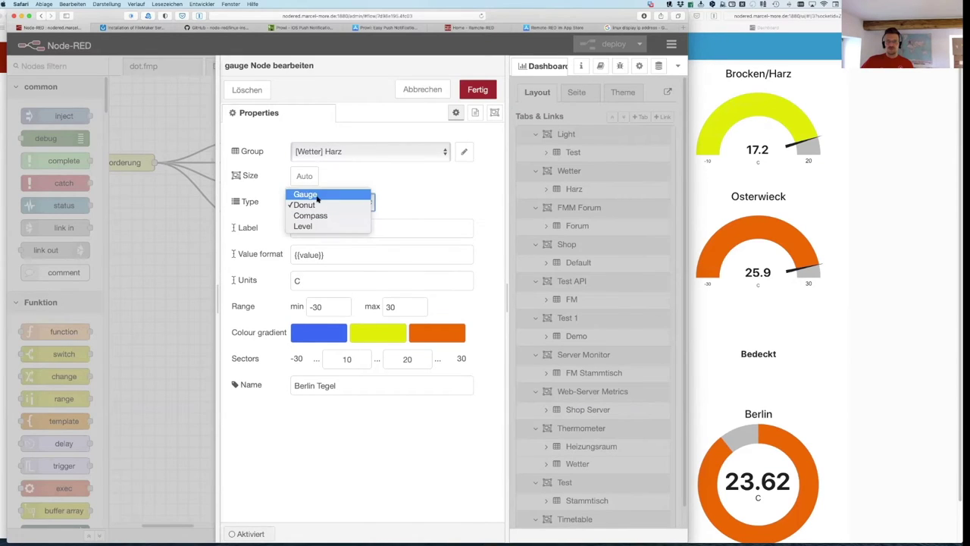
{"action": "left_click", "coordinate": [304, 194]}
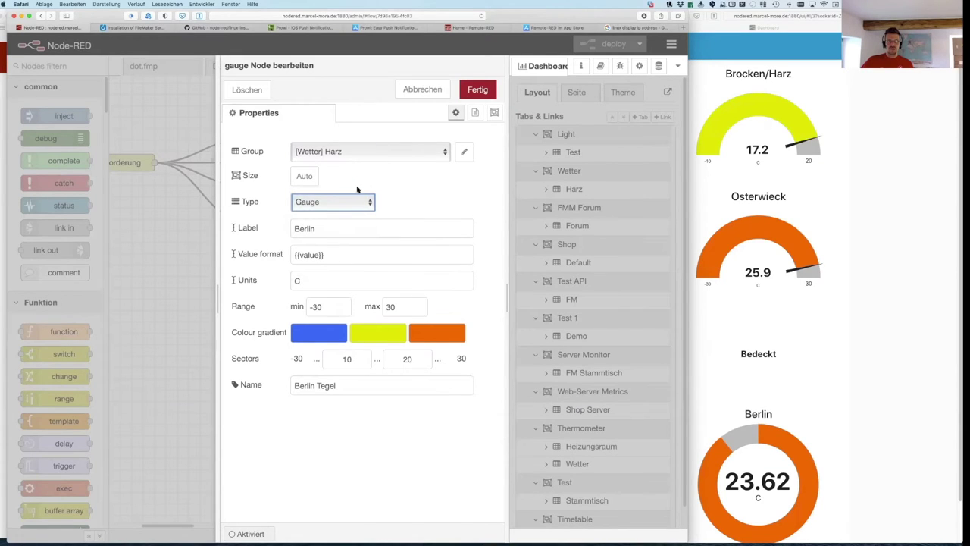
{"action": "left_click", "coordinate": [479, 90]}
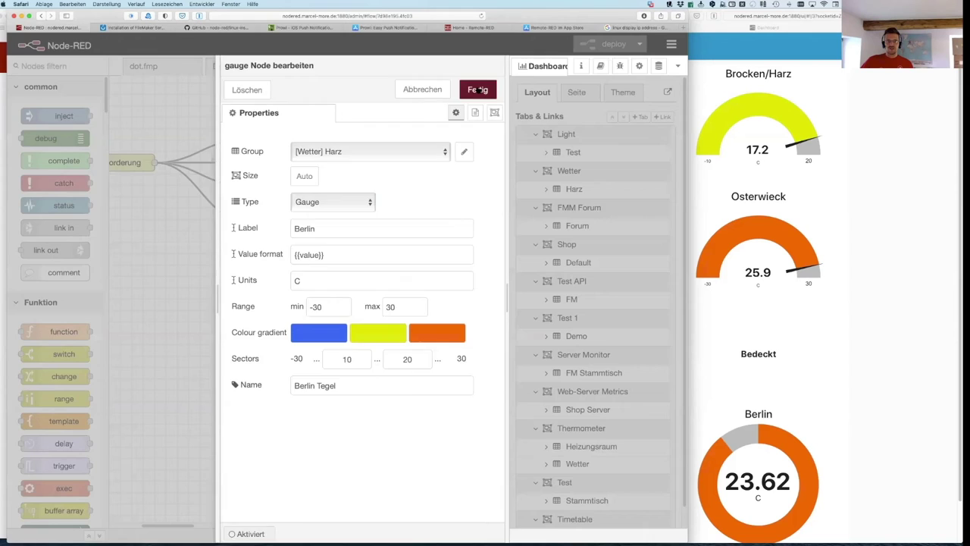
Step: Deploy the flow and open the live dashboard's page menu
{"action": "left_click", "coordinate": [614, 44]}
{"action": "left_click", "coordinate": [453, 126]}
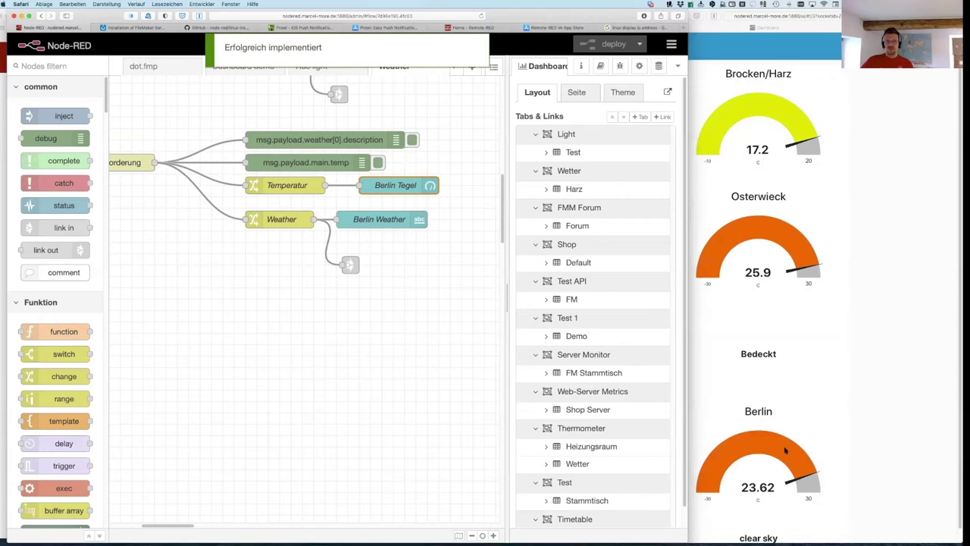
{"action": "scroll", "coordinate": [786, 450], "scroll_direction": "down", "scroll_amount": 1}
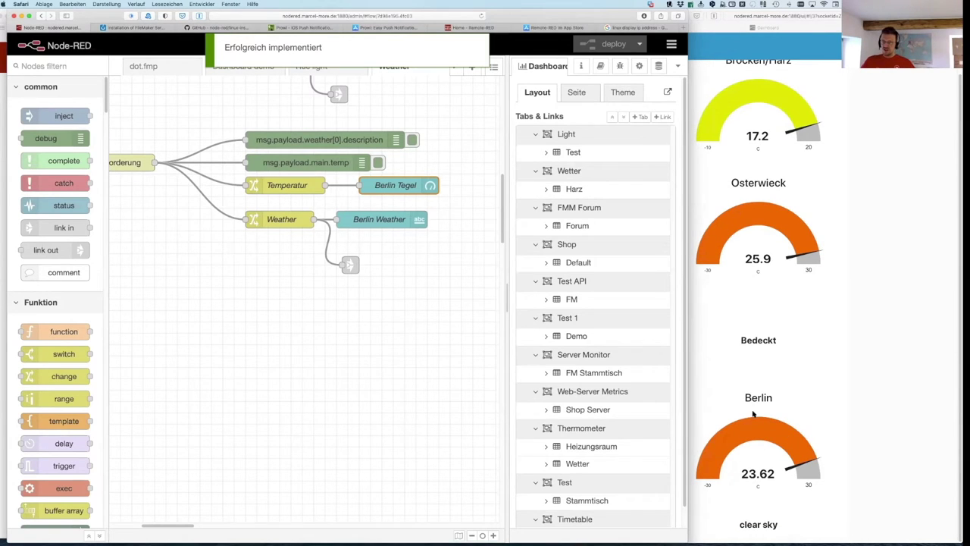
{"action": "left_click", "coordinate": [829, 152]}
{"action": "left_click", "coordinate": [579, 48]}
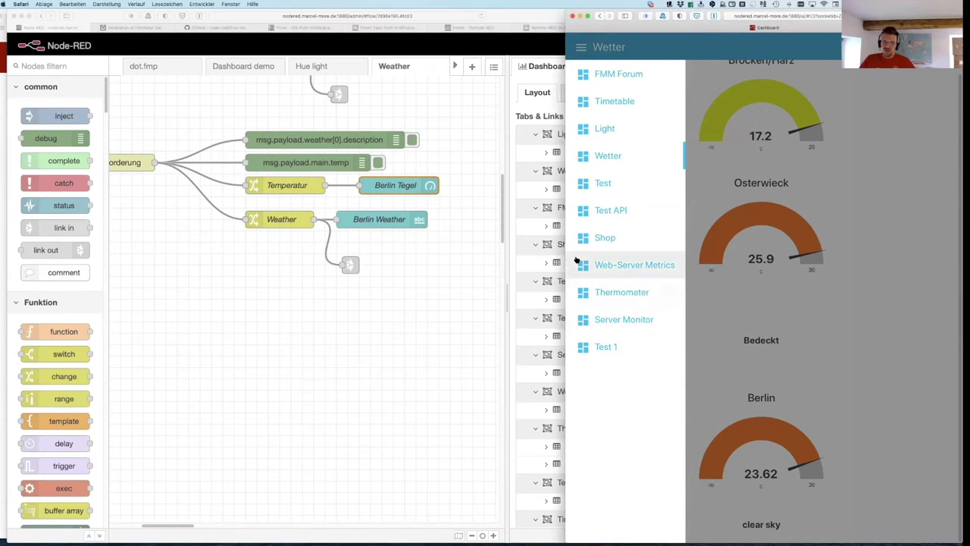
Step: Show the dashboard's Web-Server Metrics page and open the Shop Server Dashboard flow
{"action": "left_click", "coordinate": [605, 270]}
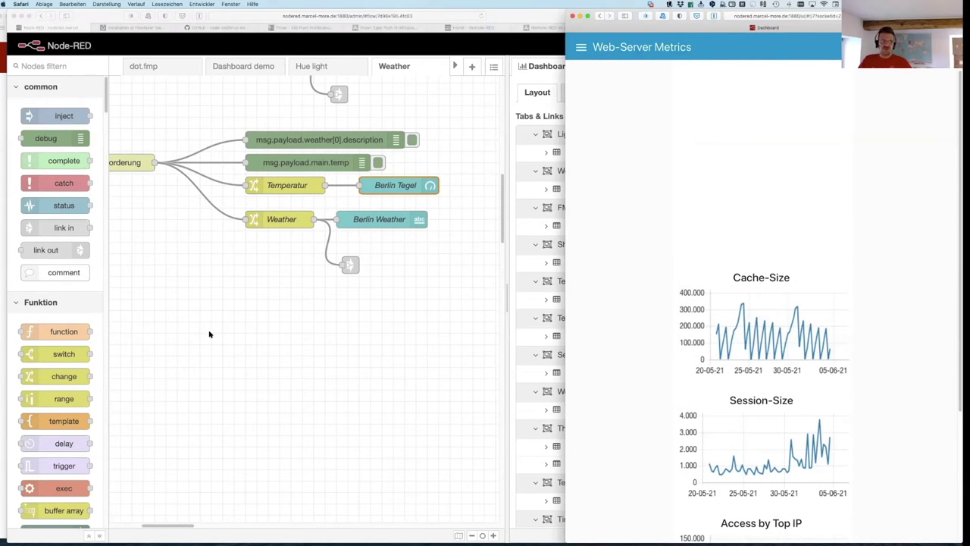
{"action": "left_click", "coordinate": [190, 143]}
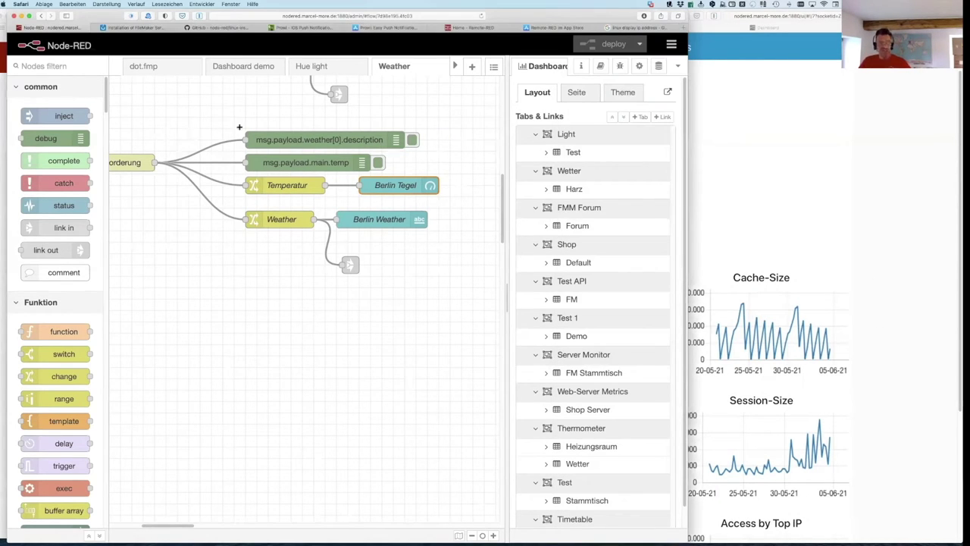
{"action": "left_click", "coordinate": [455, 66]}
{"action": "left_click", "coordinate": [453, 66]}
{"action": "left_click", "coordinate": [453, 66]}
{"action": "left_click", "coordinate": [453, 66]}
{"action": "left_click", "coordinate": [454, 66]}
{"action": "left_click", "coordinate": [307, 67]}
Step: Fire the timestamp inject to refresh the metrics and view the updated dashboard
{"action": "left_click", "coordinate": [144, 144]}
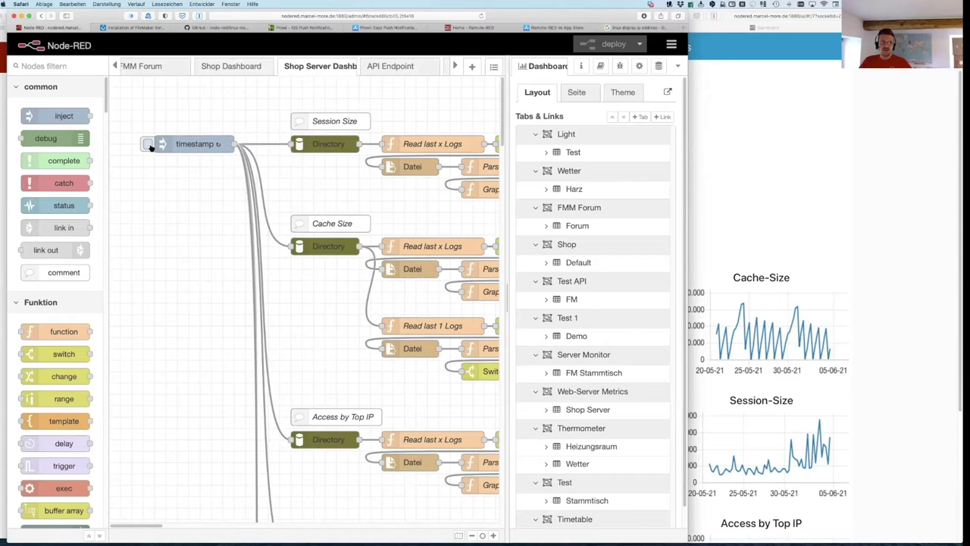
{"action": "left_click", "coordinate": [899, 250]}
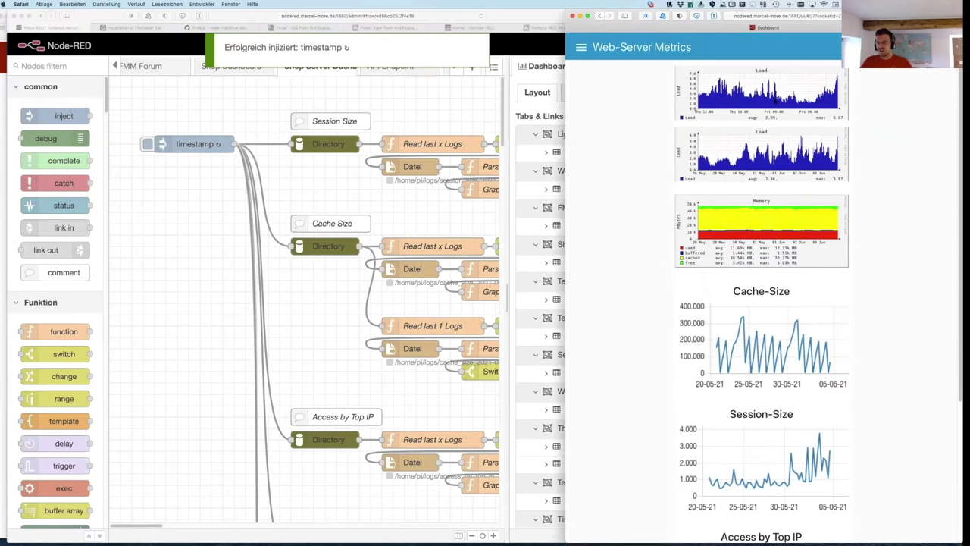
{"action": "scroll", "coordinate": [772, 250], "scroll_direction": "down", "scroll_amount": 5}
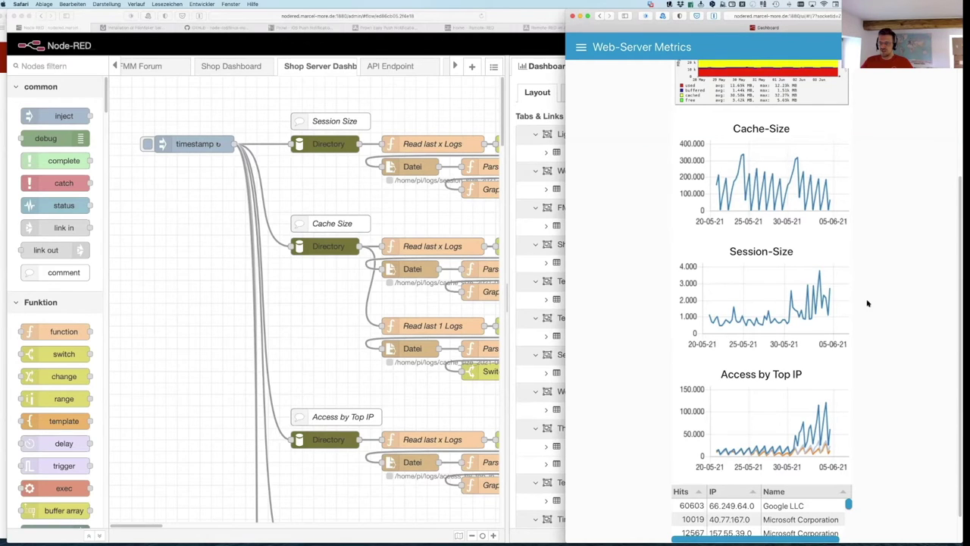
{"action": "scroll", "coordinate": [882, 310], "scroll_direction": "down", "scroll_amount": 2}
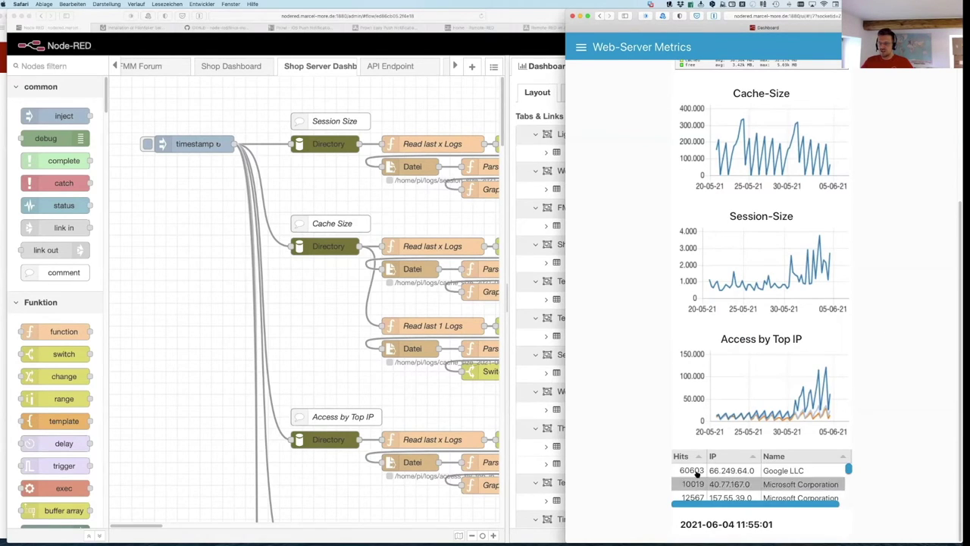
Step: Sort the Top IP table by hits, then IP, then name
{"action": "left_click", "coordinate": [682, 456]}
{"action": "left_click", "coordinate": [730, 457]}
{"action": "left_click", "coordinate": [770, 457]}
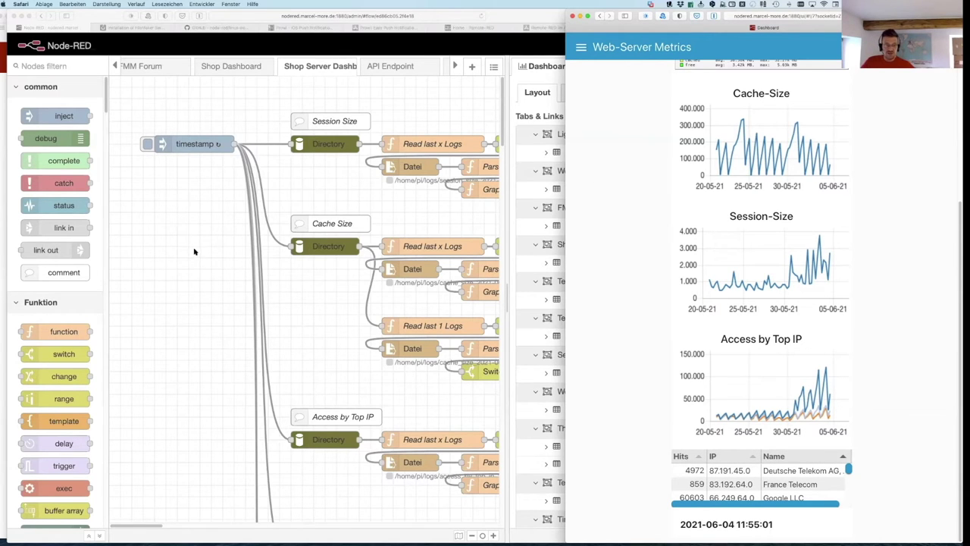
{"action": "scroll", "coordinate": [228, 261], "scroll_direction": "right", "scroll_amount": 9}
{"action": "scroll", "coordinate": [341, 311], "scroll_direction": "down", "scroll_amount": 2}
{"action": "scroll", "coordinate": [413, 360], "scroll_direction": "down", "scroll_amount": 12}
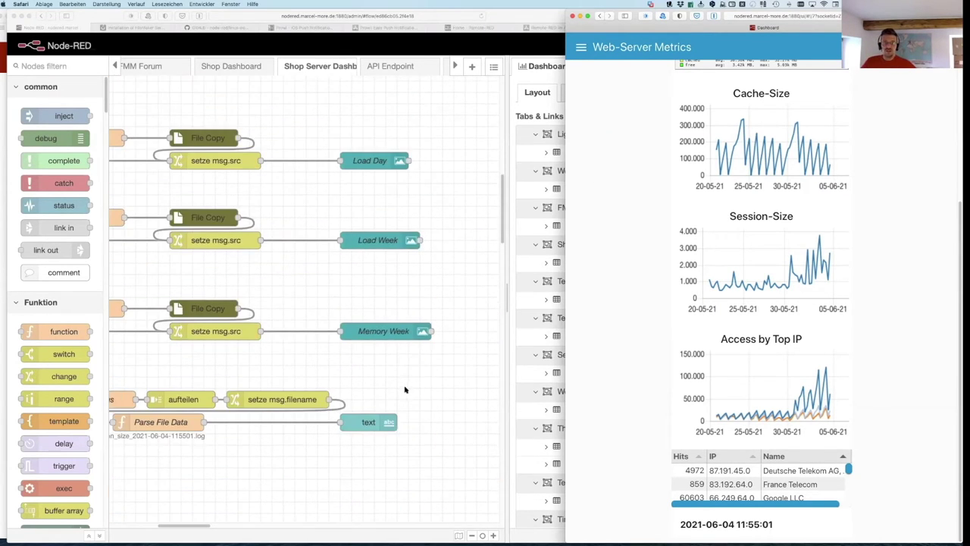
{"action": "scroll", "coordinate": [404, 361], "scroll_direction": "up", "scroll_amount": 9}
{"action": "scroll", "coordinate": [404, 361], "scroll_direction": "up", "scroll_amount": 1}
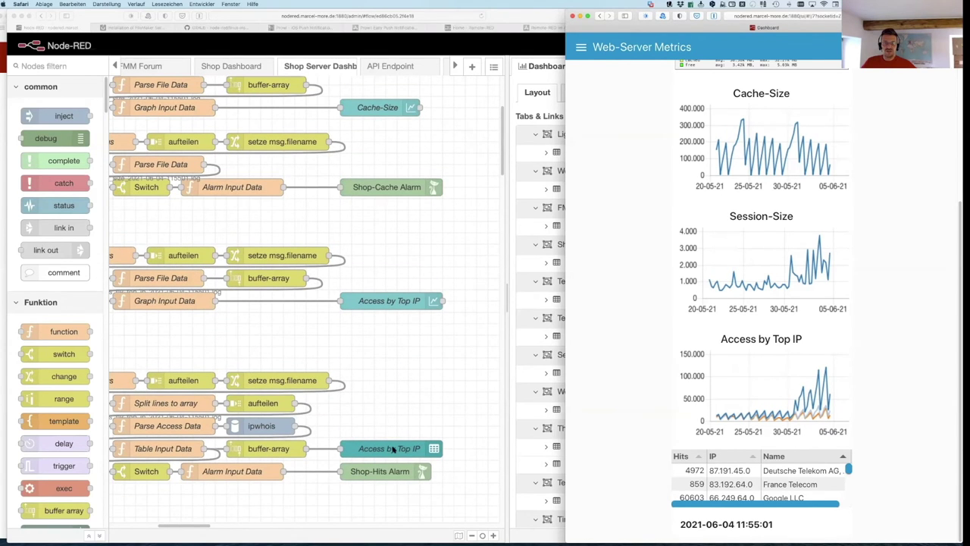
{"action": "double_click", "coordinate": [393, 448]}
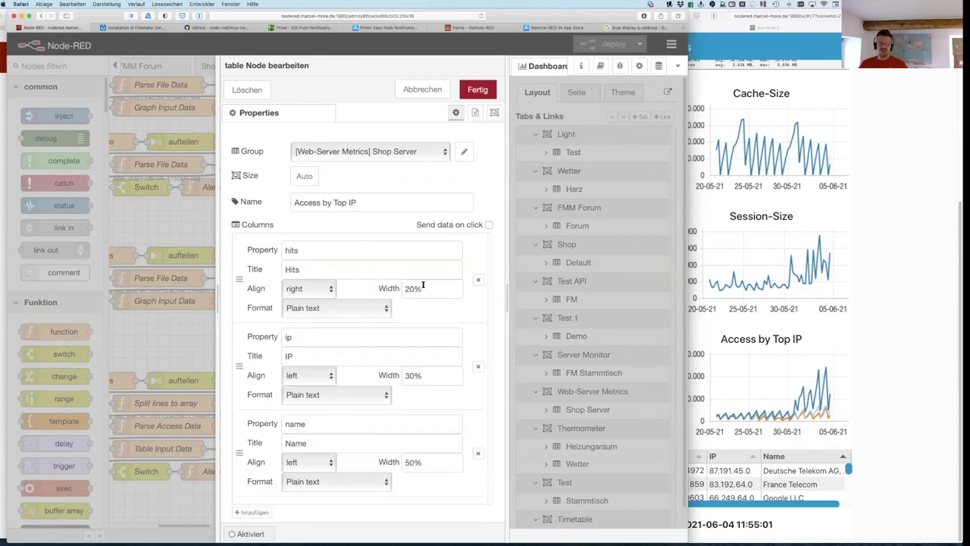
{"action": "left_click", "coordinate": [476, 115]}
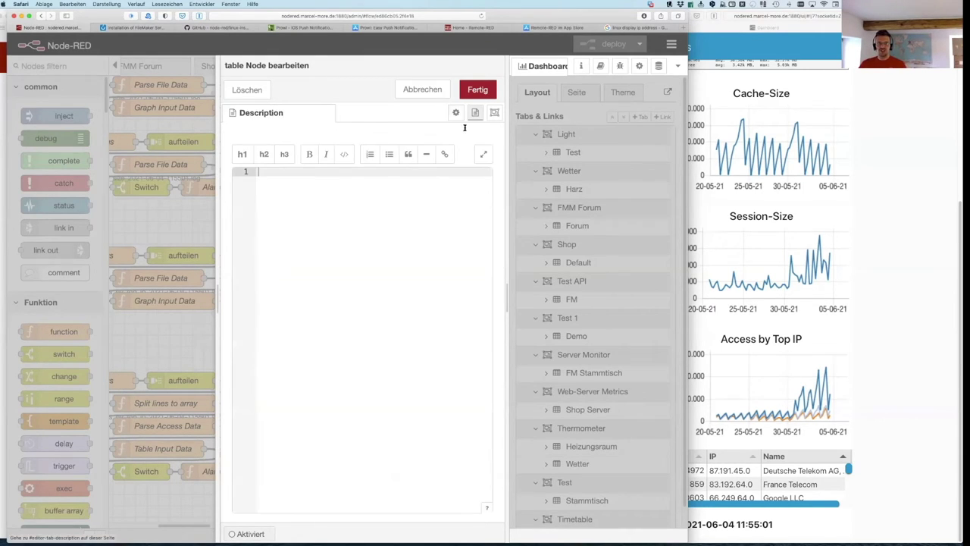
{"action": "left_click", "coordinate": [493, 113]}
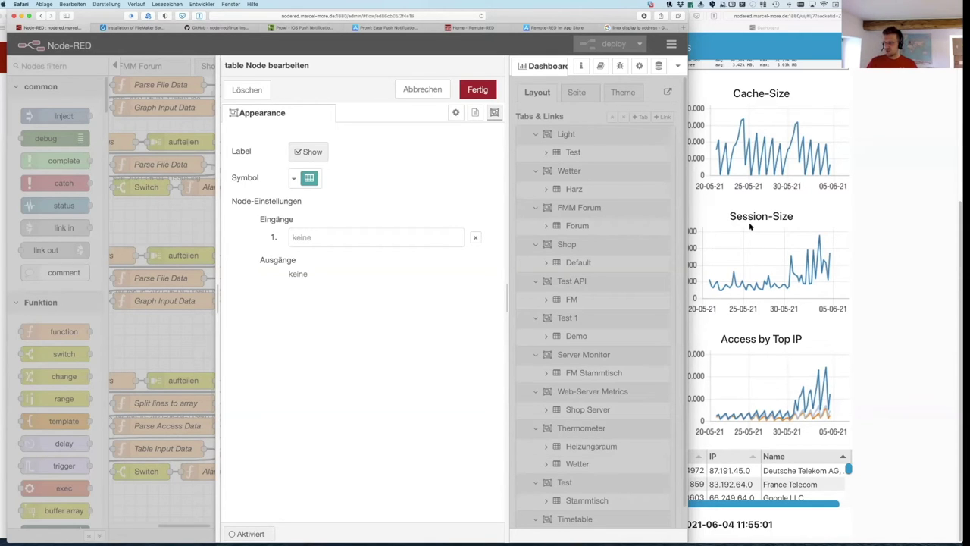
{"action": "left_click", "coordinate": [410, 91]}
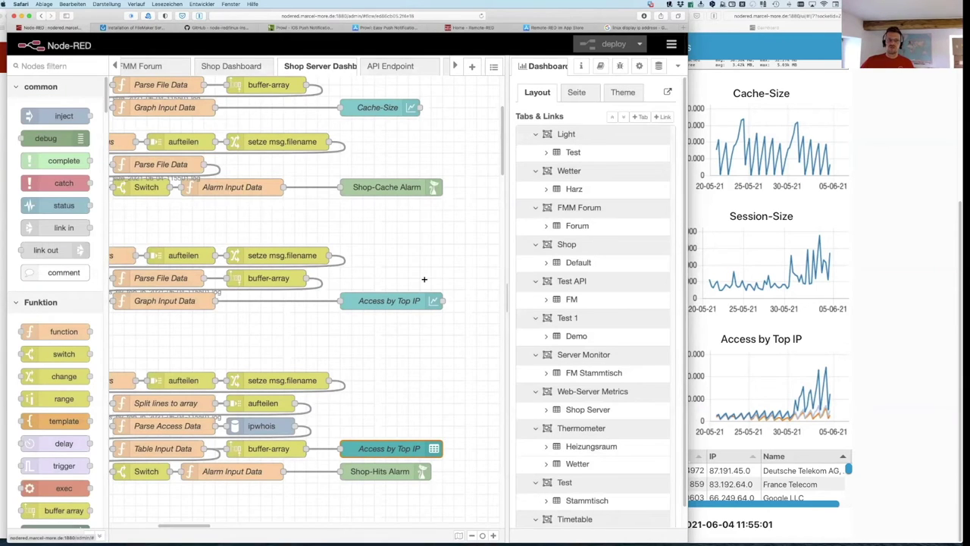
{"action": "scroll", "coordinate": [423, 278], "scroll_direction": "left", "scroll_amount": 10}
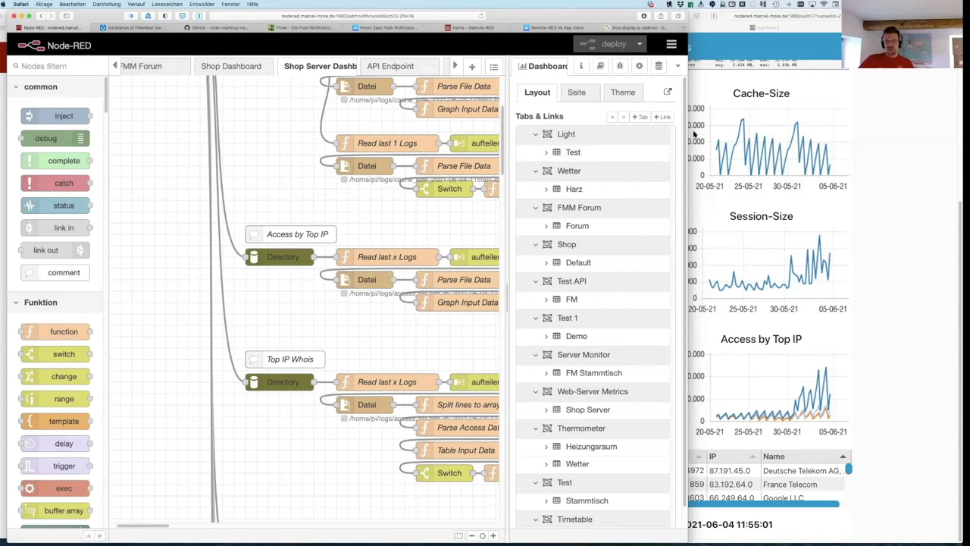
{"action": "scroll", "coordinate": [114, 207], "scroll_direction": "up", "scroll_amount": 5}
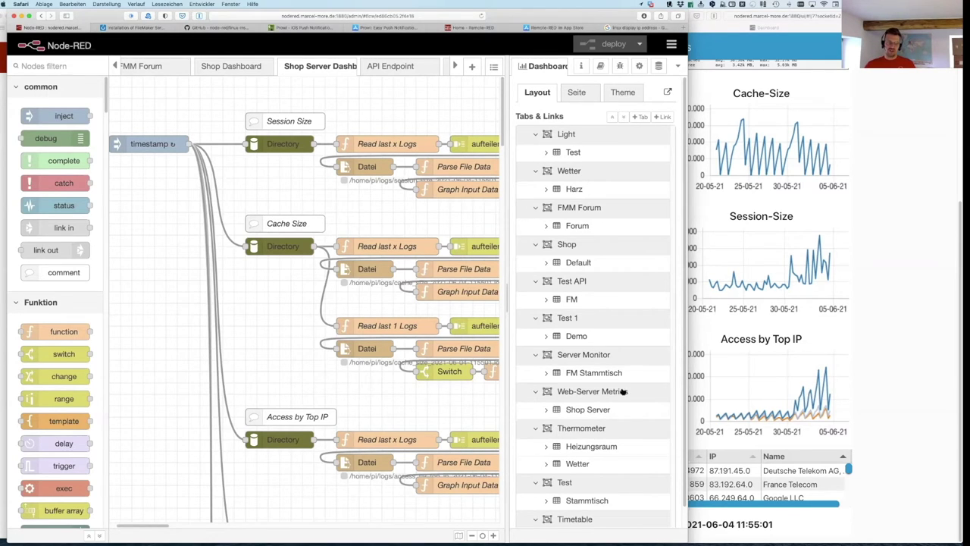
{"action": "scroll", "coordinate": [451, 423], "scroll_direction": "left", "scroll_amount": 2}
{"action": "scroll", "coordinate": [451, 422], "scroll_direction": "left", "scroll_amount": 1}
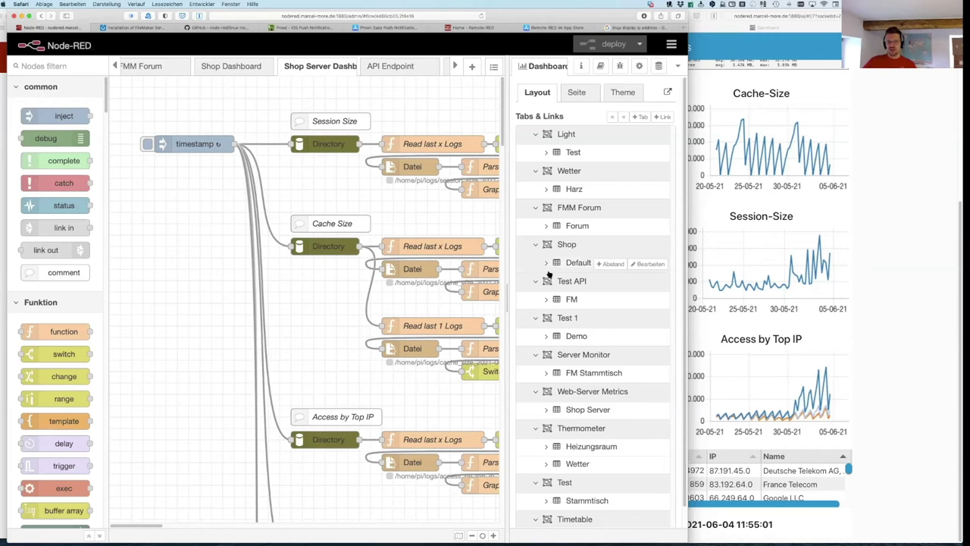
{"action": "key", "text": "super+Tab"}
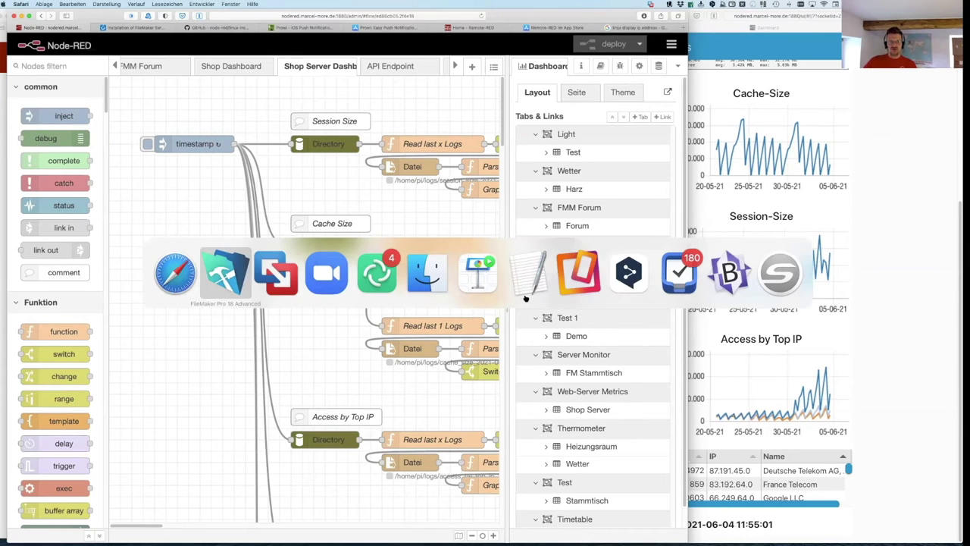
Step: View the CentOS VM terminal running Node-RED, then return to the Safari Node-RED editor
{"action": "key", "text": "super+Tab"}
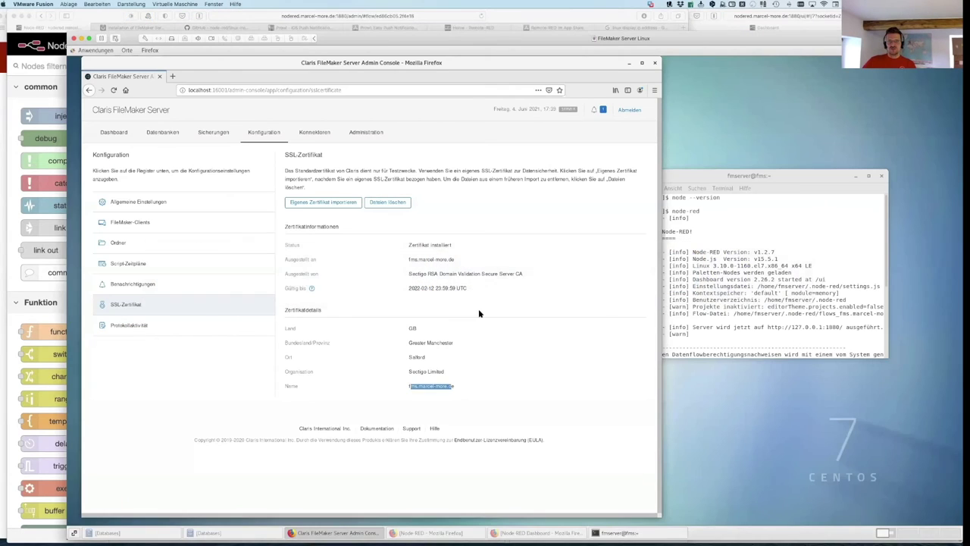
{"action": "left_click", "coordinate": [688, 178]}
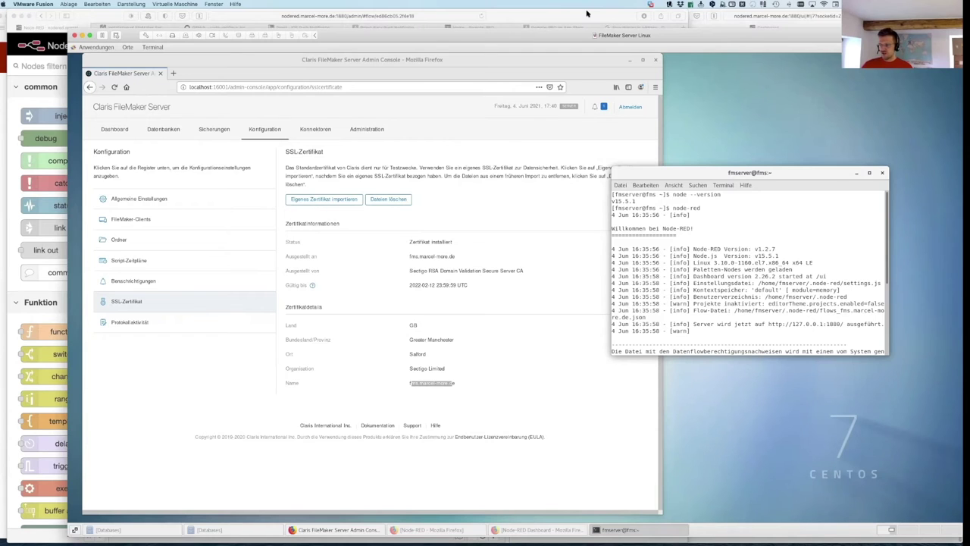
{"action": "left_click", "coordinate": [586, 13]}
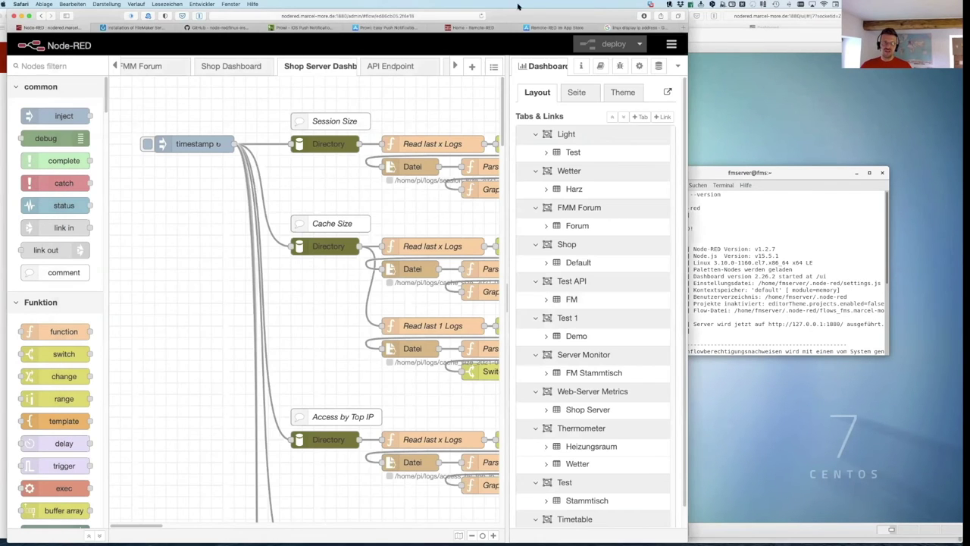
Step: Switch to the Safari tab 'Installation of FileMaker Server in pictures'
{"action": "left_click", "coordinate": [148, 28]}
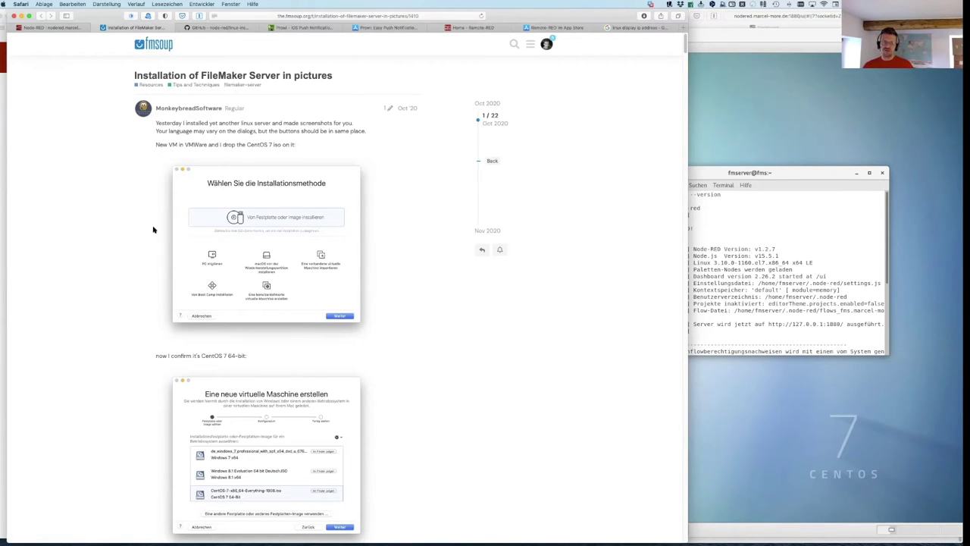
{"action": "scroll", "coordinate": [264, 286], "scroll_direction": "down", "scroll_amount": 2}
{"action": "scroll", "coordinate": [264, 286], "scroll_direction": "down", "scroll_amount": 15}
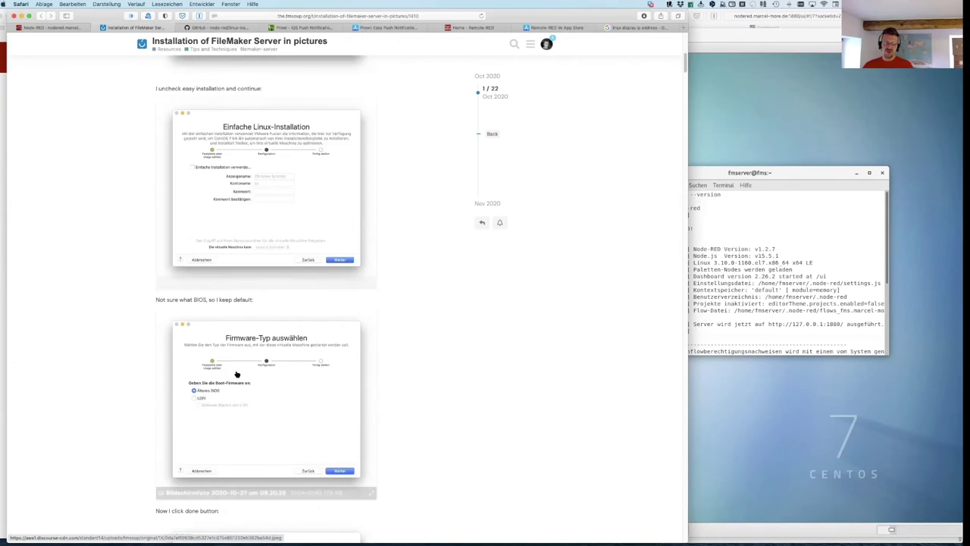
{"action": "scroll", "coordinate": [235, 373], "scroll_direction": "down", "scroll_amount": 20}
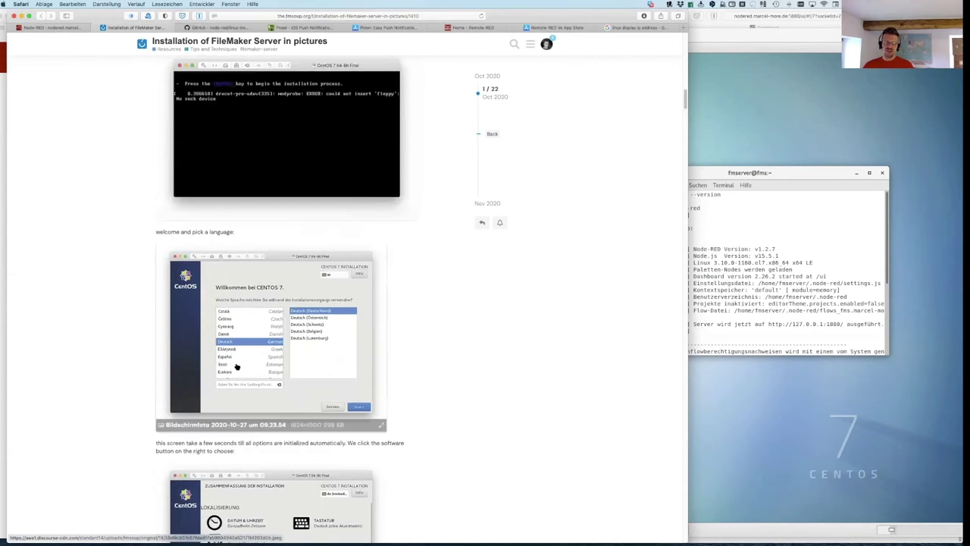
{"action": "scroll", "coordinate": [220, 111], "scroll_direction": "down", "scroll_amount": 4}
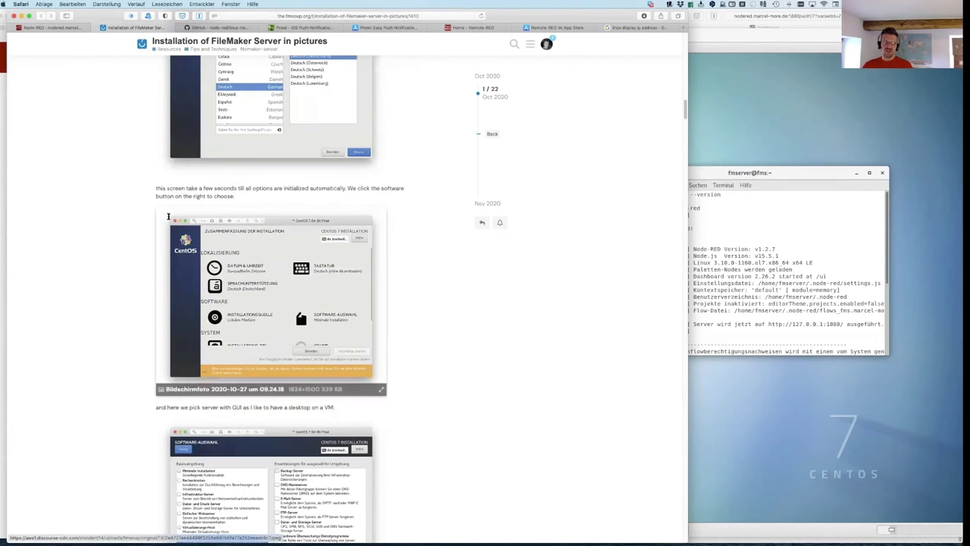
{"action": "scroll", "coordinate": [277, 398], "scroll_direction": "down", "scroll_amount": 7}
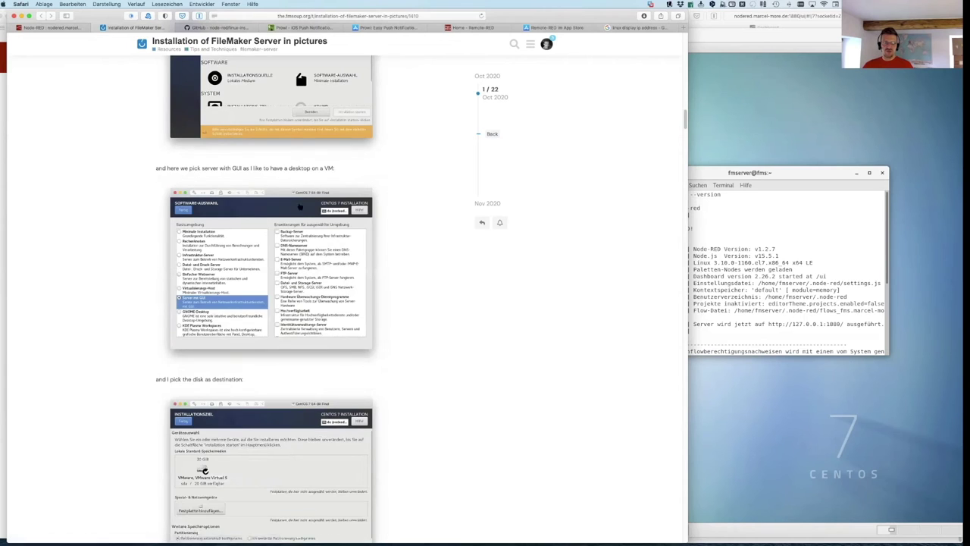
{"action": "scroll", "coordinate": [277, 404], "scroll_direction": "down", "scroll_amount": 14}
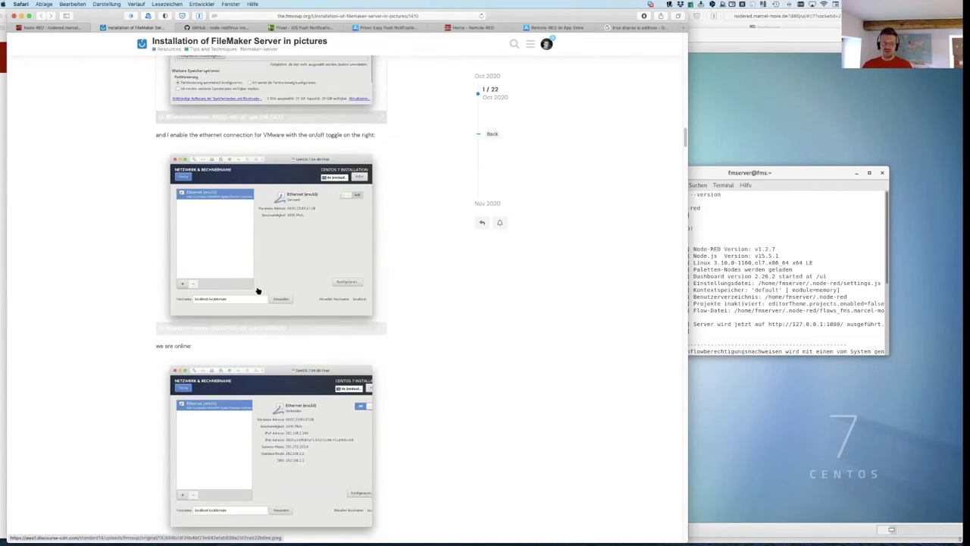
{"action": "scroll", "coordinate": [257, 291], "scroll_direction": "down", "scroll_amount": 7}
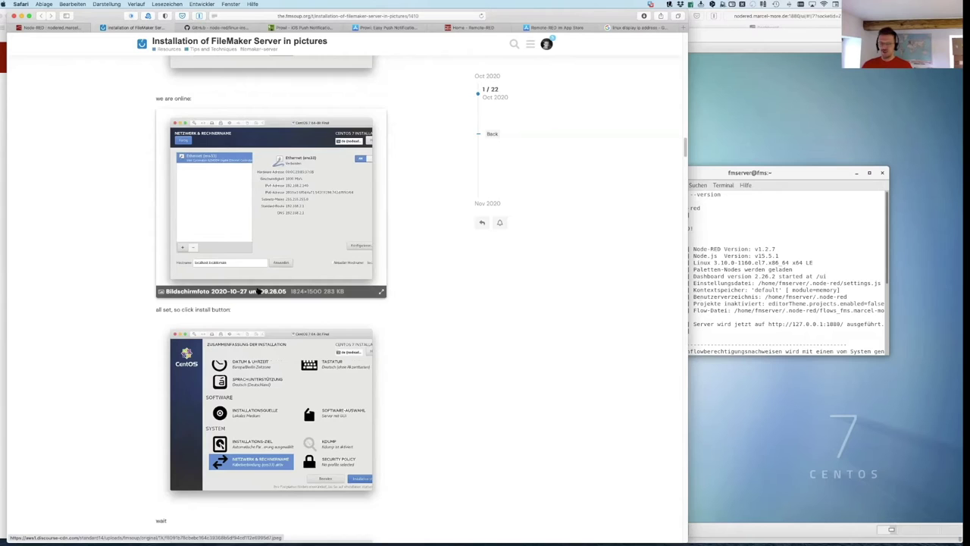
{"action": "scroll", "coordinate": [258, 291], "scroll_direction": "down", "scroll_amount": 7}
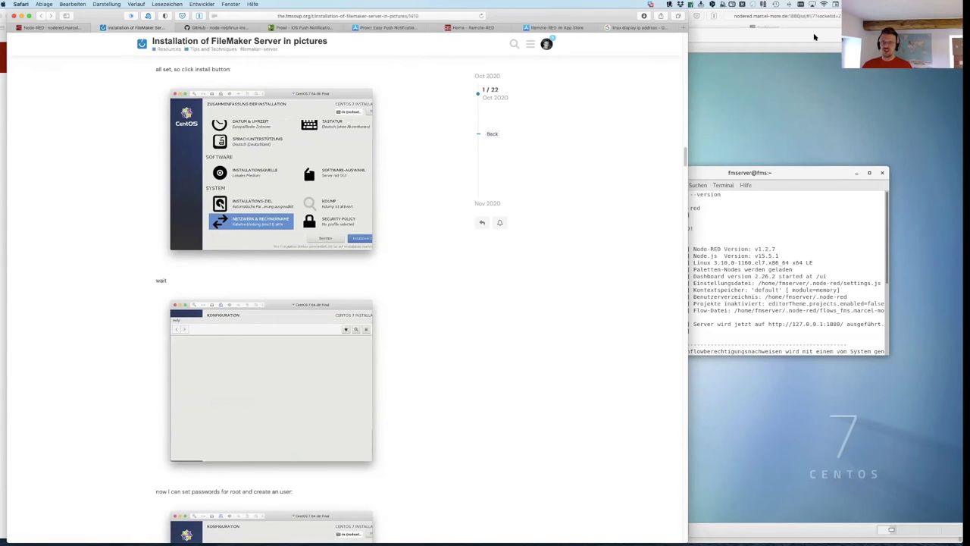
{"action": "left_click", "coordinate": [815, 37]}
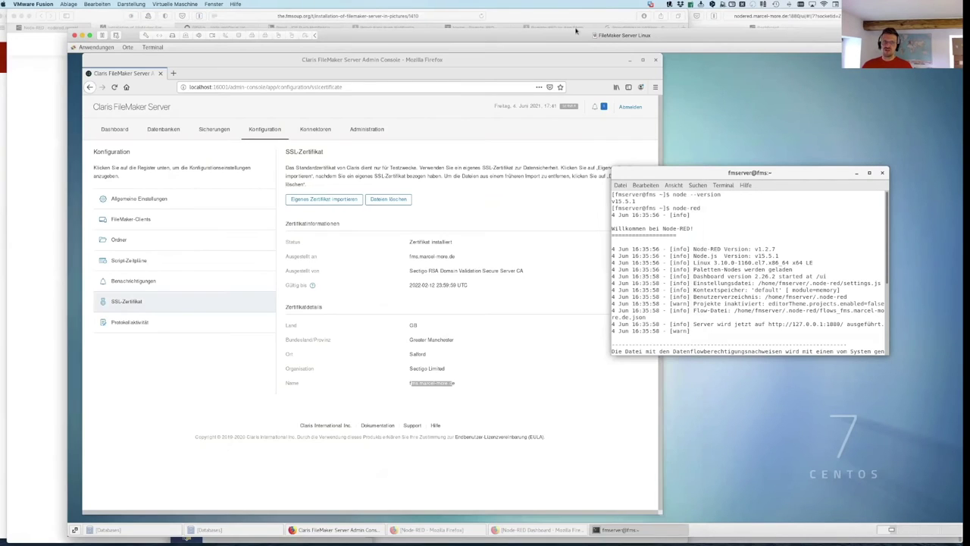
{"action": "left_click", "coordinate": [109, 17]}
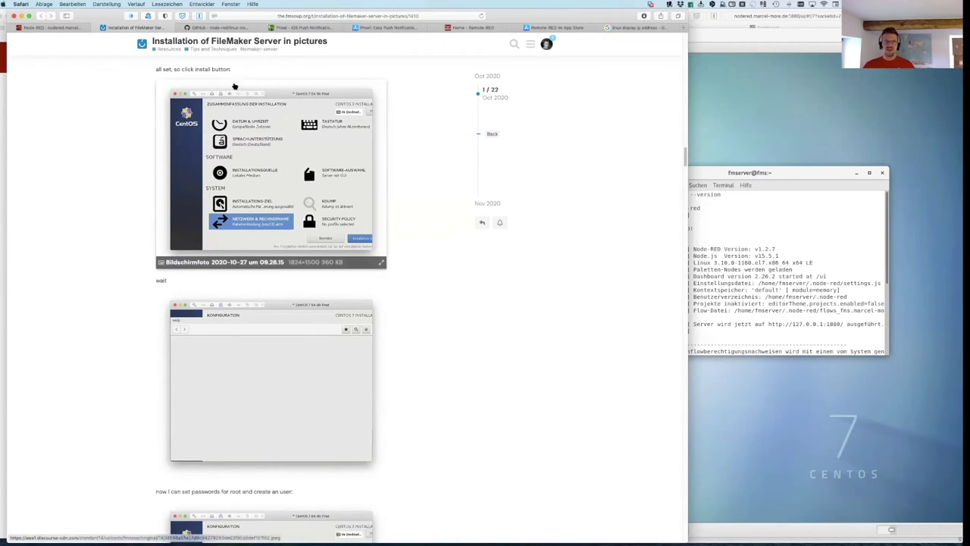
{"action": "scroll", "coordinate": [361, 283], "scroll_direction": "up", "scroll_amount": 10}
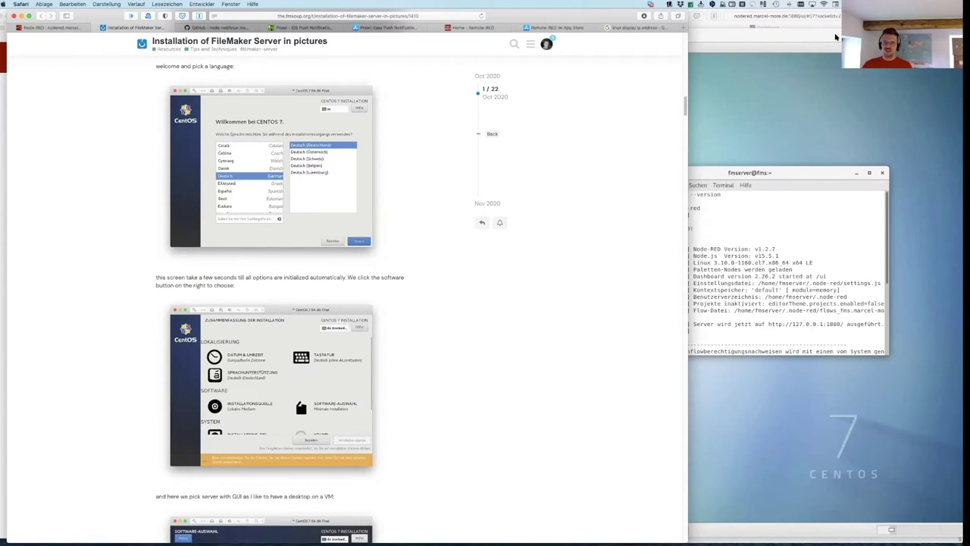
Step: Open the node-red/linux-installers GitHub tab and read its Debian and Red Hat/CentOS install commands
{"action": "left_click", "coordinate": [221, 28]}
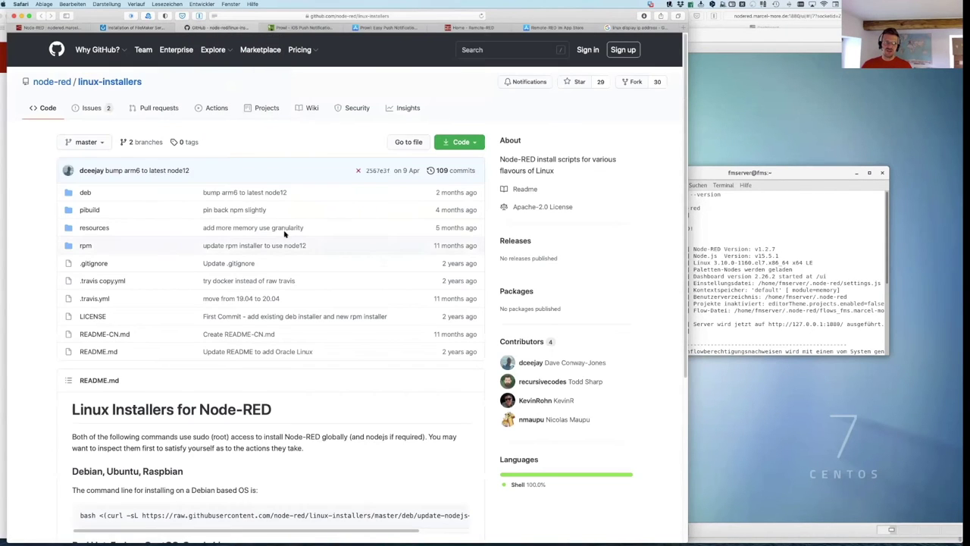
{"action": "mouse_move", "coordinate": [35, 84]}
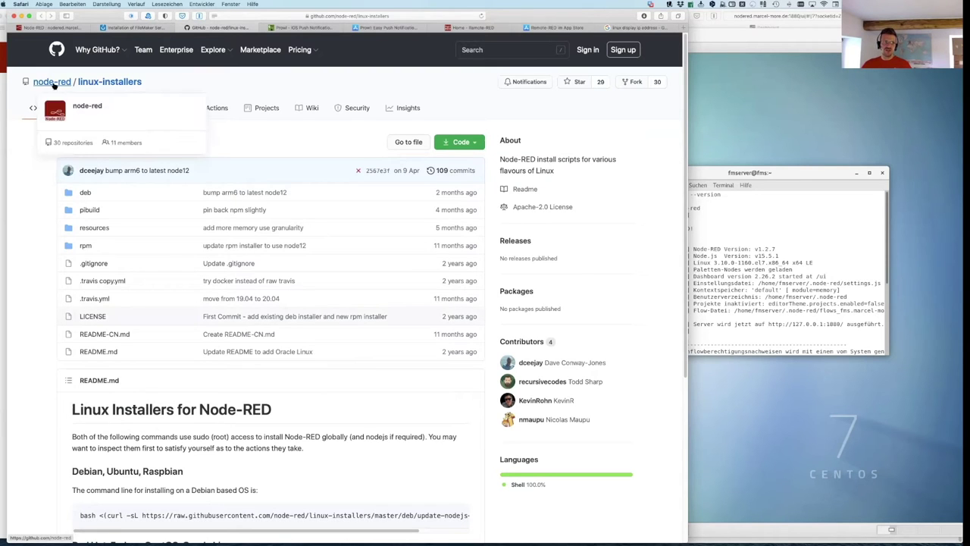
{"action": "scroll", "coordinate": [26, 366], "scroll_direction": "down", "scroll_amount": 3}
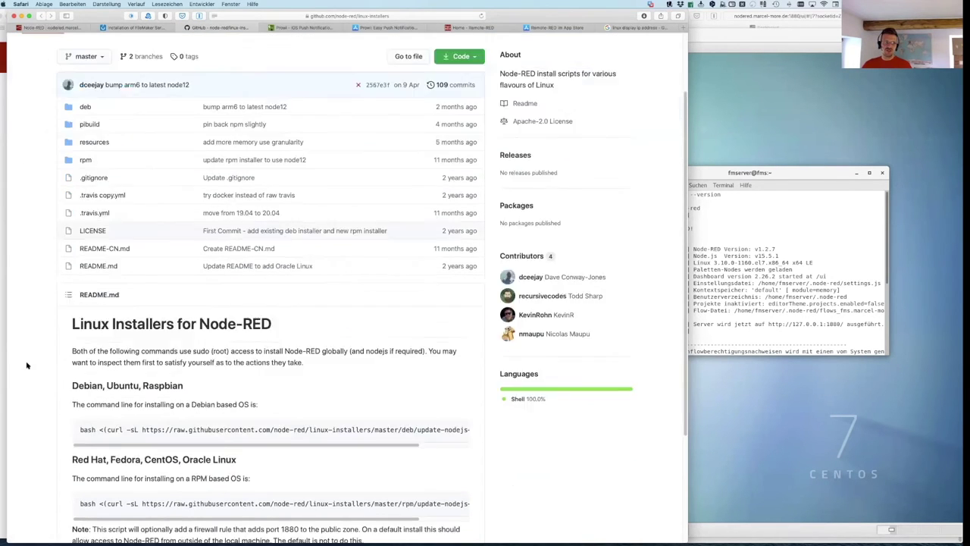
{"action": "scroll", "coordinate": [26, 366], "scroll_direction": "down", "scroll_amount": 3}
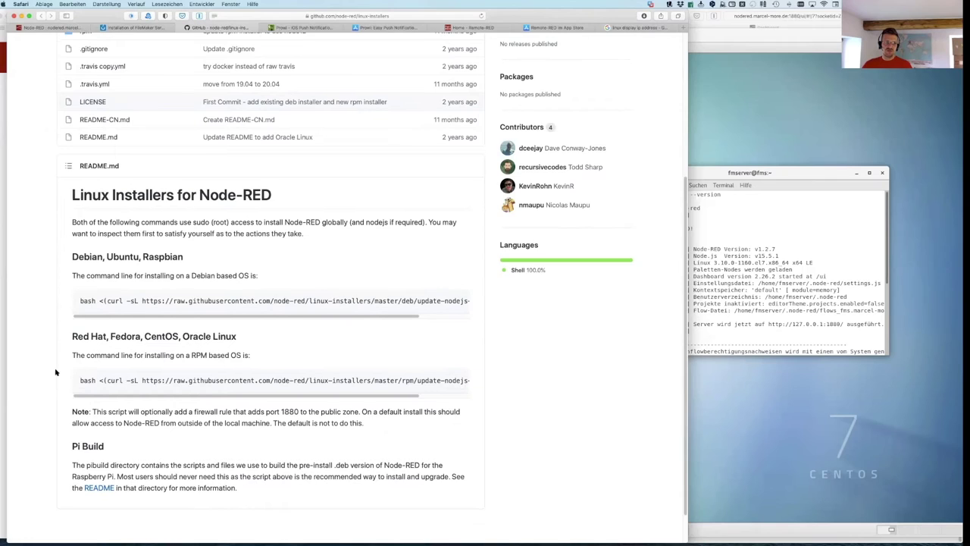
{"action": "scroll", "coordinate": [55, 371], "scroll_direction": "down", "scroll_amount": 1}
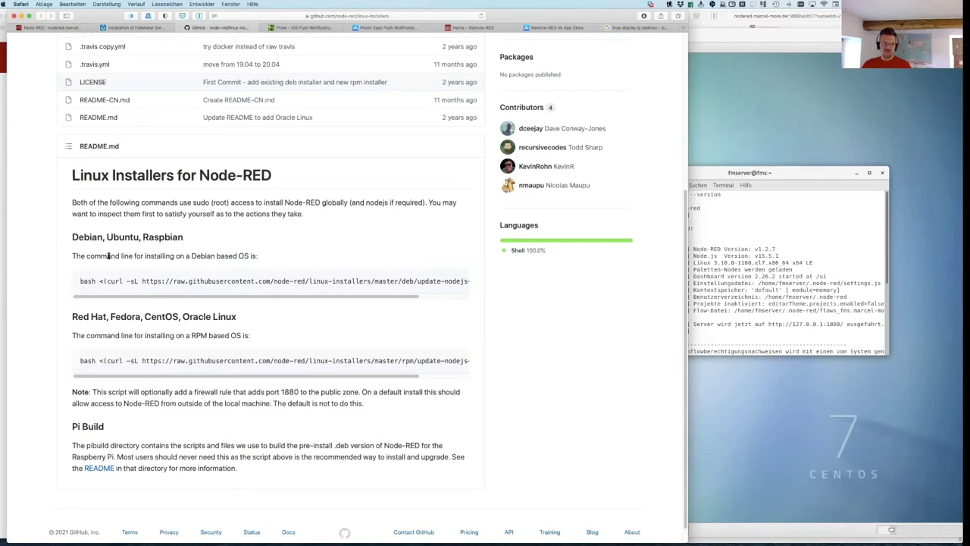
{"action": "mouse_move", "coordinate": [80, 283]}
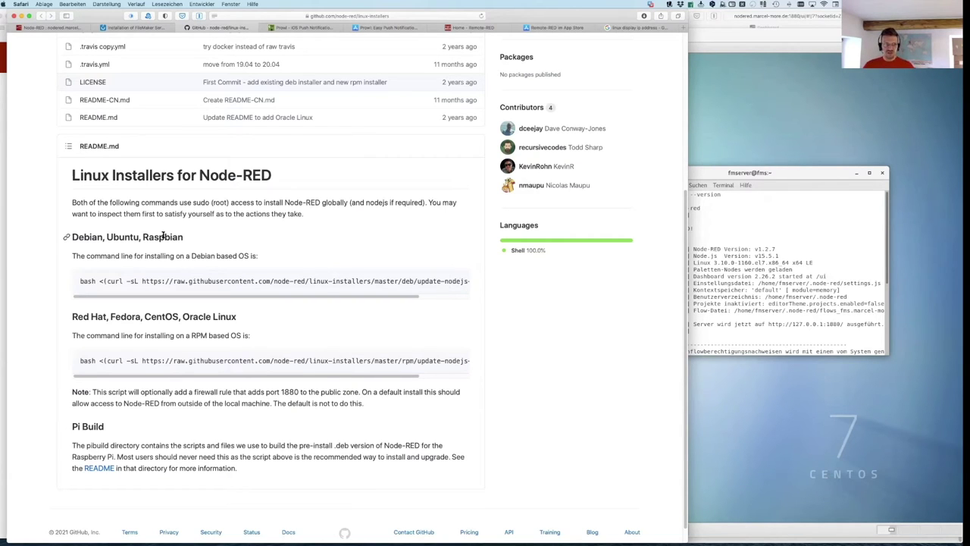
{"action": "scroll", "coordinate": [114, 398], "scroll_direction": "down", "scroll_amount": 1}
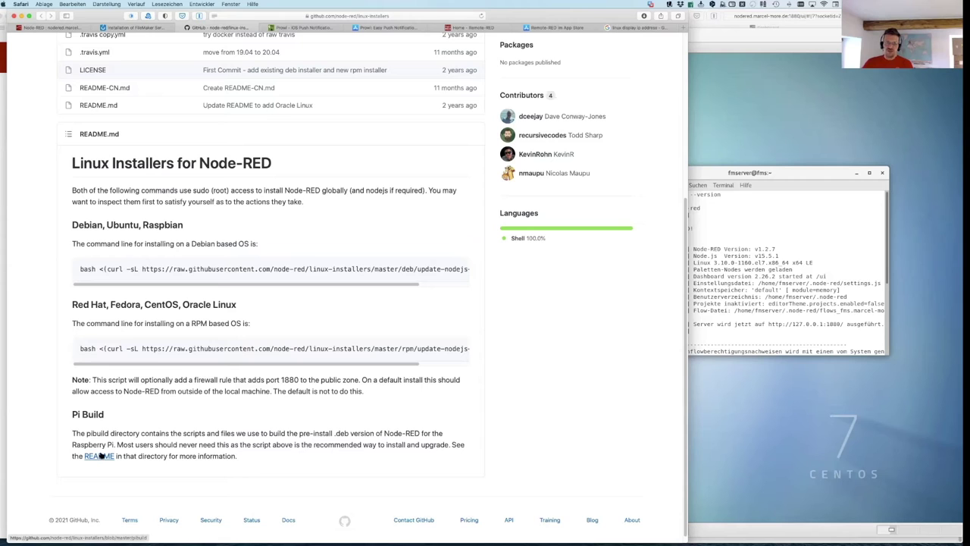
{"action": "scroll", "coordinate": [99, 451], "scroll_direction": "up", "scroll_amount": 5}
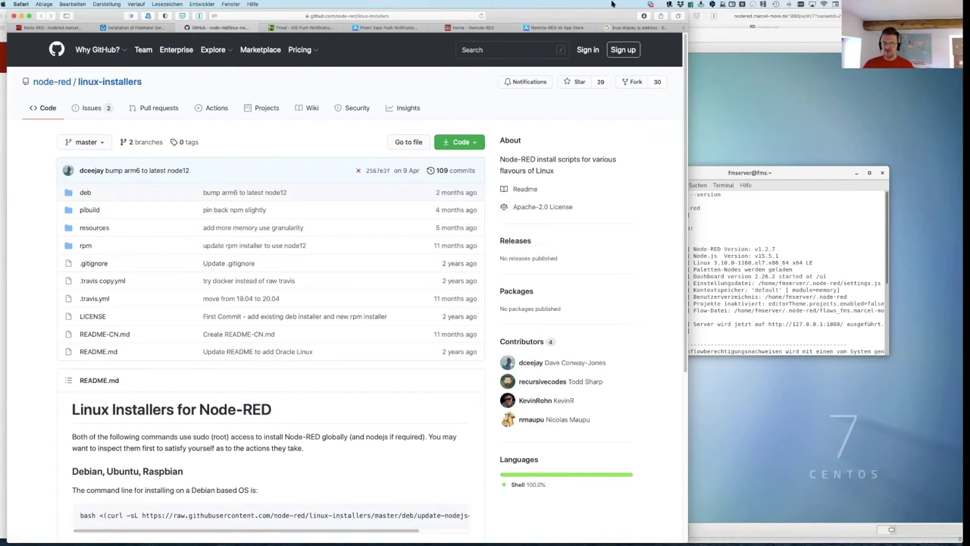
Step: Bring the VMware Fusion CentOS window forward and shift it slightly left
{"action": "left_click", "coordinate": [819, 33]}
{"action": "left_click_drag", "start_coordinate": [540, 28], "coordinate": [522, 19]}
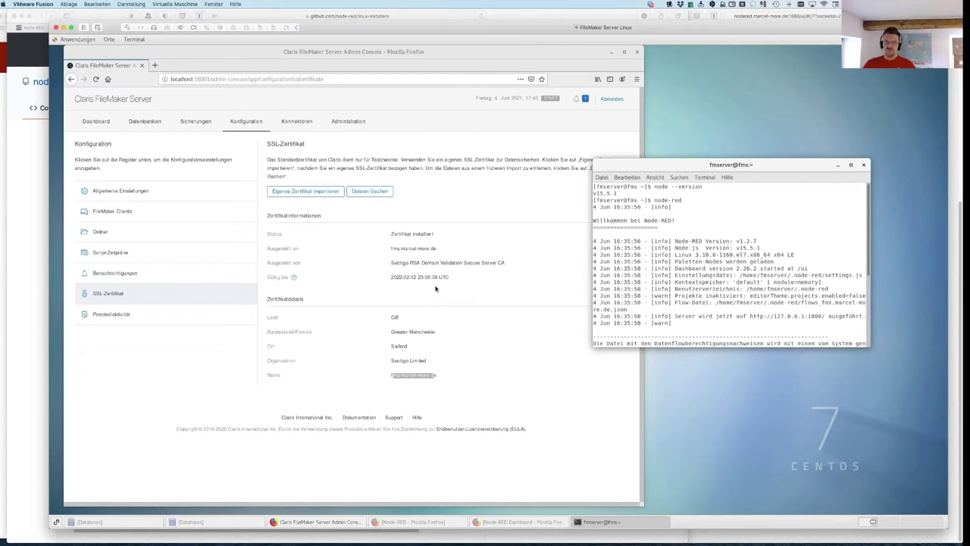
Step: Open the FileMaker Server Logs folder in the CentOS file manager
{"action": "left_click", "coordinate": [113, 522]}
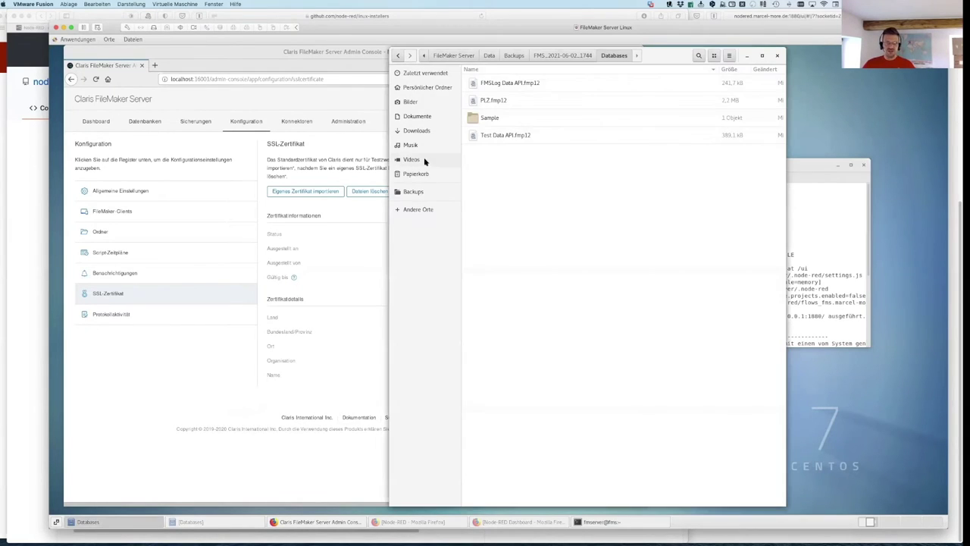
{"action": "left_click", "coordinate": [453, 56]}
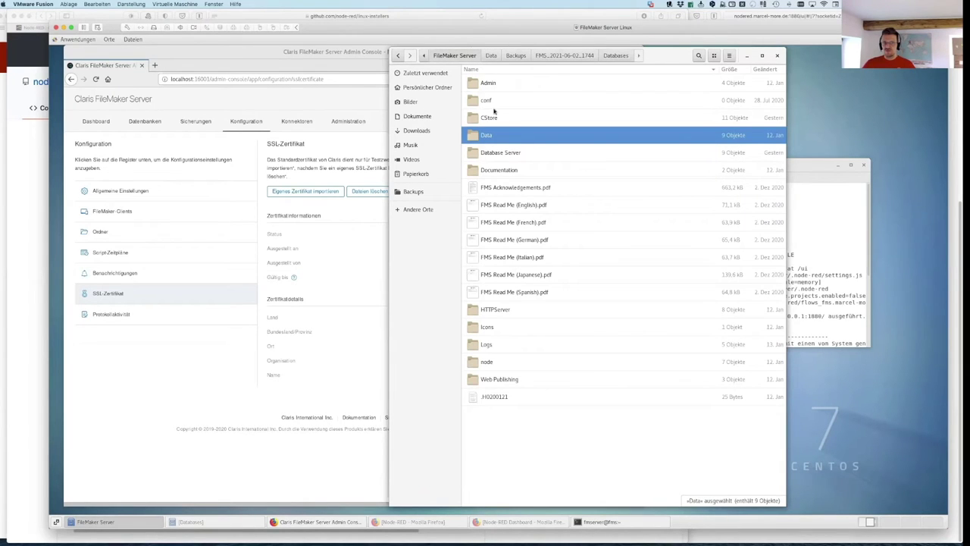
{"action": "double_click", "coordinate": [486, 346]}
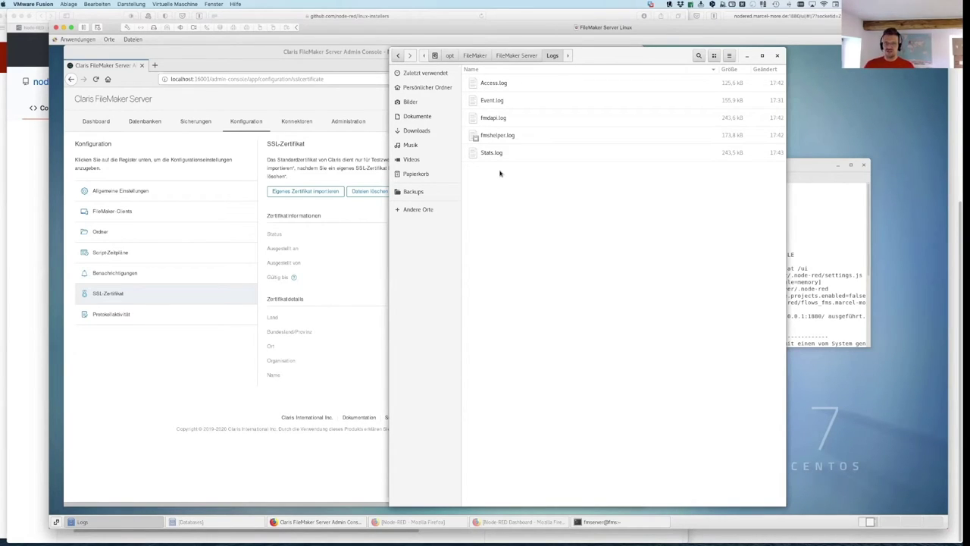
Step: Bring the terminal forward, then return to Safari's Node-RED editor tab
{"action": "left_click", "coordinate": [798, 163]}
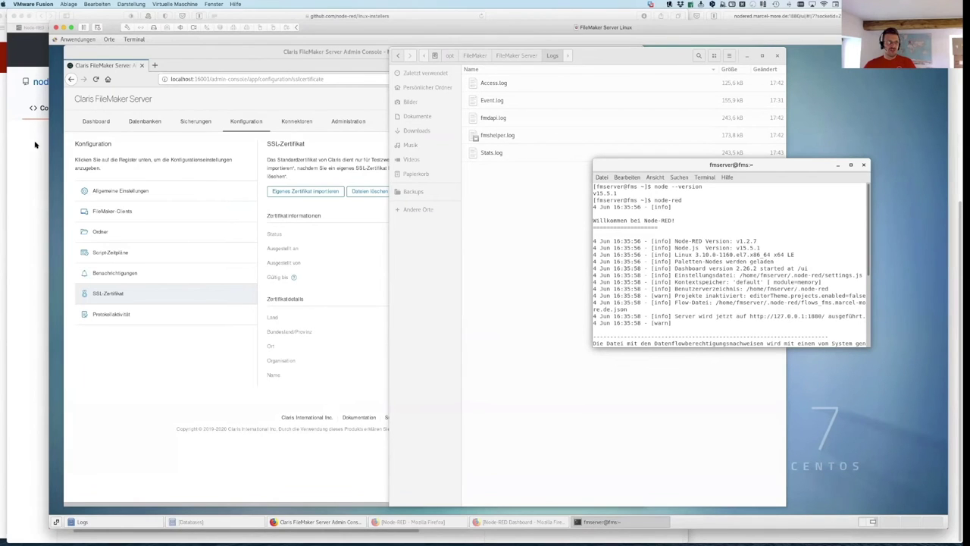
{"action": "left_click", "coordinate": [42, 125]}
{"action": "left_click", "coordinate": [47, 28]}
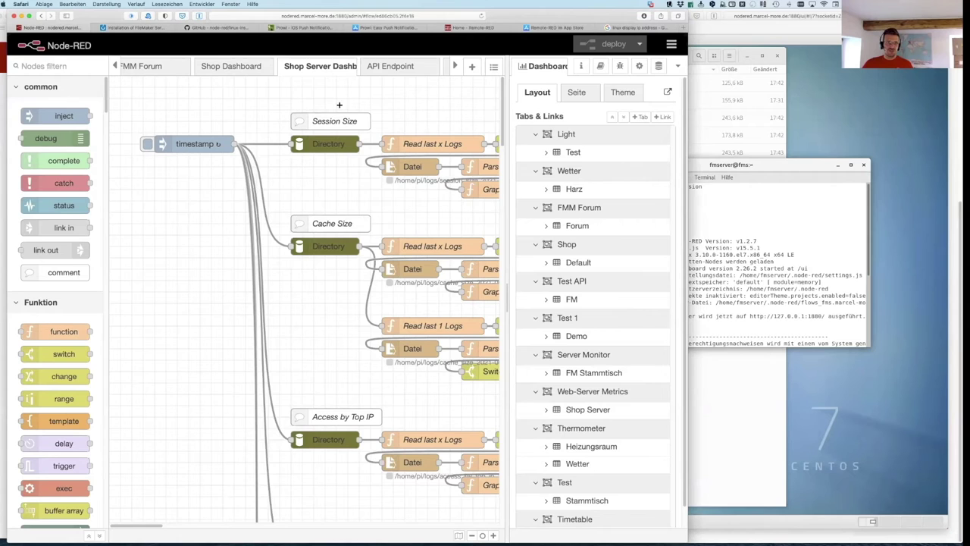
Step: Widen the Safari window to show the whole flow, then switch back to VMware Fusion
{"action": "mouse_move", "coordinate": [661, 271]}
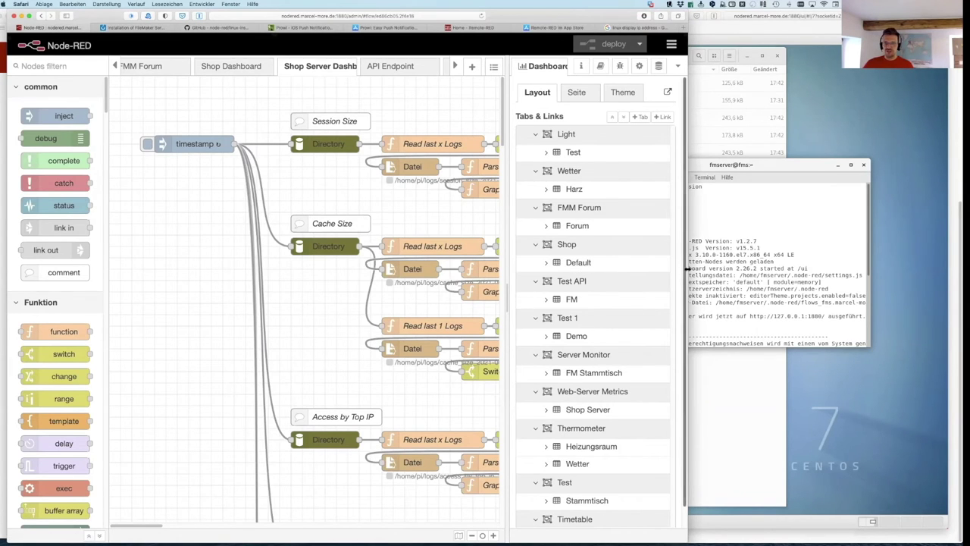
{"action": "left_click_drag", "start_coordinate": [686, 269], "coordinate": [910, 275]}
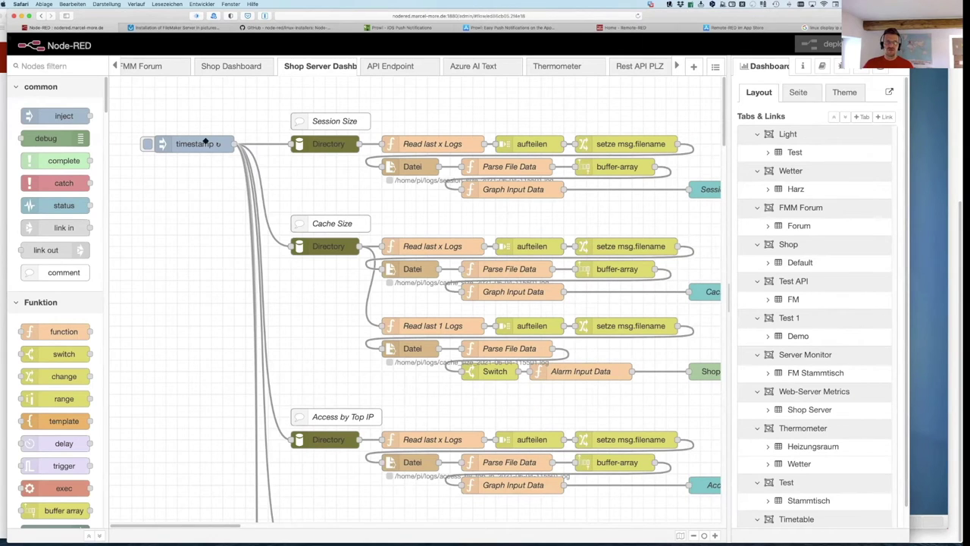
{"action": "key", "text": "super+Tab"}
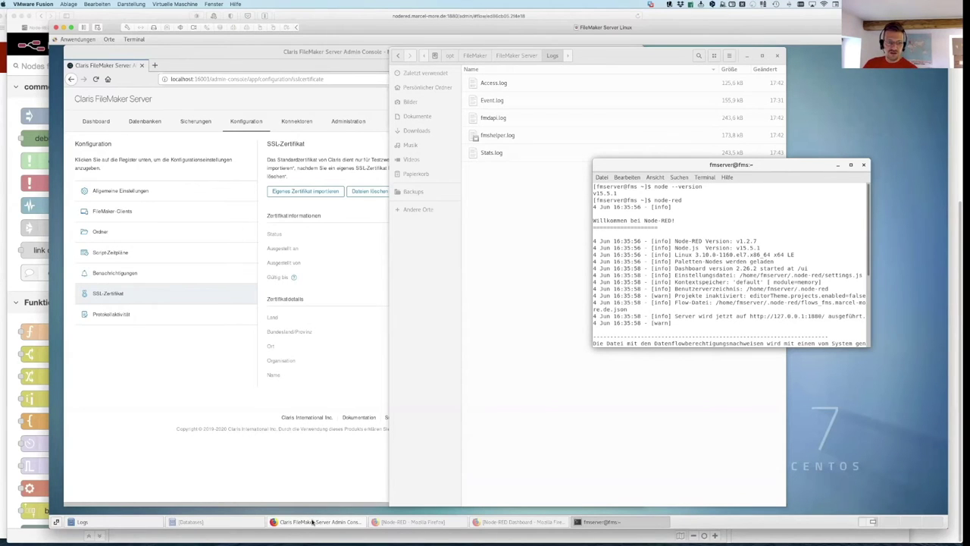
Step: Open the Stats.log tail node's editor in the VM's Node-RED and highlight its Filename path
{"action": "left_click", "coordinate": [413, 521]}
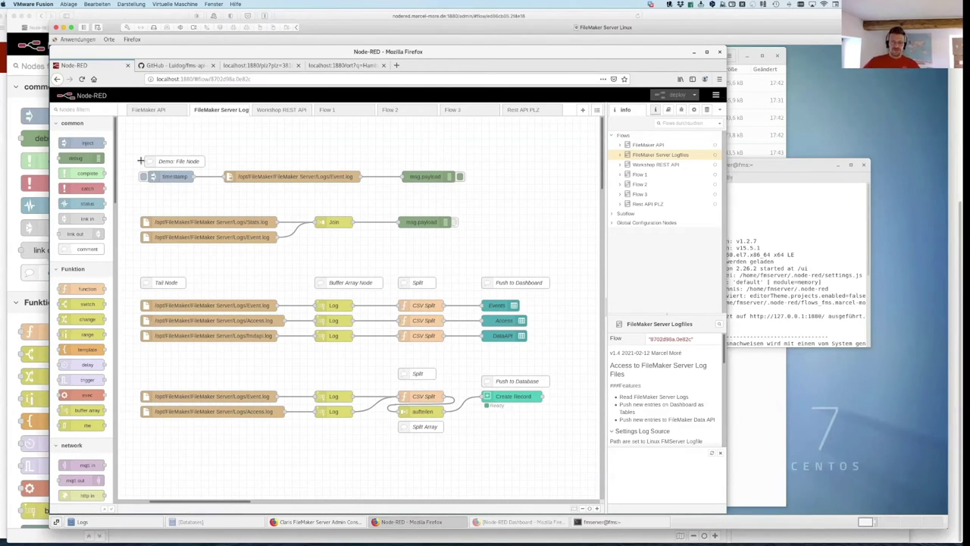
{"action": "scroll", "coordinate": [248, 310], "scroll_direction": "down", "scroll_amount": 1}
{"action": "scroll", "coordinate": [248, 310], "scroll_direction": "down", "scroll_amount": 1}
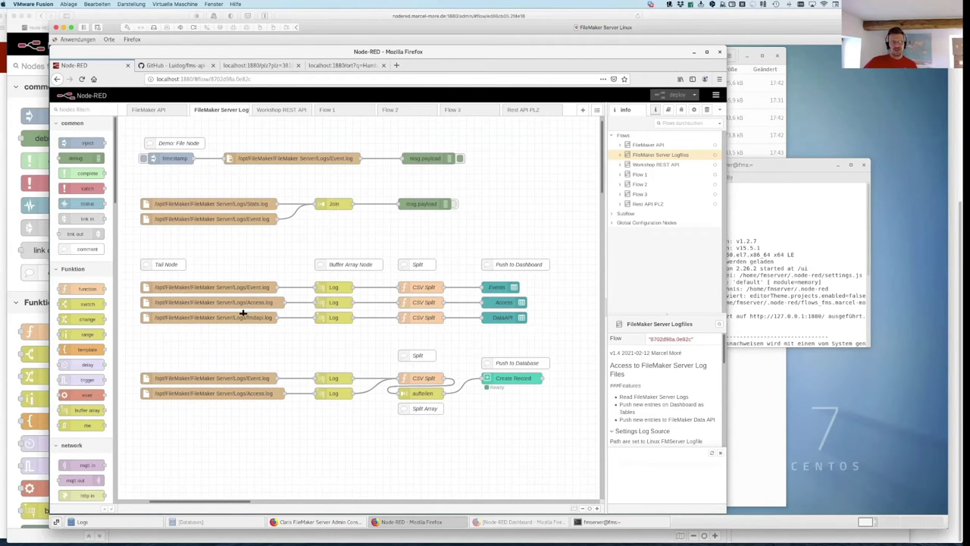
{"action": "left_click", "coordinate": [180, 206]}
{"action": "key", "text": "Return"}
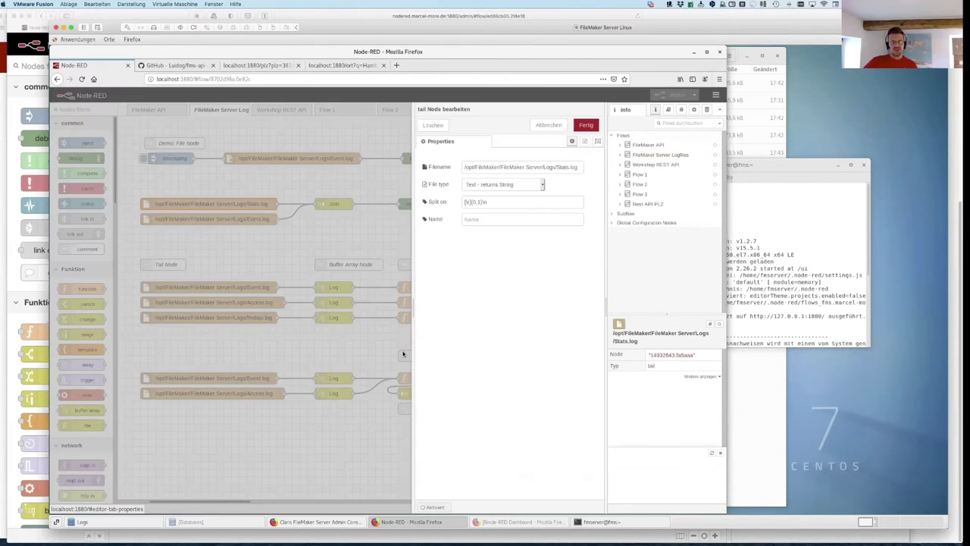
{"action": "left_click_drag", "start_coordinate": [579, 166], "coordinate": [448, 170]}
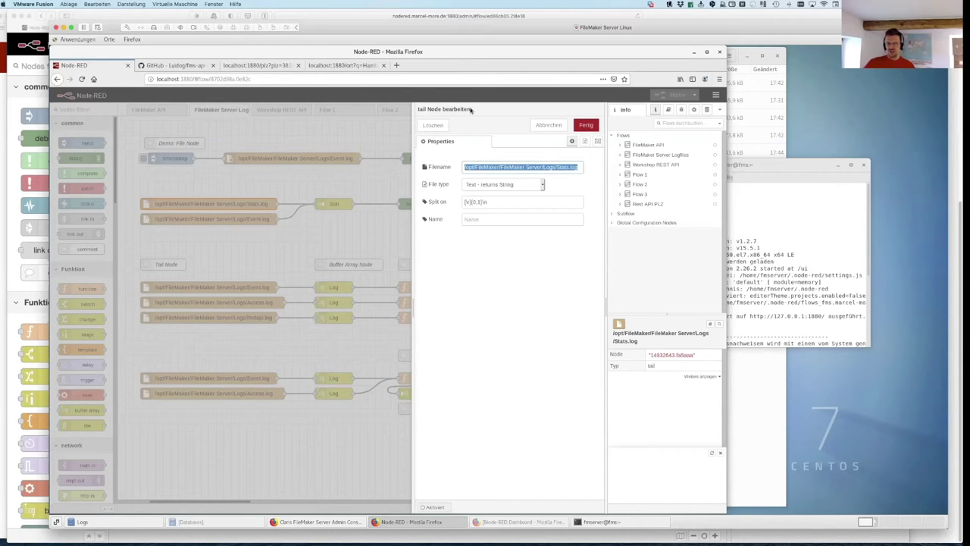
{"action": "left_click", "coordinate": [579, 168]}
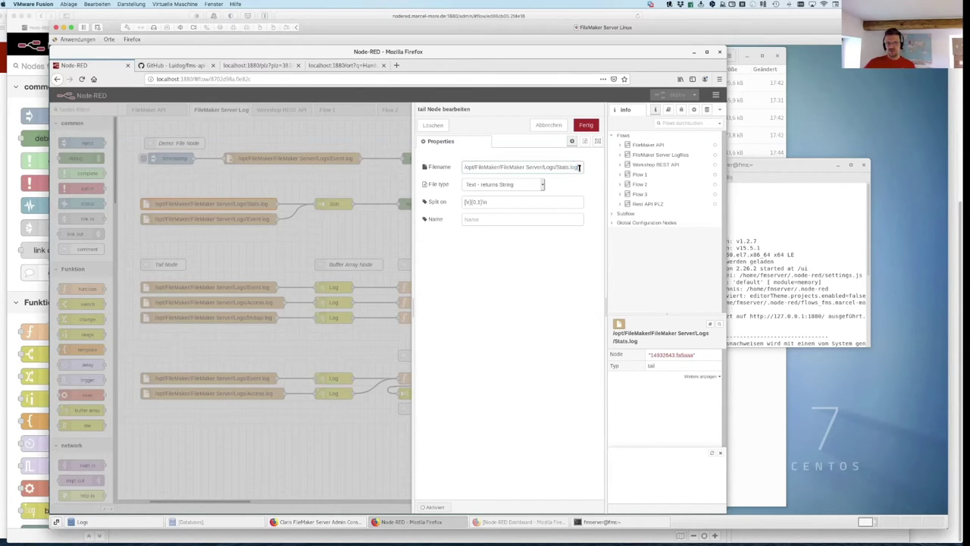
Step: Keep the Stats.log tail node's file type as Text and close its settings without changes
{"action": "left_click", "coordinate": [542, 185]}
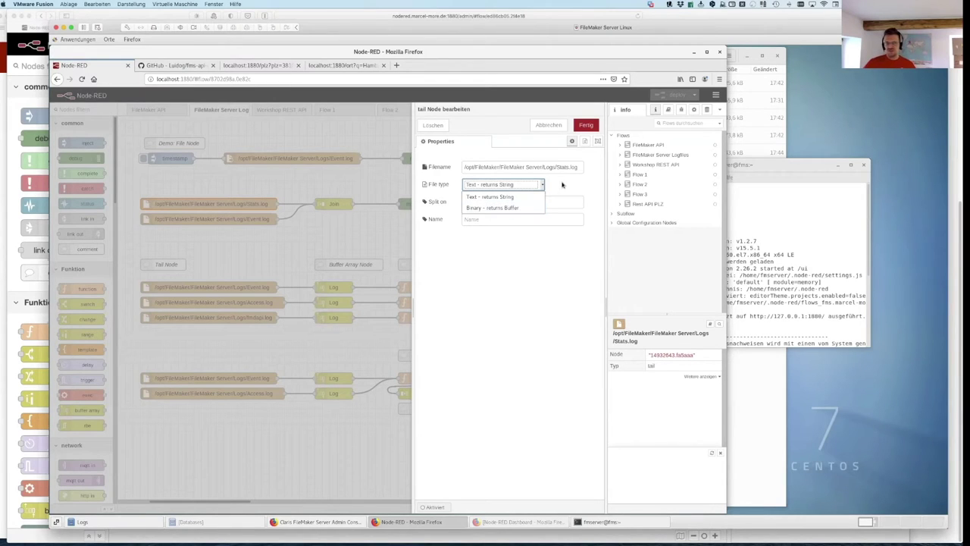
{"action": "left_click", "coordinate": [479, 196]}
{"action": "left_click_drag", "start_coordinate": [491, 202], "coordinate": [446, 202]}
{"action": "left_click", "coordinate": [497, 201]}
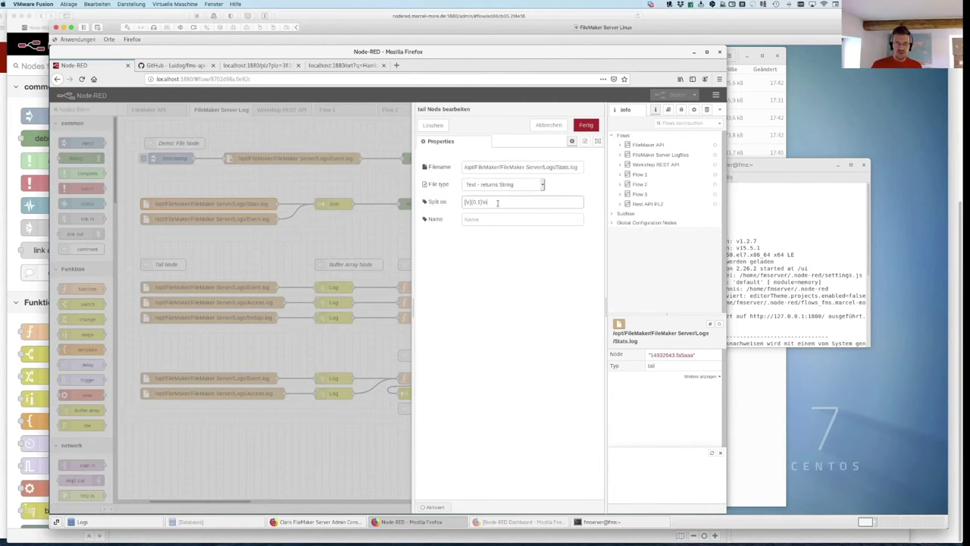
{"action": "left_click", "coordinate": [549, 125]}
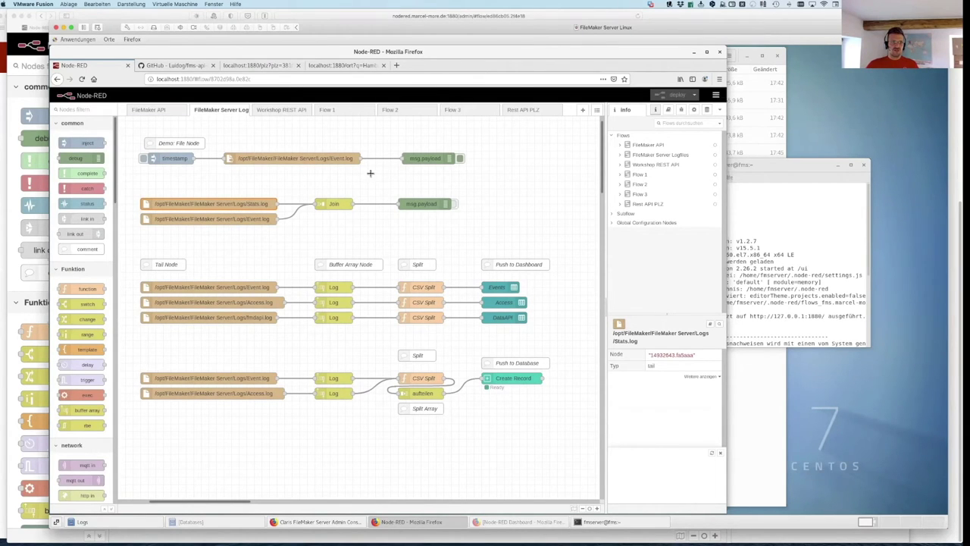
Step: Run the timestamp inject in the Debug sidebar and expand the 17:31 and 17:05 Event.log messages
{"action": "left_click", "coordinate": [680, 110]}
{"action": "left_click", "coordinate": [142, 158]}
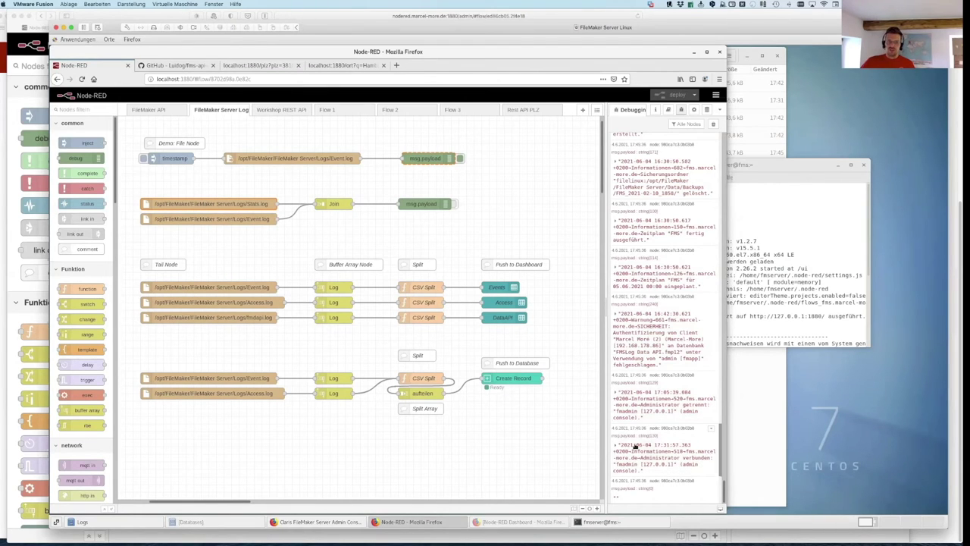
{"action": "left_click", "coordinate": [617, 447]}
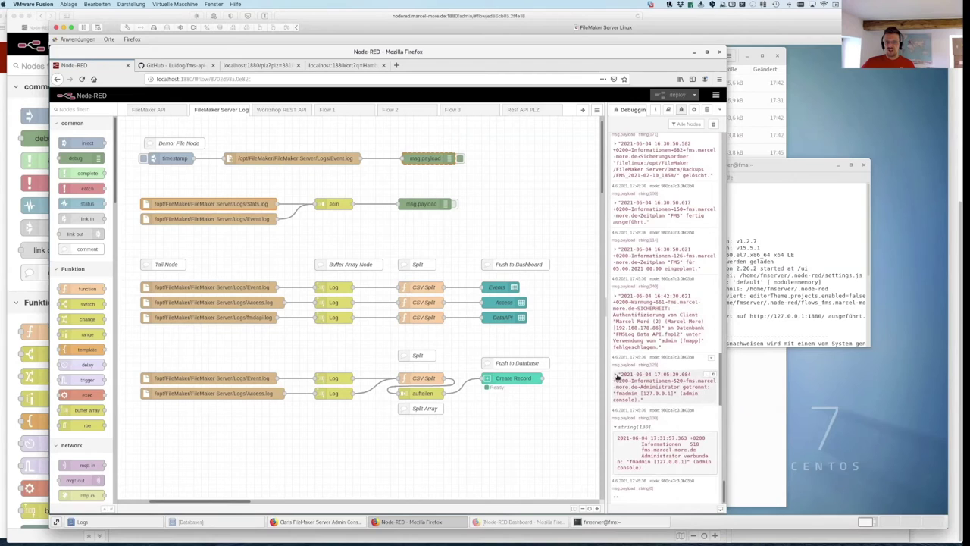
{"action": "left_click", "coordinate": [629, 376]}
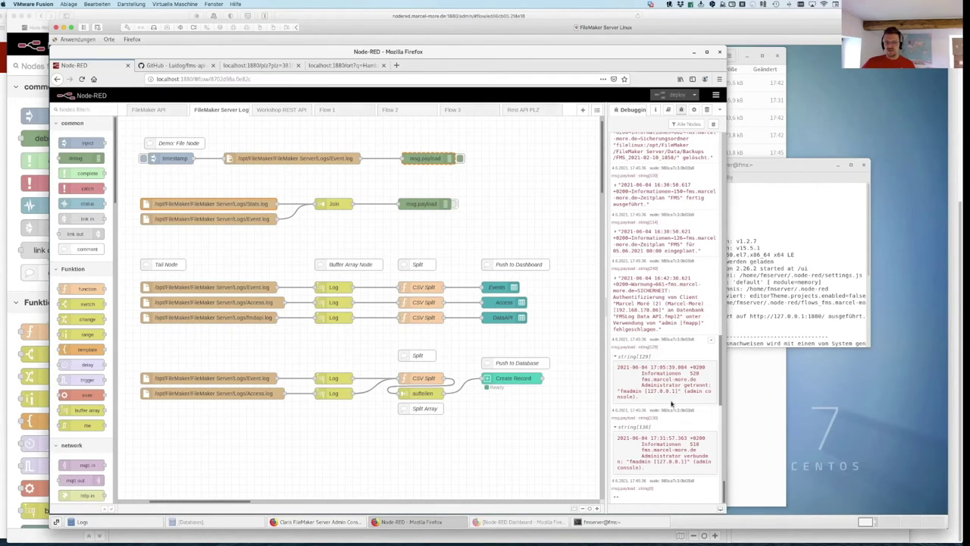
{"action": "left_click_drag", "start_coordinate": [638, 395], "coordinate": [617, 366]}
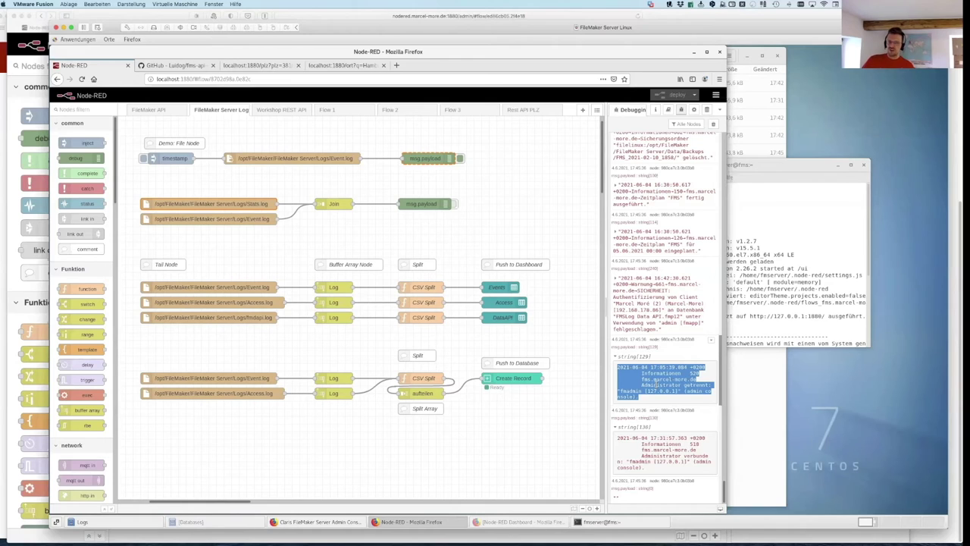
Step: Clear the debug text selection and trigger the timestamp inject node again
{"action": "left_click", "coordinate": [200, 179]}
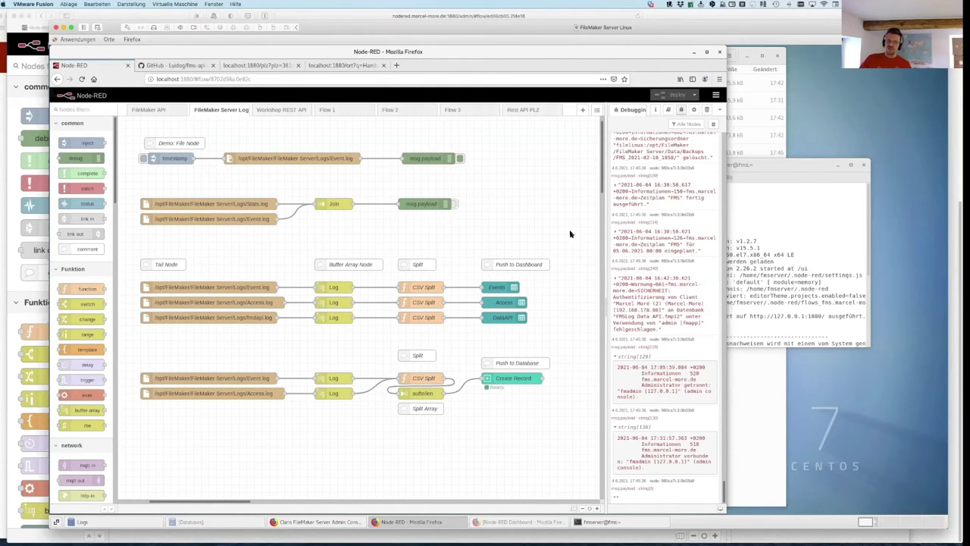
{"action": "left_click", "coordinate": [143, 158]}
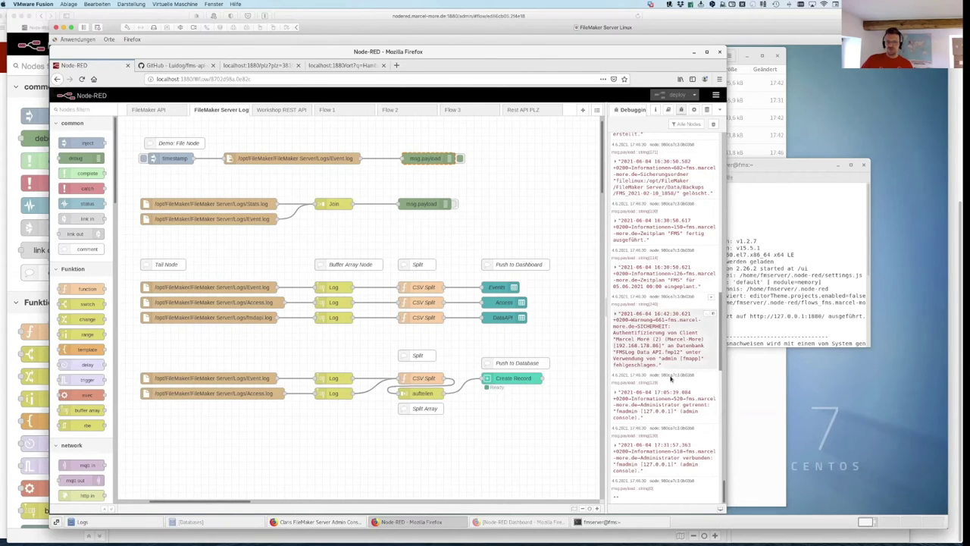
{"action": "double_click", "coordinate": [331, 289]}
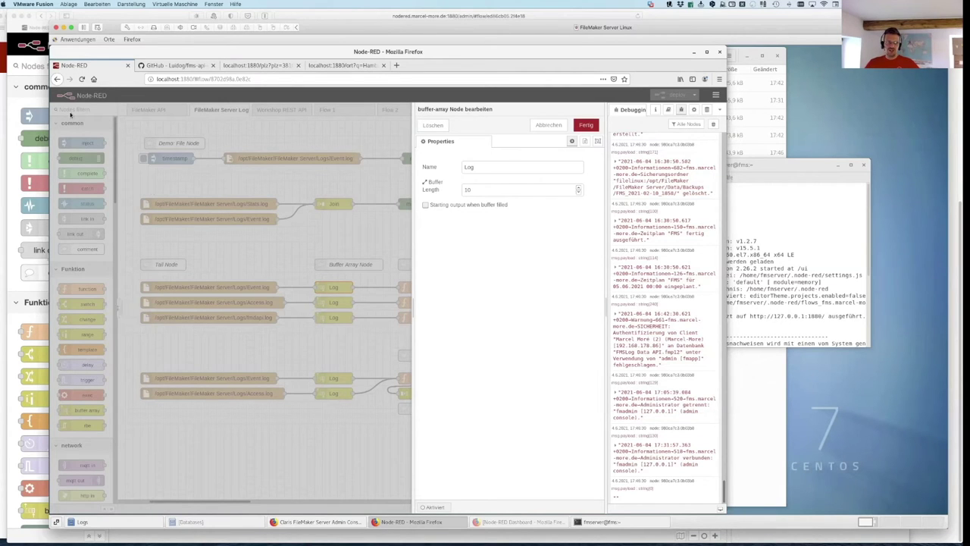
{"action": "double_click", "coordinate": [477, 168]}
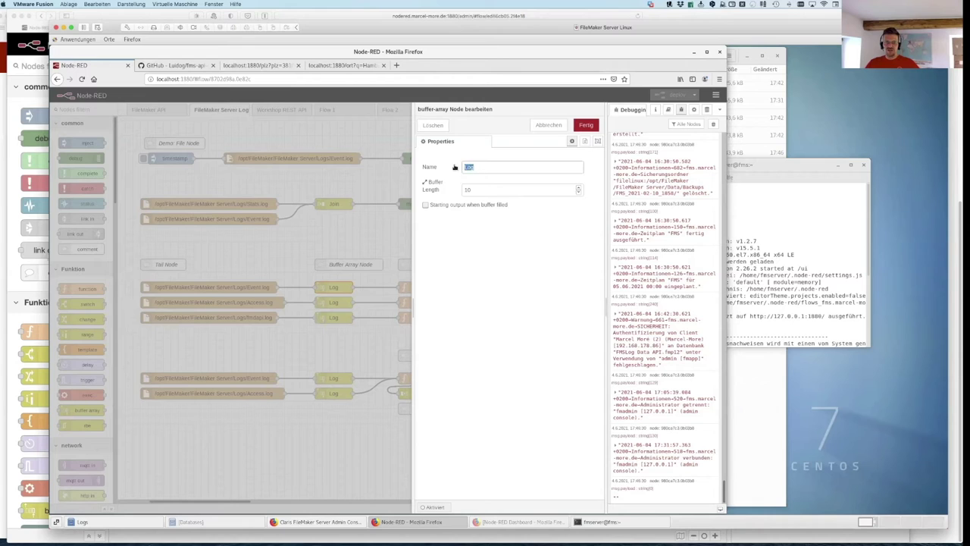
{"action": "double_click", "coordinate": [469, 191]}
{"action": "left_click", "coordinate": [546, 126]}
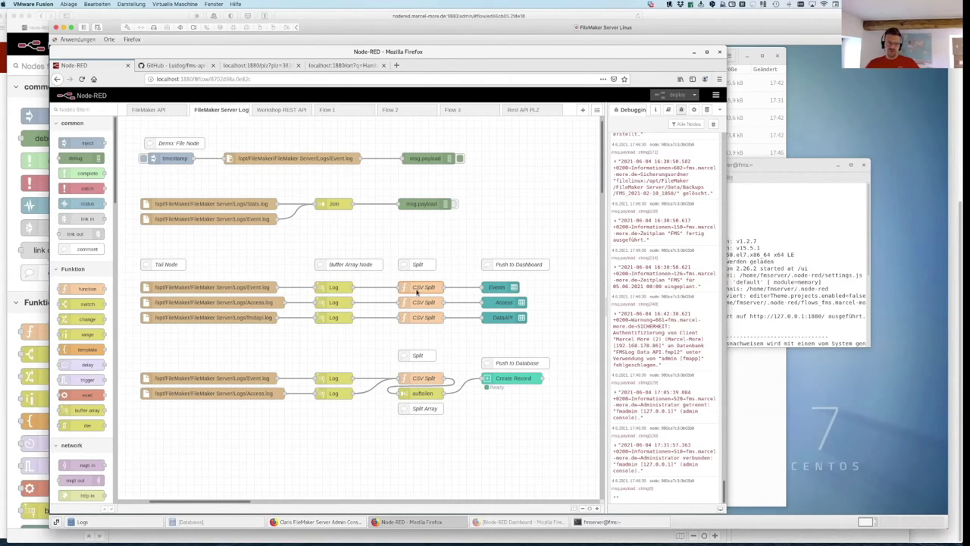
{"action": "double_click", "coordinate": [416, 291]}
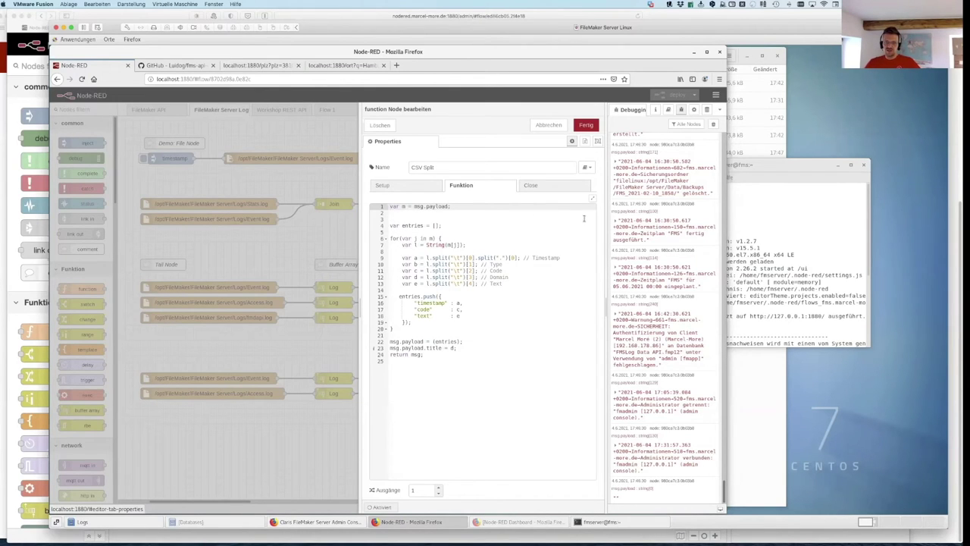
{"action": "left_click", "coordinate": [822, 233]}
{"action": "left_click", "coordinate": [632, 415]}
{"action": "left_click_drag", "start_coordinate": [638, 435], "coordinate": [654, 404]}
{"action": "left_click", "coordinate": [647, 404]}
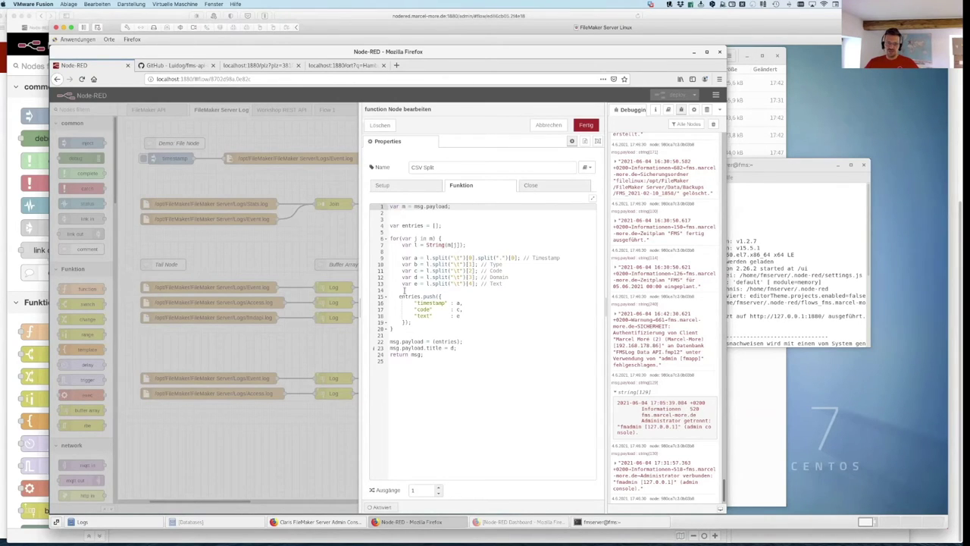
{"action": "left_click", "coordinate": [410, 206]}
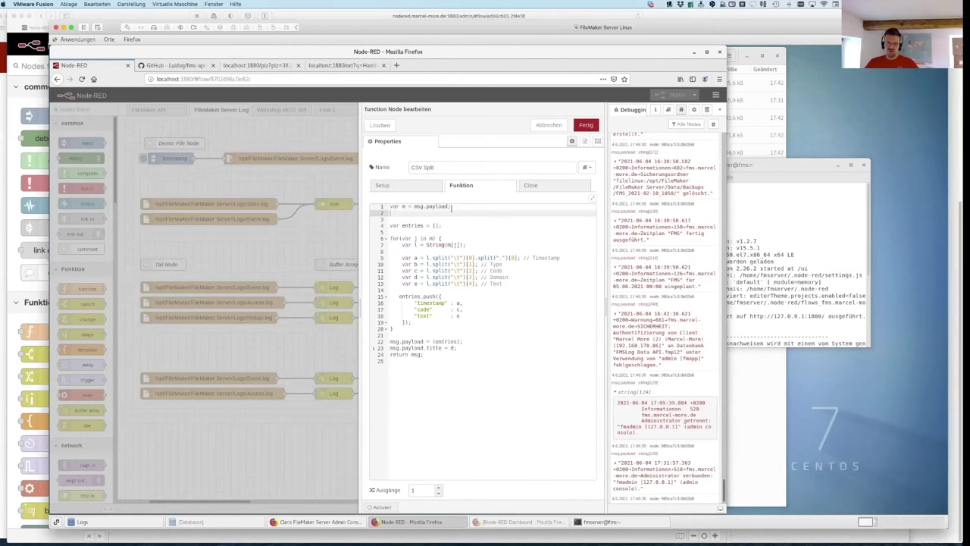
{"action": "left_click", "coordinate": [395, 226]}
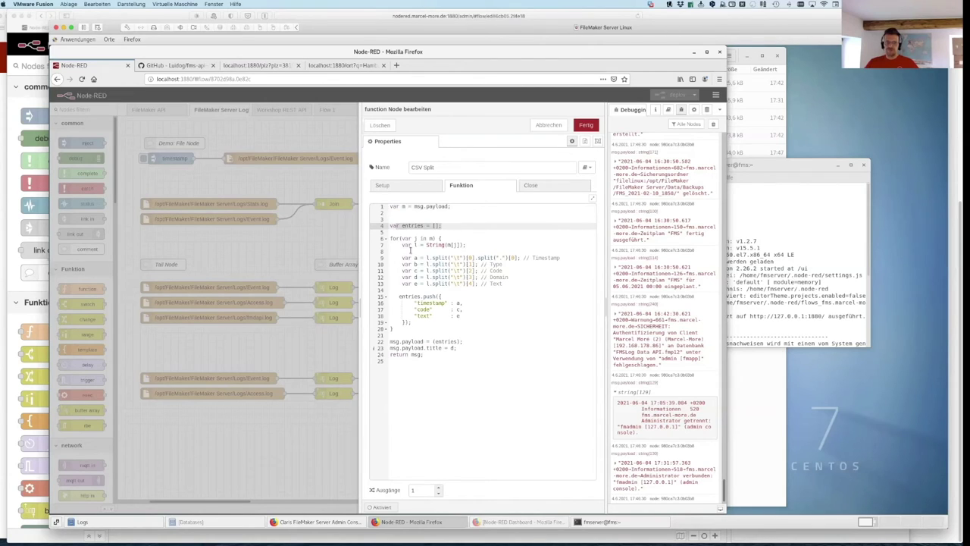
{"action": "left_click_drag", "start_coordinate": [392, 238], "coordinate": [440, 238]}
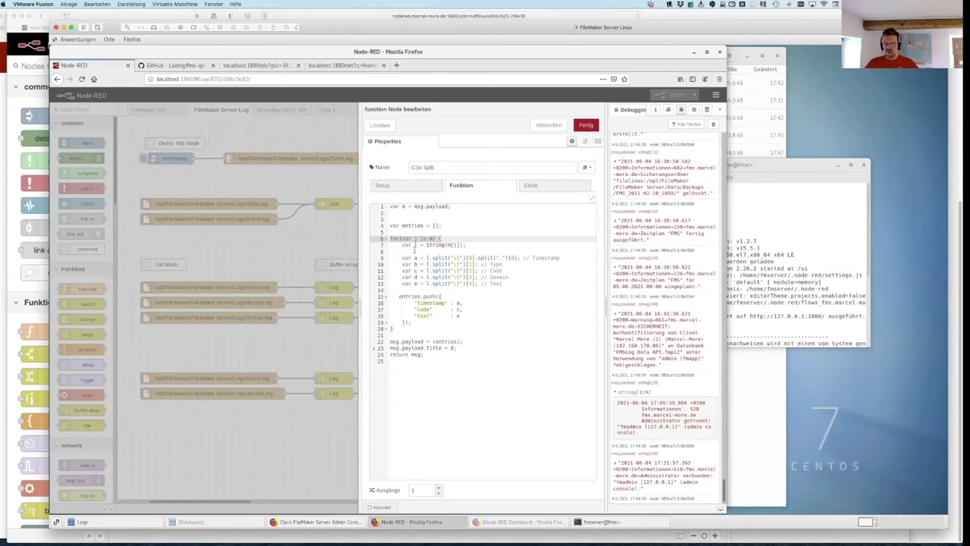
{"action": "left_click_drag", "start_coordinate": [423, 258], "coordinate": [478, 258]}
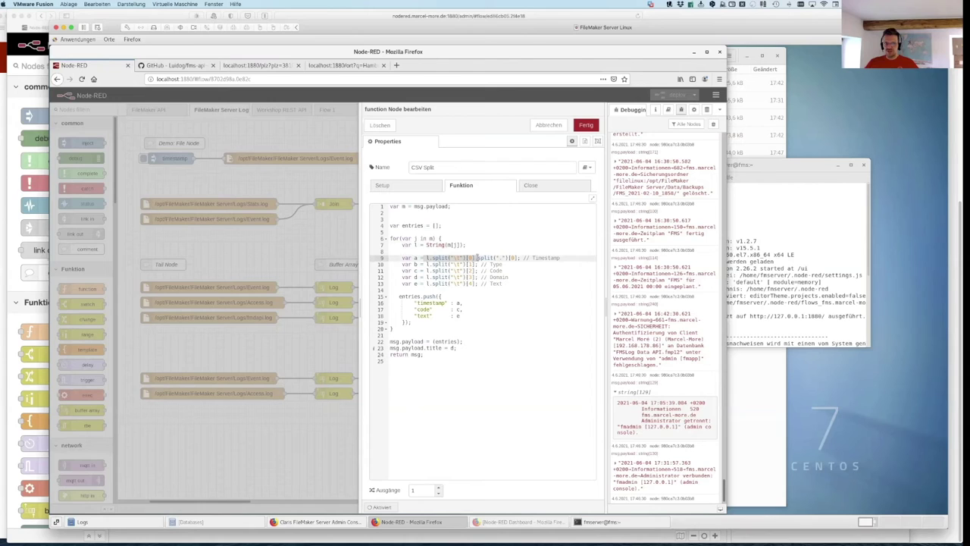
{"action": "mouse_move", "coordinate": [562, 258]}
{"action": "left_mouse_down"}
{"action": "mouse_move", "coordinate": [489, 264]}
{"action": "mouse_move", "coordinate": [561, 257]}
{"action": "left_mouse_up"}
{"action": "left_click_drag", "start_coordinate": [501, 264], "coordinate": [490, 265]}
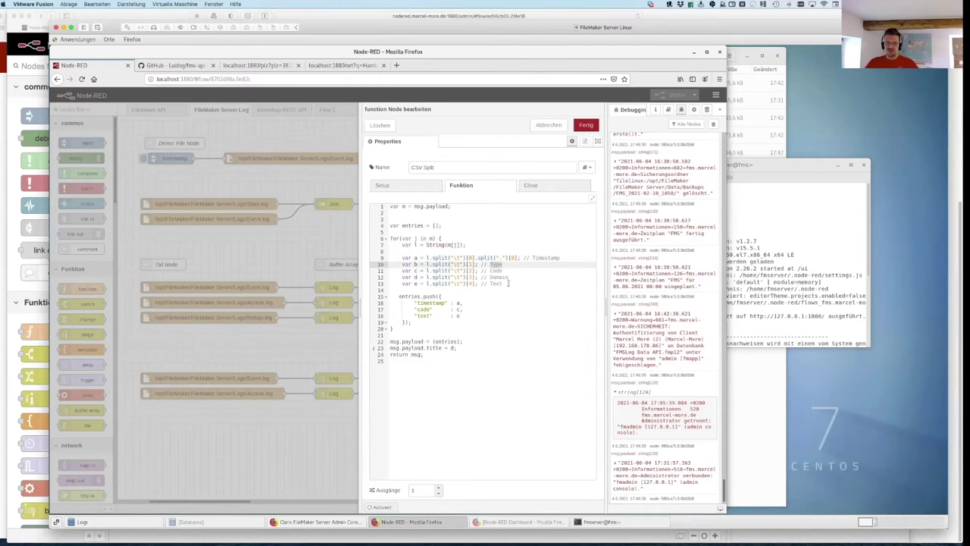
{"action": "double_click", "coordinate": [498, 278]}
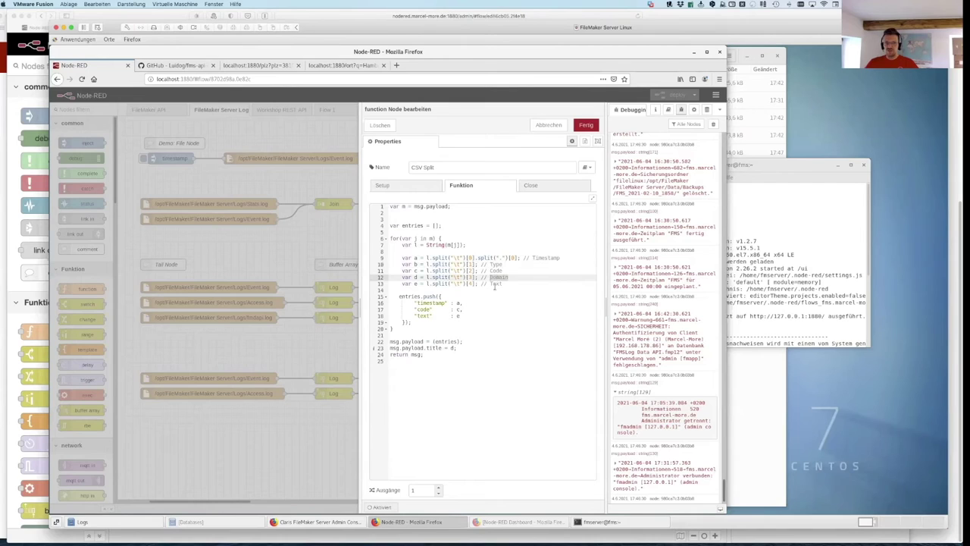
{"action": "double_click", "coordinate": [497, 284]}
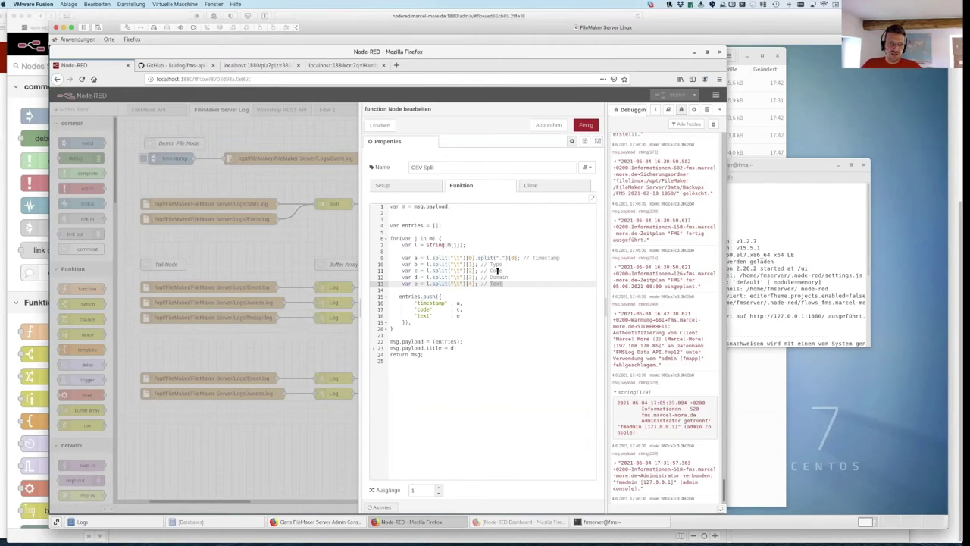
{"action": "left_click_drag", "start_coordinate": [400, 297], "coordinate": [424, 323]}
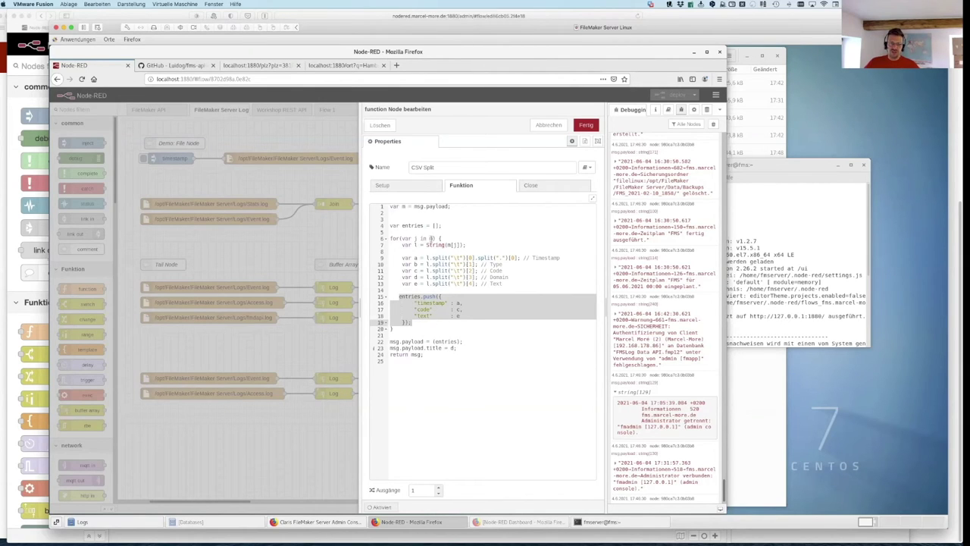
{"action": "left_click_drag", "start_coordinate": [460, 343], "coordinate": [391, 343]}
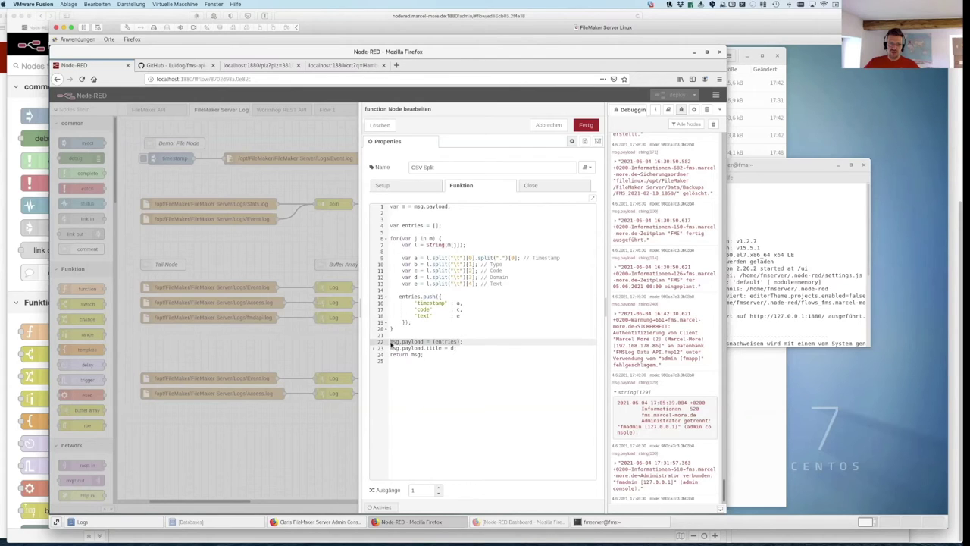
{"action": "left_click", "coordinate": [458, 348]}
{"action": "key", "text": "Down"}
{"action": "left_click_drag", "start_coordinate": [424, 348], "coordinate": [443, 348]}
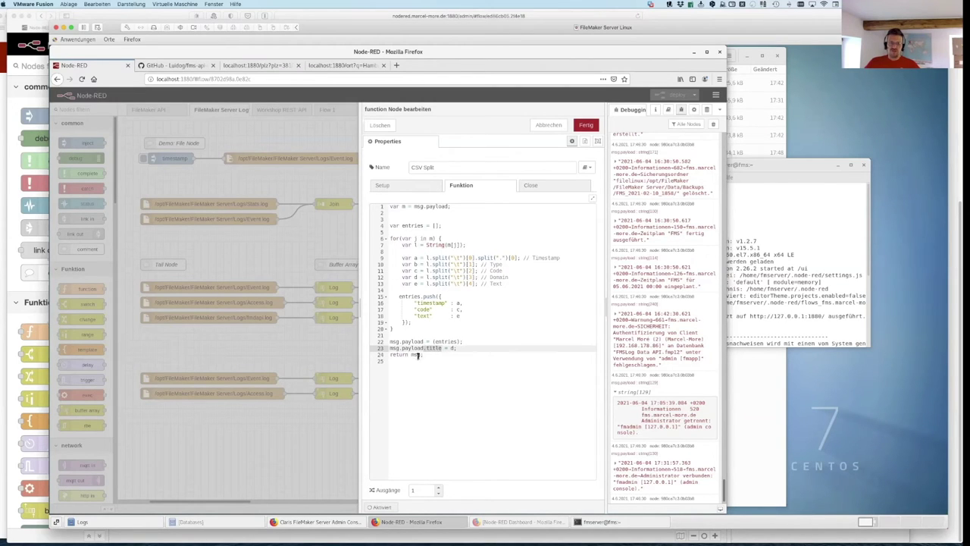
{"action": "left_click", "coordinate": [558, 126]}
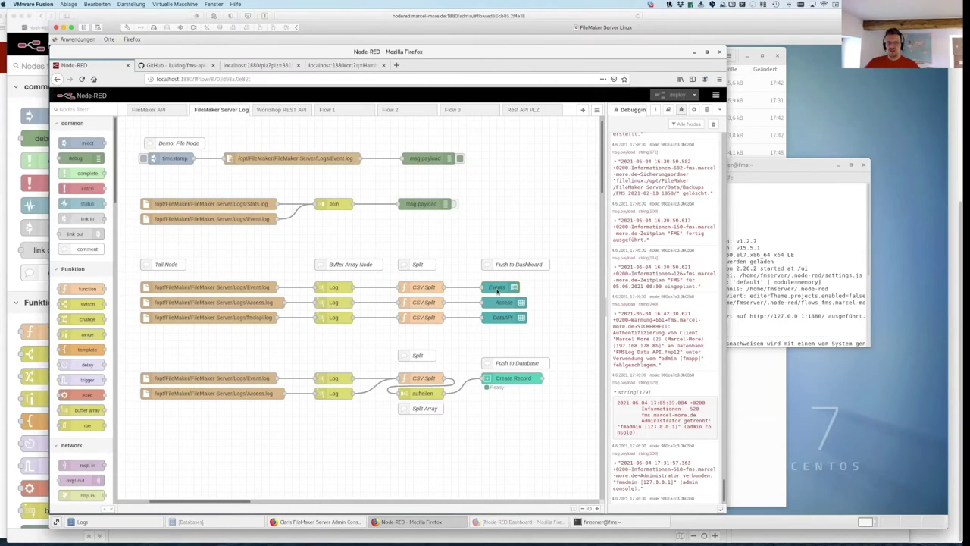
{"action": "double_click", "coordinate": [497, 288]}
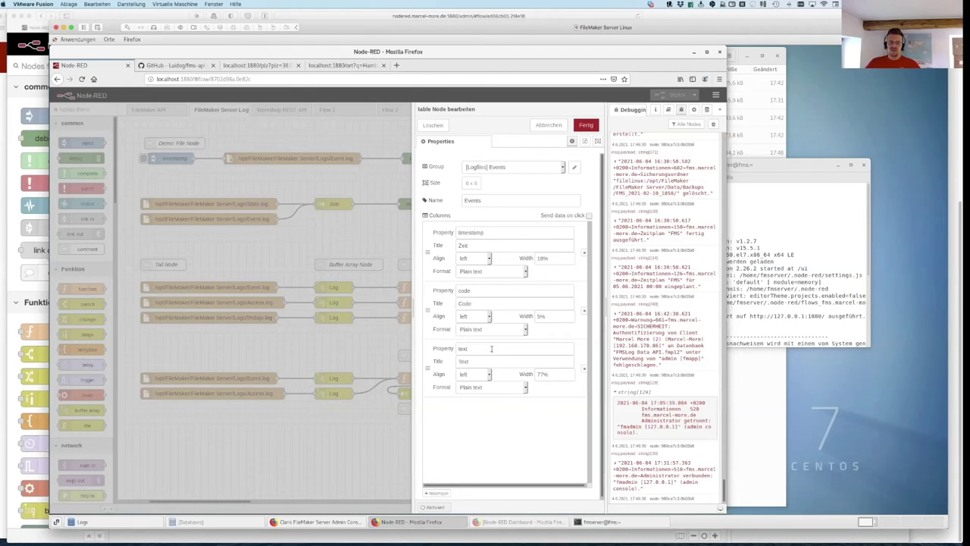
{"action": "left_click_drag", "start_coordinate": [502, 233], "coordinate": [447, 233]}
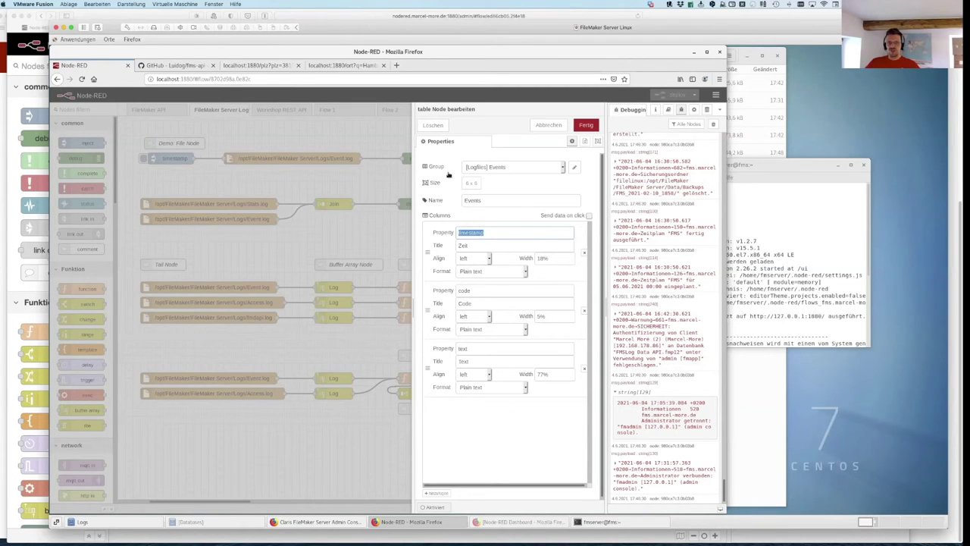
{"action": "left_click", "coordinate": [543, 126]}
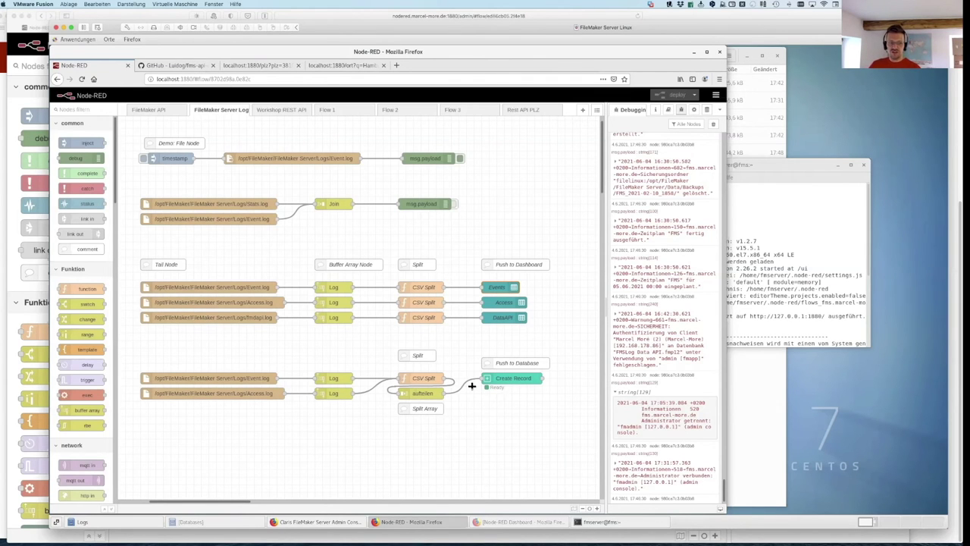
{"action": "left_click", "coordinate": [507, 523]}
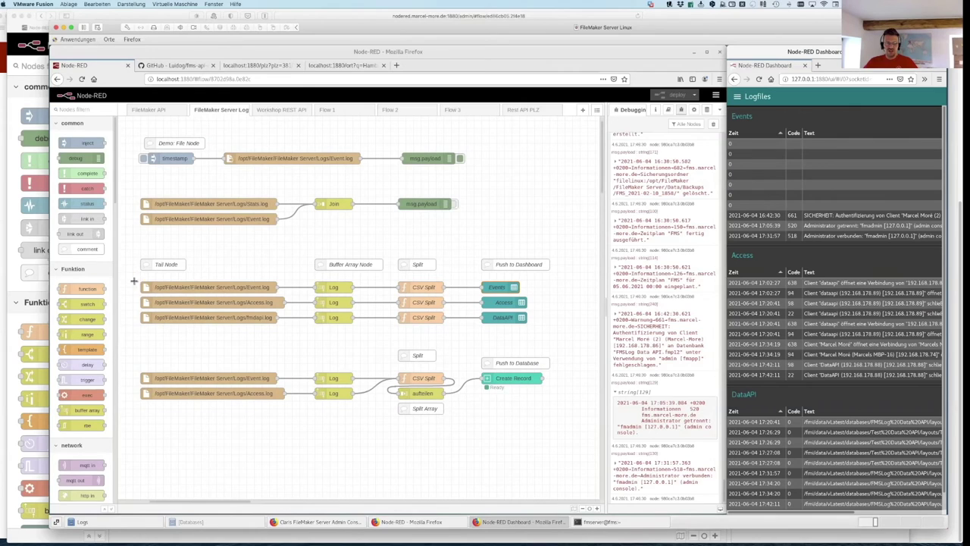
{"action": "left_click", "coordinate": [188, 293]}
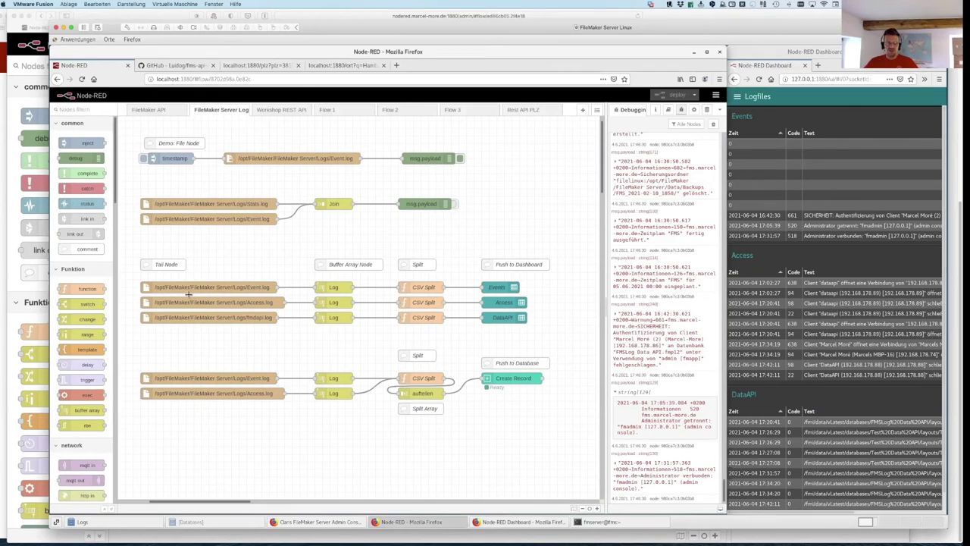
{"action": "left_click", "coordinate": [265, 303]}
{"action": "left_click", "coordinate": [258, 321]}
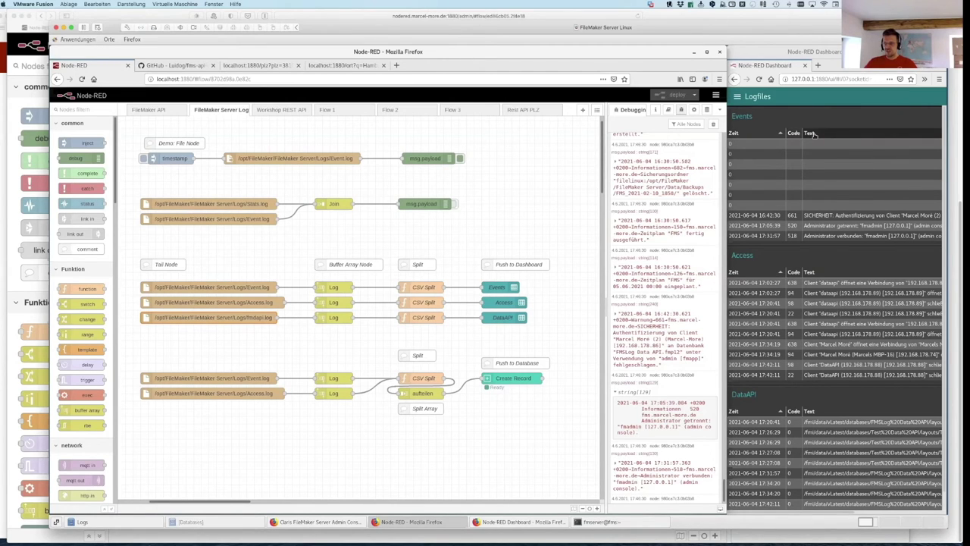
{"action": "scroll", "coordinate": [767, 228], "scroll_direction": "down", "scroll_amount": 1}
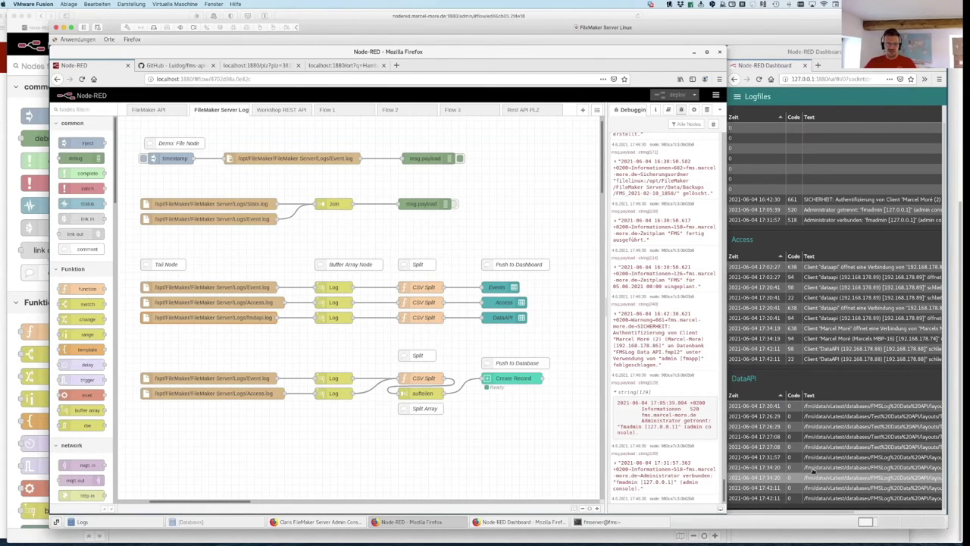
{"action": "key", "text": "super+Tab"}
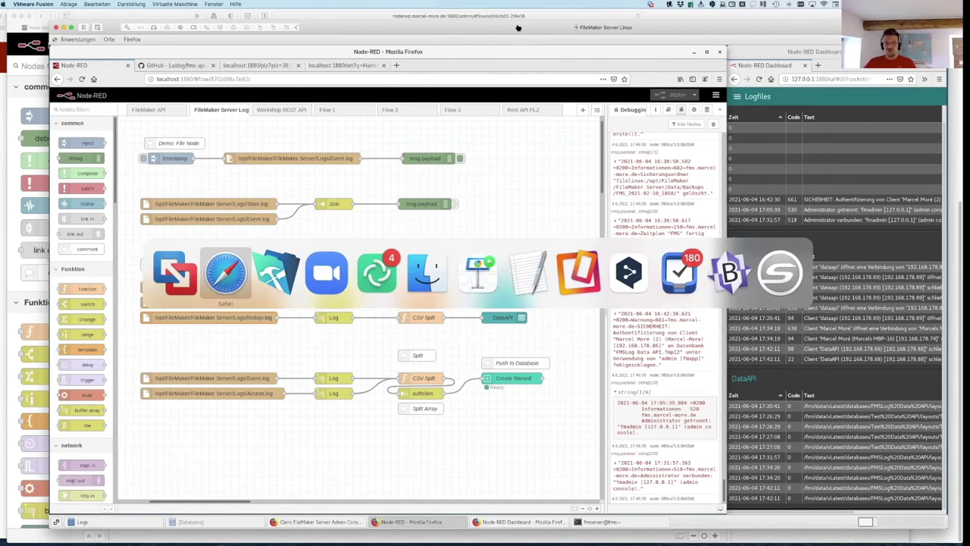
Step: In FileMaker, move the Test Data API window aside and close the file
{"action": "key", "text": "super+Tab"}
{"action": "left_click_drag", "start_coordinate": [831, 223], "coordinate": [404, 299]}
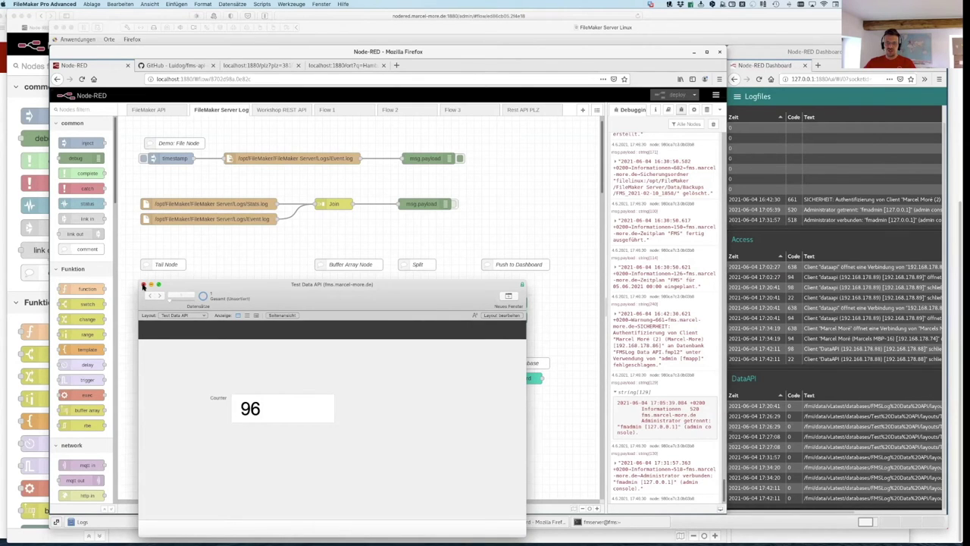
{"action": "left_click", "coordinate": [144, 285]}
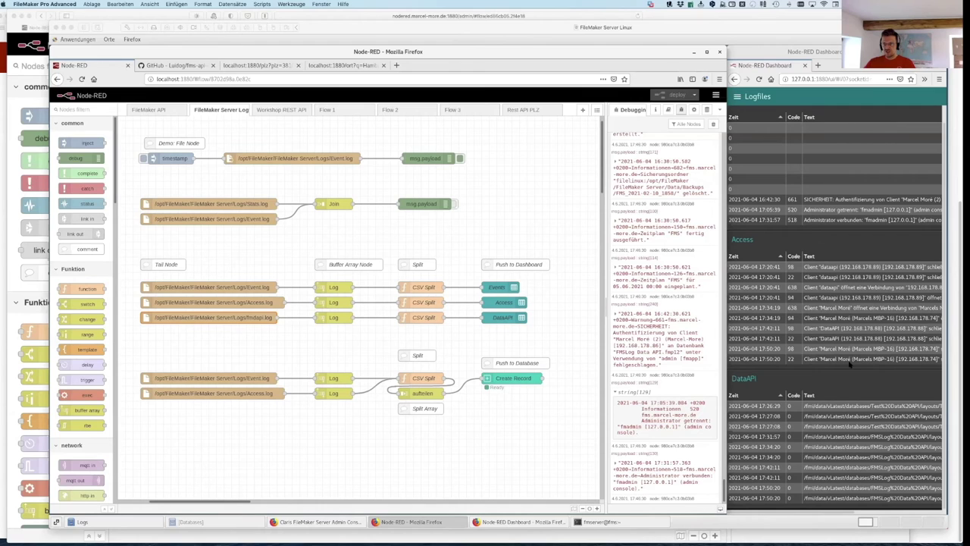
Step: Scroll the dashboard tables to check the new Access log entries, then return to FileMaker
{"action": "left_click", "coordinate": [850, 365]}
{"action": "scroll", "coordinate": [789, 365], "scroll_direction": "right", "scroll_amount": 3}
{"action": "scroll", "coordinate": [789, 362], "scroll_direction": "right", "scroll_amount": 3}
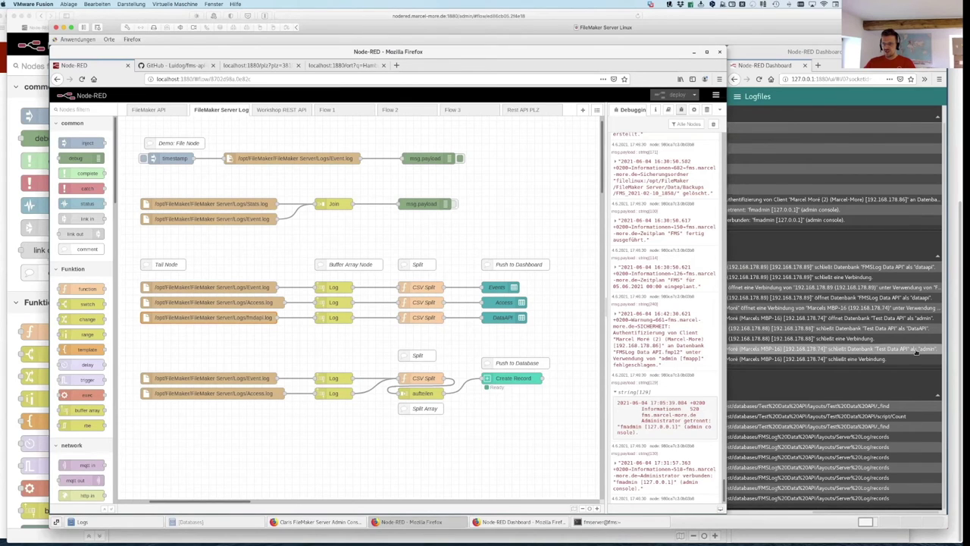
{"action": "scroll", "coordinate": [827, 359], "scroll_direction": "left", "scroll_amount": 3}
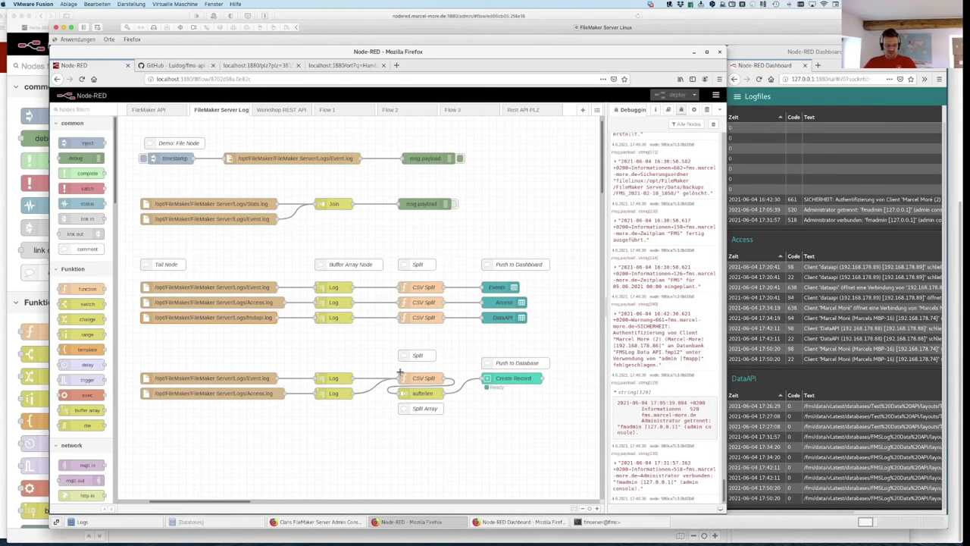
{"action": "key", "text": "super+Tab"}
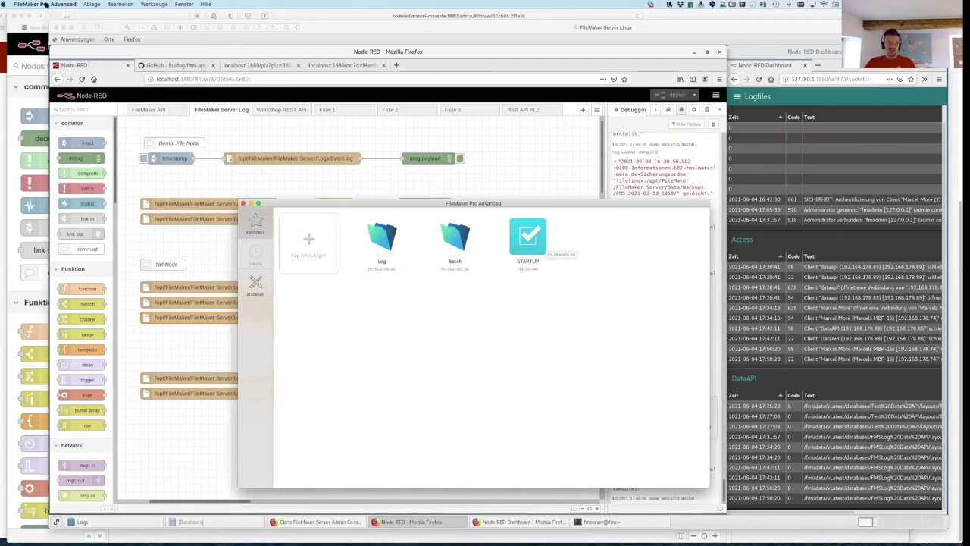
Step: Browse the FMS Linux host and open the FMSLog Data API file
{"action": "left_click", "coordinate": [87, 4]}
{"action": "mouse_move", "coordinate": [182, 39]}
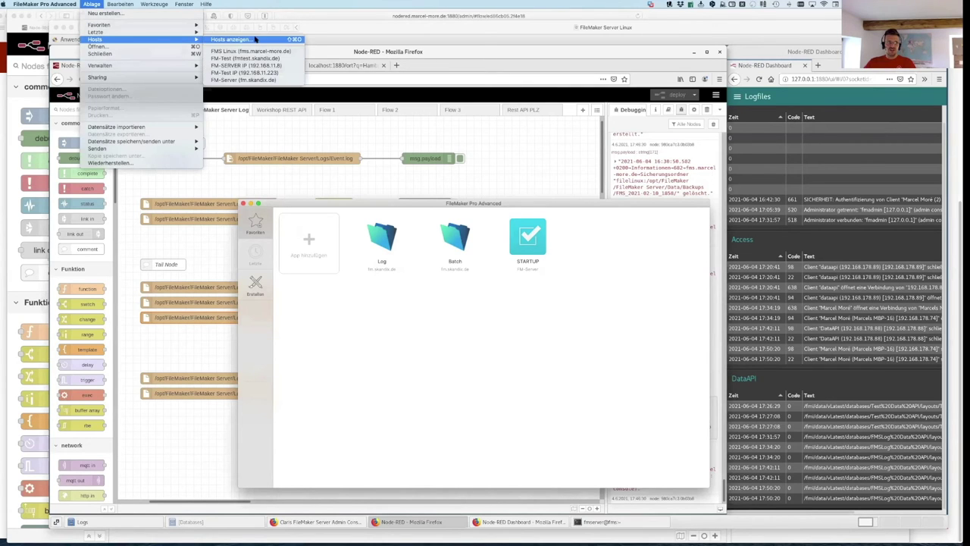
{"action": "left_click", "coordinate": [251, 52]}
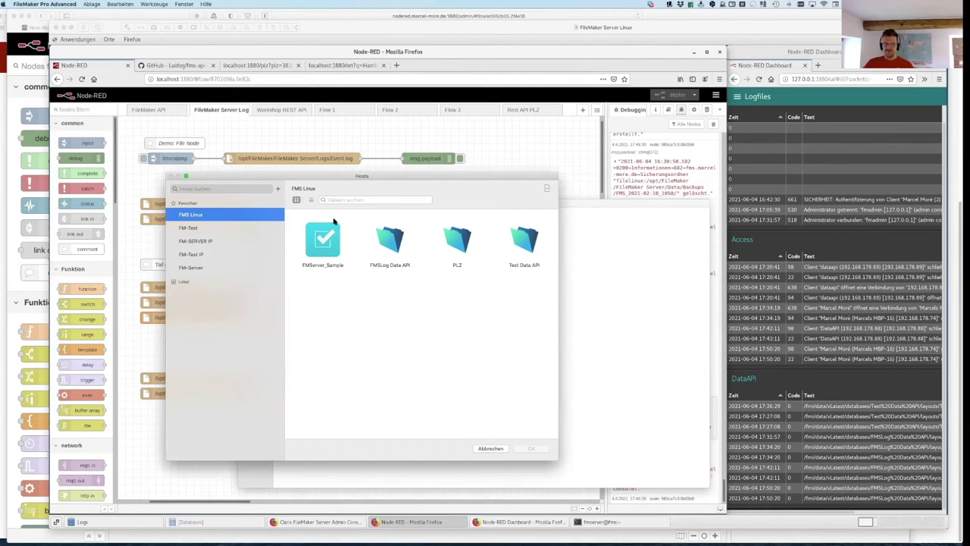
{"action": "left_click_drag", "start_coordinate": [336, 180], "coordinate": [368, 173]}
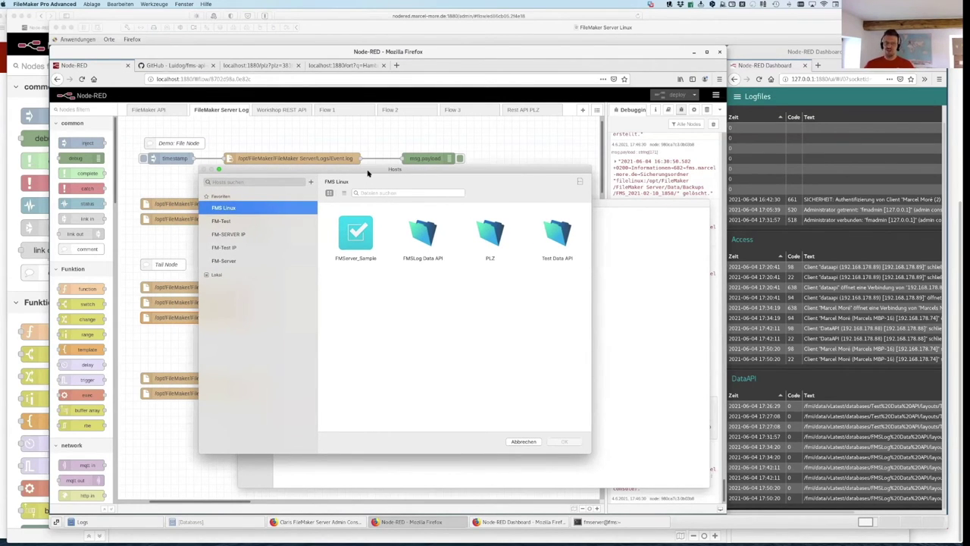
{"action": "left_click_drag", "start_coordinate": [250, 174], "coordinate": [282, 185]}
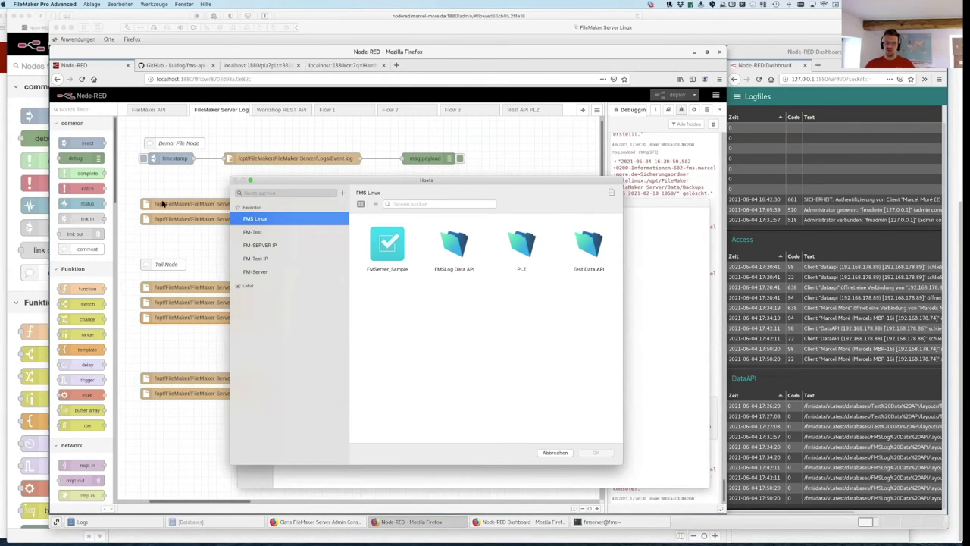
{"action": "left_click", "coordinate": [593, 254]}
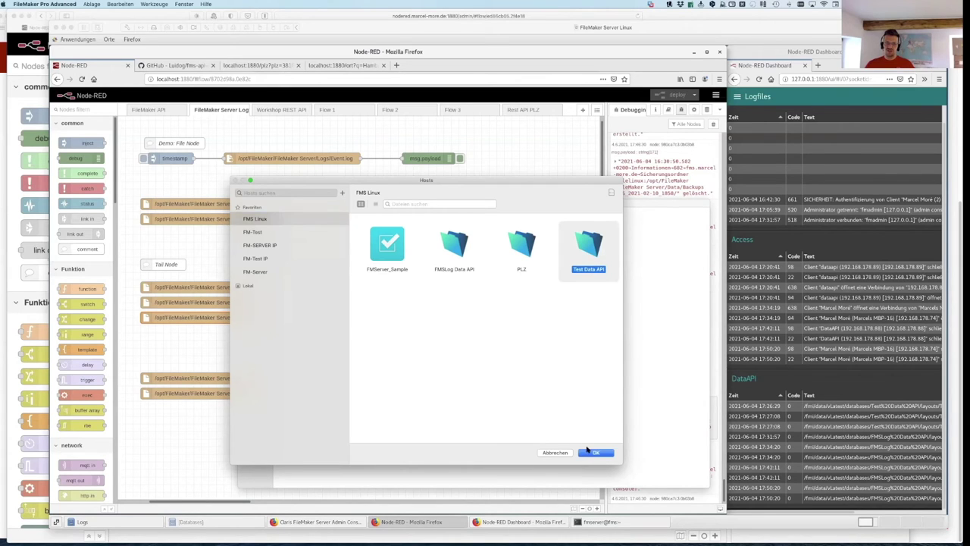
{"action": "left_click", "coordinate": [453, 249]}
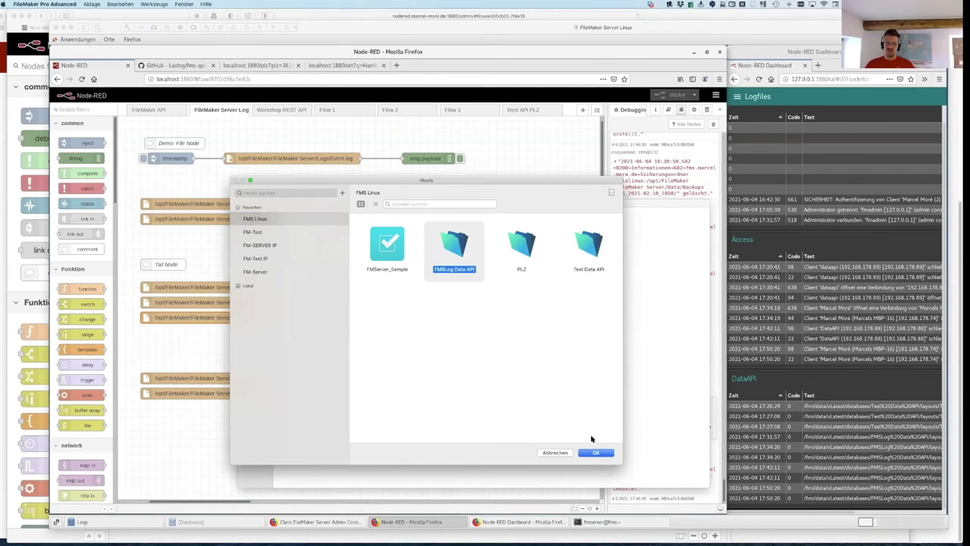
{"action": "left_click", "coordinate": [598, 453]}
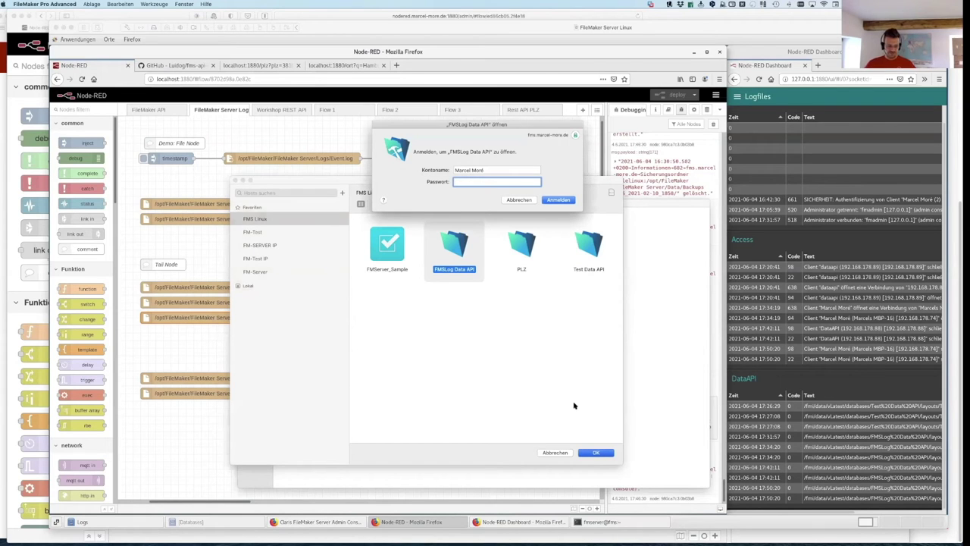
Step: Sign in with the account name and password, then view the Node-RED dashboard
{"action": "type", "text": "admin"}
{"action": "key", "text": "Tab"}
{"action": "type", "text": "*****"}
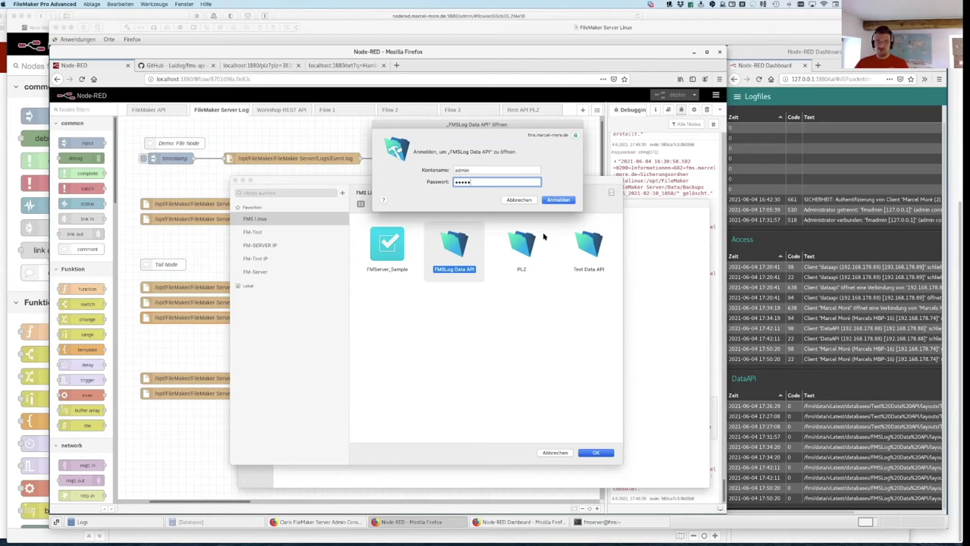
{"action": "left_click", "coordinate": [557, 200]}
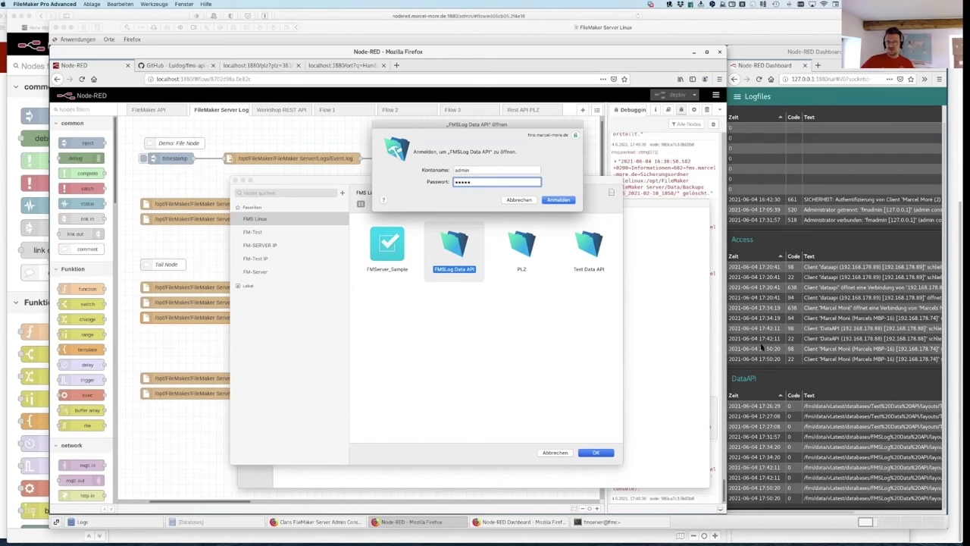
{"action": "left_click", "coordinate": [559, 200]}
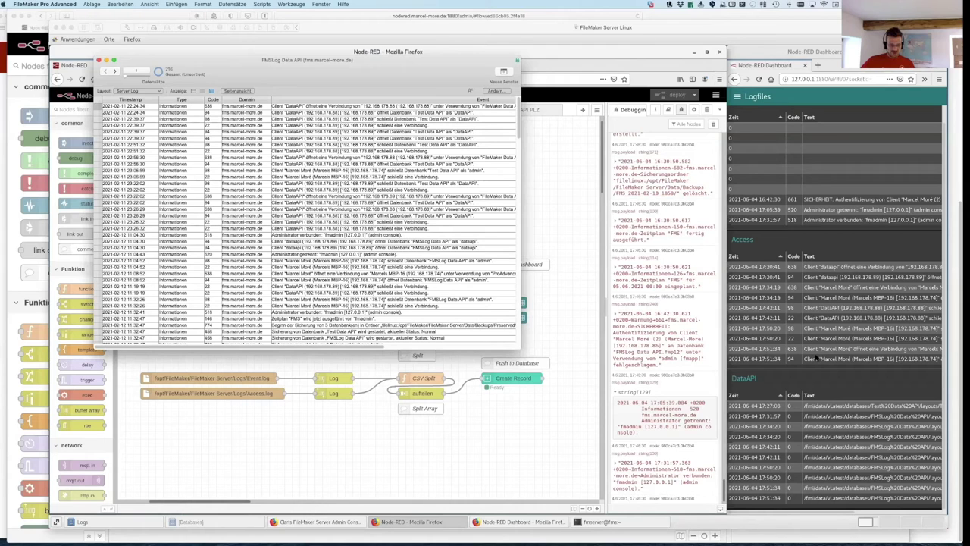
{"action": "left_click", "coordinate": [860, 354]}
{"action": "scroll", "coordinate": [842, 354], "scroll_direction": "right", "scroll_amount": 5}
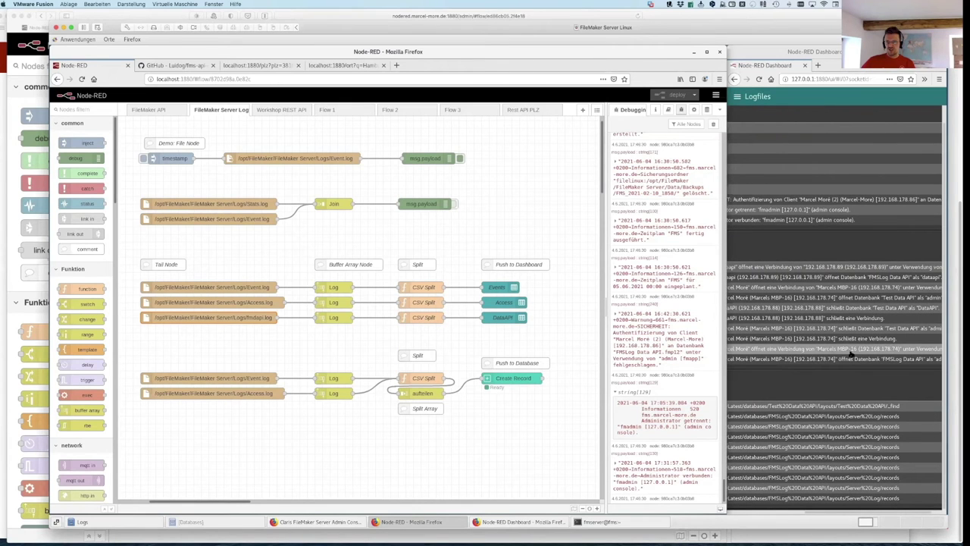
Step: Scroll the dashboard tables left to show the 17:52 entries, then switch to Reflector 3
{"action": "scroll", "coordinate": [851, 353], "scroll_direction": "left", "scroll_amount": 5}
{"action": "scroll", "coordinate": [808, 359], "scroll_direction": "left", "scroll_amount": 2}
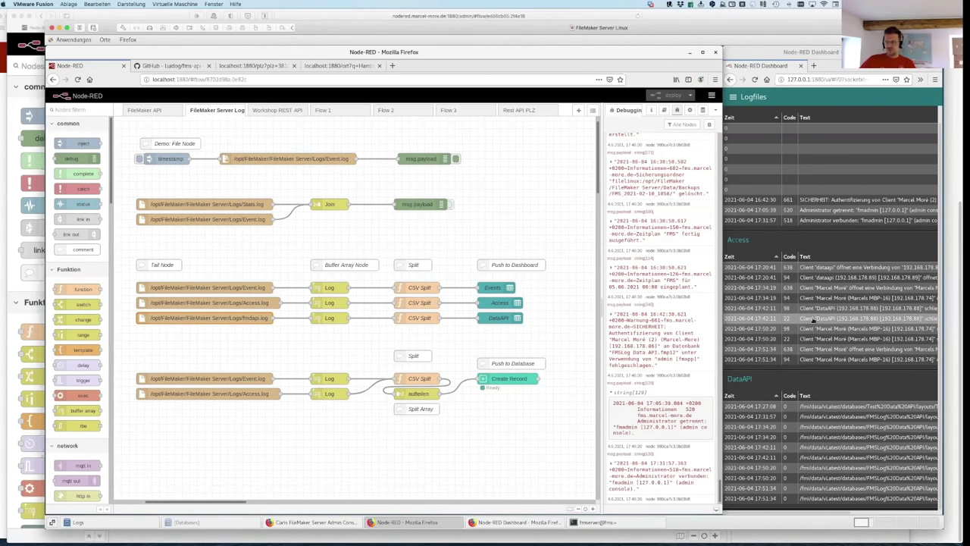
{"action": "key", "text": "super+Tab"}
{"action": "key", "text": "super+Tab"}
{"action": "key", "text": "super+Tab"}
{"action": "key", "text": "super+Tab"}
{"action": "key", "text": "super+Tab"}
{"action": "key", "text": "super+Tab"}
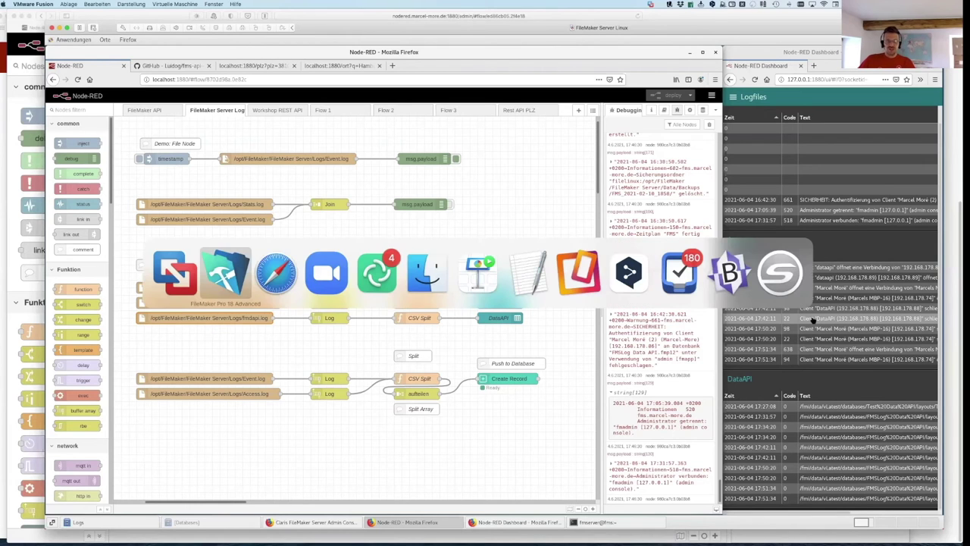
{"action": "key", "text": "super+Tab"}
{"action": "key", "text": "super+Tab"}
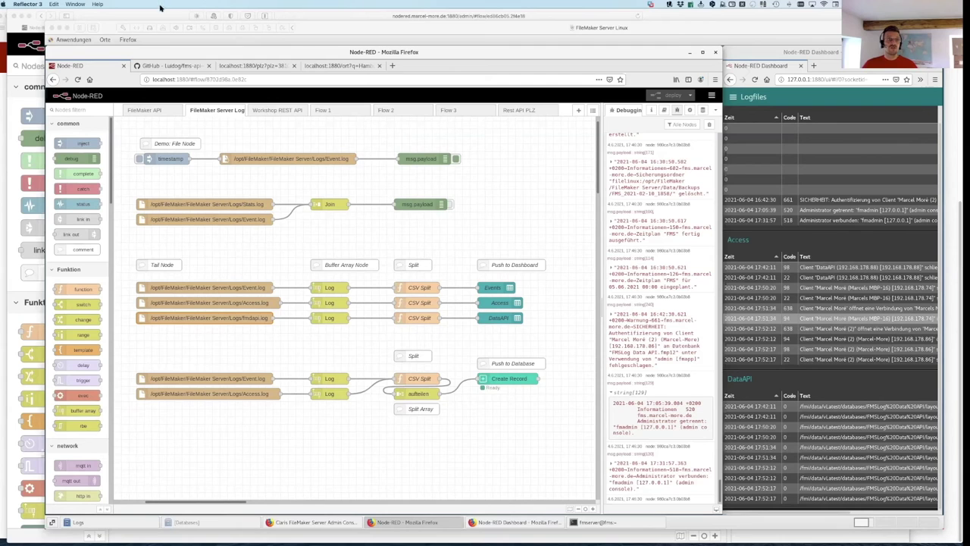
{"action": "left_click", "coordinate": [153, 35]}
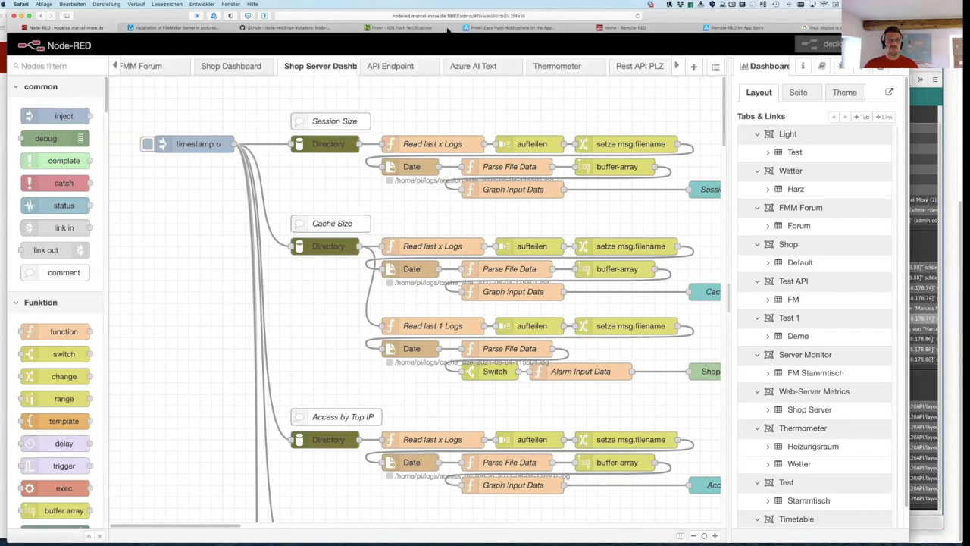
{"action": "left_click", "coordinate": [614, 28]}
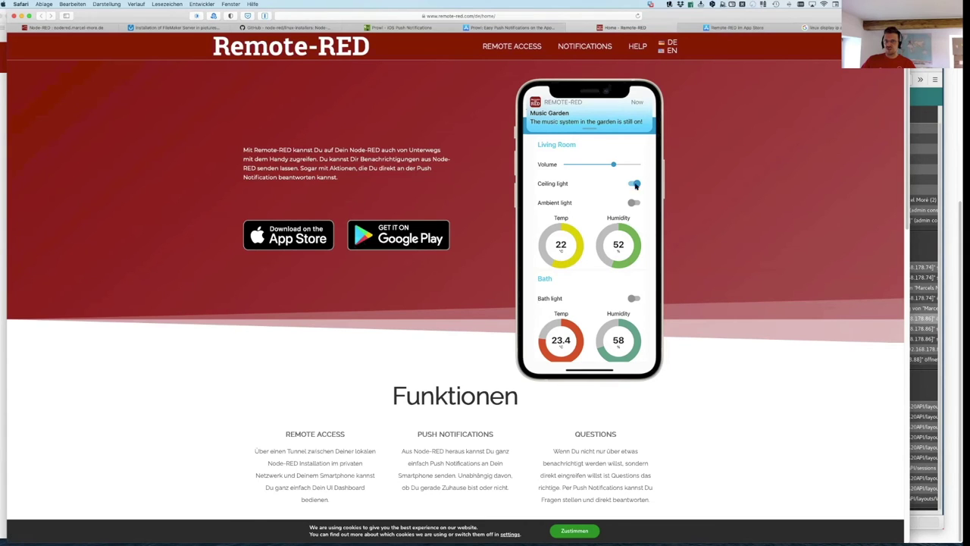
{"action": "left_click", "coordinate": [732, 29]}
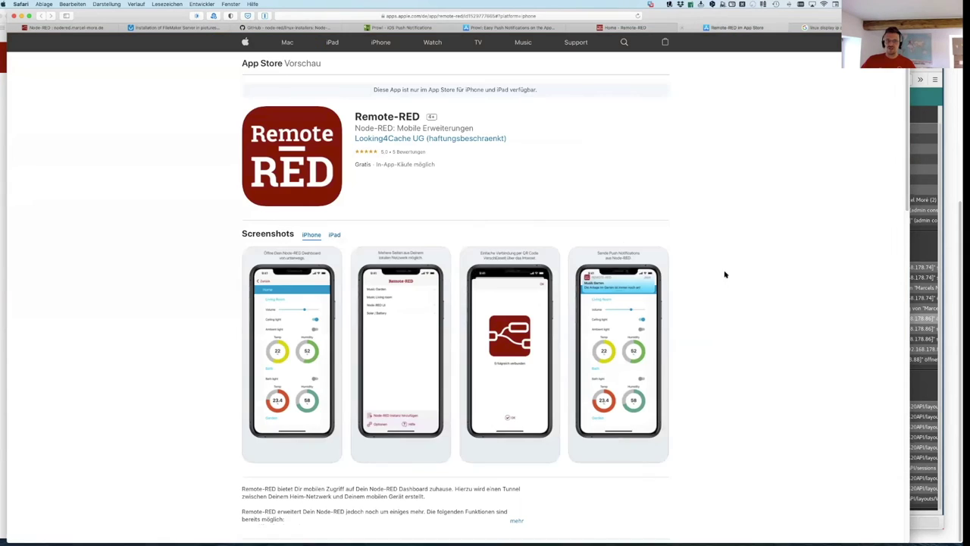
{"action": "scroll", "coordinate": [336, 280], "scroll_direction": "down", "scroll_amount": 1}
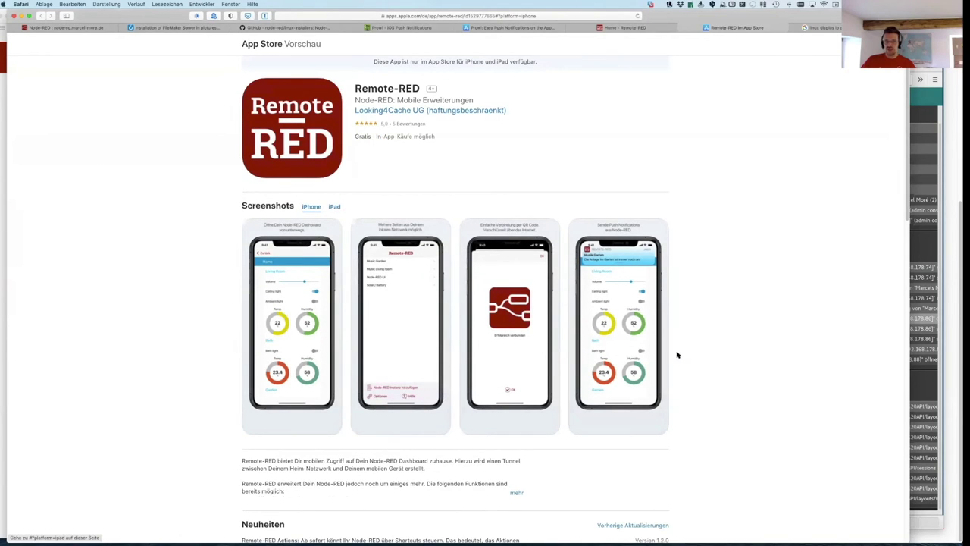
{"action": "scroll", "coordinate": [778, 399], "scroll_direction": "up", "scroll_amount": 1}
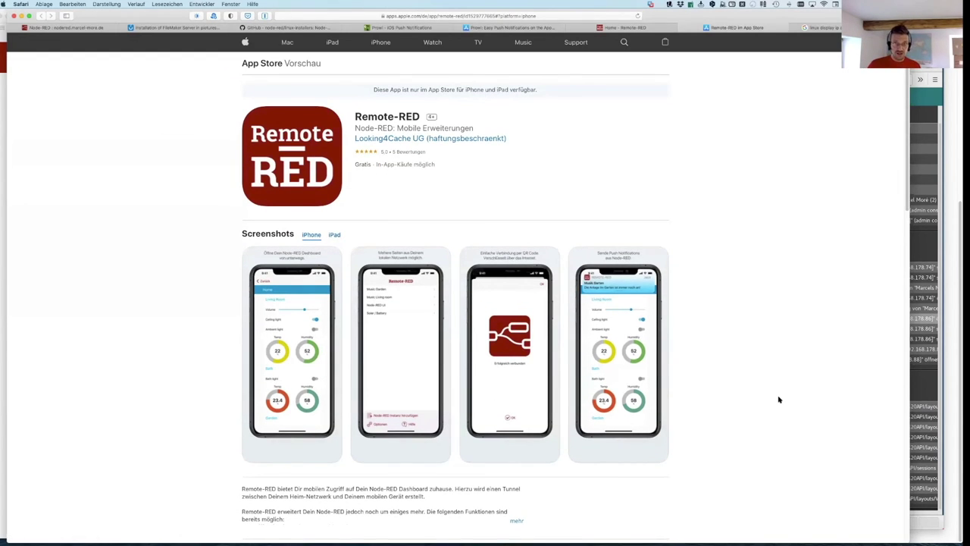
{"action": "key", "text": "super+Tab"}
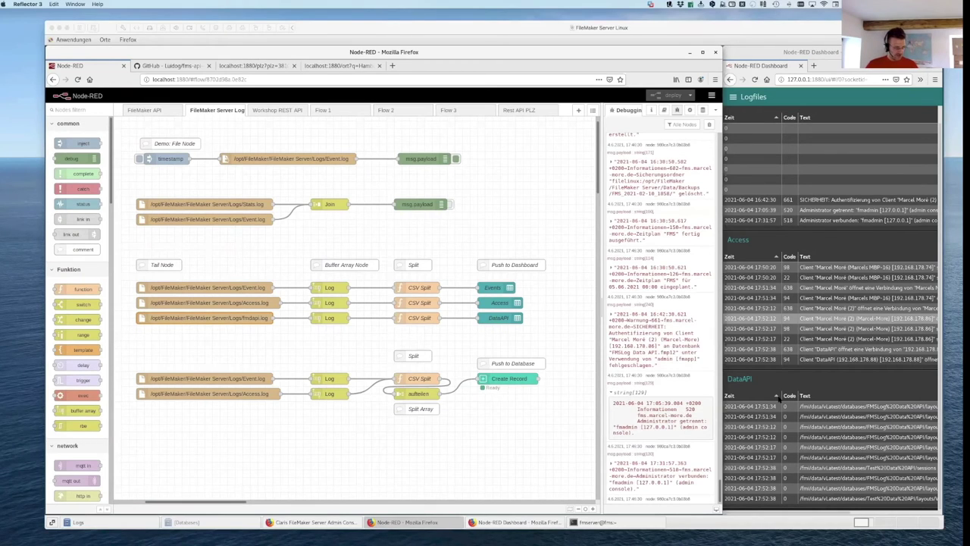
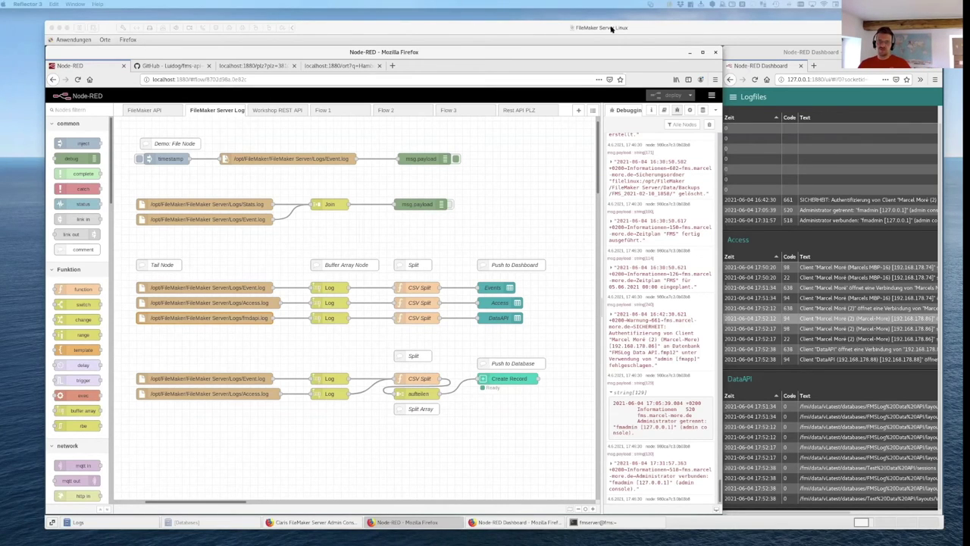
Step: Return to the Node-RED flow and open the FileMaker Create Record node's edit tray
{"action": "left_click", "coordinate": [691, 28]}
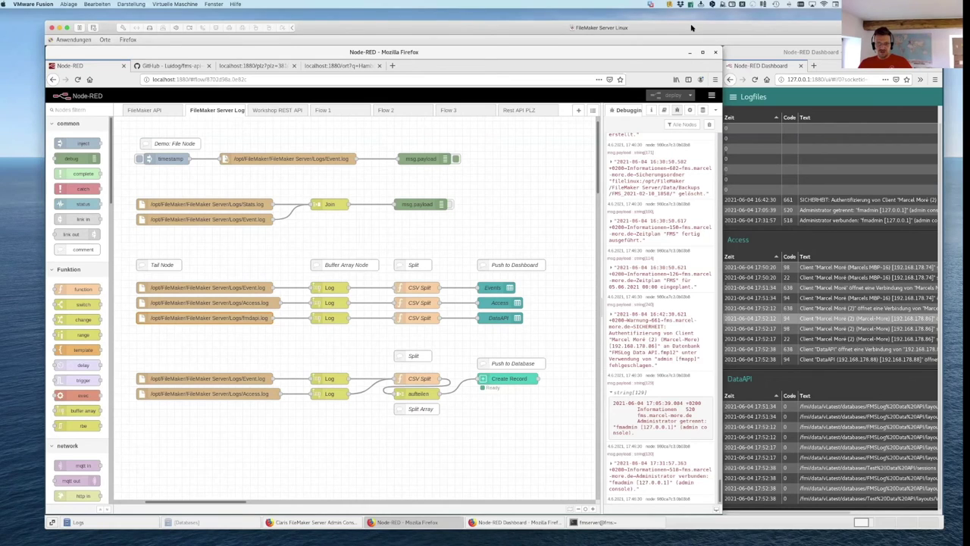
{"action": "key", "text": "super+Tab"}
{"action": "key", "text": "super+Tab"}
{"action": "key", "text": "super+Tab"}
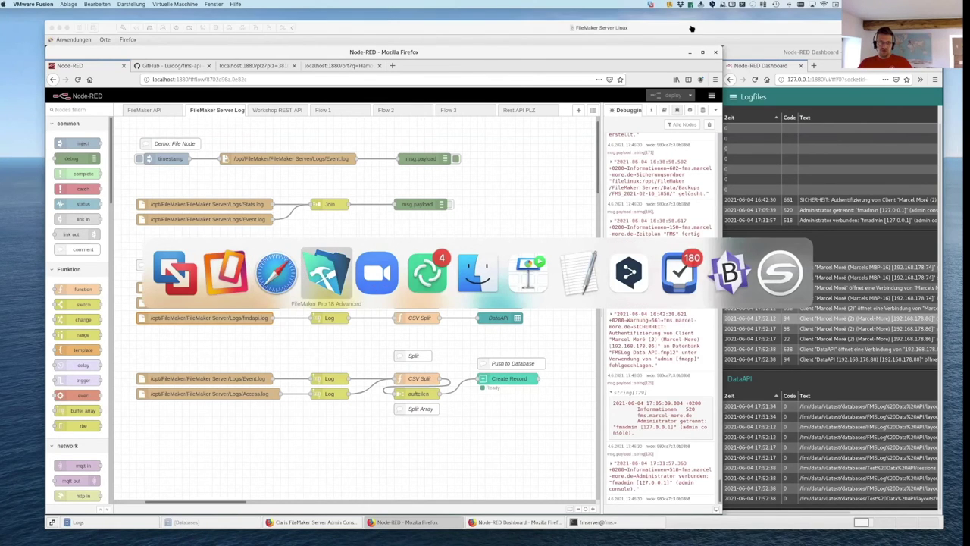
{"action": "left_click_drag", "start_coordinate": [381, 69], "coordinate": [727, 161]}
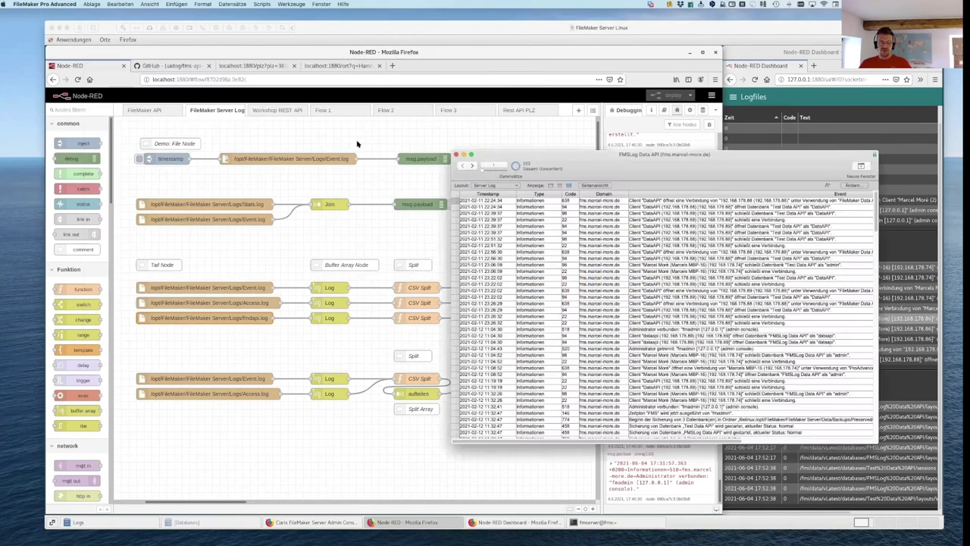
{"action": "left_click", "coordinate": [319, 135]}
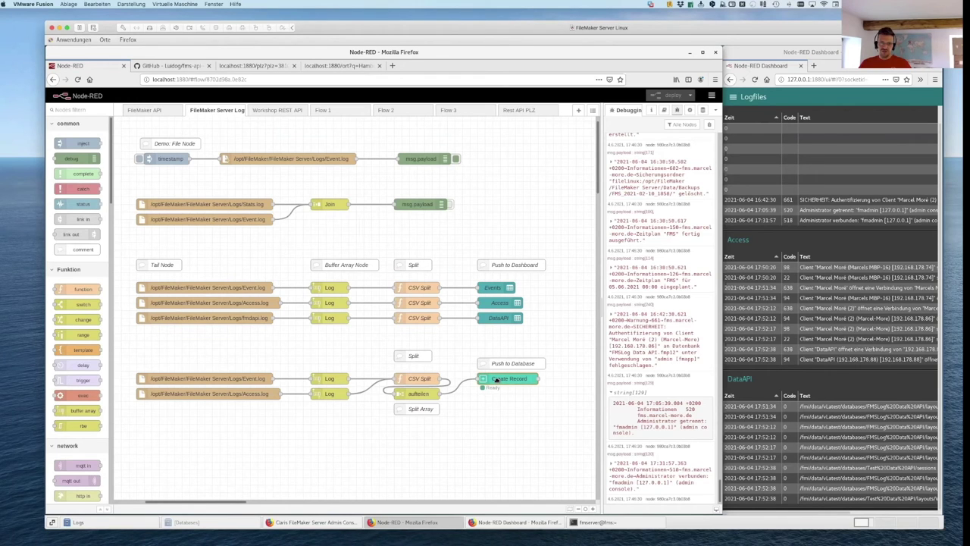
{"action": "scroll", "coordinate": [91, 330], "scroll_direction": "down", "scroll_amount": 5}
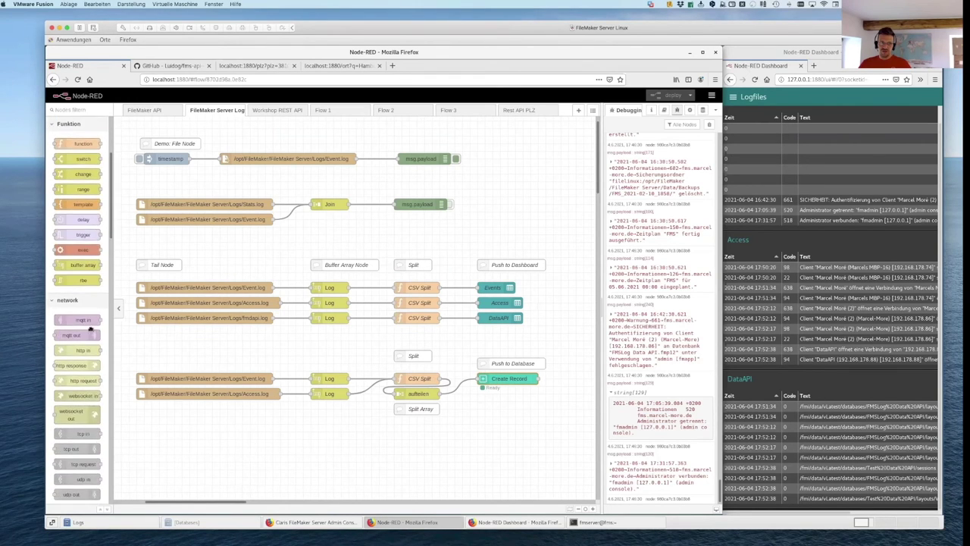
{"action": "scroll", "coordinate": [91, 330], "scroll_direction": "down", "scroll_amount": 10}
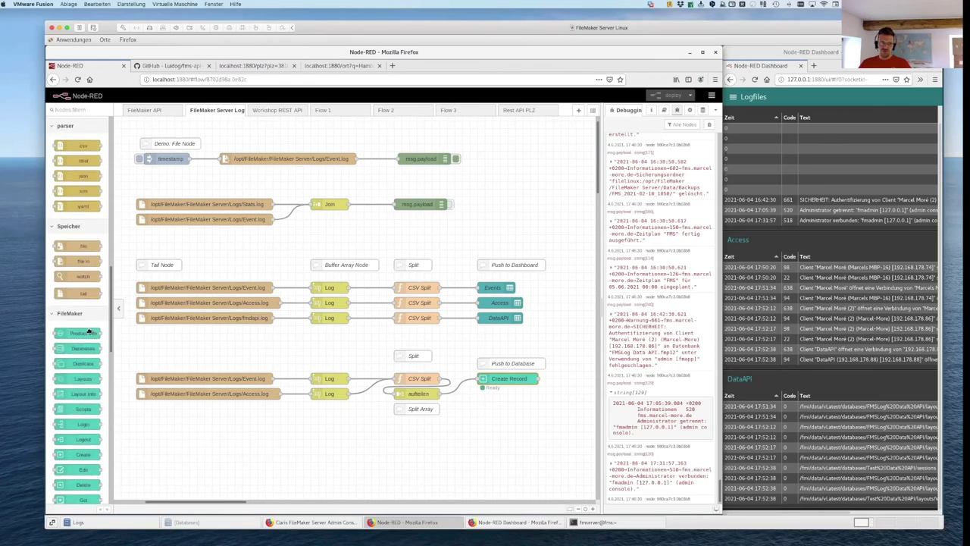
{"action": "scroll", "coordinate": [91, 333], "scroll_direction": "down", "scroll_amount": 1}
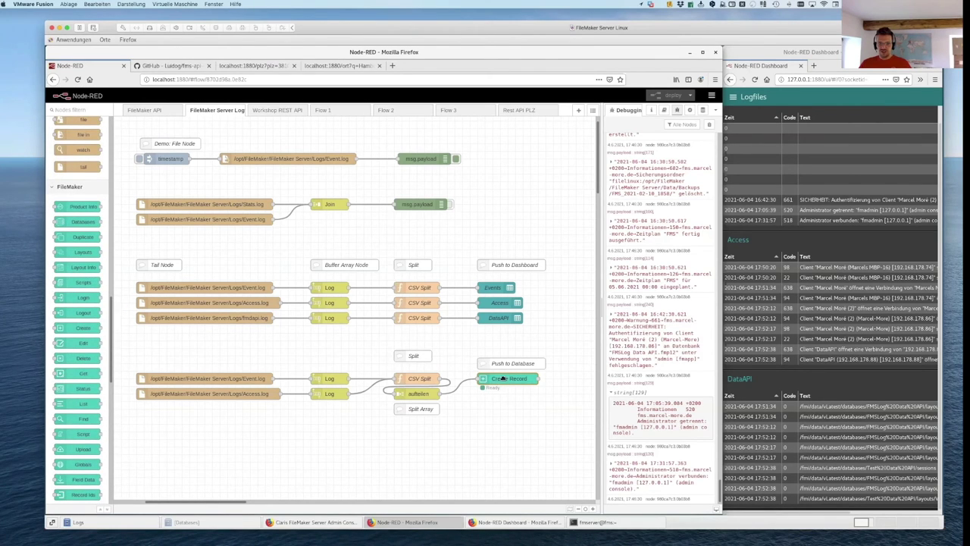
{"action": "double_click", "coordinate": [506, 380]}
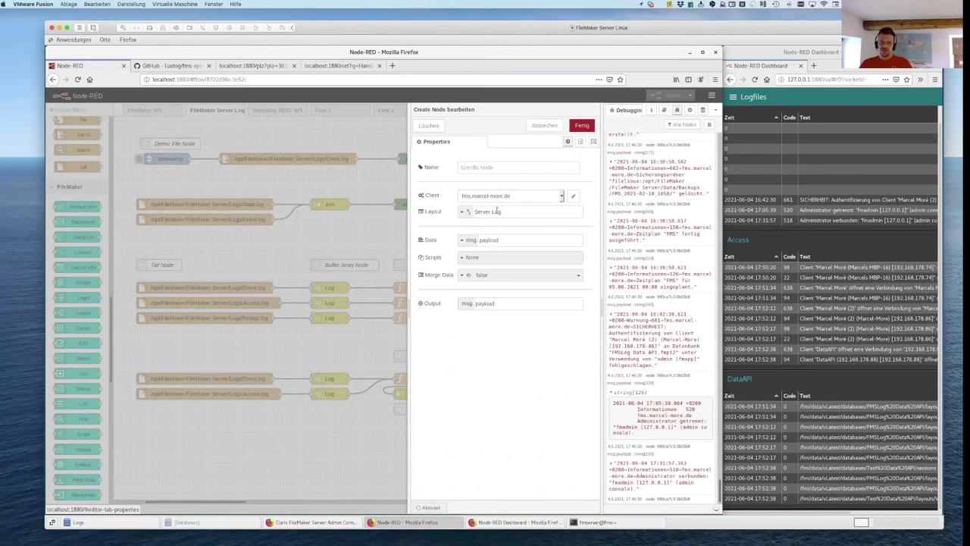
Step: Review the Server Log layout, msg.payload data, None script and payload output, then cancel with Abbrechen
{"action": "left_click_drag", "start_coordinate": [500, 212], "coordinate": [470, 222]}
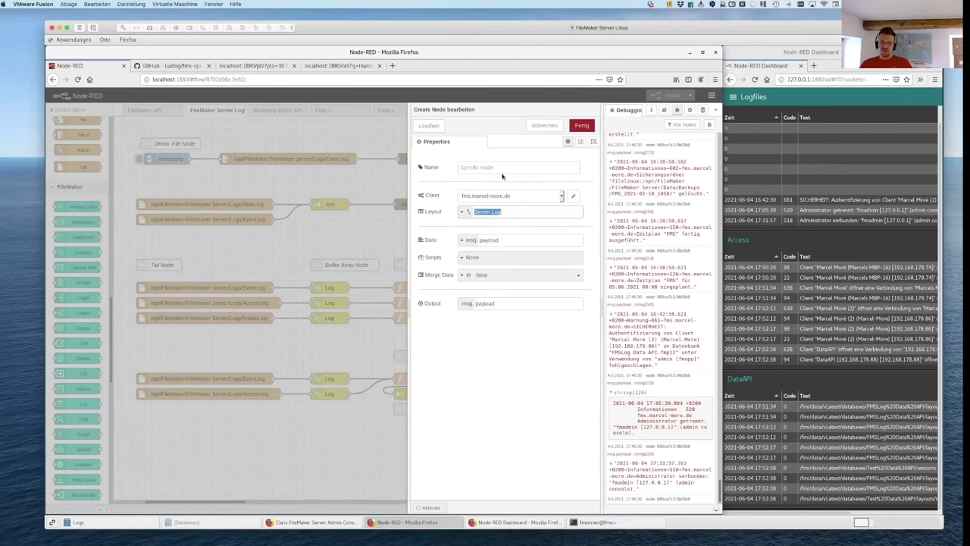
{"action": "left_click_drag", "start_coordinate": [519, 240], "coordinate": [480, 241]}
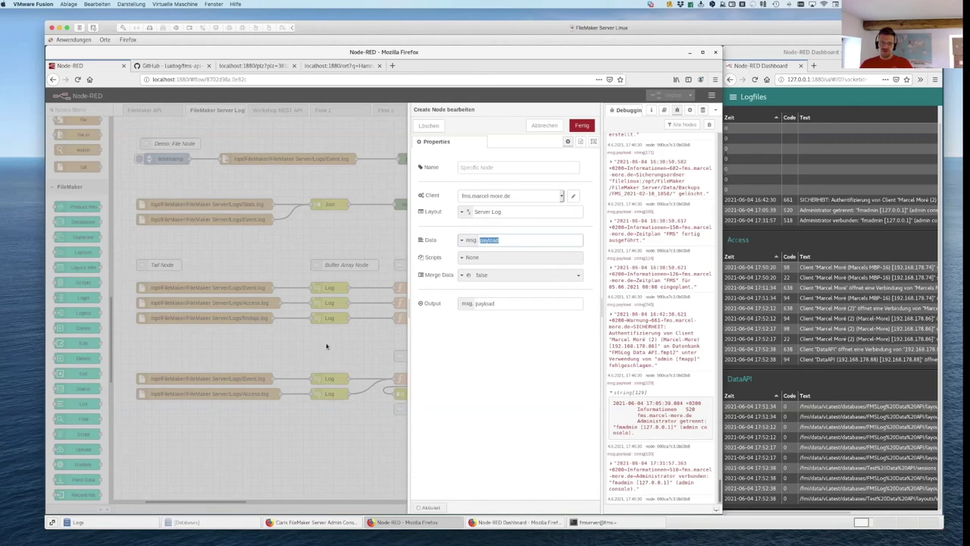
{"action": "left_click", "coordinate": [486, 260]}
{"action": "left_click", "coordinate": [559, 351]}
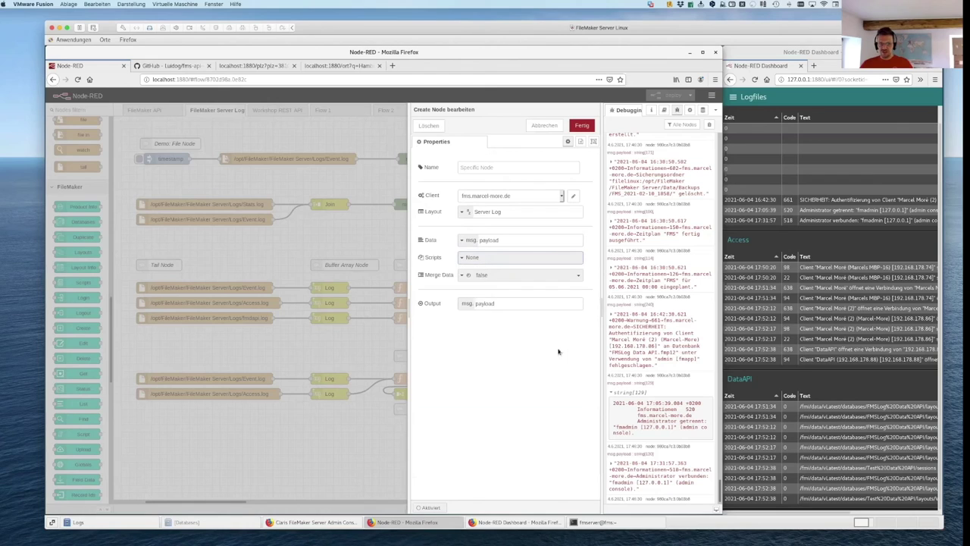
{"action": "left_click_drag", "start_coordinate": [506, 303], "coordinate": [464, 304]}
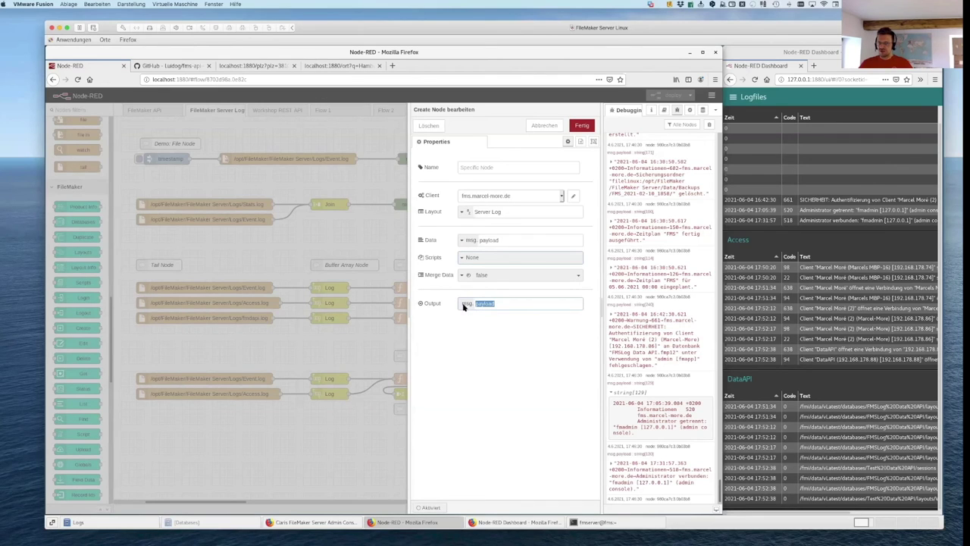
{"action": "left_click", "coordinate": [544, 126]}
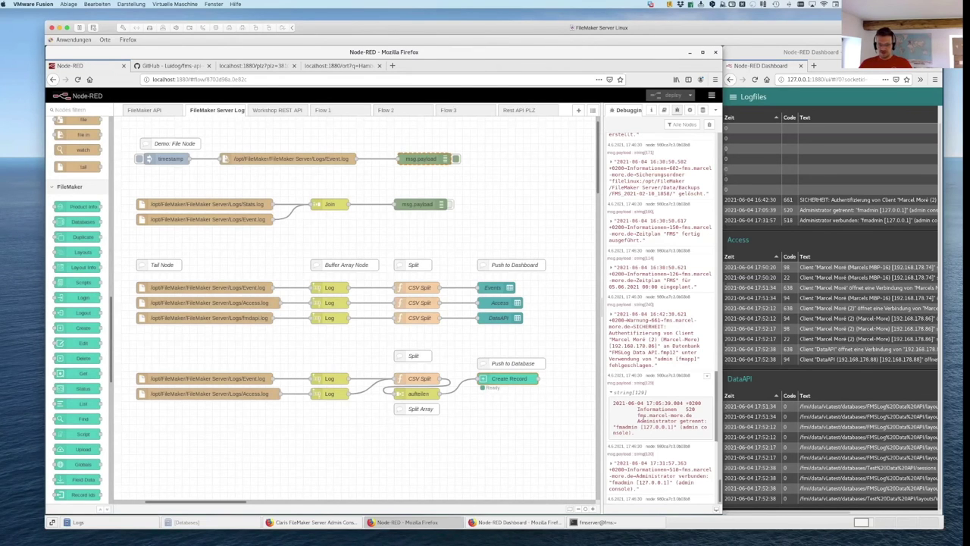
Step: Switch to FileMaker Pro Advanced and enlarge the FMSLog Data API server log table
{"action": "key", "text": "super+Tab"}
{"action": "key", "text": "super+Tab"}
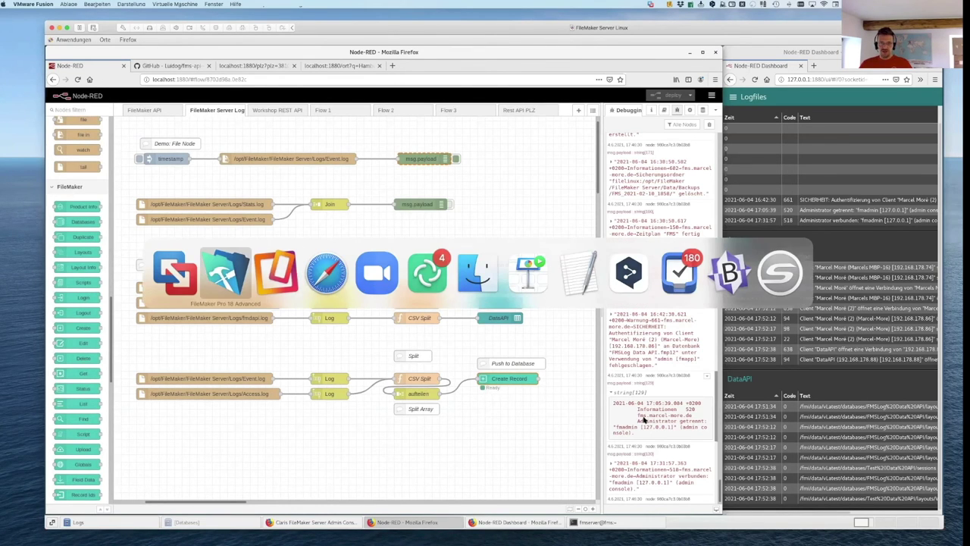
{"action": "key", "text": "super+shift+Tab"}
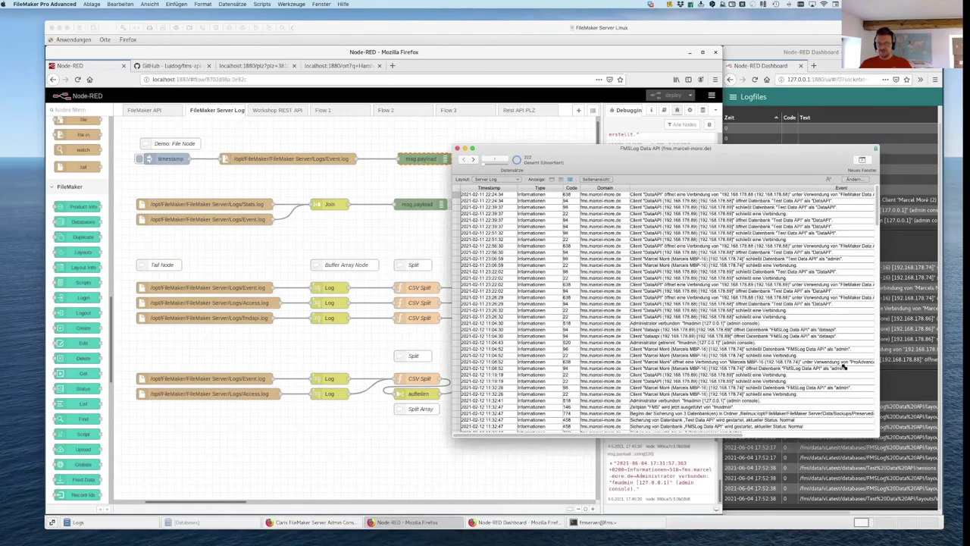
{"action": "key", "text": "super+plus"}
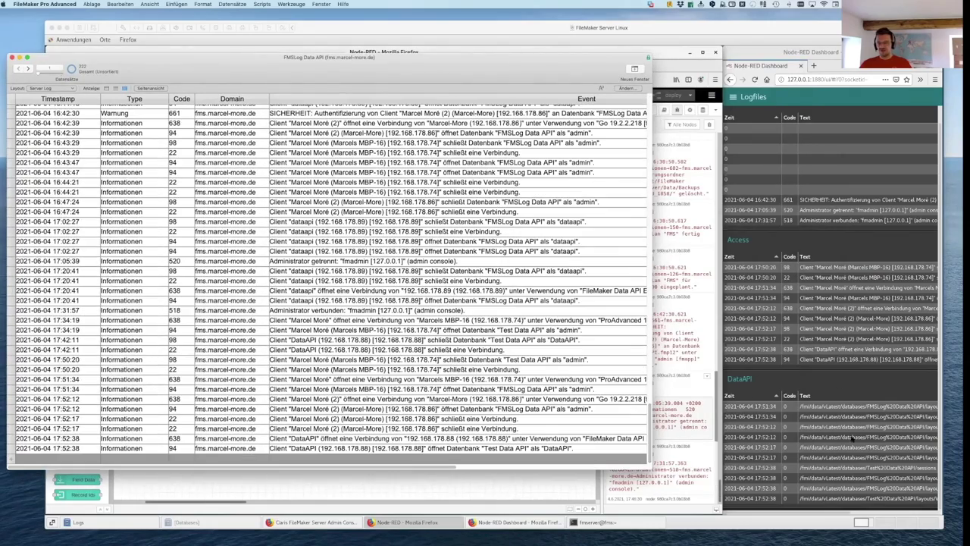
{"action": "left_click", "coordinate": [90, 5]}
{"action": "left_click", "coordinate": [90, 4]}
{"action": "scroll", "coordinate": [277, 264], "scroll_direction": "up", "scroll_amount": 5}
Step: Delete all 322 log records with Datensätze > Alle Datensätze löschen and confirm
{"action": "left_click", "coordinate": [277, 263]}
{"action": "key", "text": "super+a"}
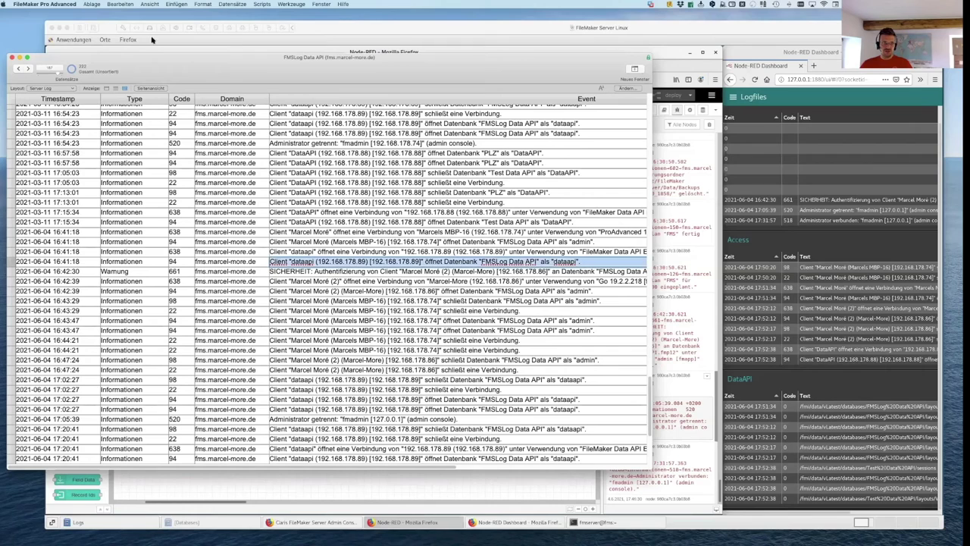
{"action": "left_click", "coordinate": [232, 3]}
{"action": "left_click", "coordinate": [241, 39]}
{"action": "left_click", "coordinate": [483, 177]}
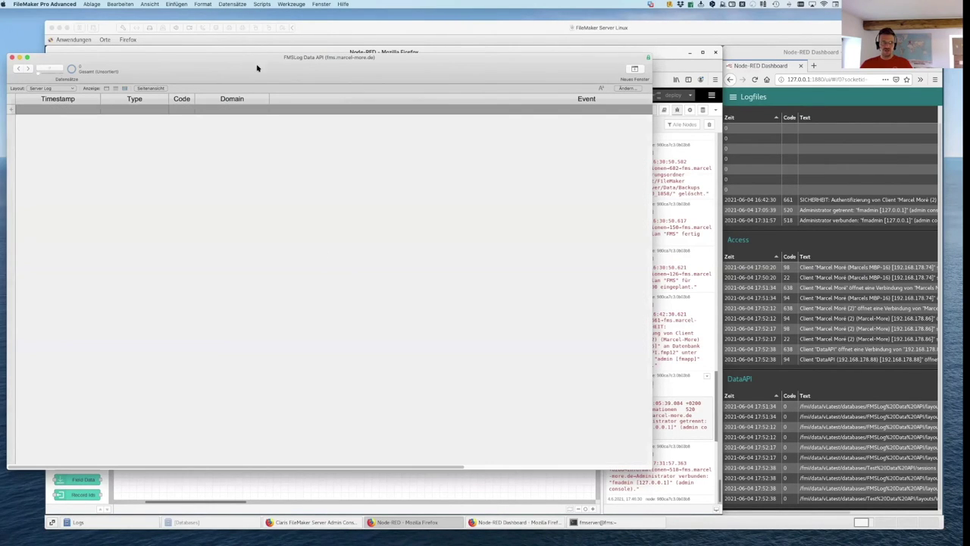
{"action": "left_click_drag", "start_coordinate": [257, 68], "coordinate": [246, 89]}
Step: Open the PLZ database on the FMS Linux host, signing in with account name and password
{"action": "left_click", "coordinate": [92, 4]}
{"action": "mouse_move", "coordinate": [101, 31]}
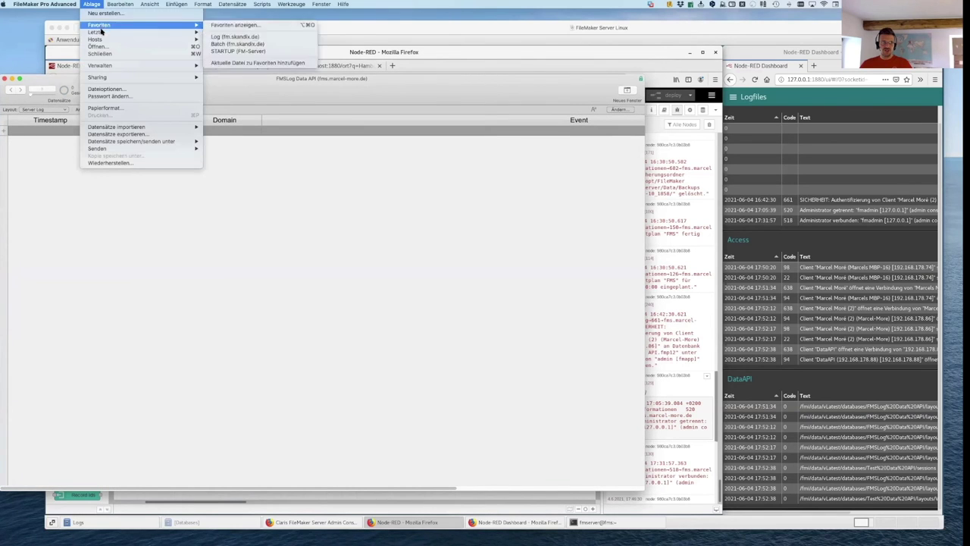
{"action": "key", "text": "super+shift+o"}
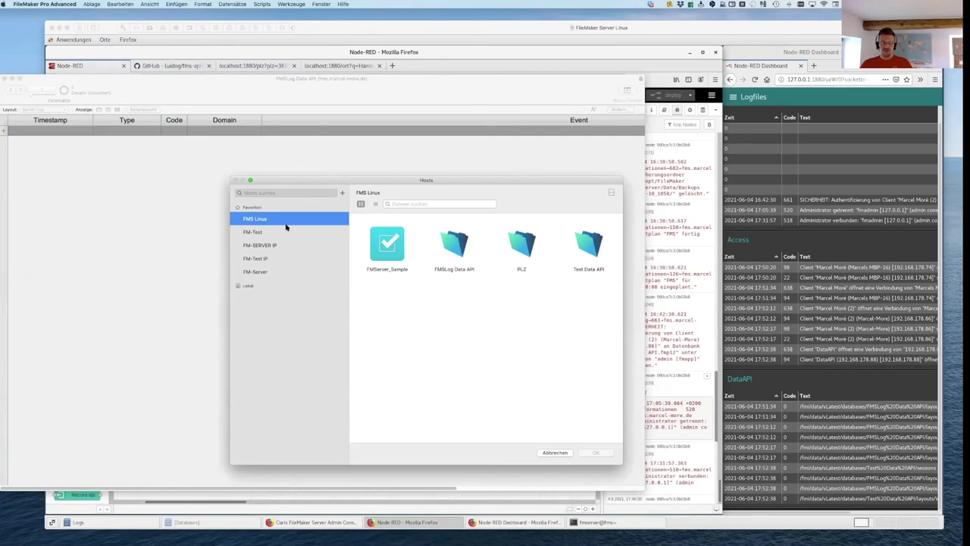
{"action": "left_click", "coordinate": [525, 238]}
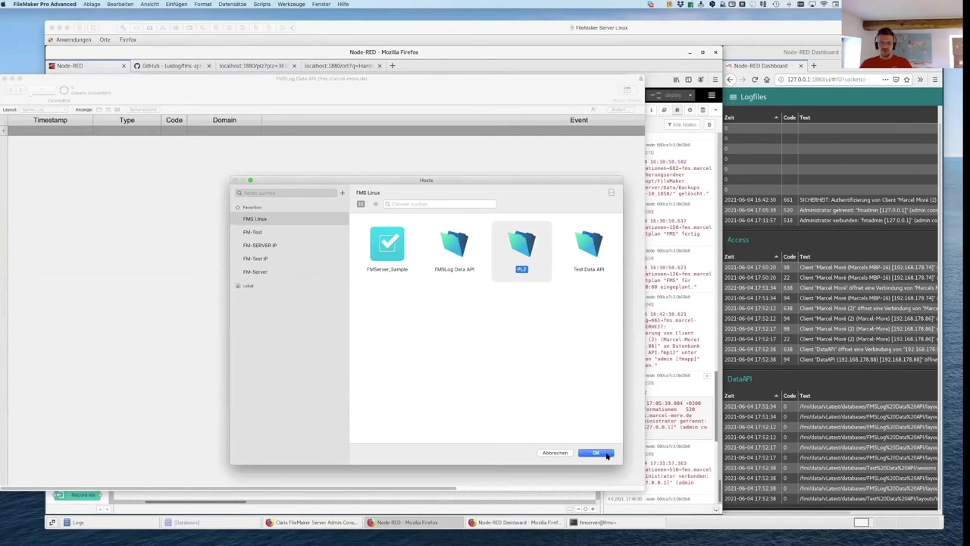
{"action": "left_click", "coordinate": [605, 454]}
{"action": "key", "text": "shift+Tab"}
{"action": "type", "text": "admin"}
{"action": "key", "text": "Tab"}
{"action": "type", "text": "•••••"}
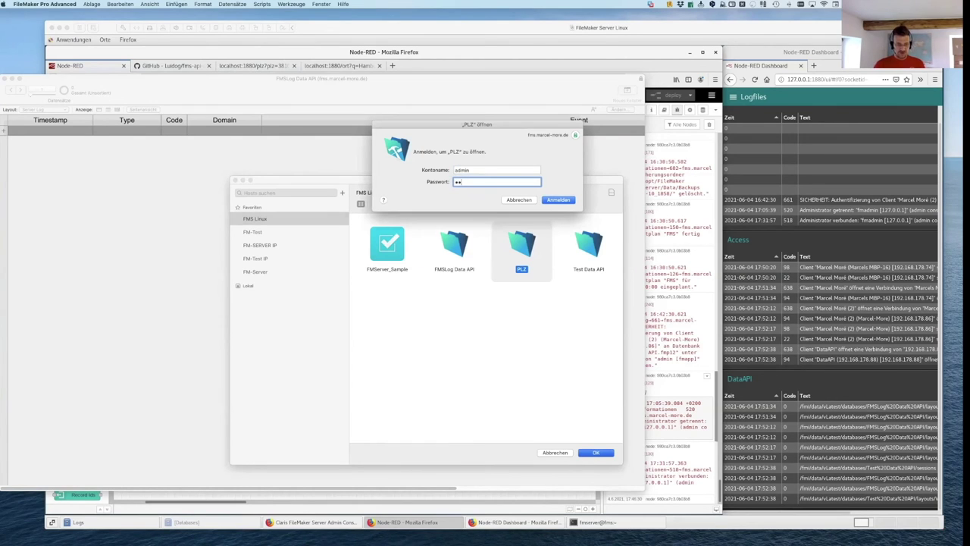
{"action": "left_click", "coordinate": [569, 199]}
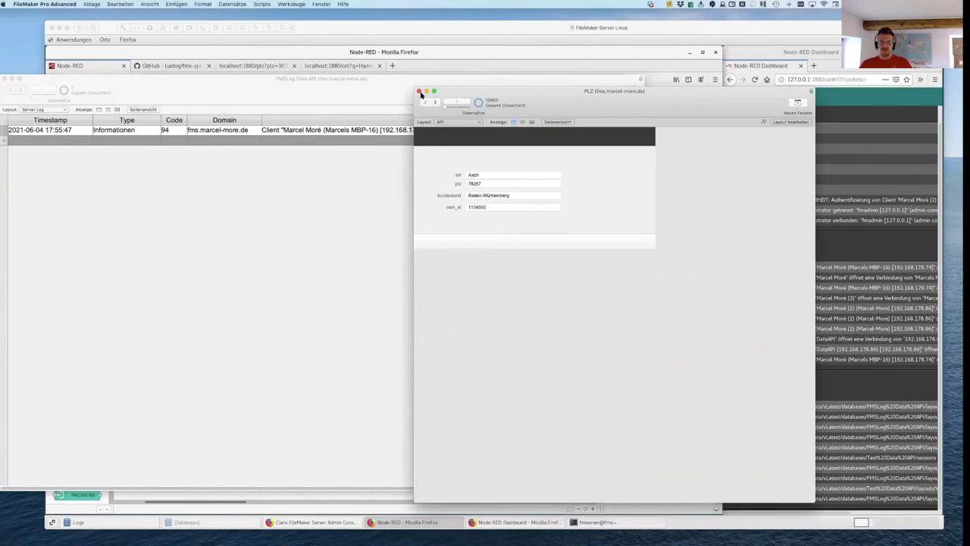
Step: Close the PLZ database window and bring the Node-RED flow back to the front
{"action": "left_click", "coordinate": [419, 92]}
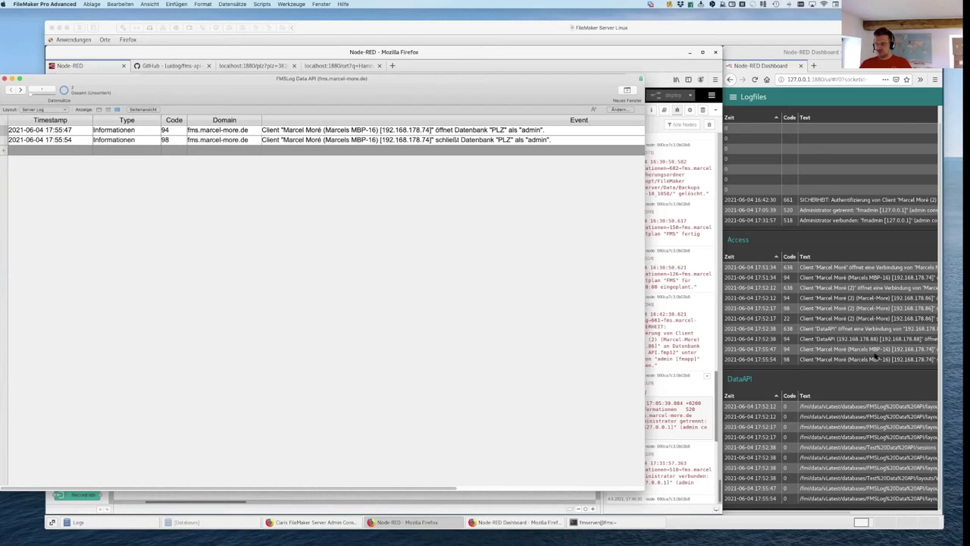
{"action": "left_click_drag", "start_coordinate": [401, 84], "coordinate": [383, 93]}
{"action": "left_click", "coordinate": [340, 28]}
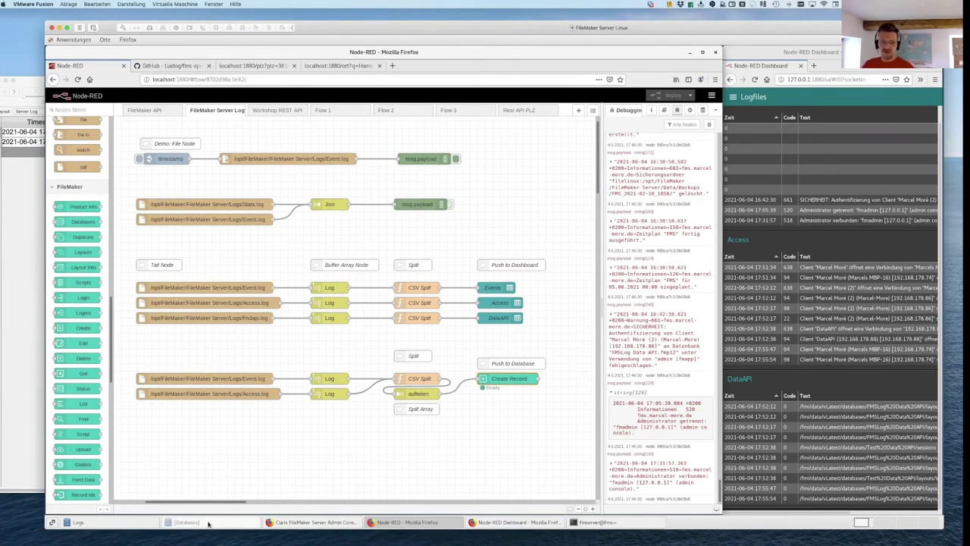
Step: In the Admin Console backups list, start an immediate backup of the databases and confirm
{"action": "left_click", "coordinate": [347, 525]}
{"action": "left_click_drag", "start_coordinate": [106, 26], "coordinate": [351, 23]}
{"action": "left_click", "coordinate": [429, 116]}
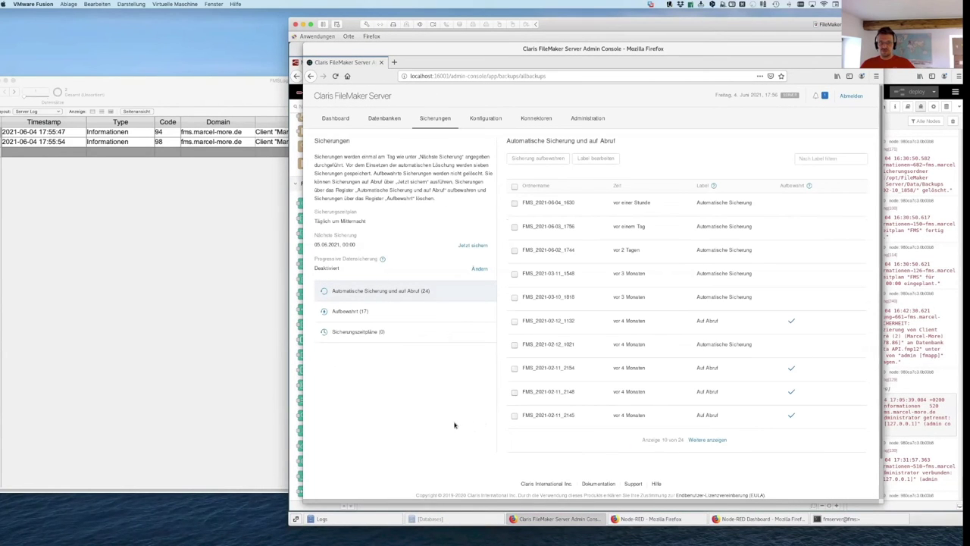
{"action": "left_click", "coordinate": [473, 246]}
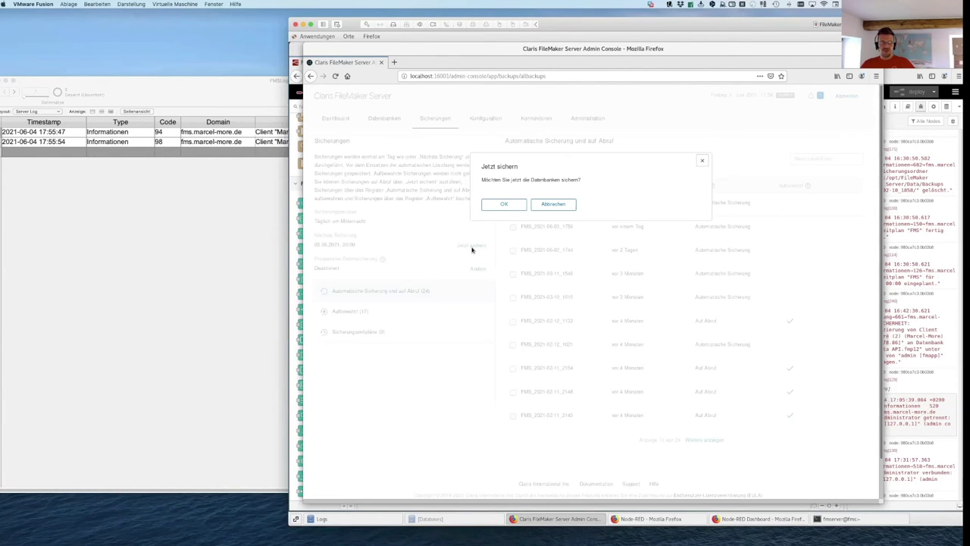
{"action": "left_click", "coordinate": [504, 204]}
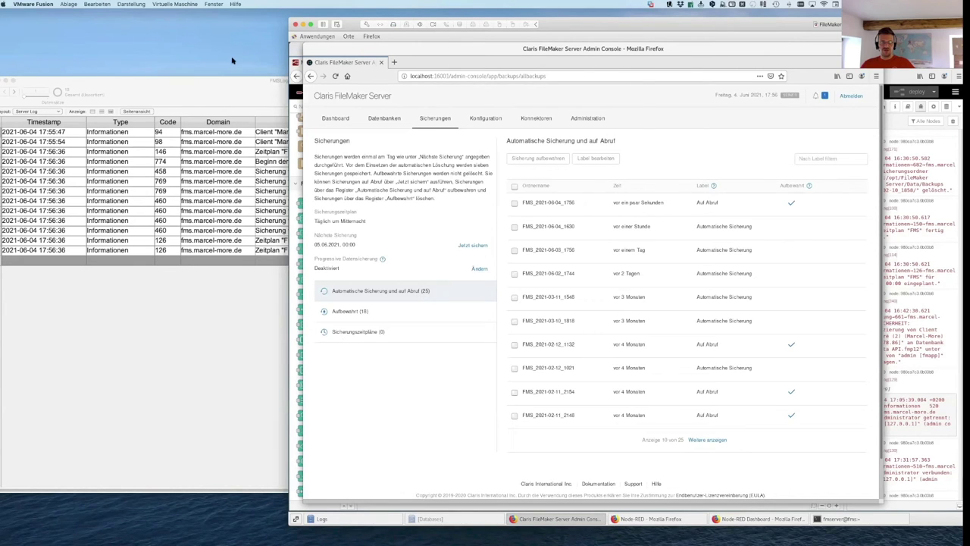
{"action": "left_click", "coordinate": [233, 86]}
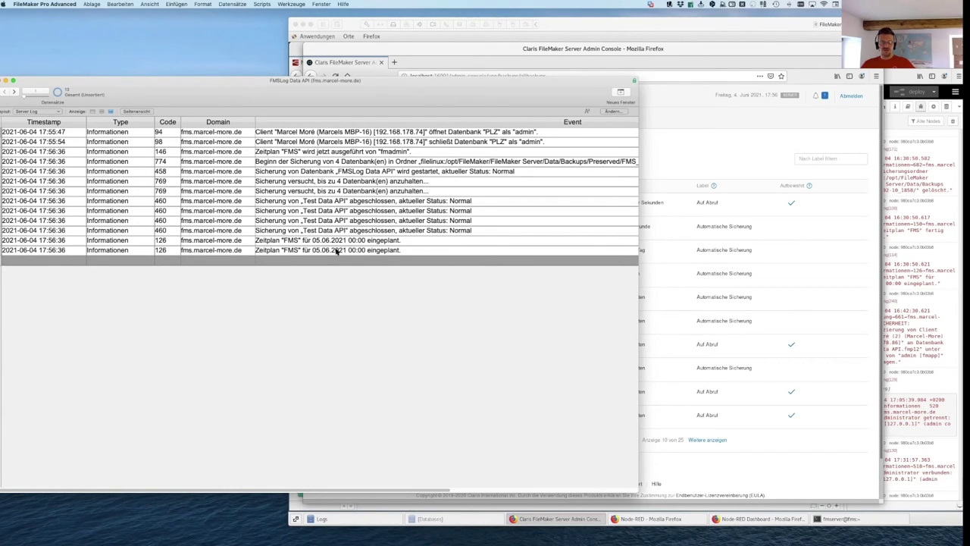
Step: Move the VMware window aside and bring the Node-RED flow window forward
{"action": "left_click", "coordinate": [590, 34]}
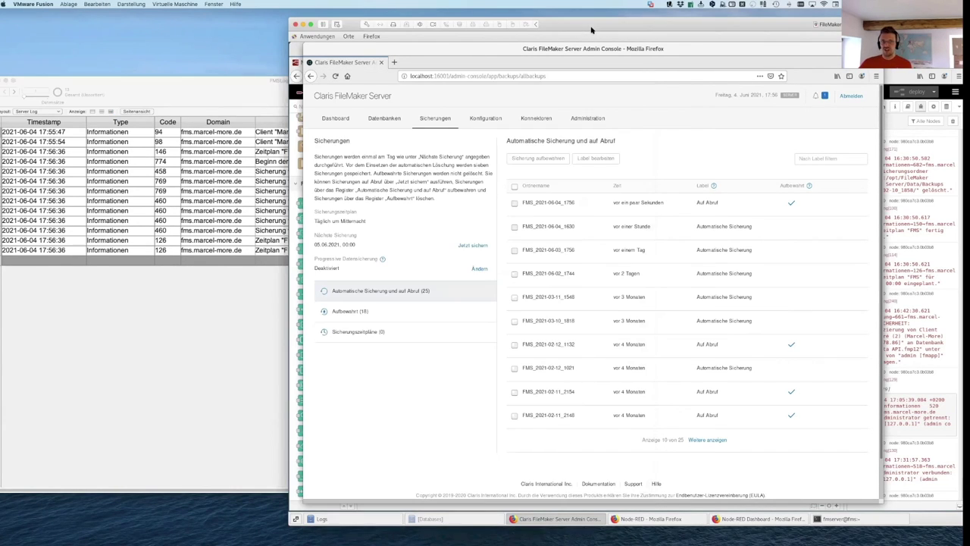
{"action": "left_click_drag", "start_coordinate": [589, 33], "coordinate": [358, 31]}
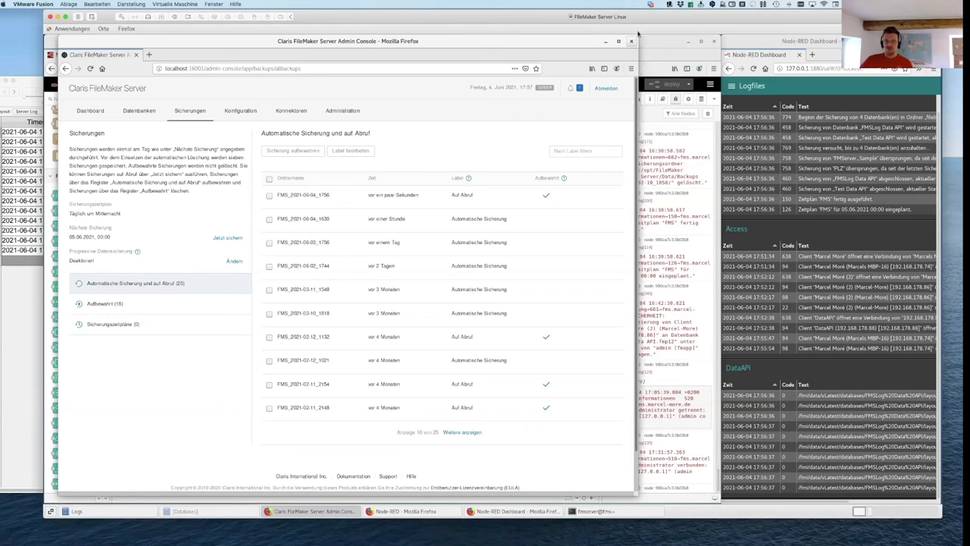
{"action": "left_click_drag", "start_coordinate": [642, 21], "coordinate": [653, 22]}
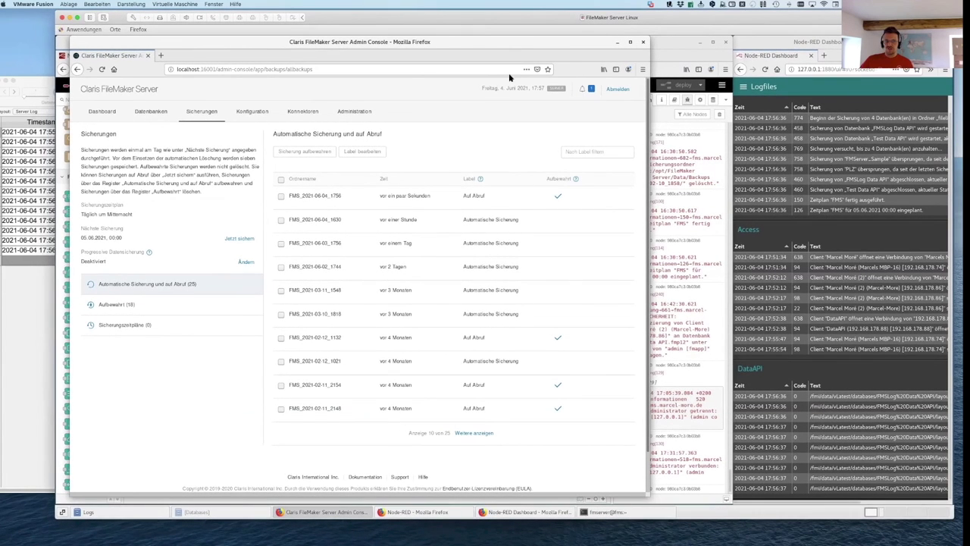
{"action": "left_click", "coordinate": [670, 43]}
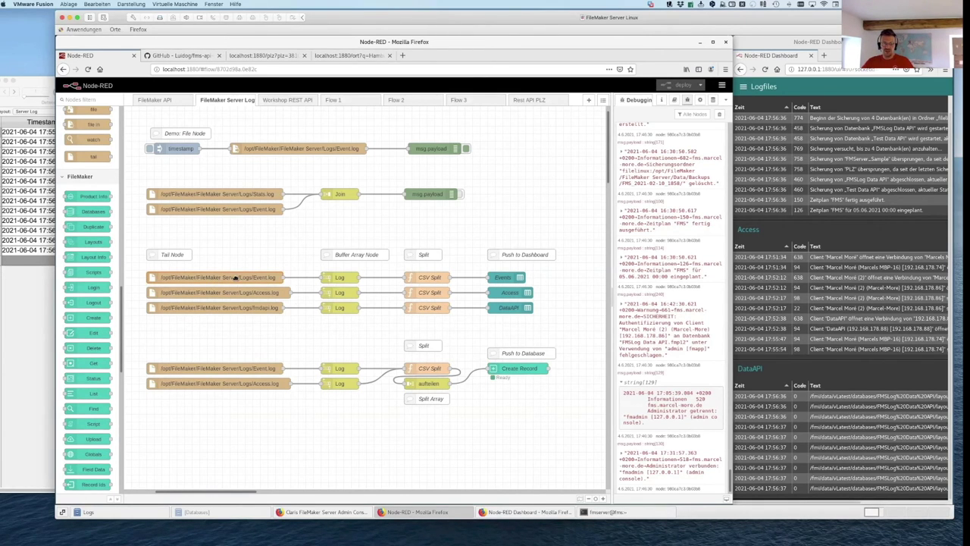
{"action": "double_click", "coordinate": [356, 149]}
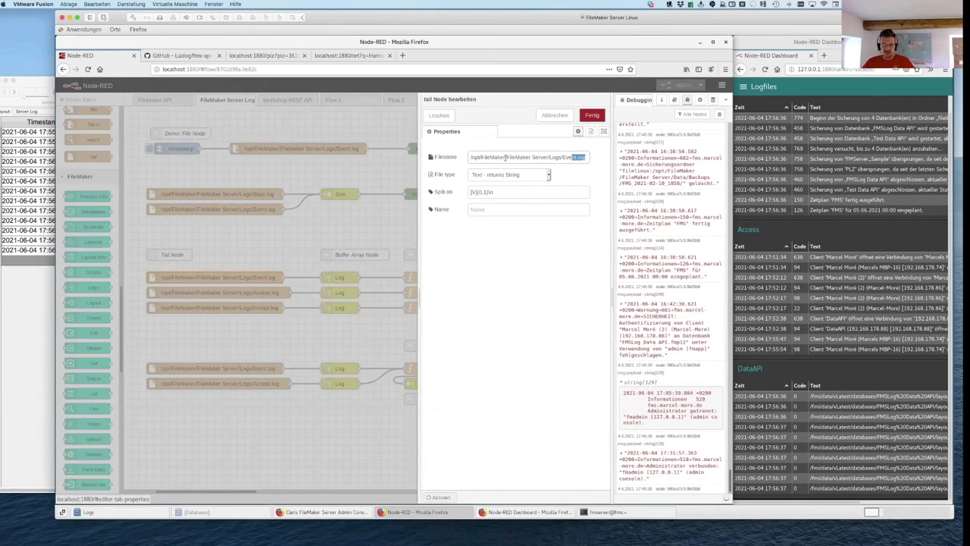
{"action": "key", "text": "ctrl+a"}
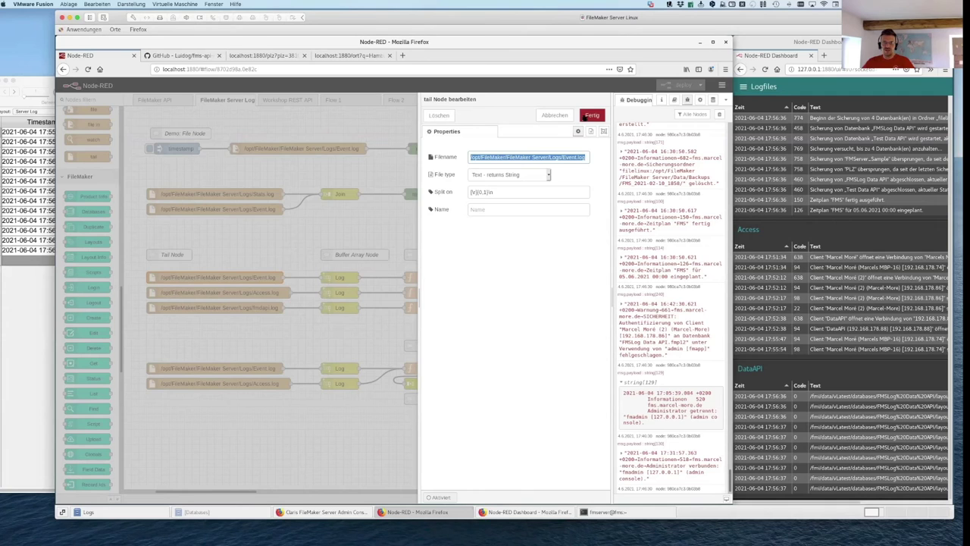
{"action": "left_click", "coordinate": [568, 114]}
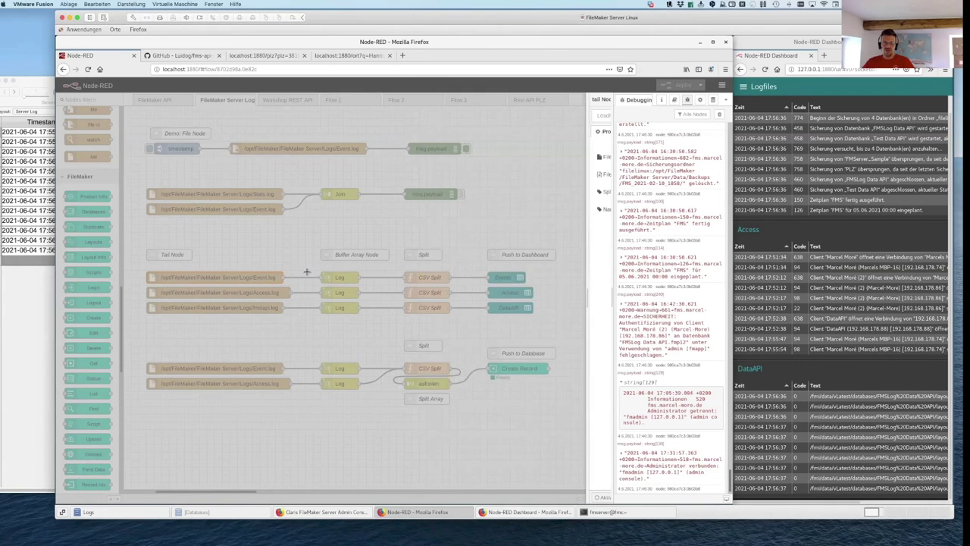
{"action": "double_click", "coordinate": [338, 278]}
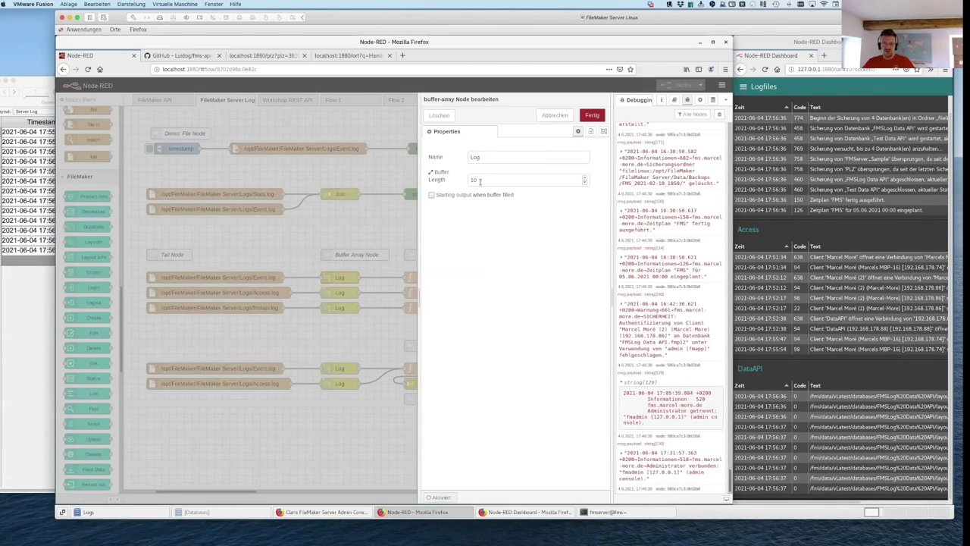
{"action": "left_click", "coordinate": [552, 115]}
{"action": "double_click", "coordinate": [425, 279]}
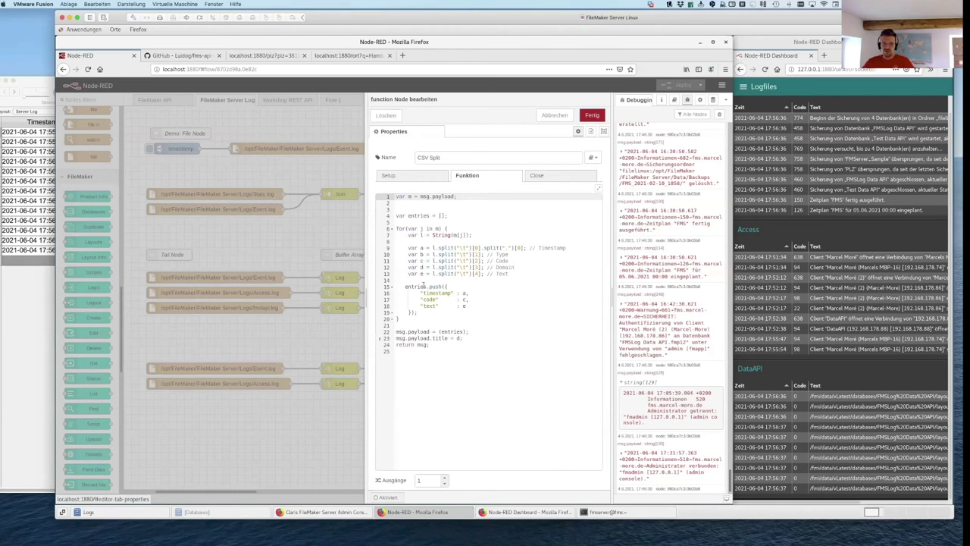
{"action": "left_click_drag", "start_coordinate": [444, 293], "coordinate": [423, 311]}
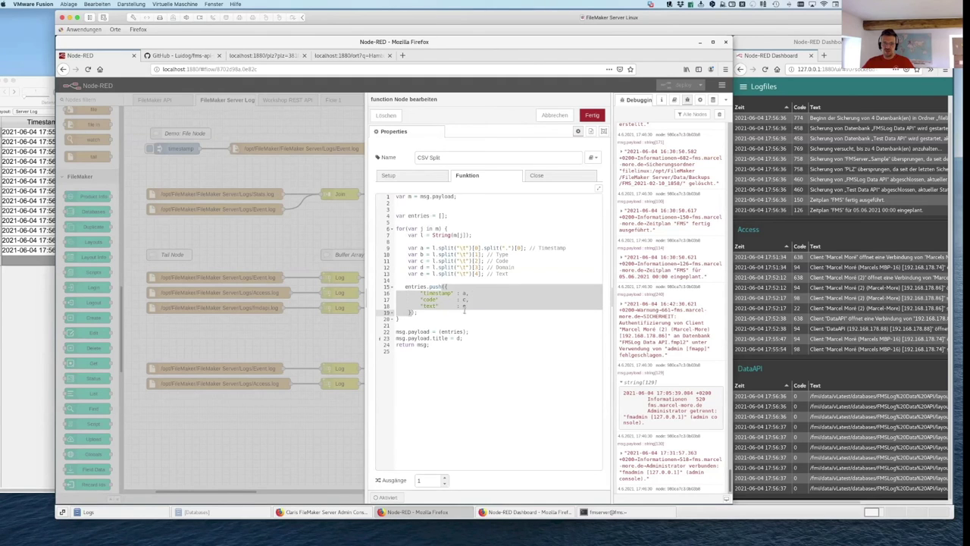
{"action": "left_click", "coordinate": [554, 117]}
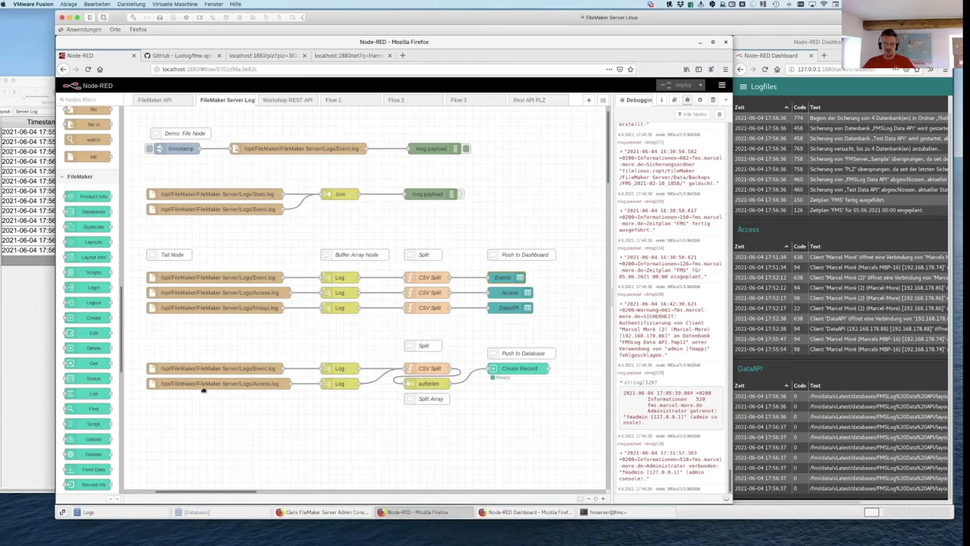
Step: Inspect the upper Log node's buffer length setting and cancel without changes
{"action": "double_click", "coordinate": [341, 369]}
{"action": "double_click", "coordinate": [471, 180]}
{"action": "left_click", "coordinate": [20, 303]}
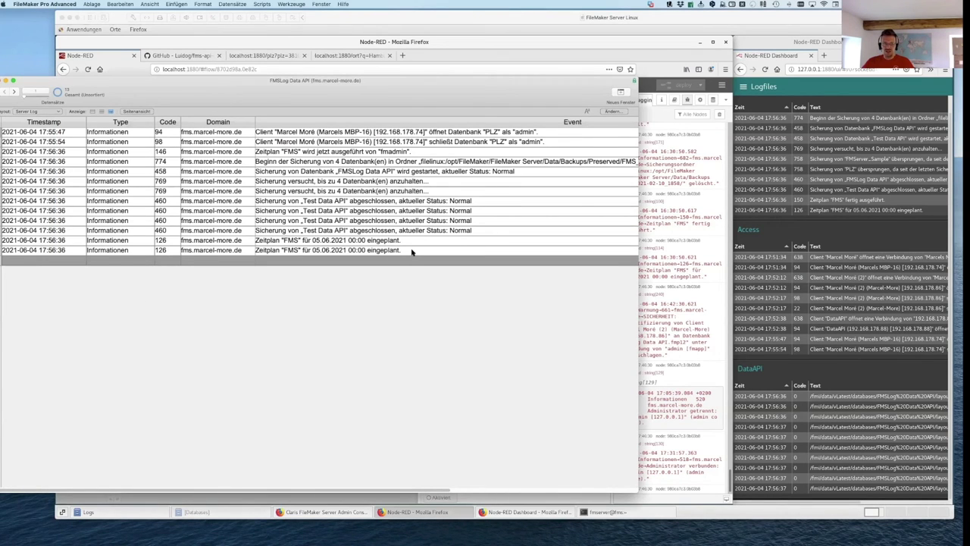
{"action": "left_click_drag", "start_coordinate": [247, 81], "coordinate": [247, 102]}
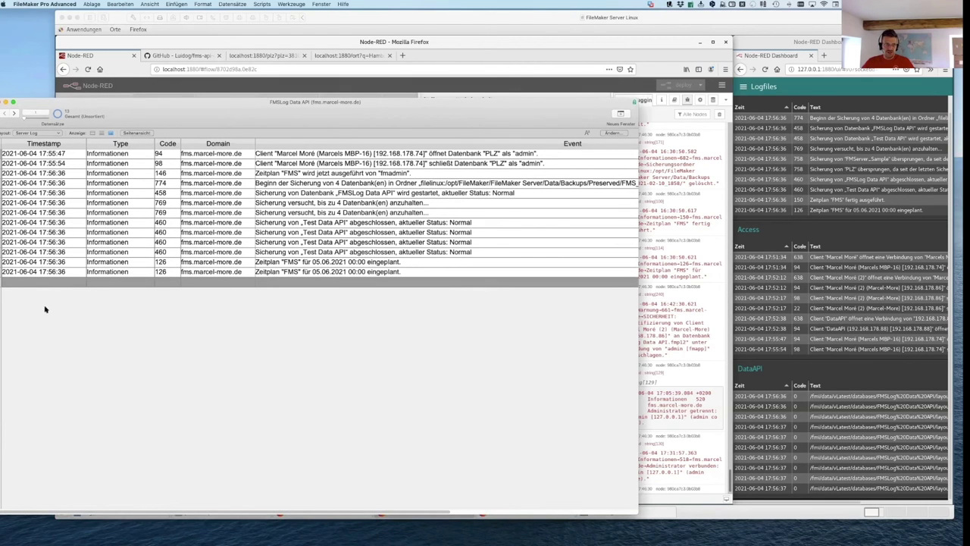
{"action": "left_click", "coordinate": [549, 18]}
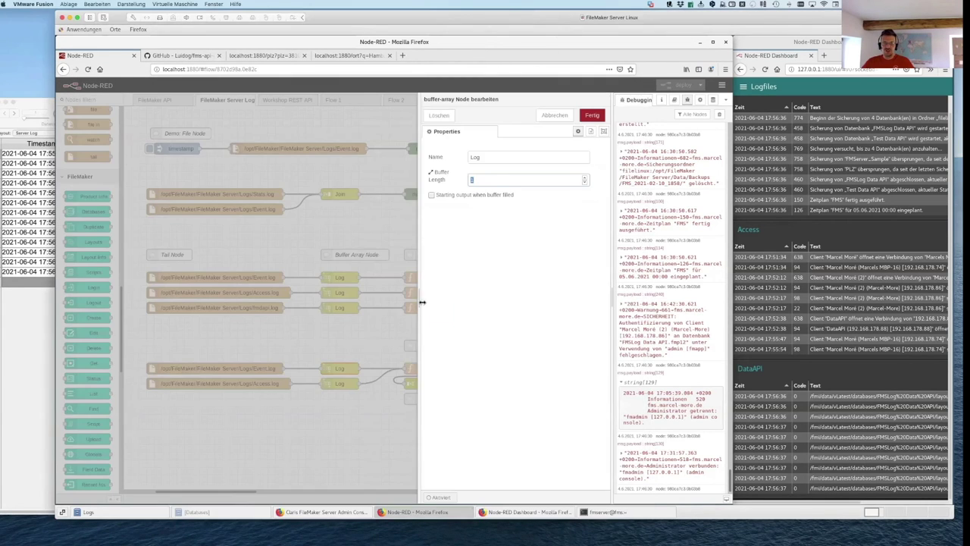
{"action": "left_click", "coordinate": [555, 116]}
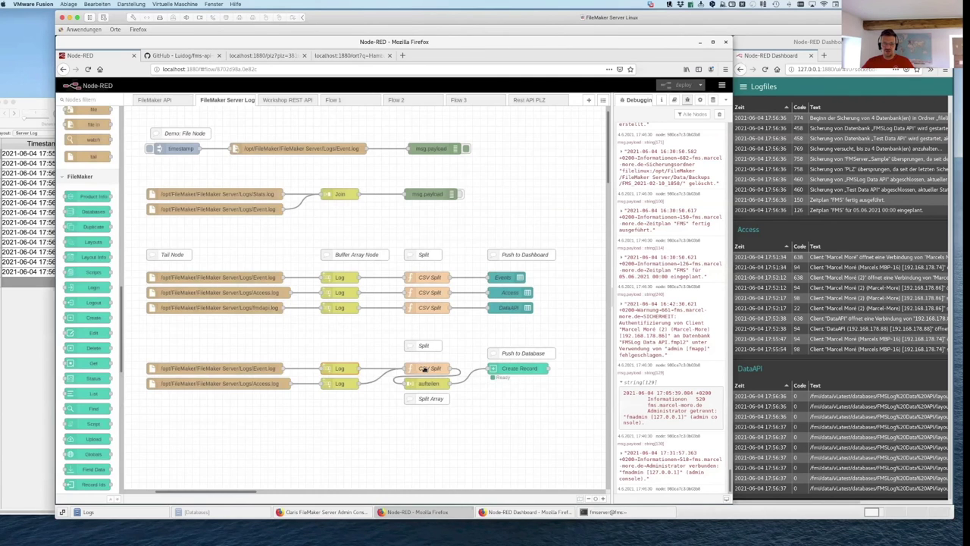
Step: Review the lower CSV Split function's entries.push code block and cancel without changes
{"action": "left_click", "coordinate": [427, 369]}
{"action": "double_click", "coordinate": [427, 369]}
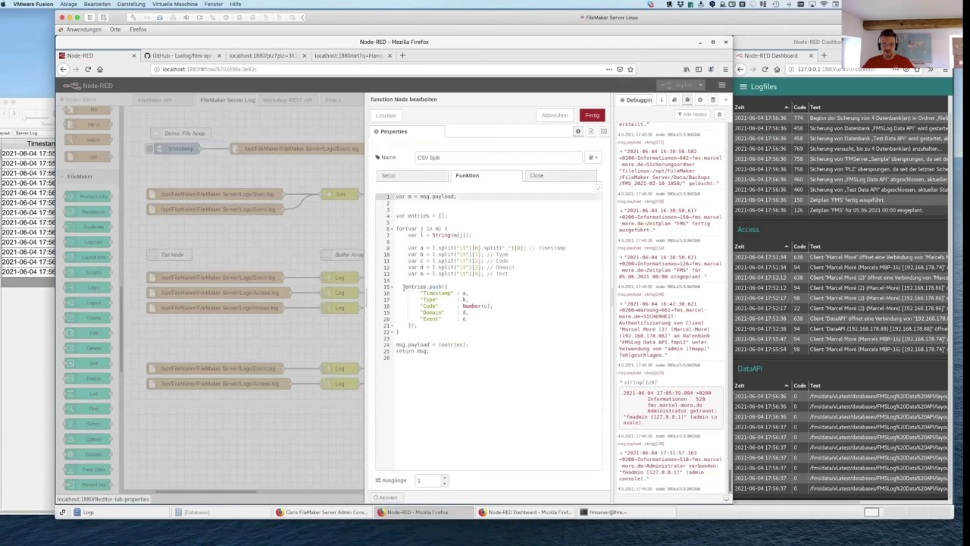
{"action": "left_click", "coordinate": [405, 289]}
{"action": "left_click_drag", "start_coordinate": [431, 318], "coordinate": [431, 326]}
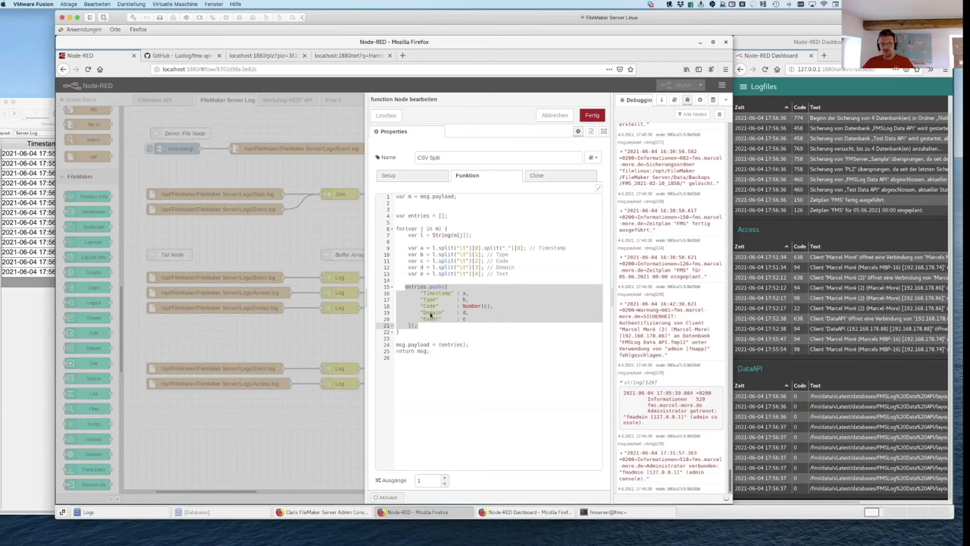
{"action": "left_click", "coordinate": [556, 115]}
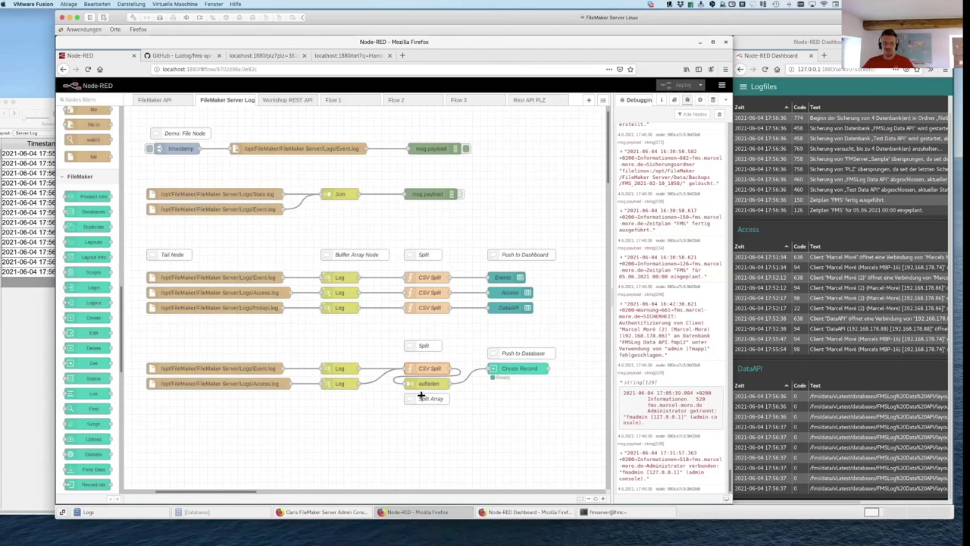
Step: Review the aufteilen and Create Record node settings, cancel both, then bring FileMaker forward
{"action": "double_click", "coordinate": [427, 384]}
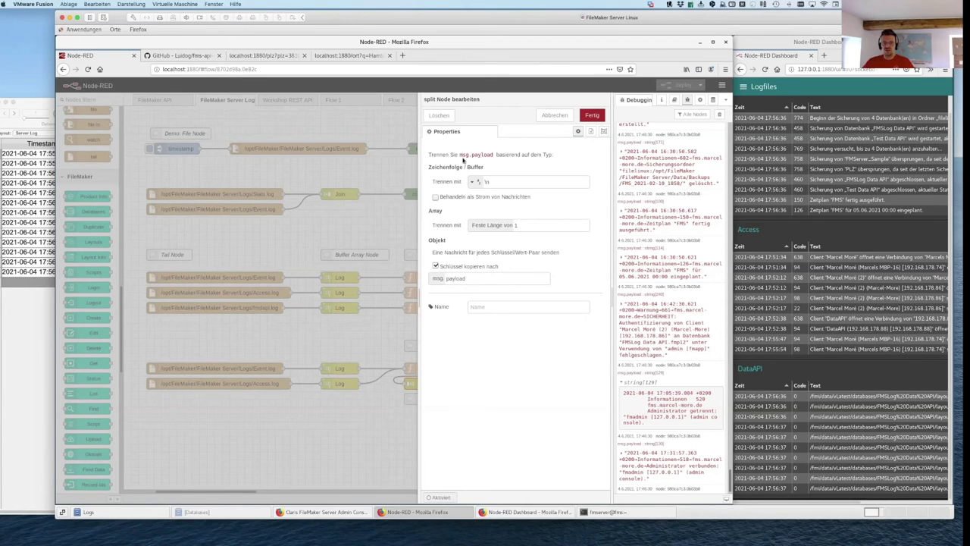
{"action": "left_click", "coordinate": [554, 115]}
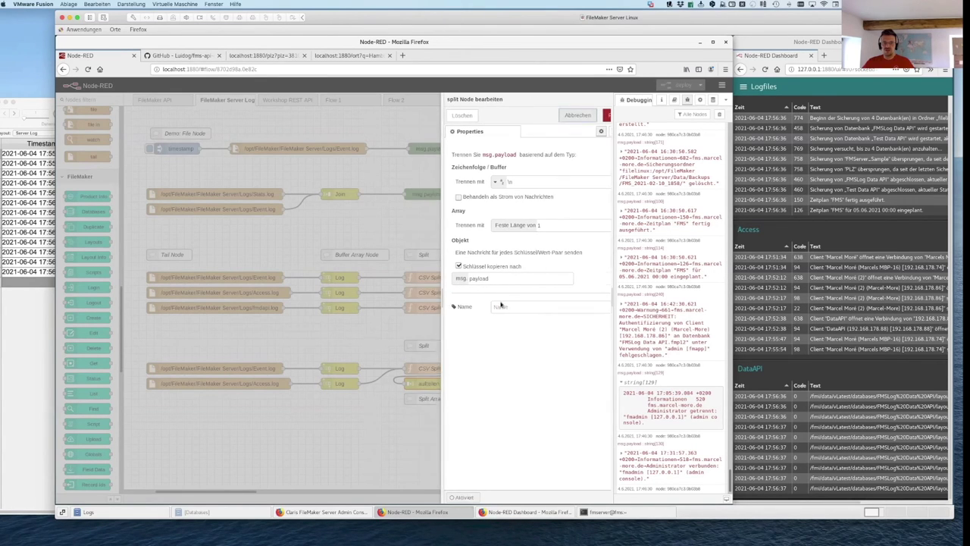
{"action": "double_click", "coordinate": [506, 369]}
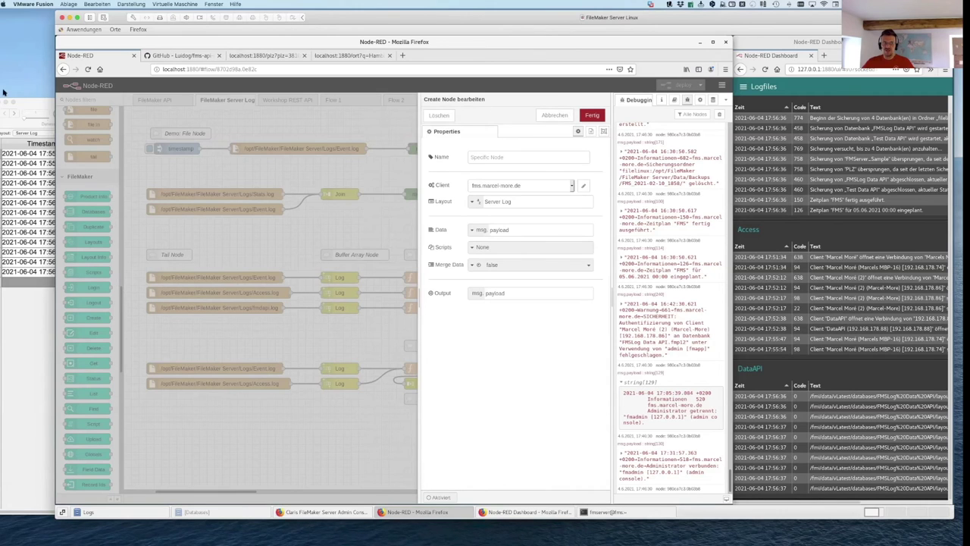
{"action": "left_click", "coordinate": [555, 115]}
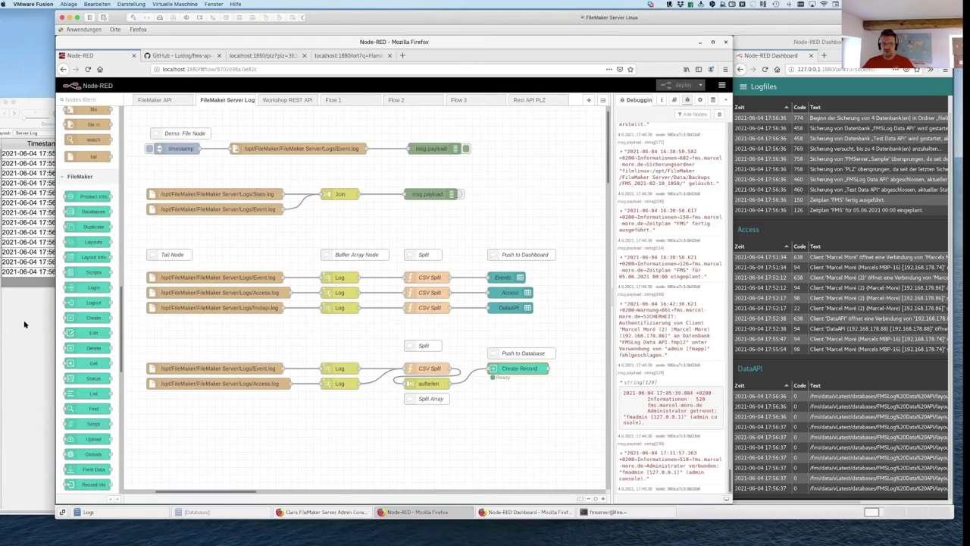
{"action": "left_click", "coordinate": [23, 324]}
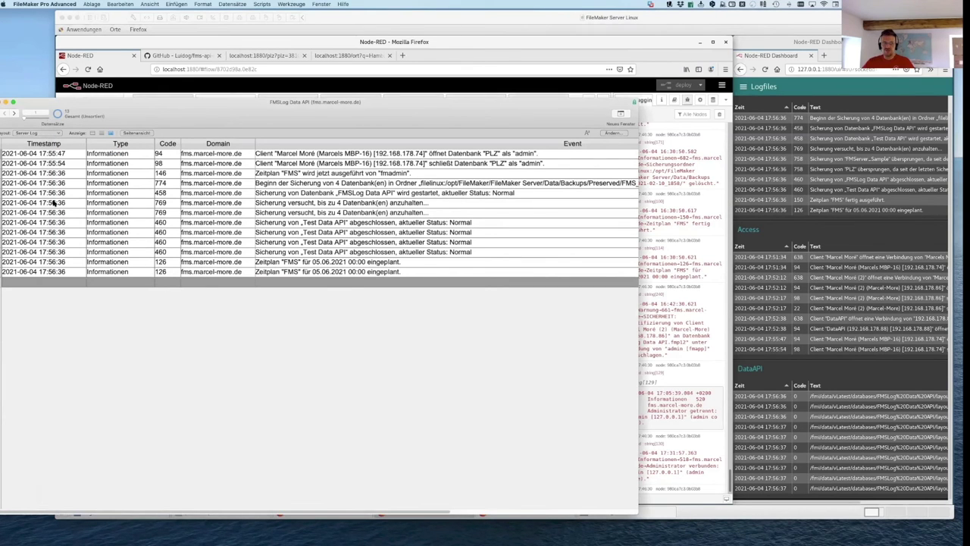
Step: Reposition the FMSLog Data API window and choose Server Log iOS from the Layout popup
{"action": "left_click_drag", "start_coordinate": [174, 107], "coordinate": [170, 272]}
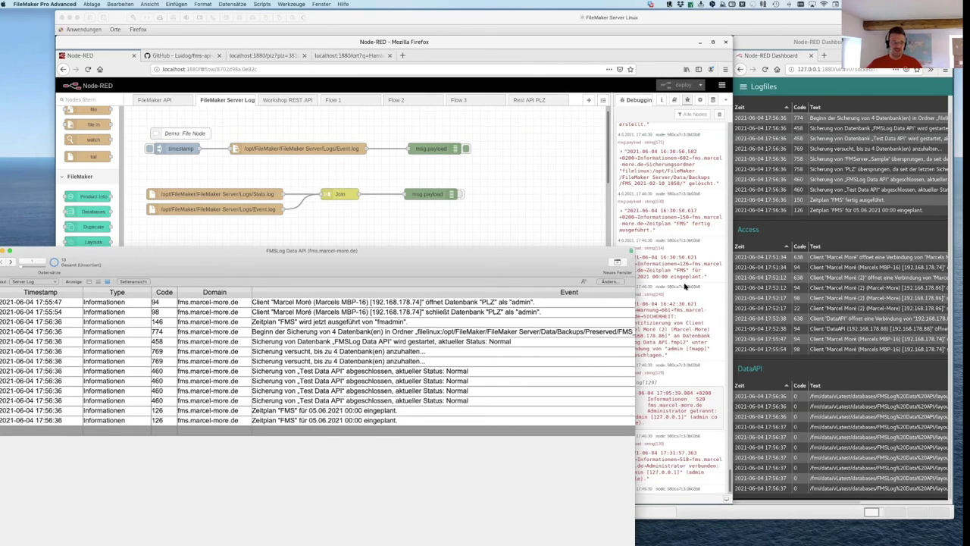
{"action": "left_click", "coordinate": [864, 5]}
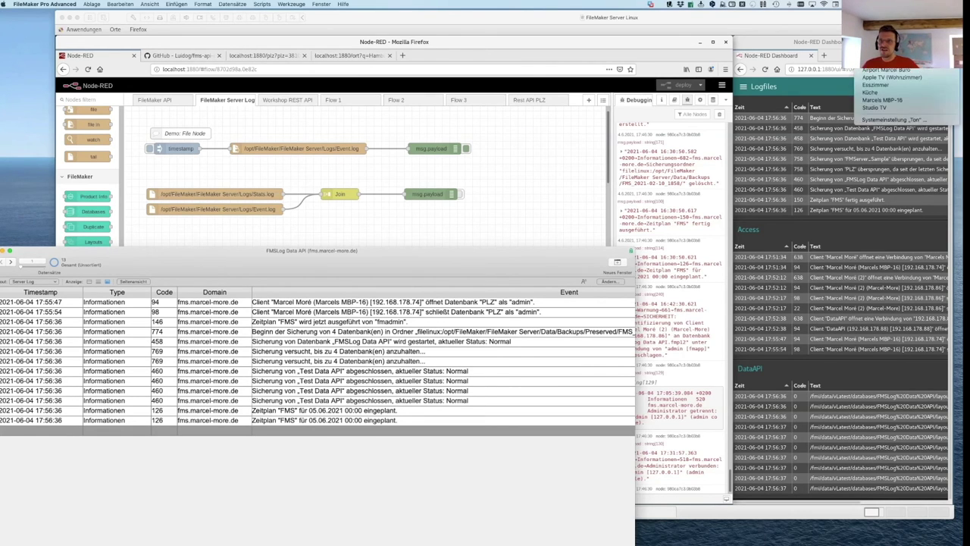
{"action": "left_click", "coordinate": [830, 21]}
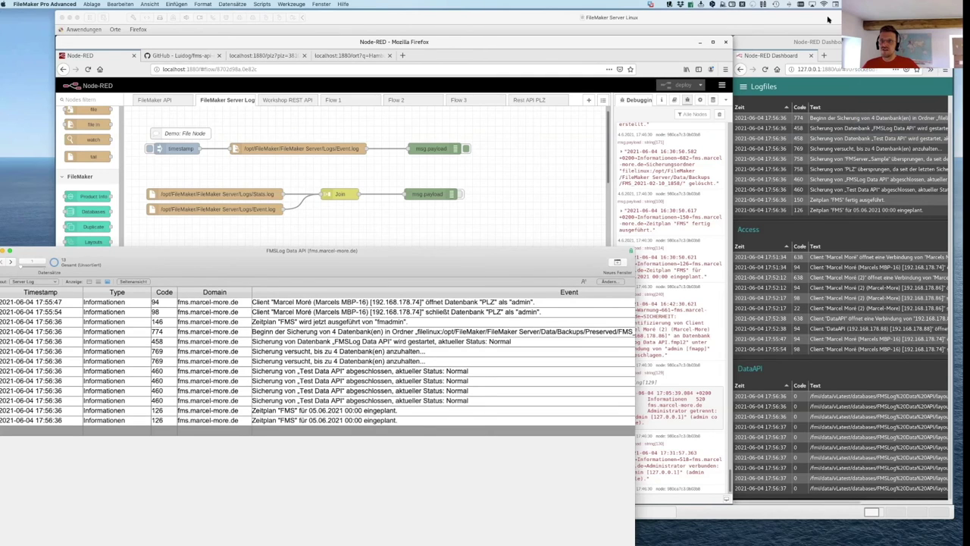
{"action": "left_click", "coordinate": [837, 3]}
{"action": "left_click", "coordinate": [837, 4]}
{"action": "left_click_drag", "start_coordinate": [430, 259], "coordinate": [461, 109]}
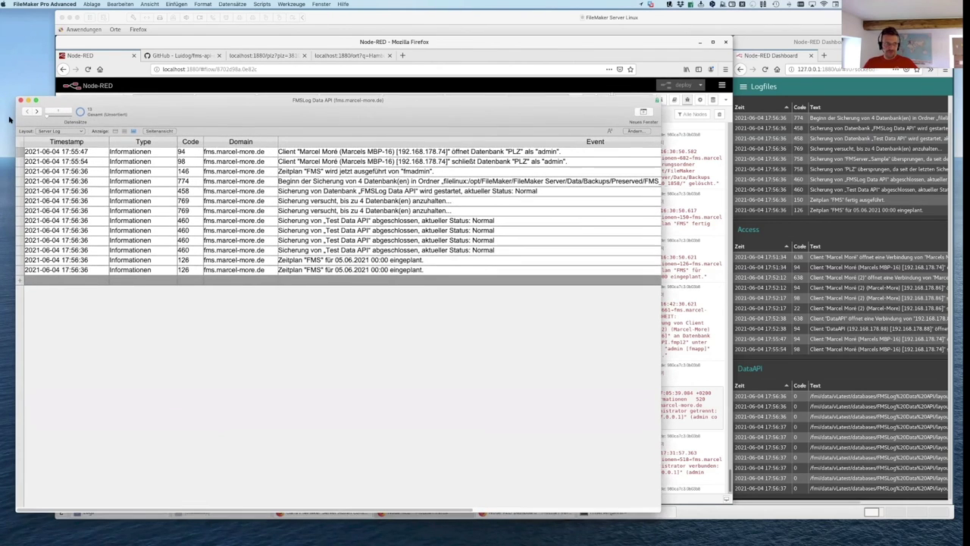
{"action": "left_click", "coordinate": [56, 132]}
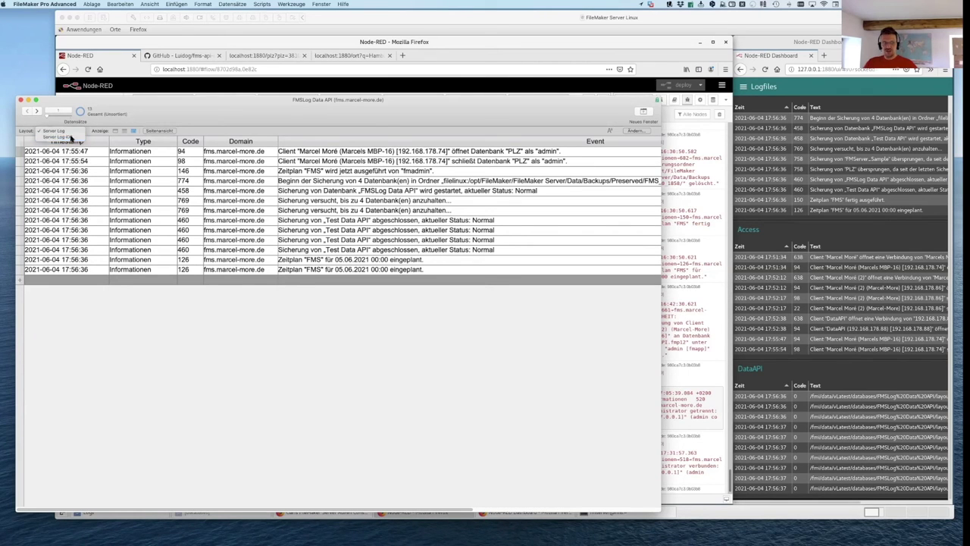
{"action": "left_click", "coordinate": [61, 136]}
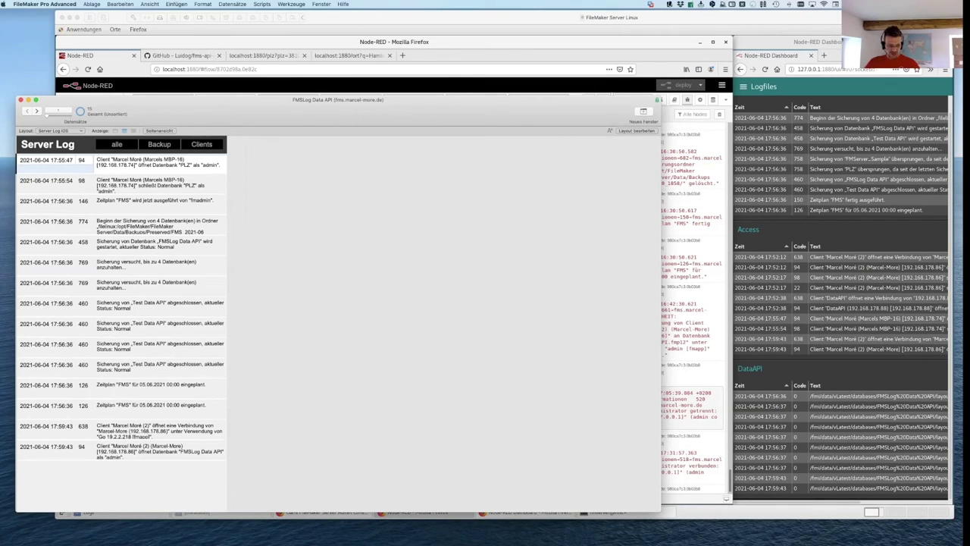
Step: Switch to Reflector 3, place the iPhone mirror at the left edge and Node-RED beside it
{"action": "key", "text": "super+Tab"}
{"action": "key", "text": "super+Tab"}
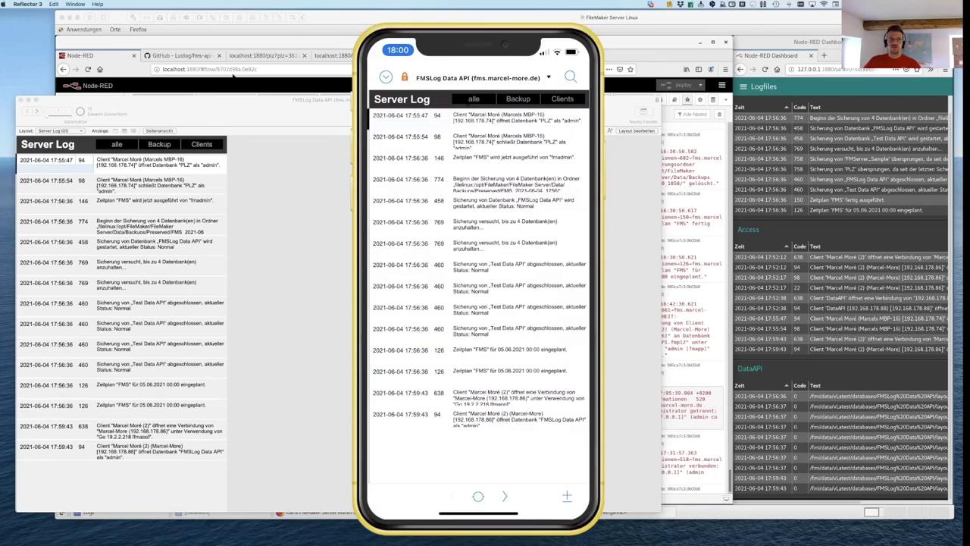
{"action": "left_click_drag", "start_coordinate": [178, 109], "coordinate": [165, 536]}
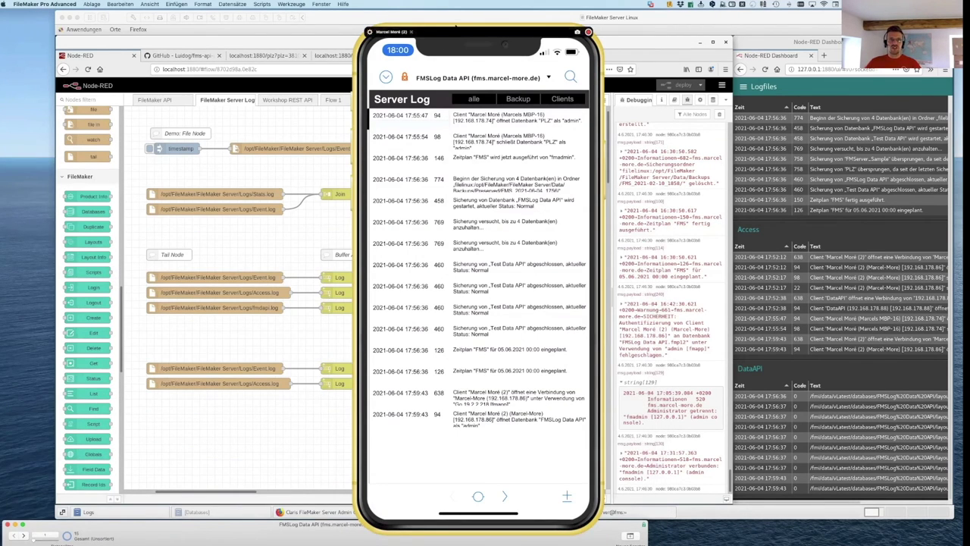
{"action": "left_click", "coordinate": [446, 31]}
{"action": "left_click_drag", "start_coordinate": [467, 43], "coordinate": [116, 44]}
{"action": "left_click_drag", "start_coordinate": [386, 16], "coordinate": [609, 16]}
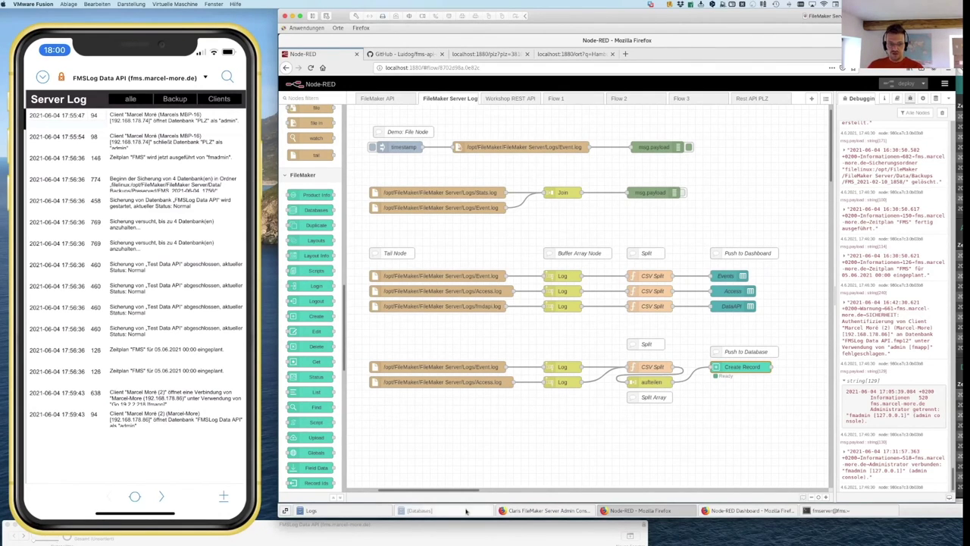
Step: Run 'Jetzt sichern' in the Admin Console's Sicherungen tab and confirm with OK
{"action": "left_click", "coordinate": [562, 510]}
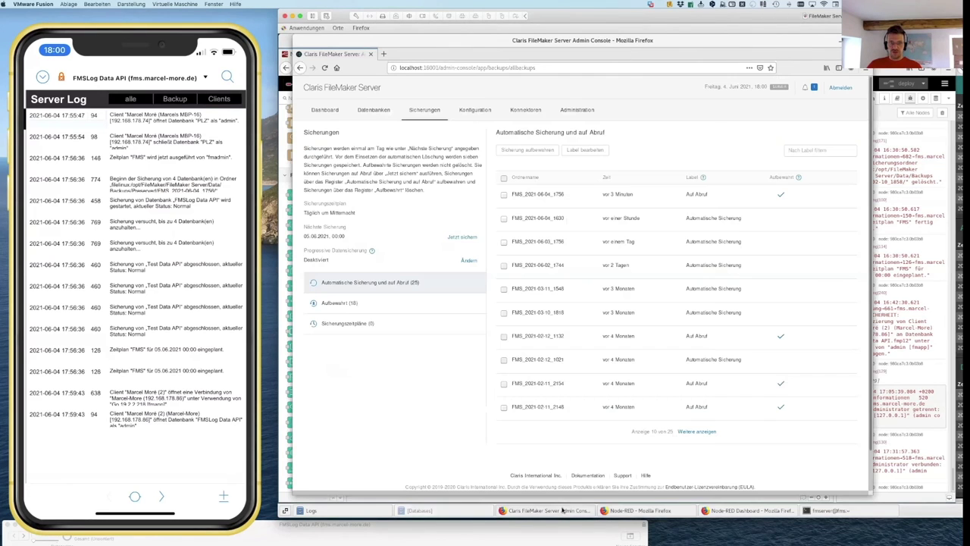
{"action": "left_click", "coordinate": [459, 237]}
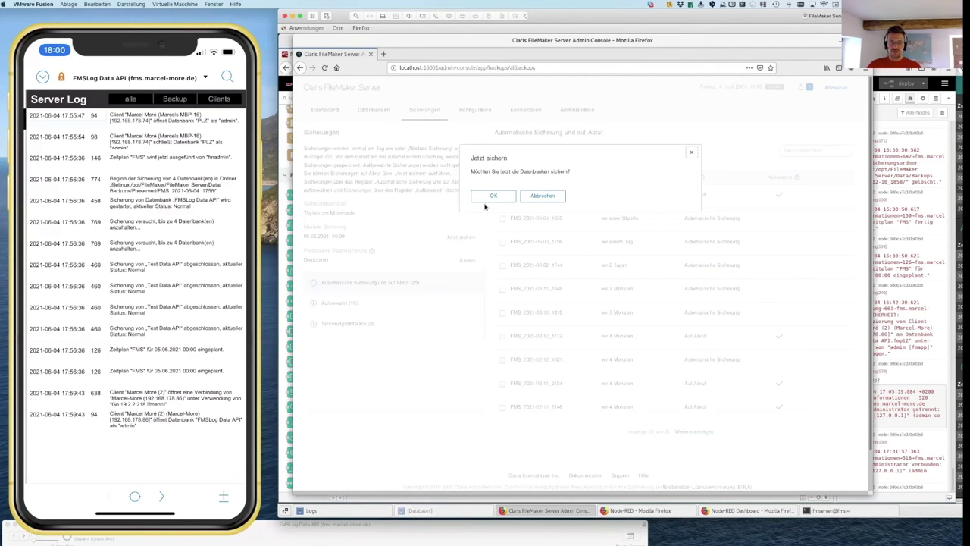
{"action": "left_click", "coordinate": [494, 196]}
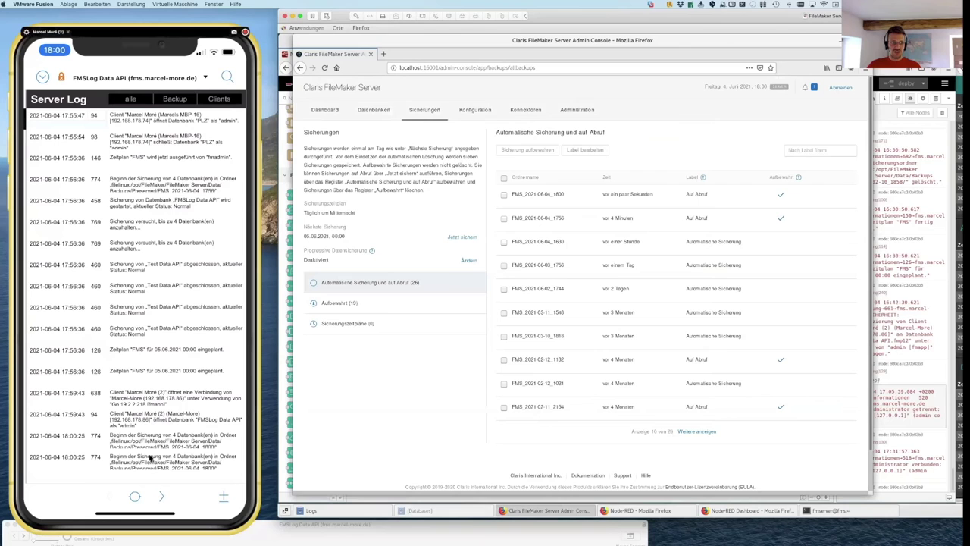
{"action": "left_click_drag", "start_coordinate": [150, 457], "coordinate": [140, 225]}
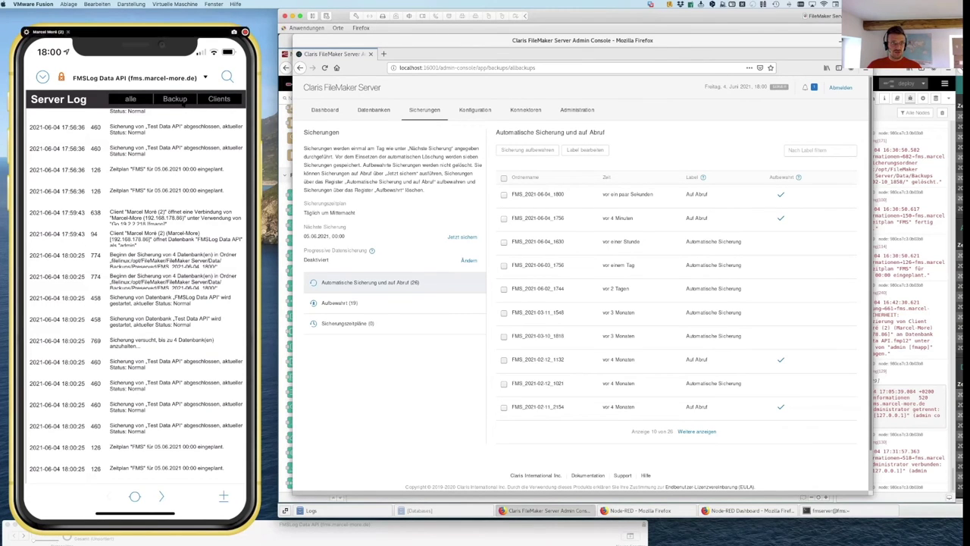
Step: Filter the iPhone server log by backup and client entries, then pick the new 18:00:25 backup entry
{"action": "left_click", "coordinate": [174, 98]}
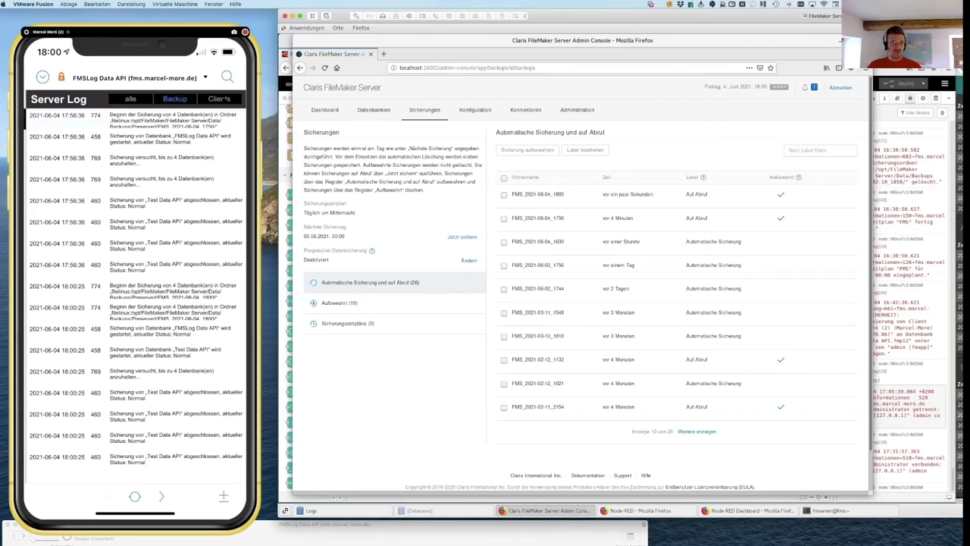
{"action": "left_click", "coordinate": [219, 99]}
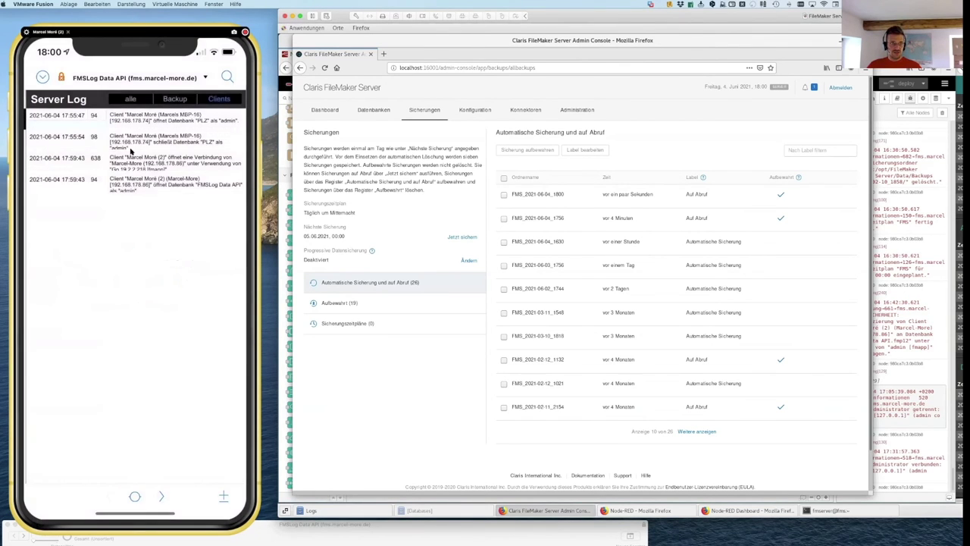
{"action": "left_click", "coordinate": [130, 98]}
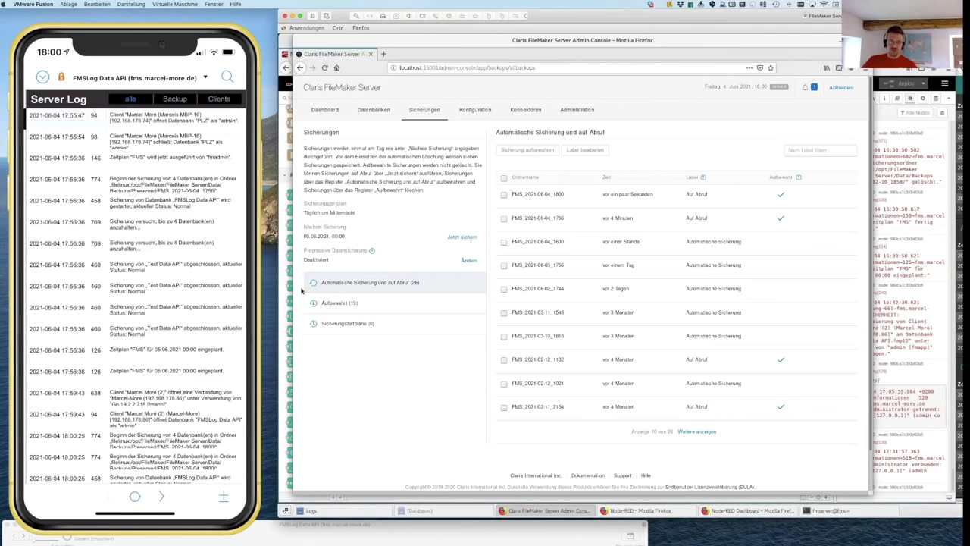
{"action": "left_click_drag", "start_coordinate": [576, 15], "coordinate": [486, 16]}
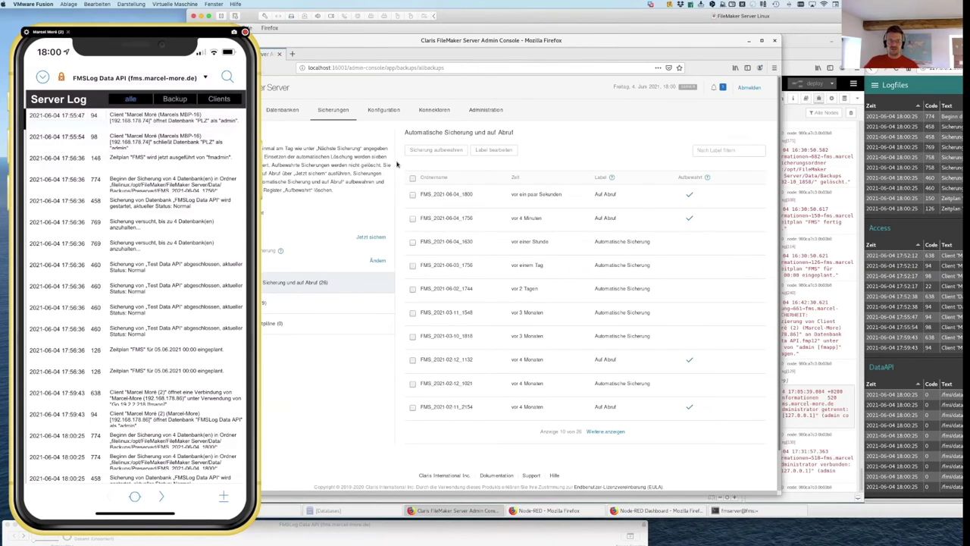
{"action": "left_click", "coordinate": [895, 157]}
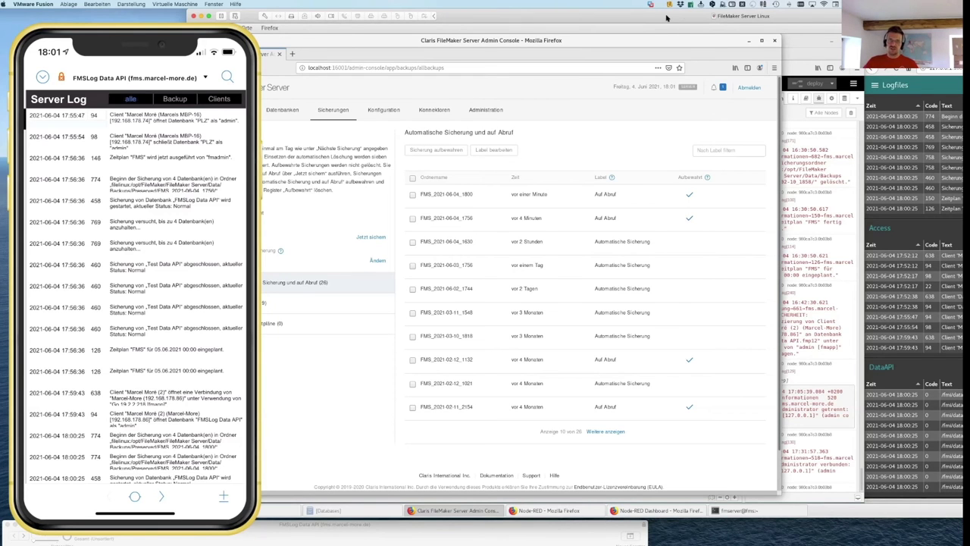
Step: Switch to Safari, move the iPhone mirror aside and show the Node-RED editor tab
{"action": "left_click_drag", "start_coordinate": [624, 18], "coordinate": [575, 21]}
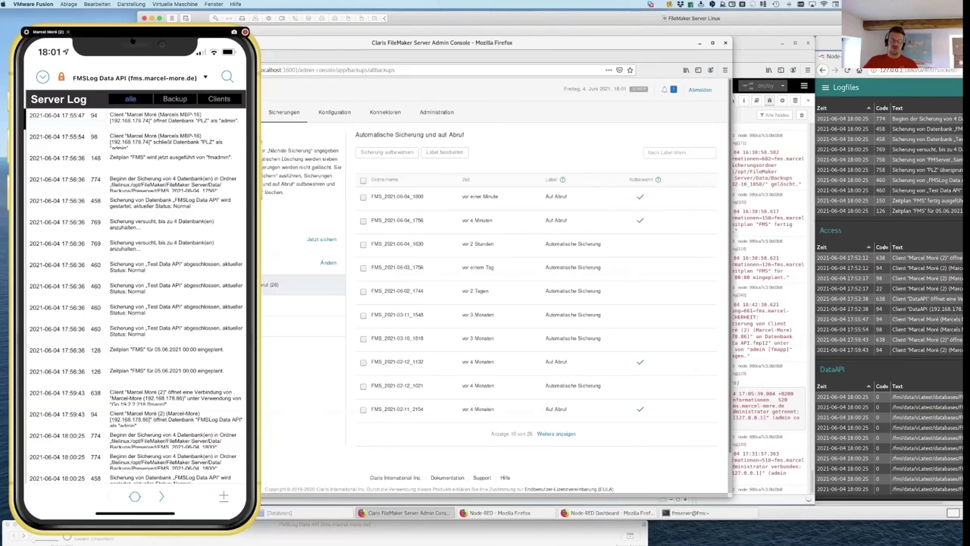
{"action": "left_click", "coordinate": [107, 45]}
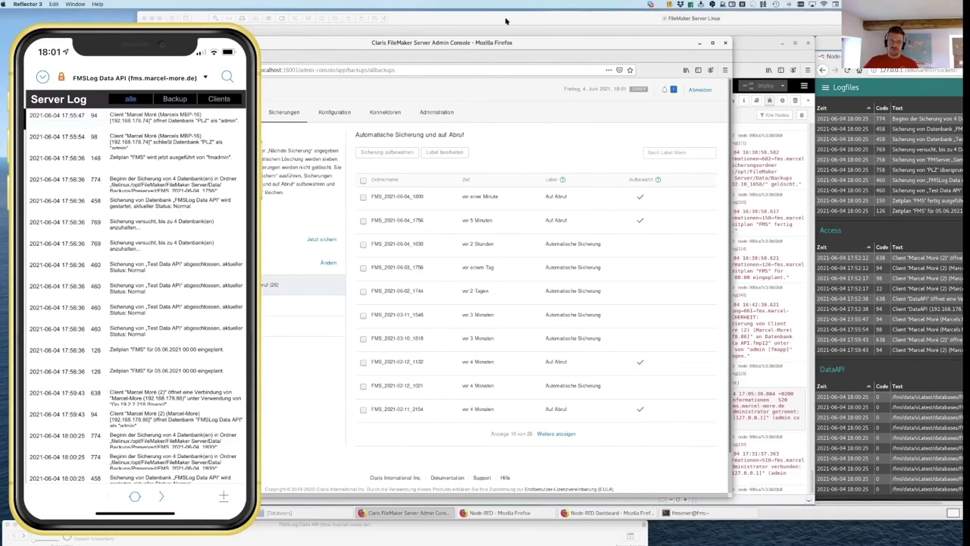
{"action": "key", "text": "super+Tab"}
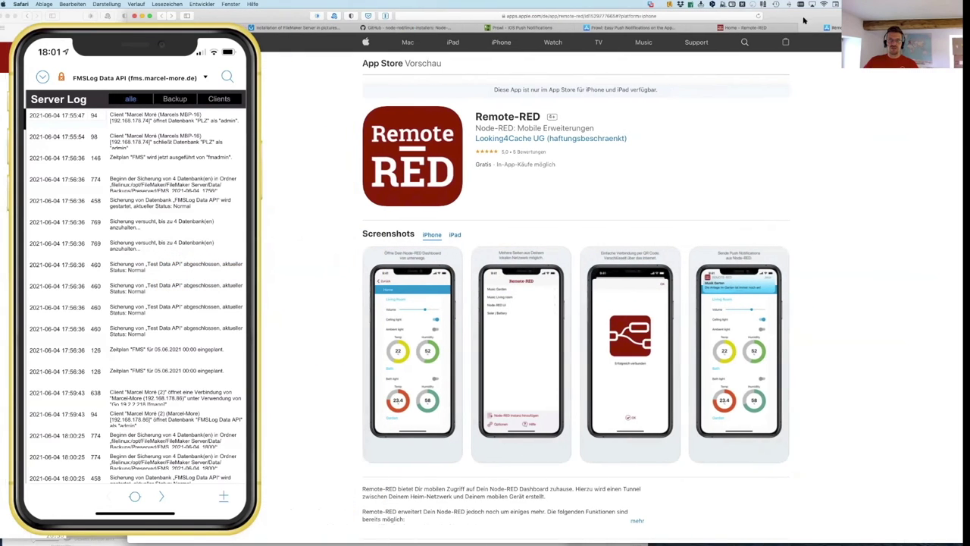
{"action": "left_click", "coordinate": [184, 68]}
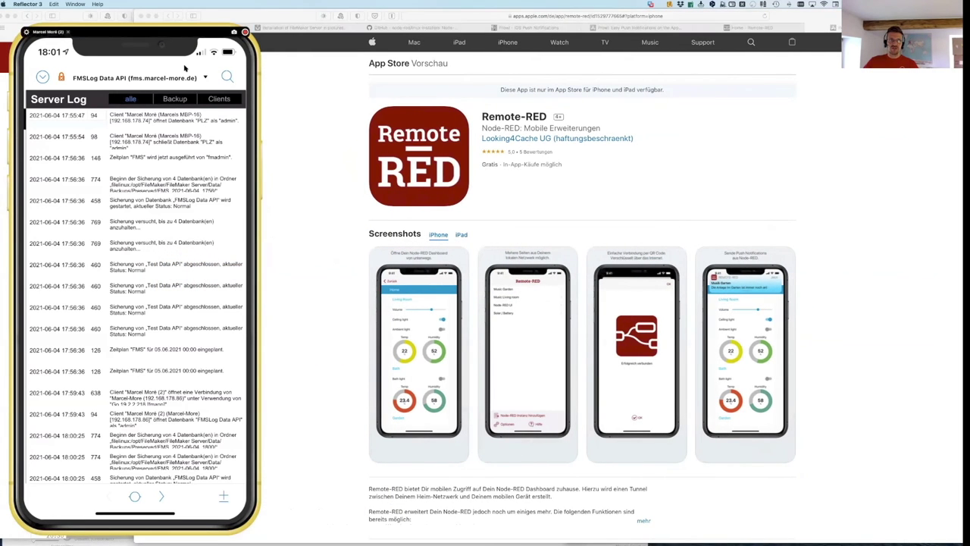
{"action": "left_click_drag", "start_coordinate": [184, 69], "coordinate": [160, 115]}
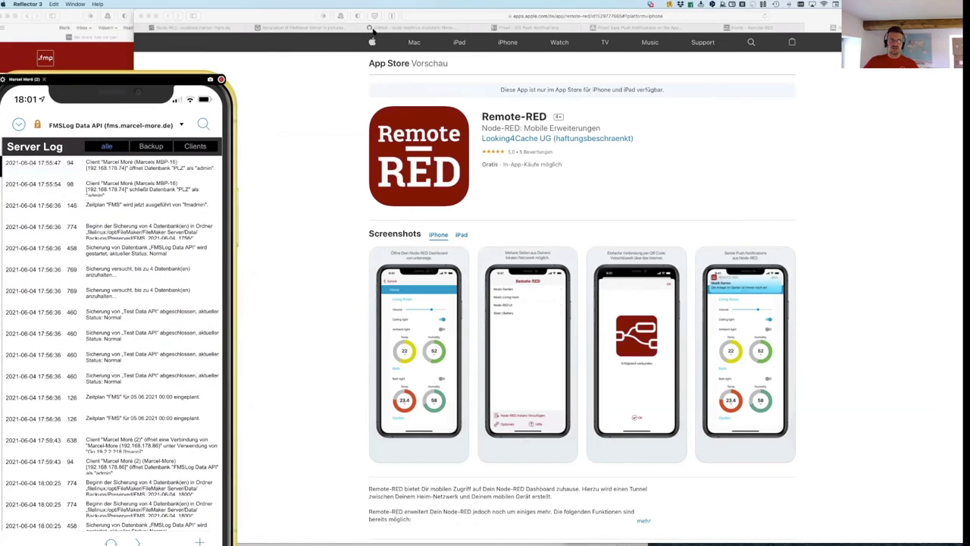
{"action": "left_click", "coordinate": [303, 27]}
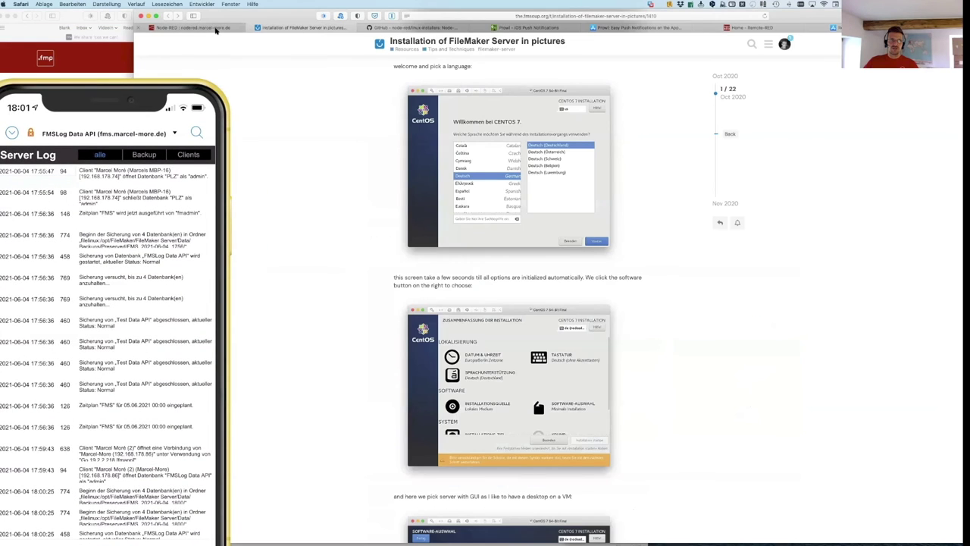
{"action": "left_click", "coordinate": [216, 29]}
{"action": "scroll", "coordinate": [399, 105], "scroll_direction": "down", "scroll_amount": 3}
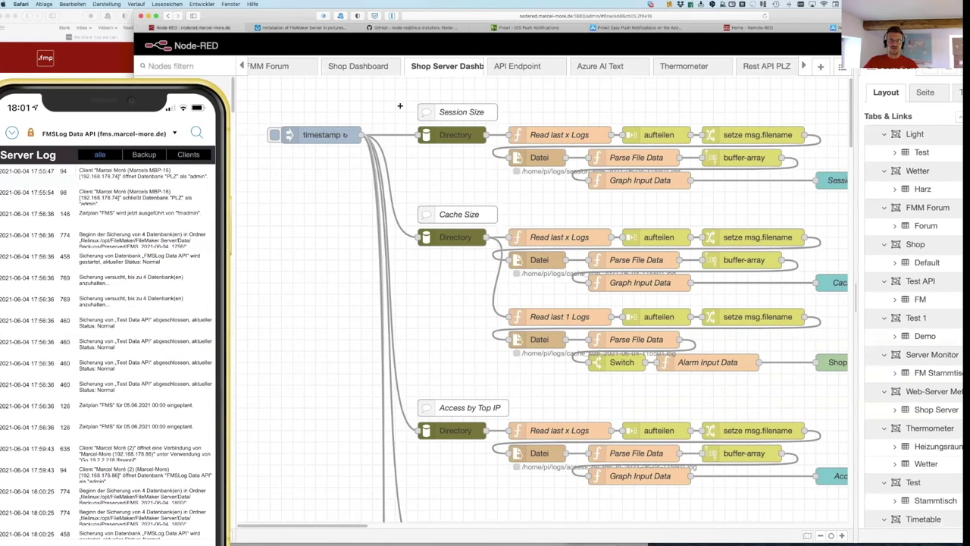
Step: Move the Reflector phone mirror down and left, then bring the Web-Server Metrics dashboard forward
{"action": "scroll", "coordinate": [400, 105], "scroll_direction": "up", "scroll_amount": 3}
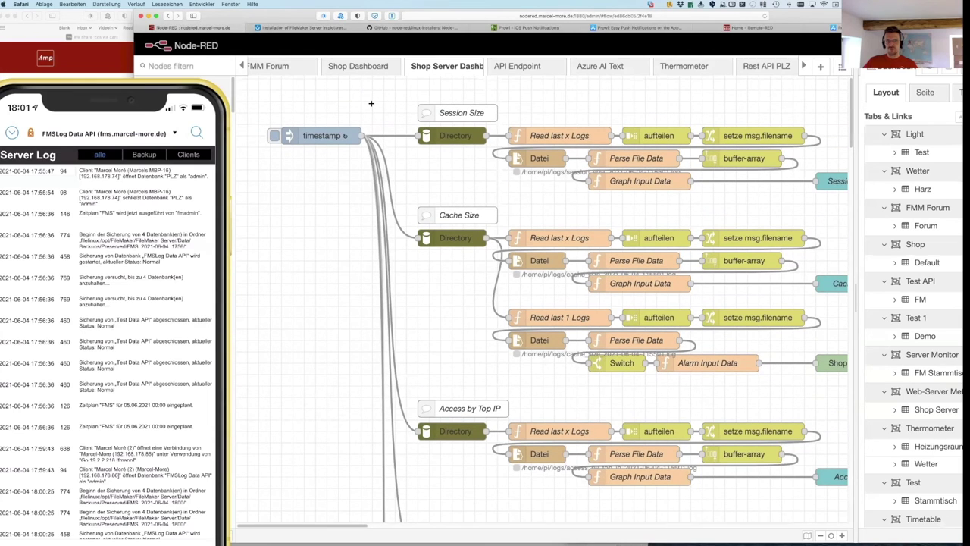
{"action": "scroll", "coordinate": [372, 104], "scroll_direction": "down", "scroll_amount": 1}
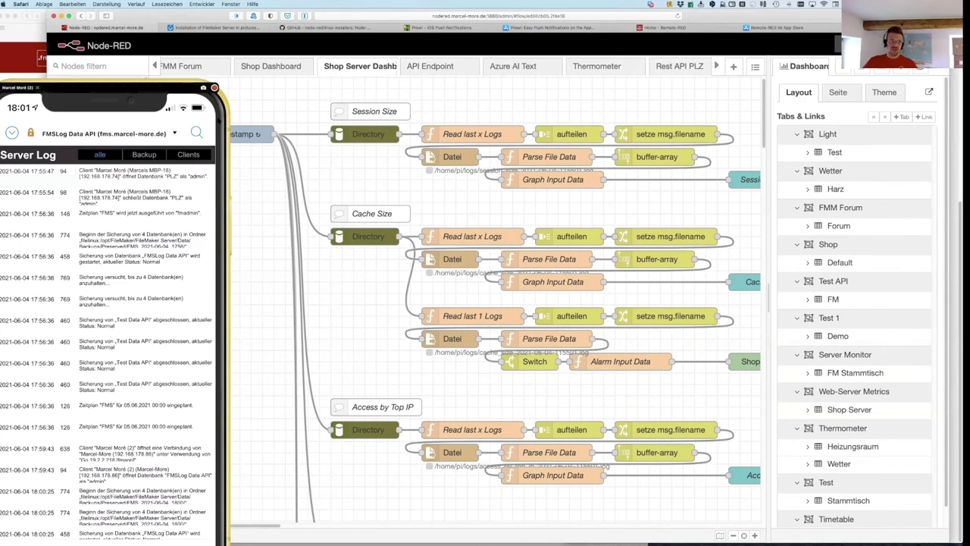
{"action": "left_click", "coordinate": [188, 426]}
{"action": "left_click_drag", "start_coordinate": [188, 426], "coordinate": [152, 544]}
{"action": "left_click_drag", "start_coordinate": [847, 15], "coordinate": [793, 14]}
{"action": "left_click", "coordinate": [902, 227]}
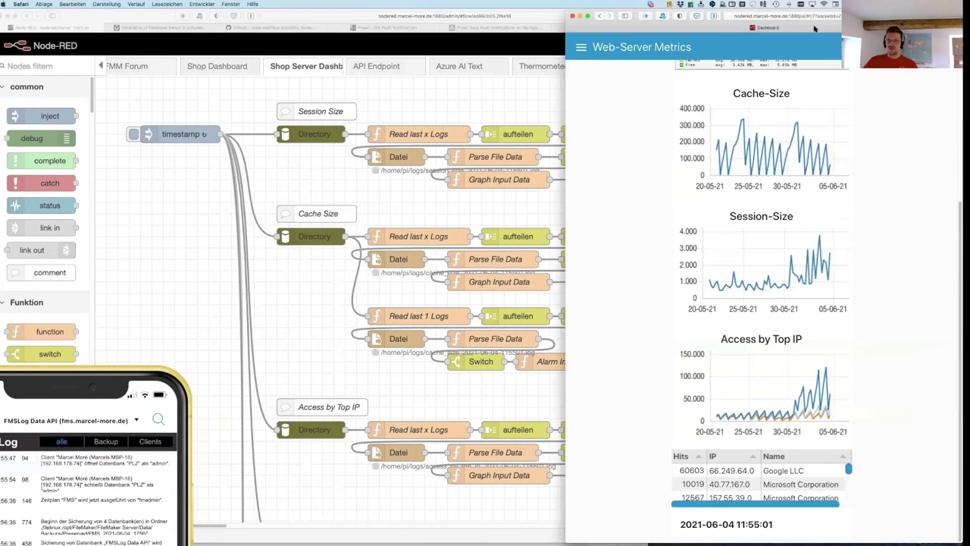
{"action": "scroll", "coordinate": [789, 288], "scroll_direction": "up", "scroll_amount": 5}
{"action": "left_click_drag", "start_coordinate": [565, 130], "coordinate": [691, 132]}
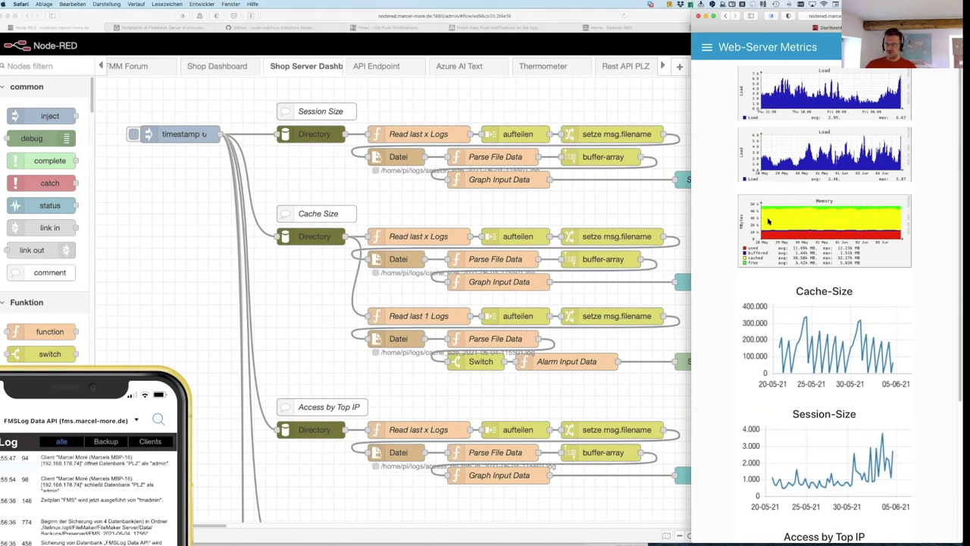
{"action": "scroll", "coordinate": [817, 223], "scroll_direction": "down", "scroll_amount": 1}
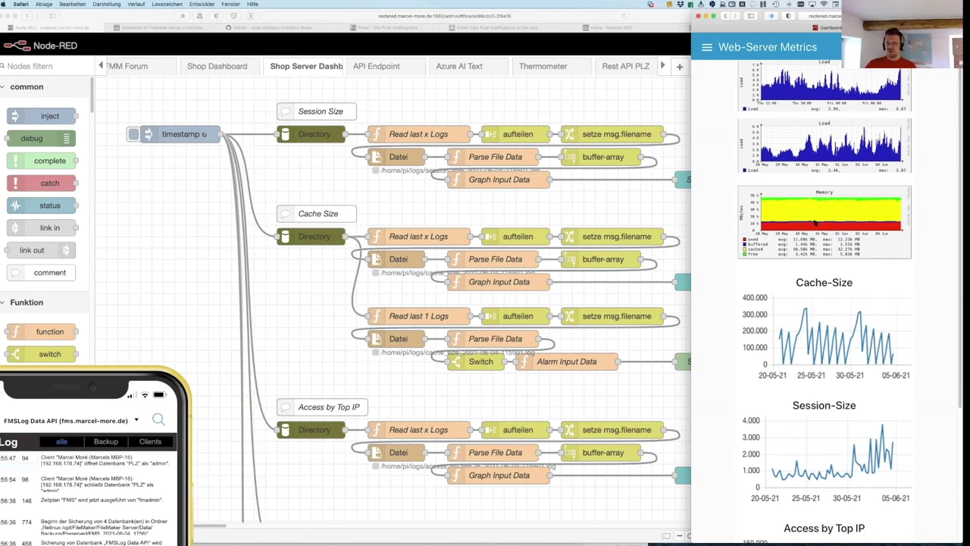
{"action": "scroll", "coordinate": [706, 322], "scroll_direction": "down", "scroll_amount": 3}
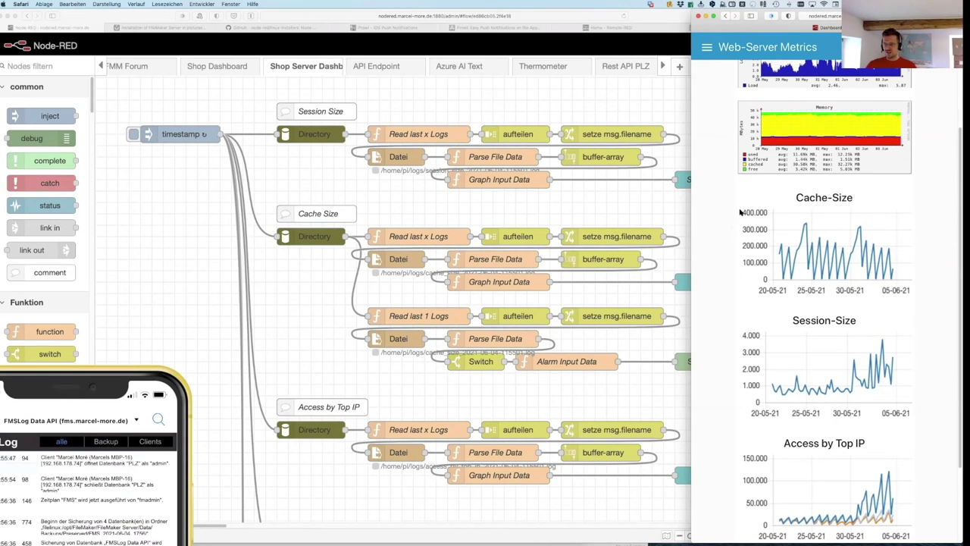
{"action": "scroll", "coordinate": [718, 362], "scroll_direction": "down", "scroll_amount": 4}
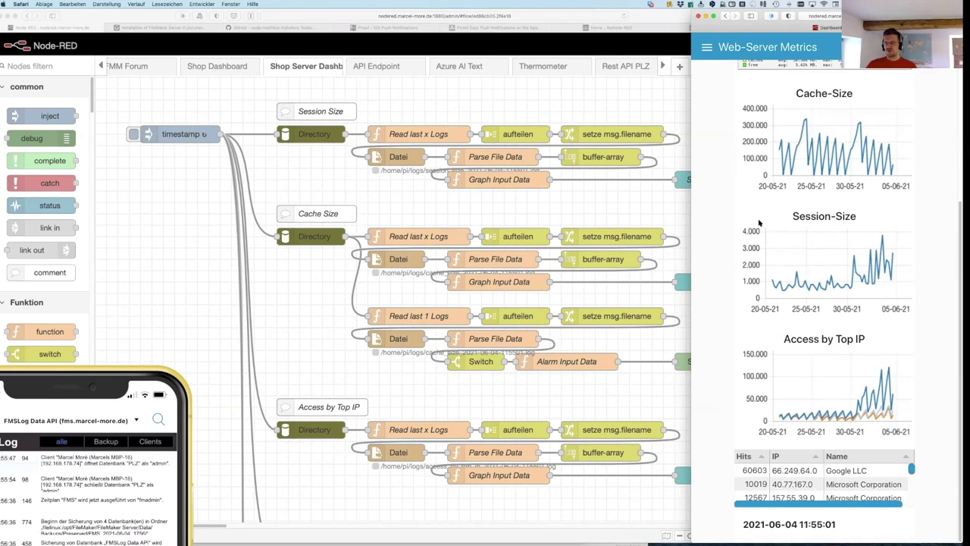
{"action": "left_click_drag", "start_coordinate": [792, 217], "coordinate": [683, 212]}
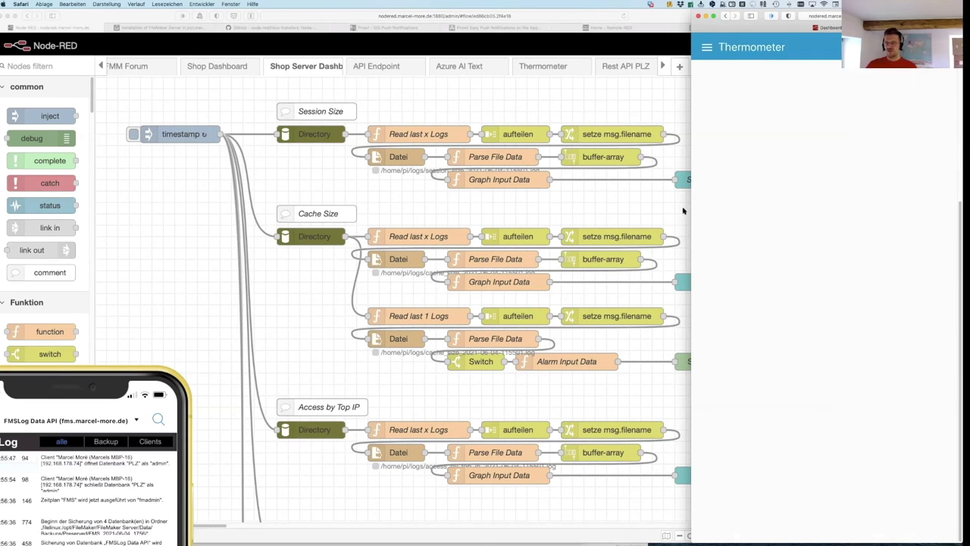
{"action": "left_click", "coordinate": [707, 47]}
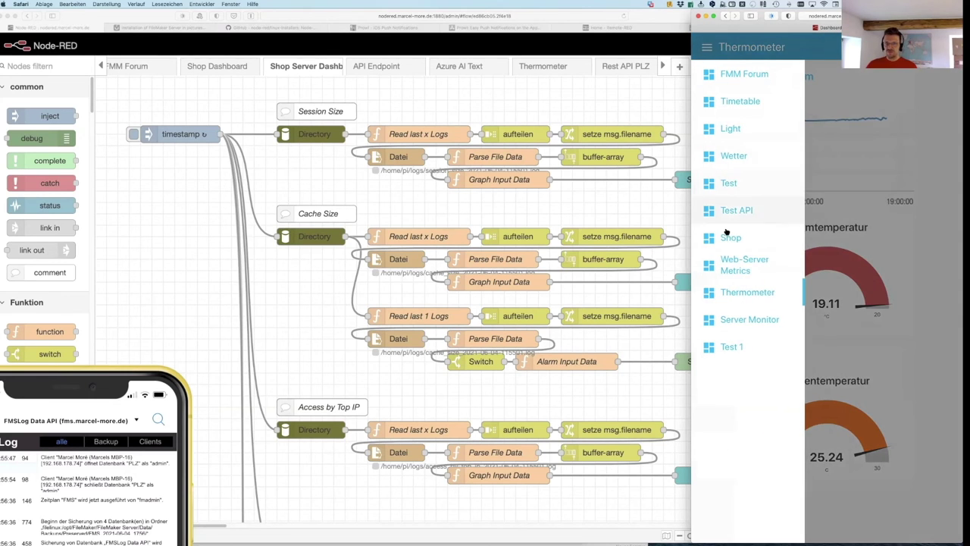
{"action": "left_click", "coordinate": [736, 261]}
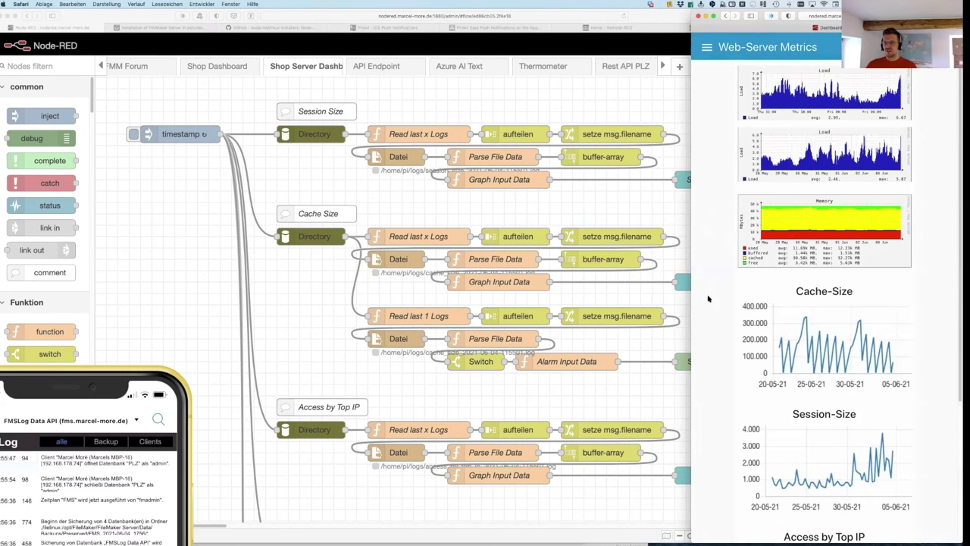
{"action": "scroll", "coordinate": [708, 299], "scroll_direction": "down", "scroll_amount": 5}
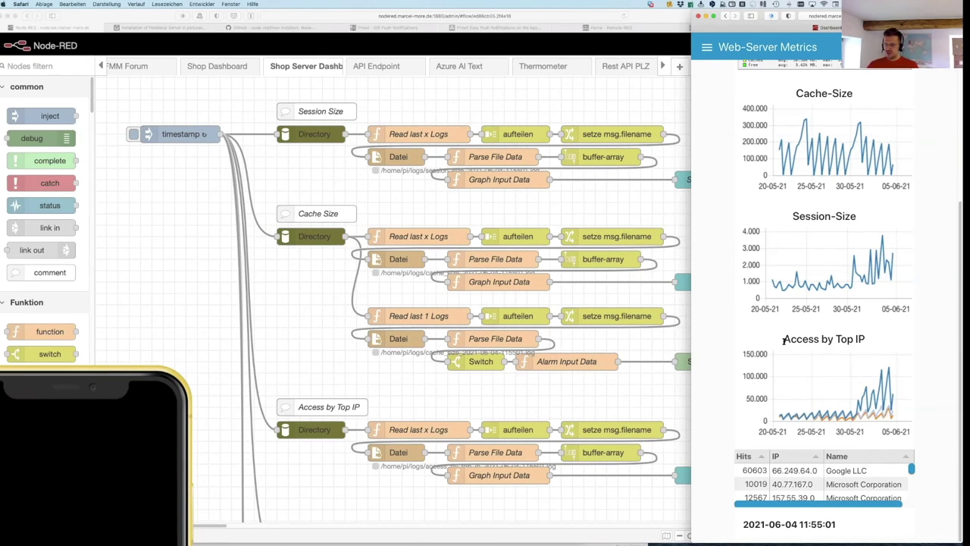
{"action": "mouse_move", "coordinate": [780, 415]}
{"action": "mouse_move", "coordinate": [883, 380]}
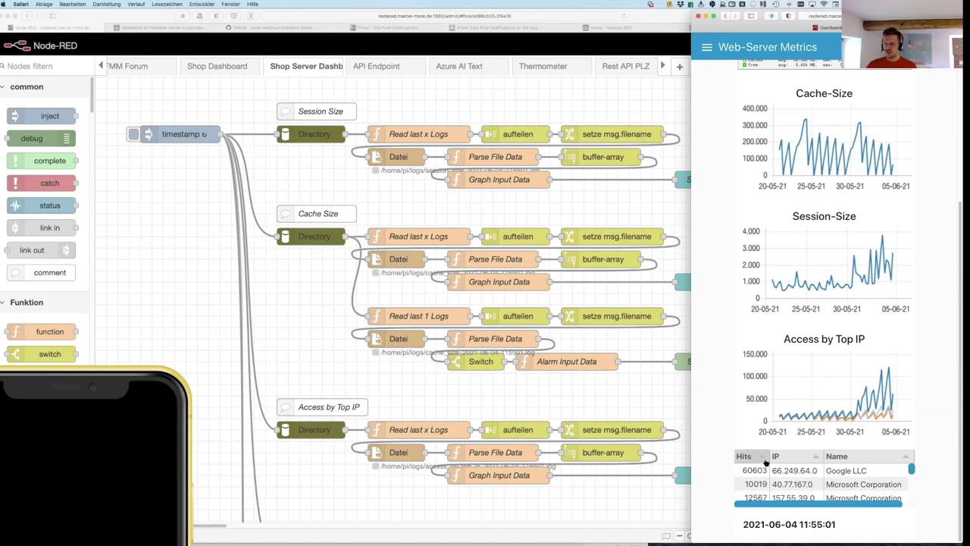
{"action": "left_click", "coordinate": [740, 457]}
{"action": "left_click", "coordinate": [737, 457]}
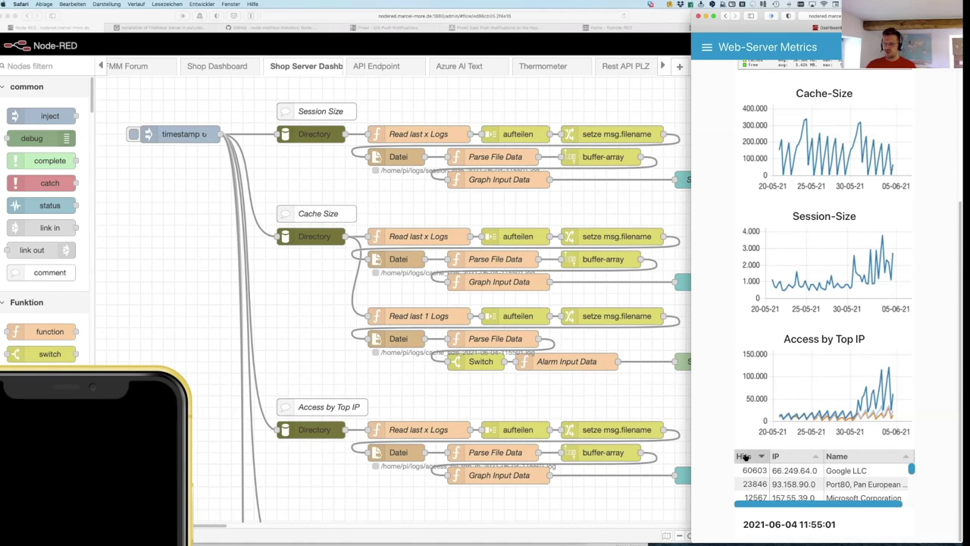
{"action": "scroll", "coordinate": [912, 471], "scroll_direction": "down", "scroll_amount": 1}
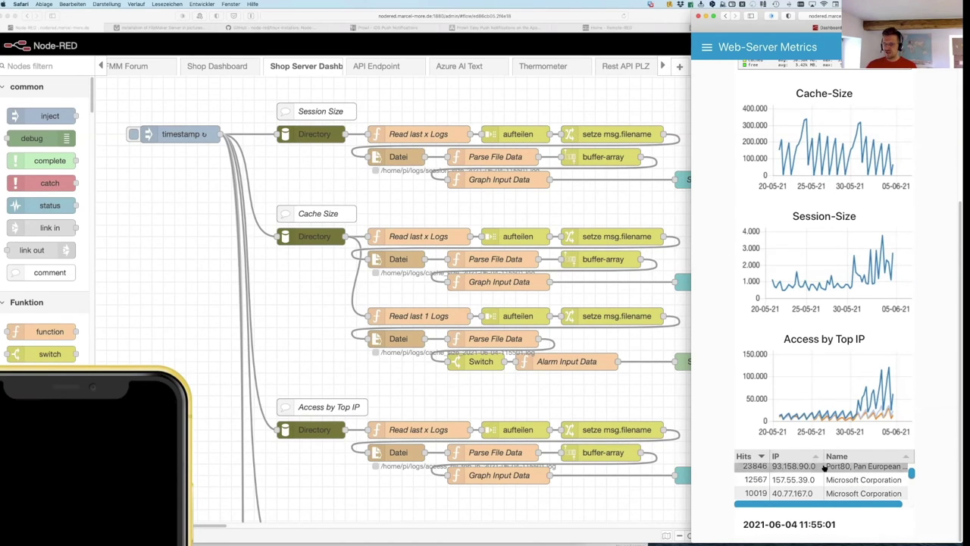
{"action": "scroll", "coordinate": [849, 478], "scroll_direction": "up", "scroll_amount": 2}
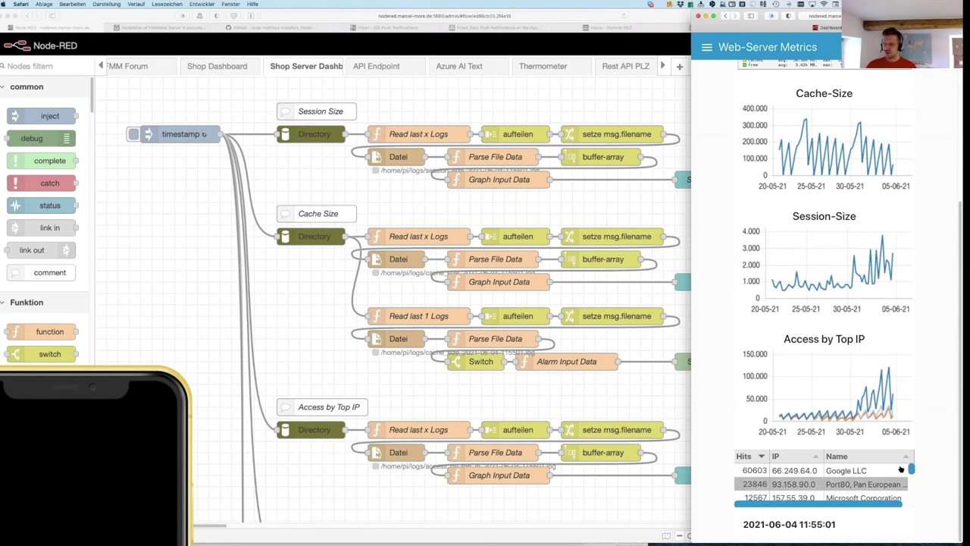
{"action": "scroll", "coordinate": [911, 470], "scroll_direction": "down", "scroll_amount": 2}
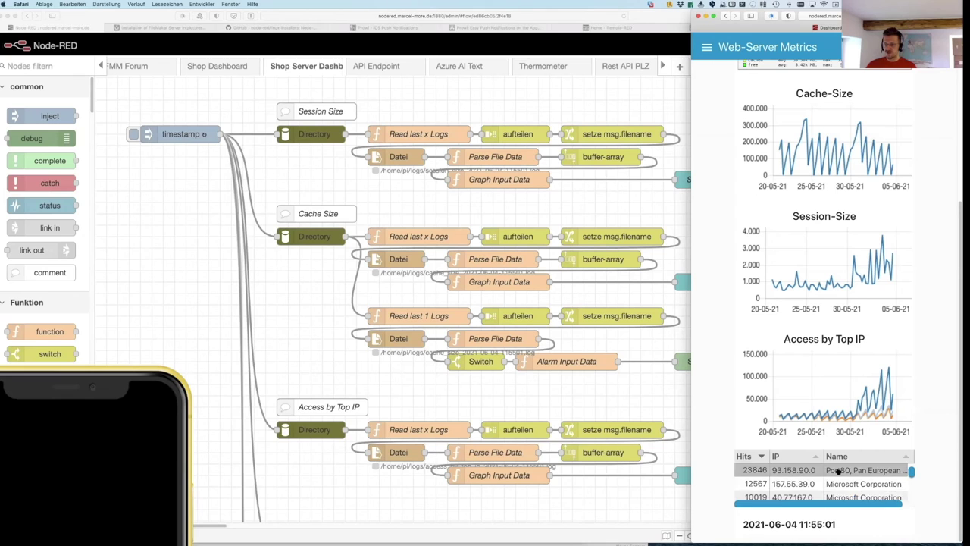
{"action": "scroll", "coordinate": [839, 487], "scroll_direction": "down", "scroll_amount": 2}
{"action": "scroll", "coordinate": [840, 480], "scroll_direction": "down", "scroll_amount": 3}
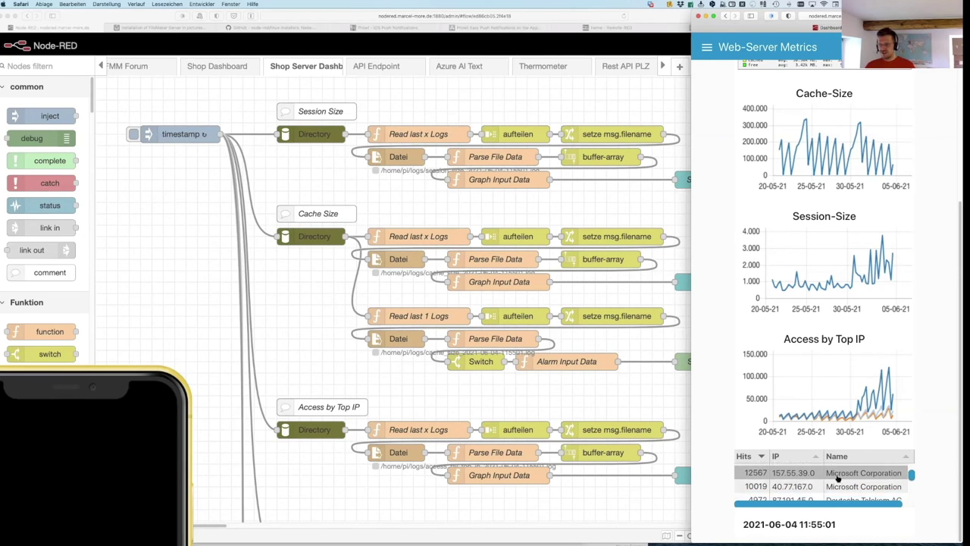
{"action": "scroll", "coordinate": [838, 478], "scroll_direction": "down", "scroll_amount": 4}
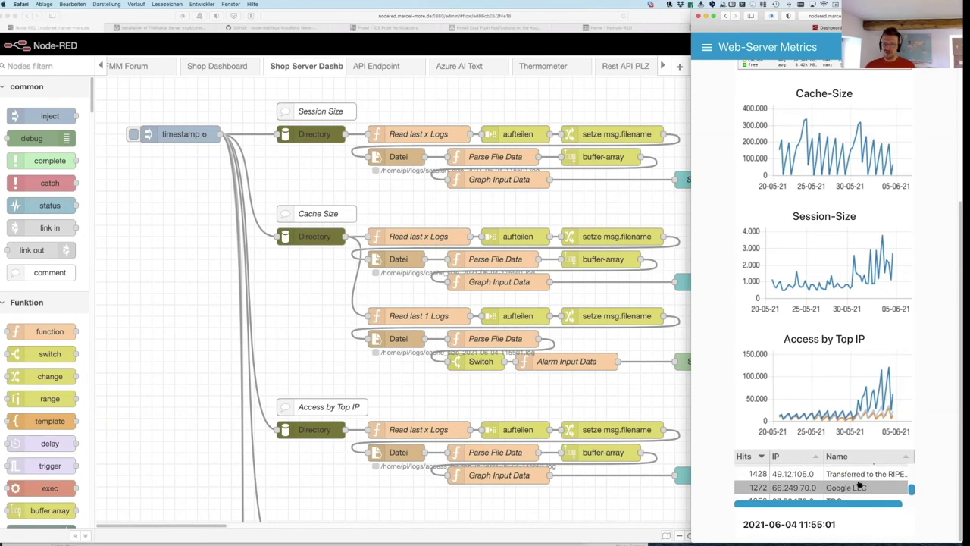
{"action": "scroll", "coordinate": [834, 483], "scroll_direction": "down", "scroll_amount": 2}
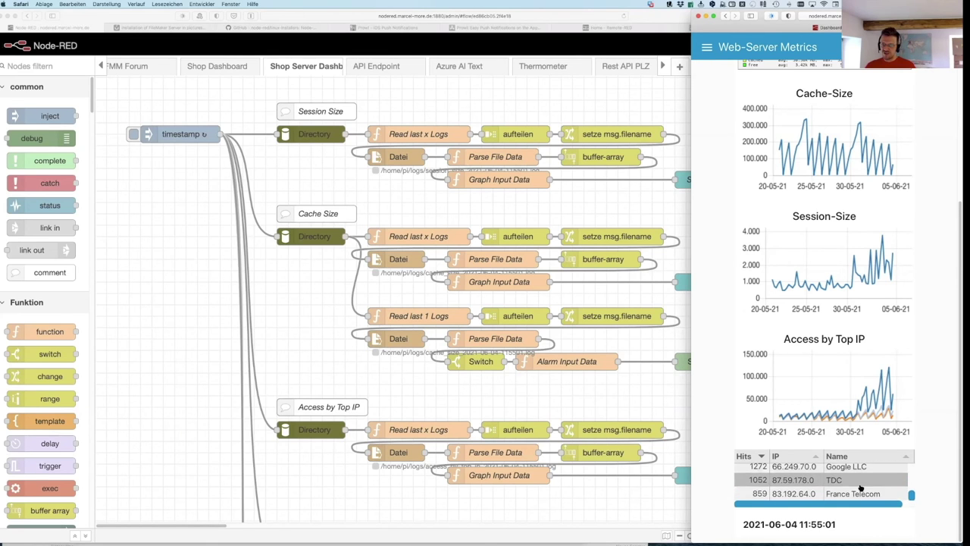
{"action": "left_click_drag", "start_coordinate": [912, 495], "coordinate": [912, 464]}
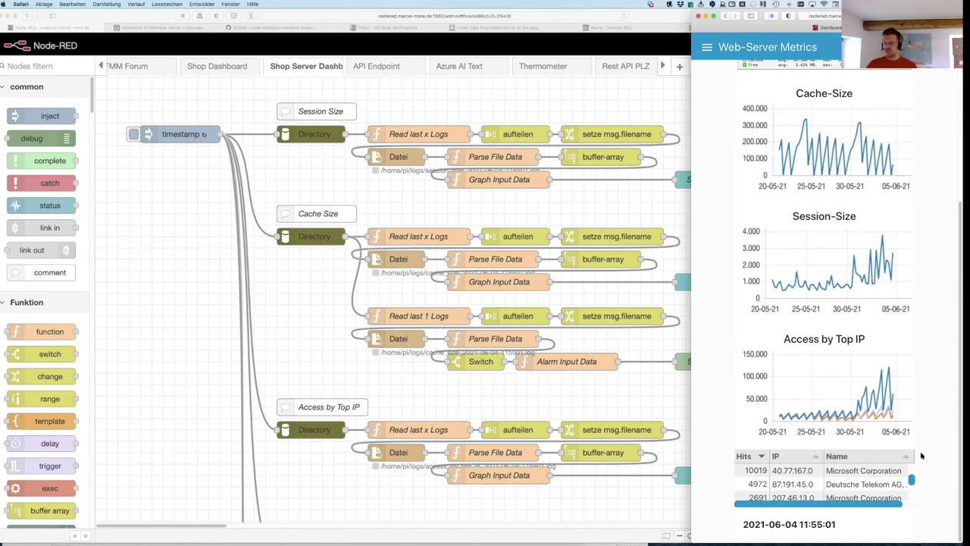
{"action": "left_click_drag", "start_coordinate": [912, 483], "coordinate": [911, 494]}
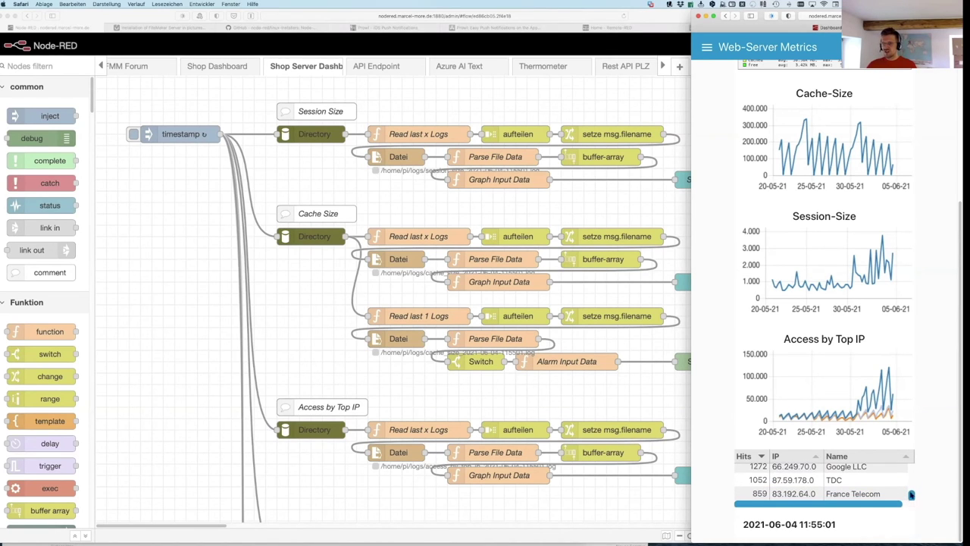
Step: Bring the Node-RED editor forward and select the Shop-Cache Alarm node in the flow
{"action": "left_click", "coordinate": [172, 219]}
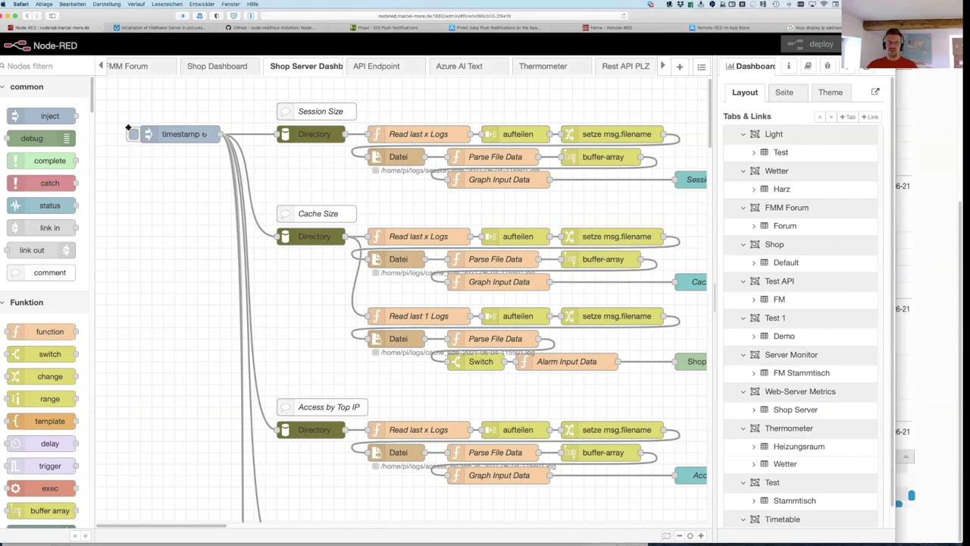
{"action": "scroll", "coordinate": [123, 267], "scroll_direction": "down", "scroll_amount": 1}
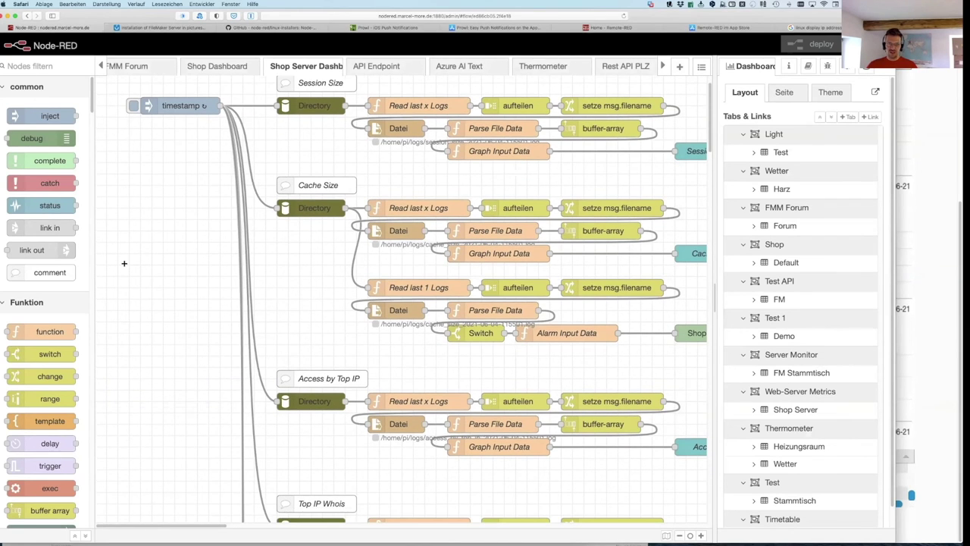
{"action": "scroll", "coordinate": [124, 263], "scroll_direction": "right", "scroll_amount": 5}
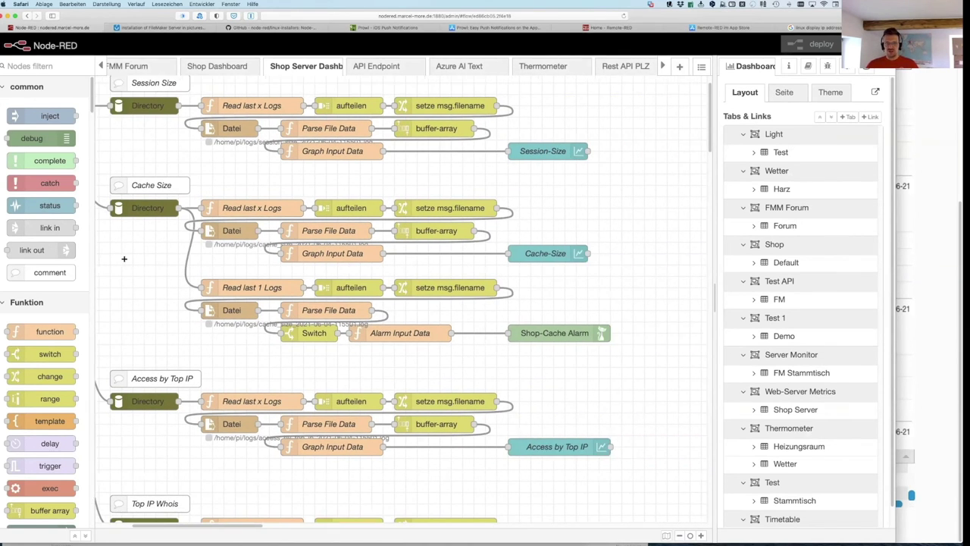
{"action": "scroll", "coordinate": [124, 258], "scroll_direction": "right", "scroll_amount": 1}
{"action": "left_click", "coordinate": [520, 335]}
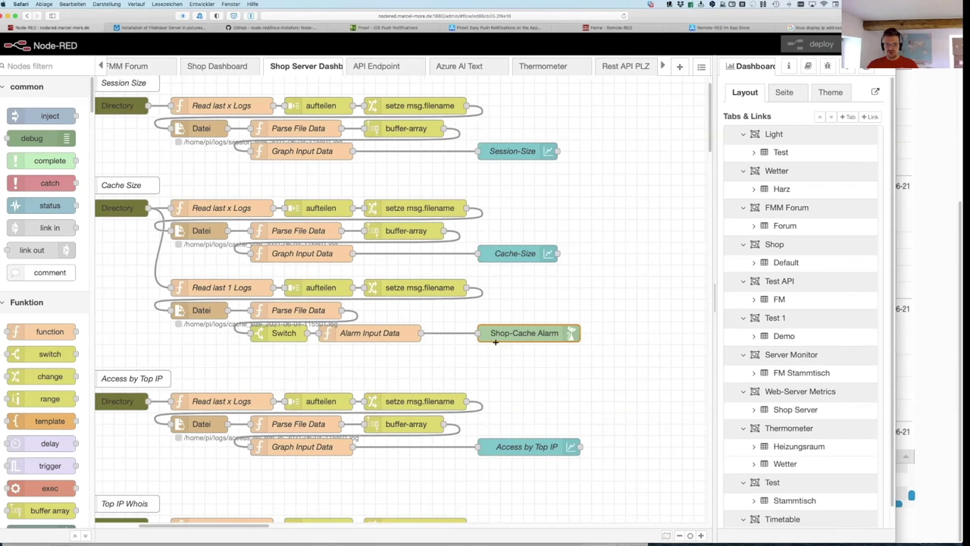
{"action": "scroll", "coordinate": [116, 264], "scroll_direction": "left", "scroll_amount": 2}
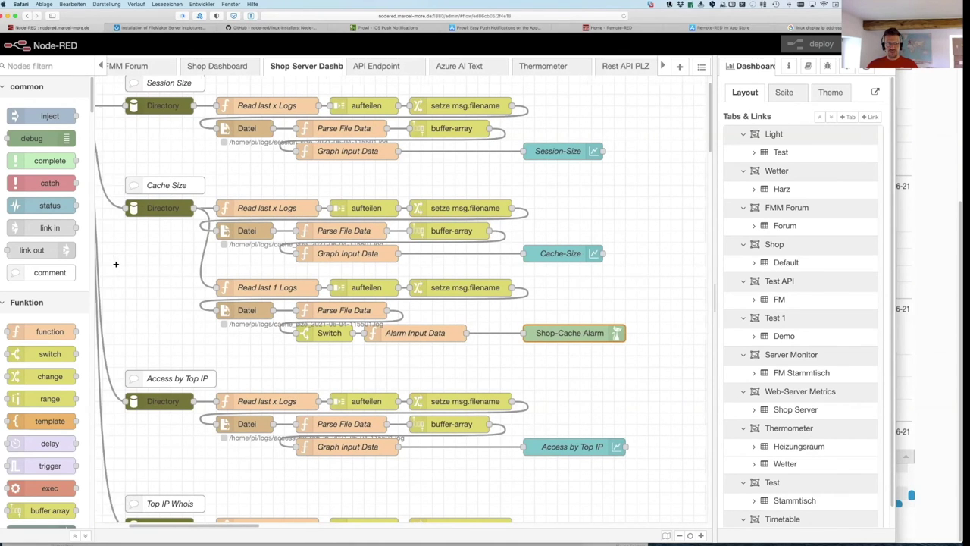
{"action": "scroll", "coordinate": [143, 206], "scroll_direction": "left", "scroll_amount": 1}
Step: Inspect the Directory node's cache_size file filter and the Datei node, closing both unchanged
{"action": "double_click", "coordinate": [164, 211]}
{"action": "left_click_drag", "start_coordinate": [589, 182], "coordinate": [519, 209]}
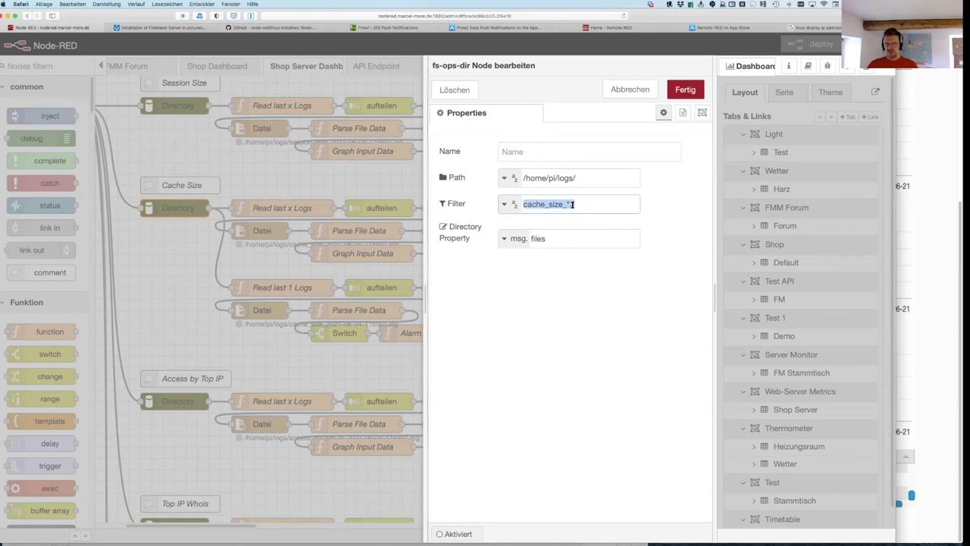
{"action": "left_click", "coordinate": [630, 90]}
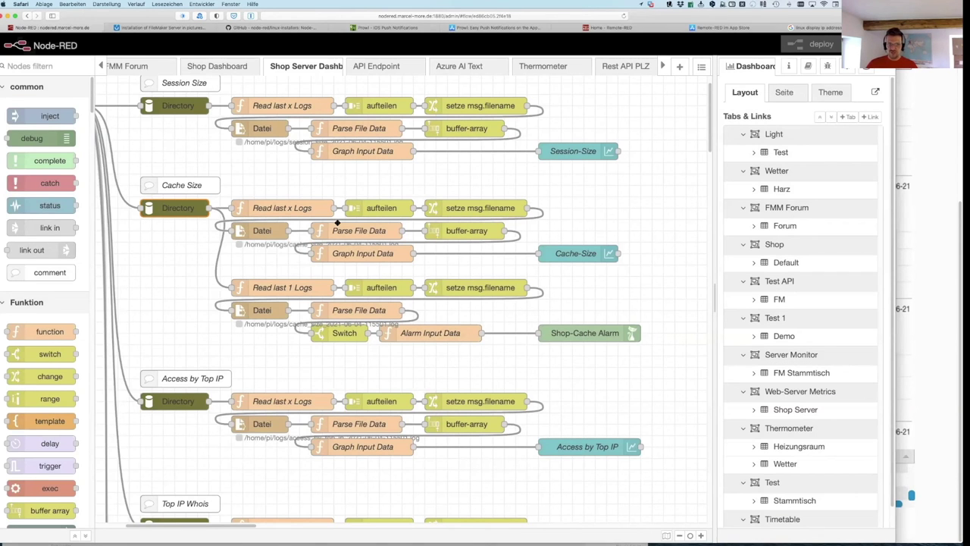
{"action": "left_click", "coordinate": [272, 230]}
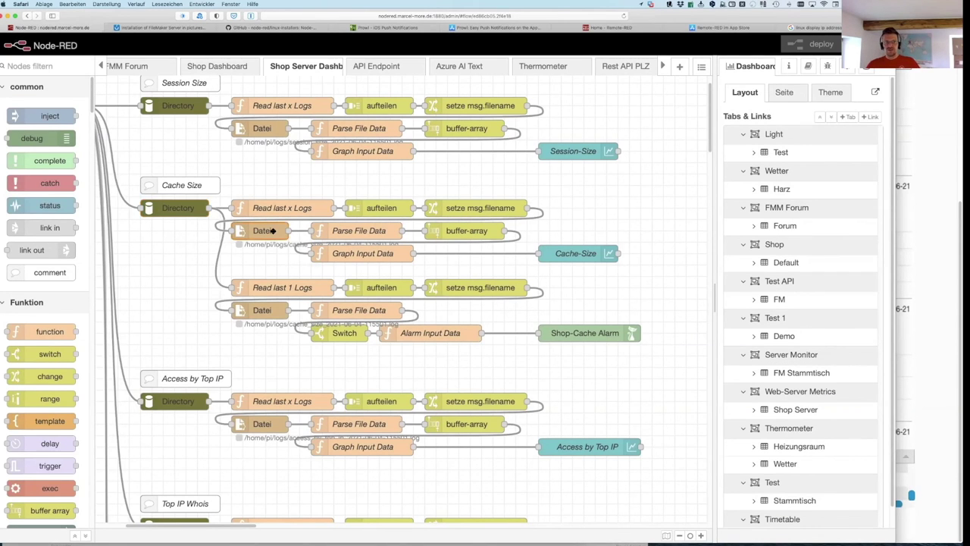
{"action": "double_click", "coordinate": [272, 231]}
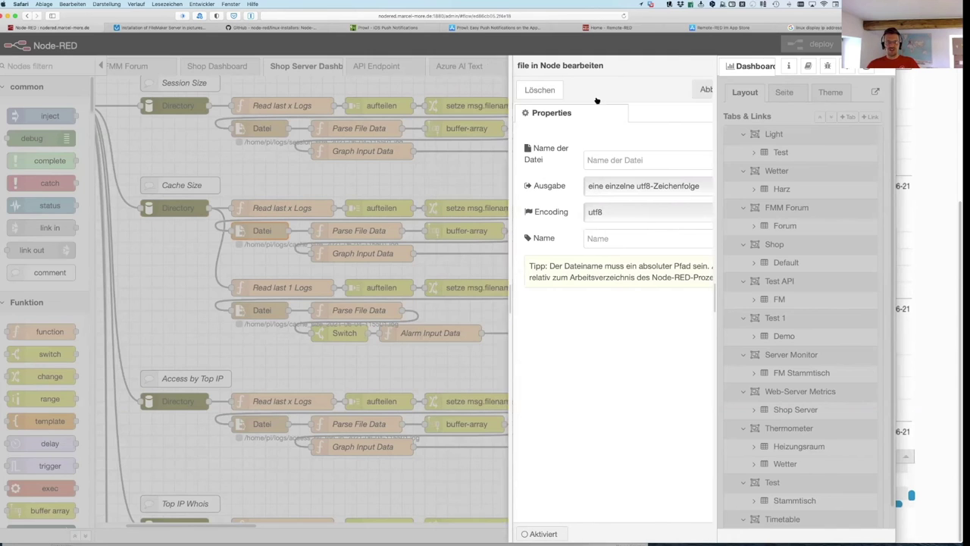
{"action": "key", "text": "Escape"}
Step: Review the Parse File Data function's data-object code, then open the Cache-Size chart node
{"action": "double_click", "coordinate": [347, 230]}
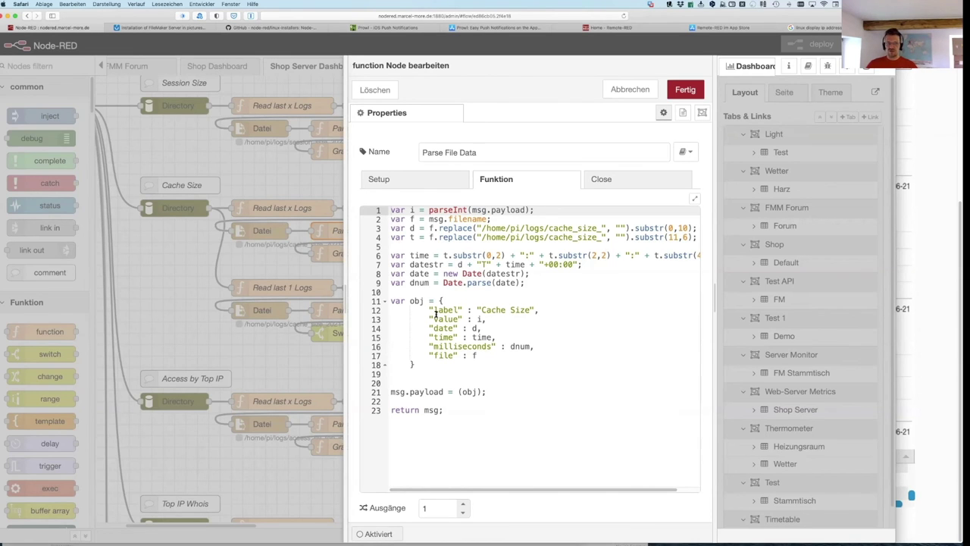
{"action": "left_click_drag", "start_coordinate": [407, 303], "coordinate": [427, 373]}
{"action": "left_click", "coordinate": [630, 89]}
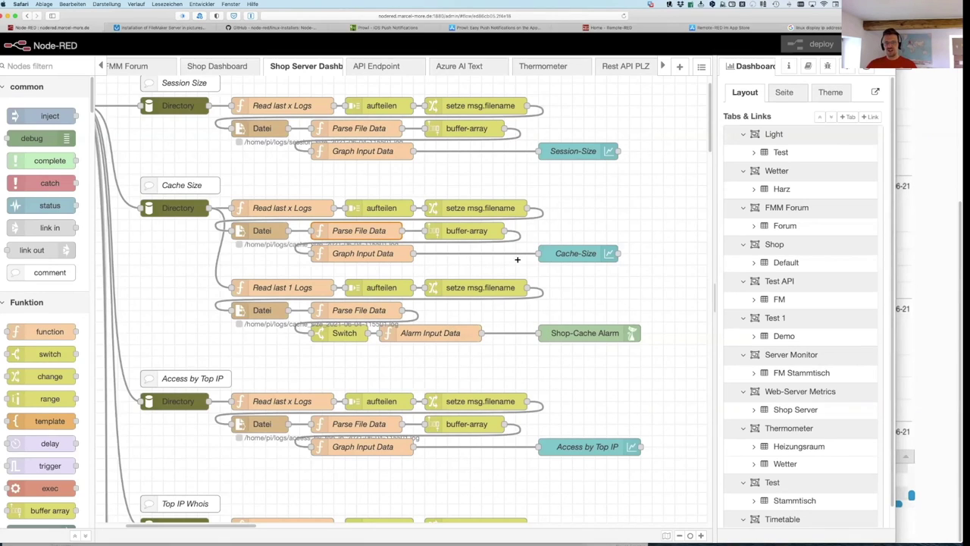
{"action": "double_click", "coordinate": [559, 255]}
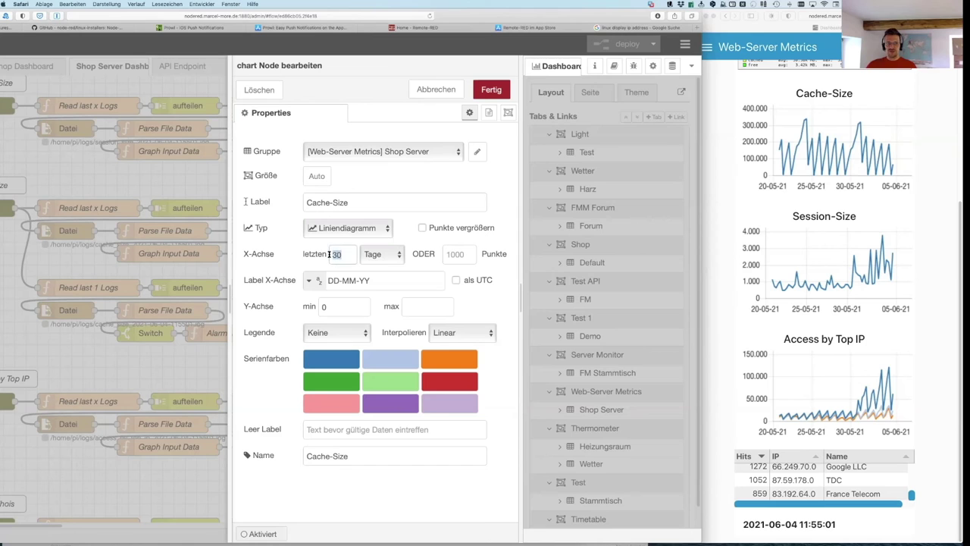
Step: Check the Cache-Size chart's Tage x-axis unit and DD-MM-YY label format, then cancel unchanged
{"action": "left_click", "coordinate": [378, 257]}
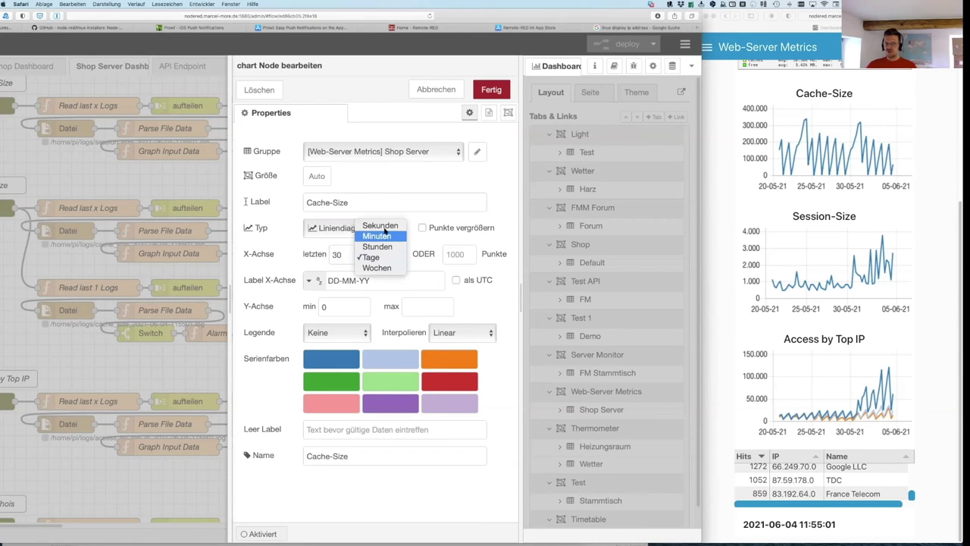
{"action": "left_click", "coordinate": [499, 281]}
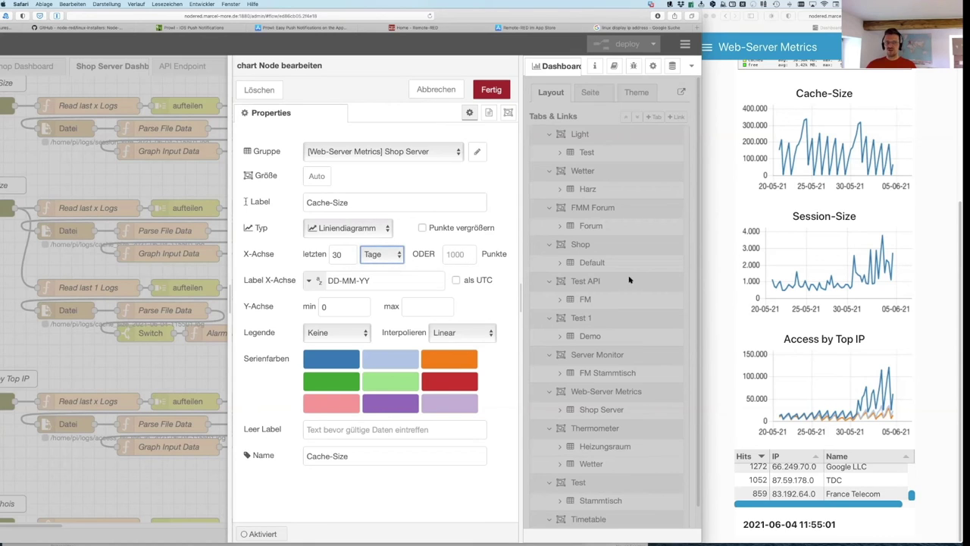
{"action": "double_click", "coordinate": [368, 281]}
{"action": "left_click_drag", "start_coordinate": [338, 279], "coordinate": [328, 279]}
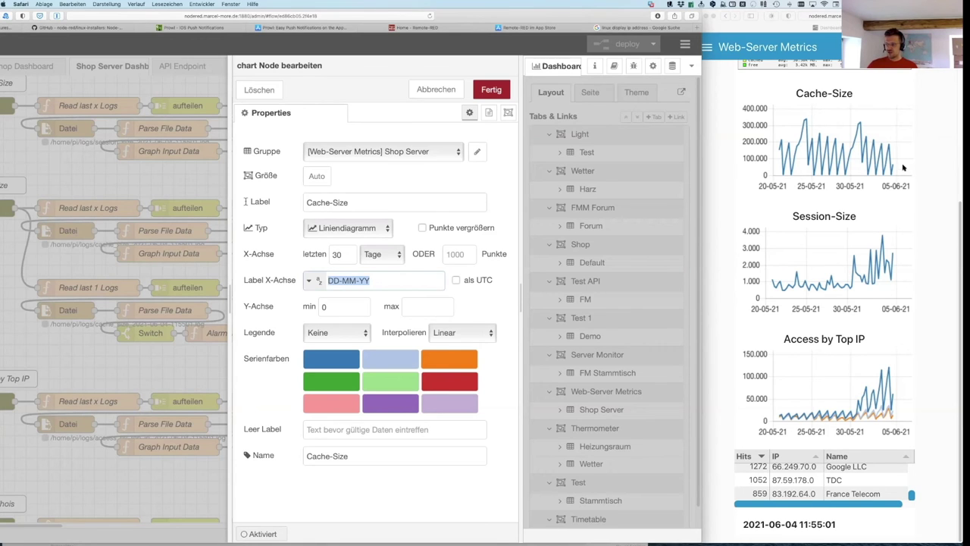
{"action": "left_click", "coordinate": [436, 88]}
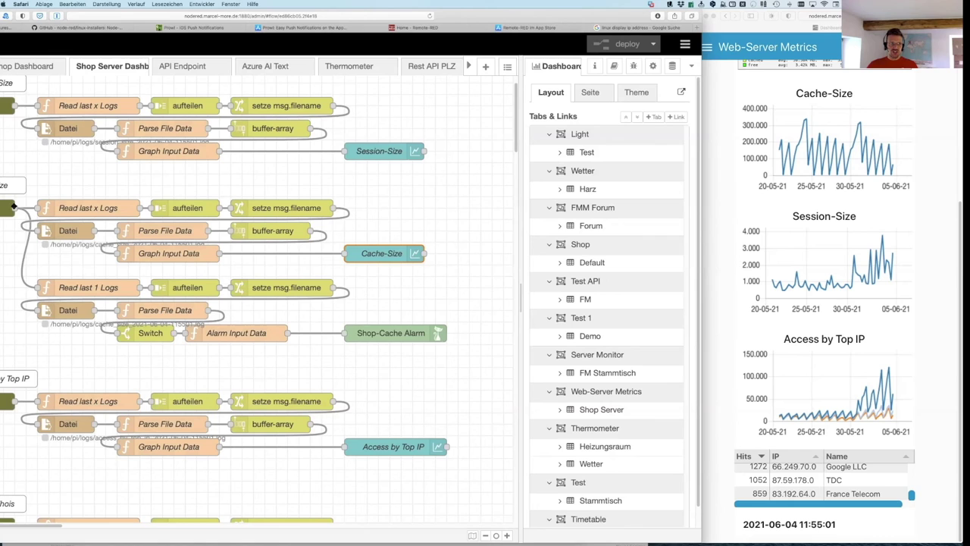
{"action": "left_click", "coordinate": [82, 287]}
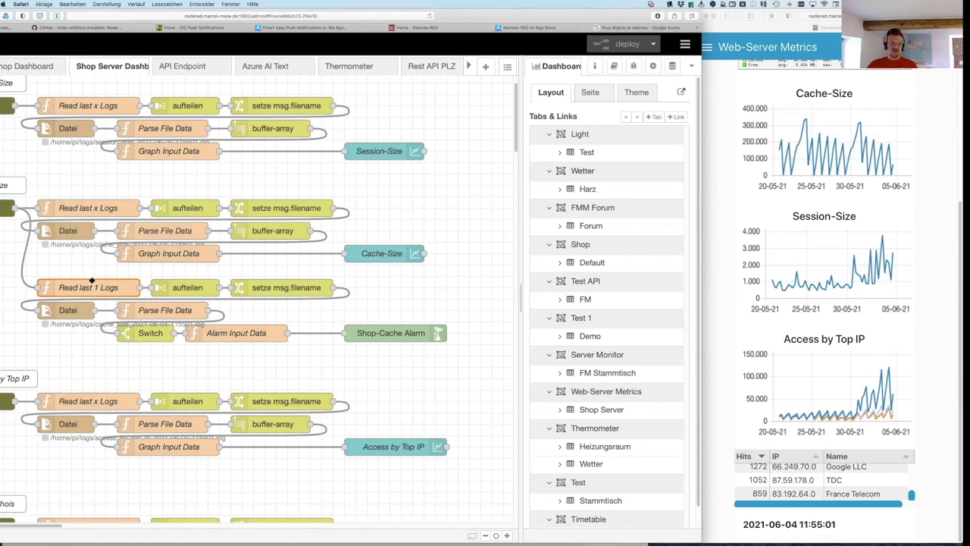
{"action": "left_click", "coordinate": [187, 288]}
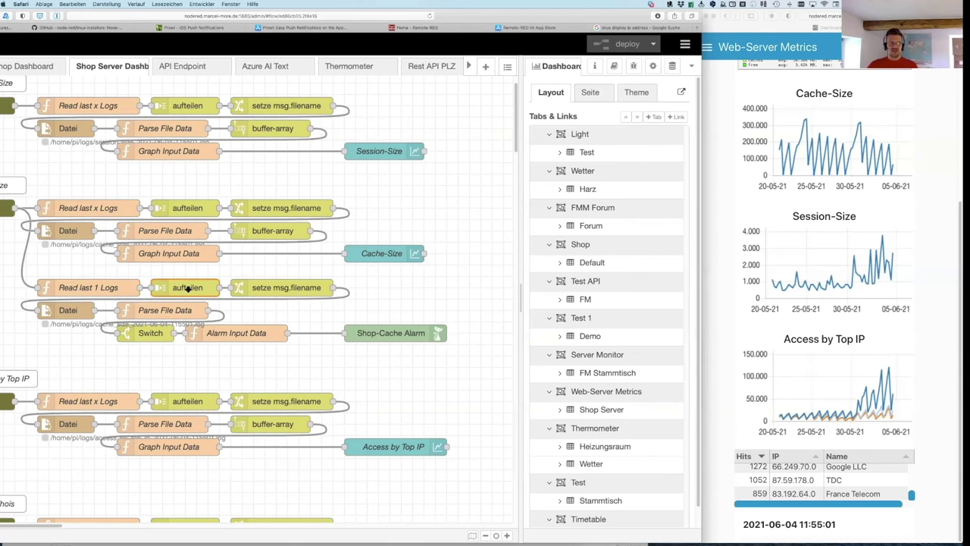
{"action": "double_click", "coordinate": [201, 291]}
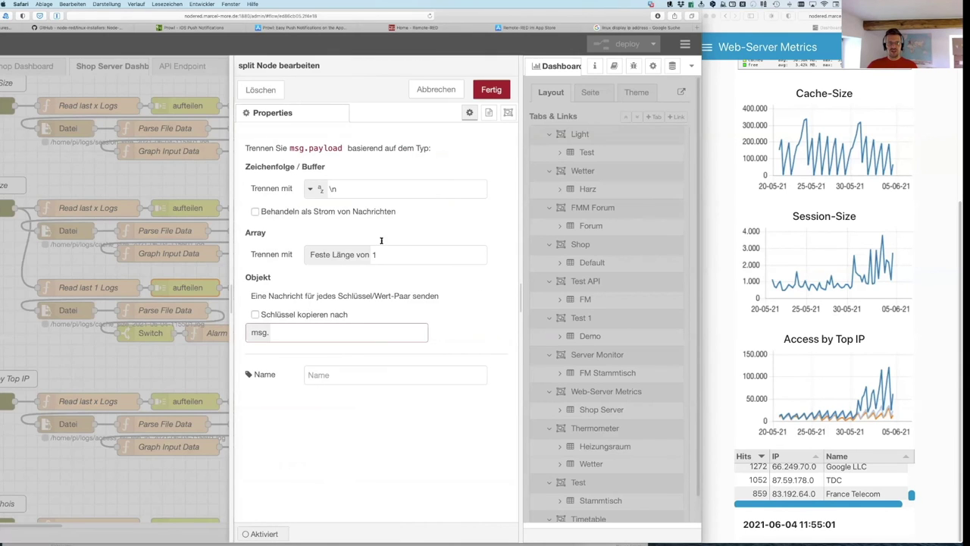
{"action": "left_click", "coordinate": [436, 90]}
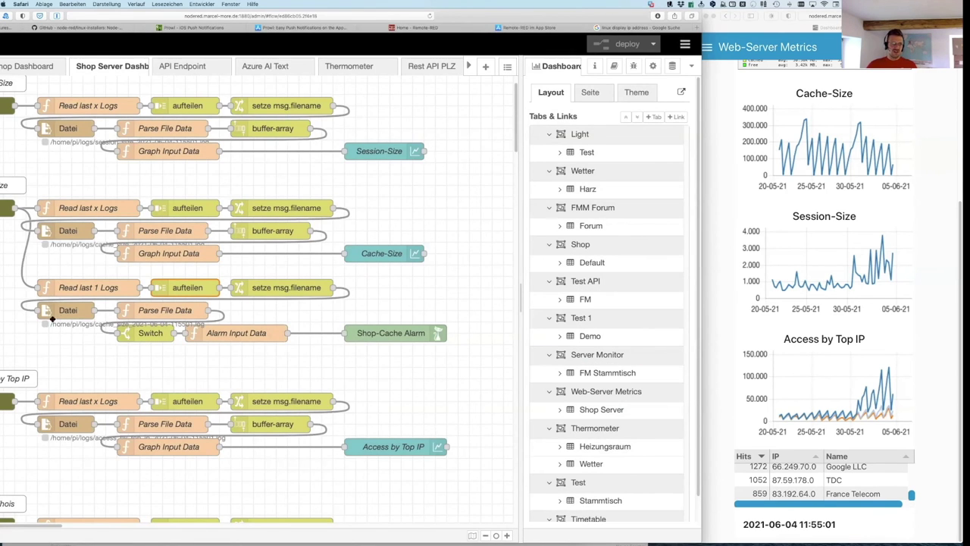
{"action": "double_click", "coordinate": [170, 310]}
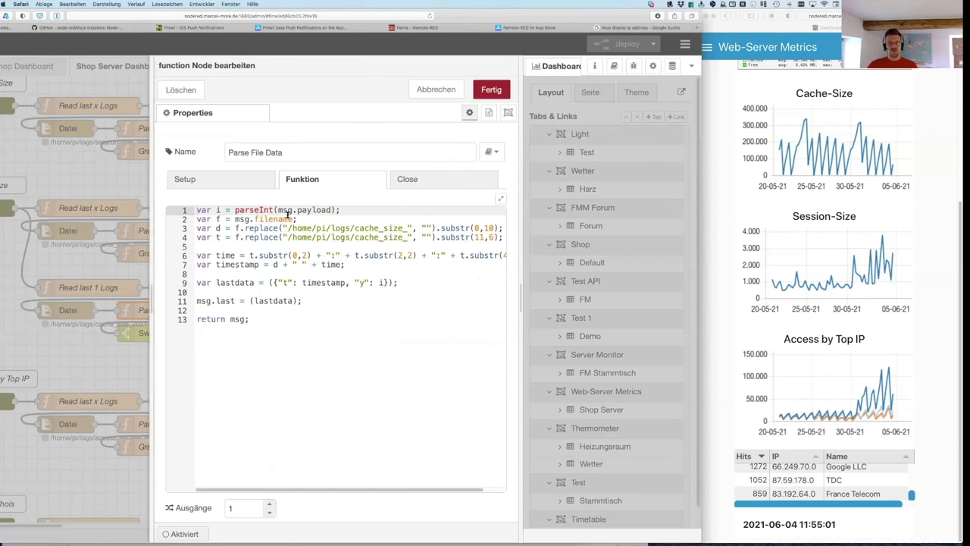
{"action": "left_click", "coordinate": [436, 89]}
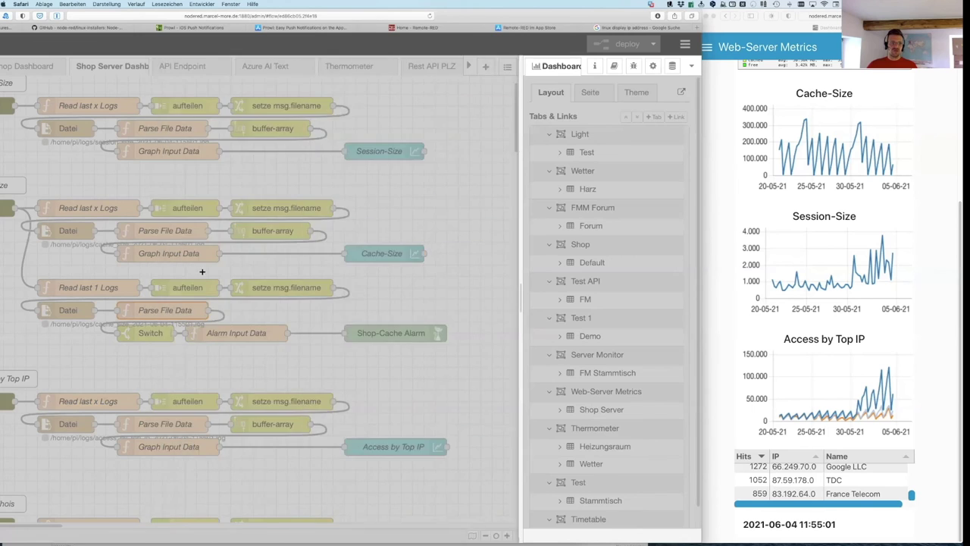
{"action": "double_click", "coordinate": [150, 334]}
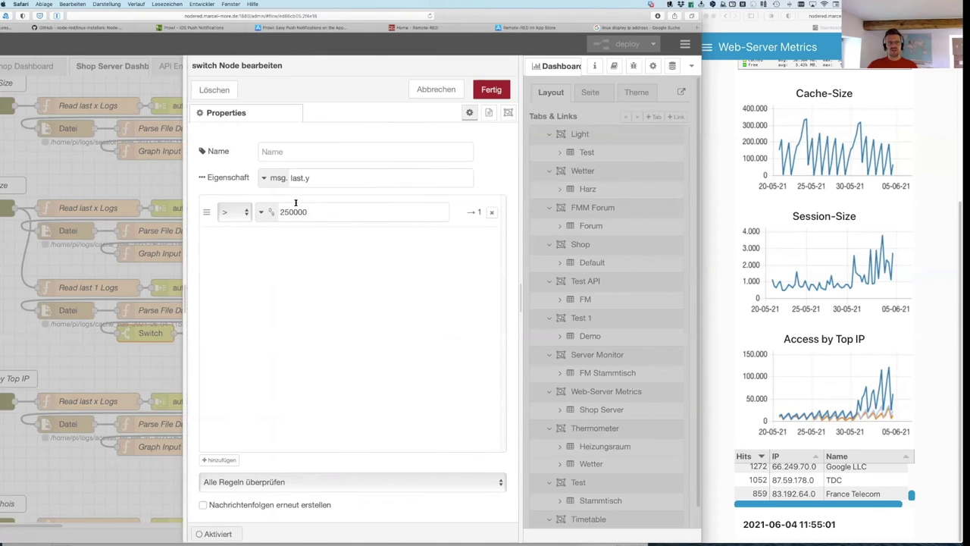
{"action": "double_click", "coordinate": [273, 212]}
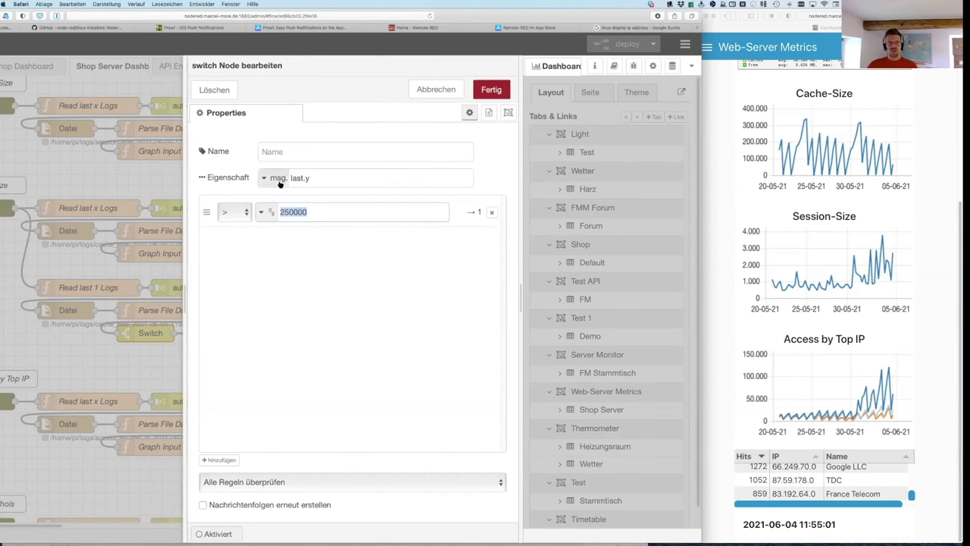
{"action": "left_click_drag", "start_coordinate": [317, 177], "coordinate": [284, 178]}
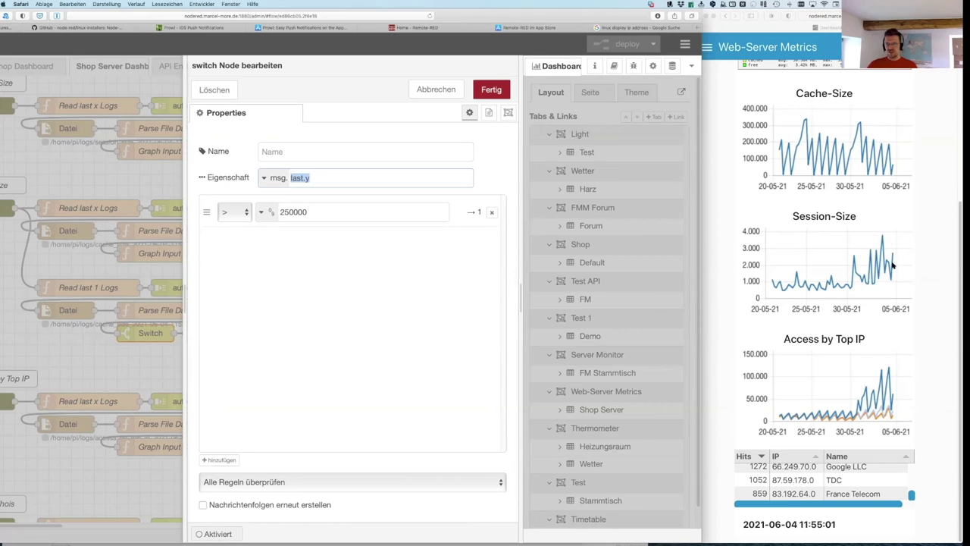
{"action": "left_click", "coordinate": [232, 216]}
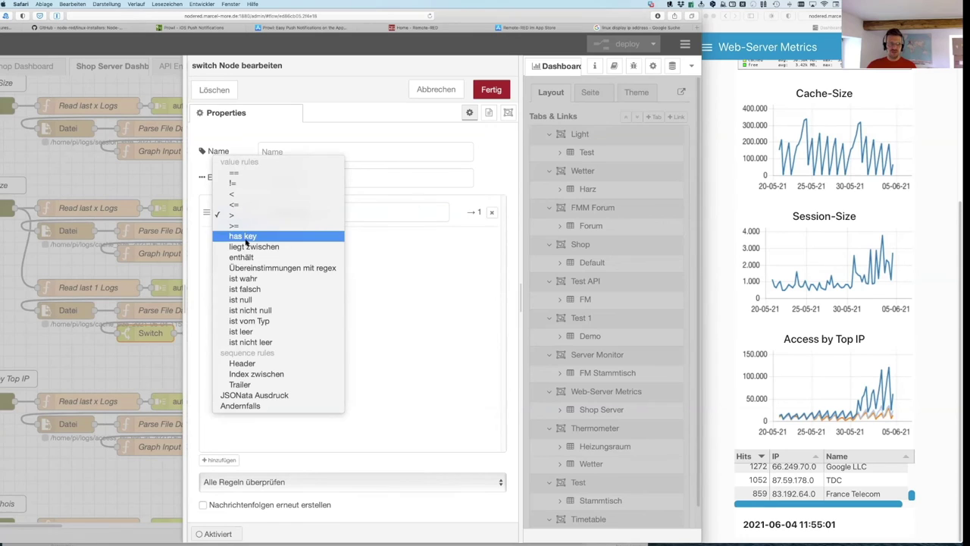
{"action": "left_click", "coordinate": [416, 212]}
{"action": "left_click", "coordinate": [293, 212]}
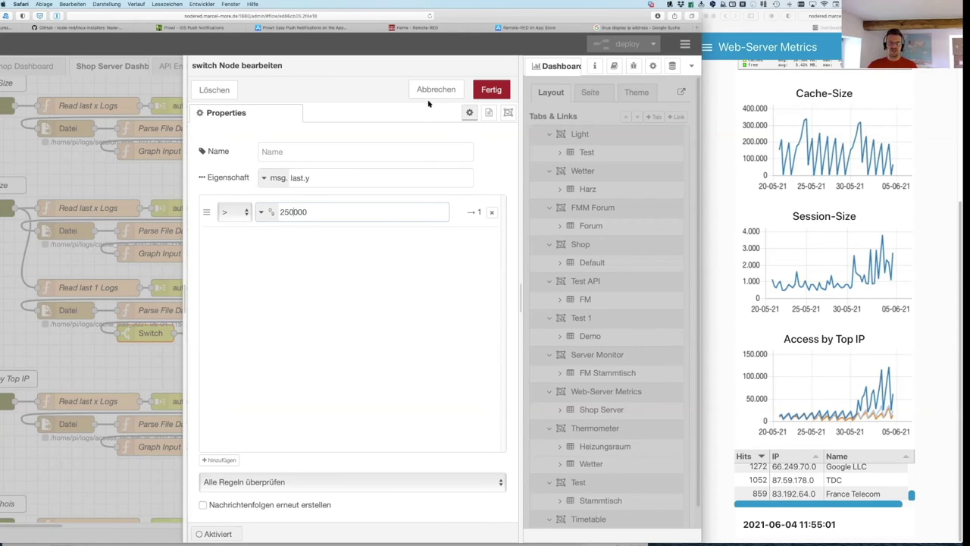
{"action": "left_click_drag", "start_coordinate": [469, 212], "coordinate": [478, 213]}
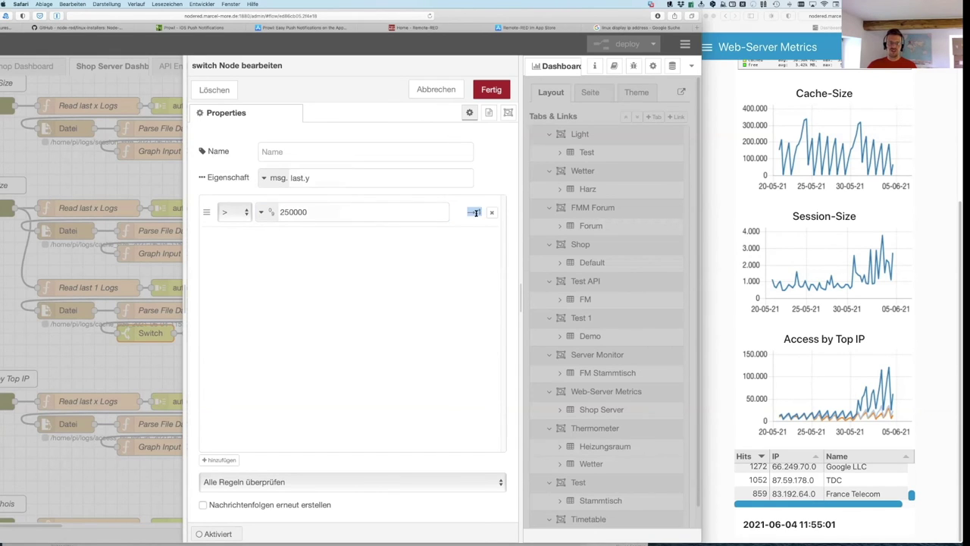
{"action": "left_click", "coordinate": [434, 89]}
{"action": "double_click", "coordinate": [242, 338]}
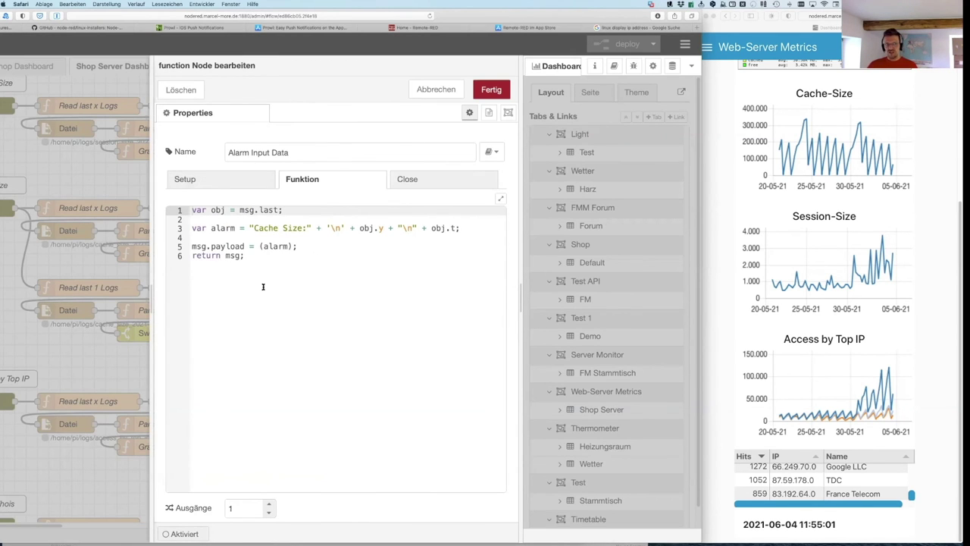
{"action": "left_click_drag", "start_coordinate": [262, 283], "coordinate": [193, 201]}
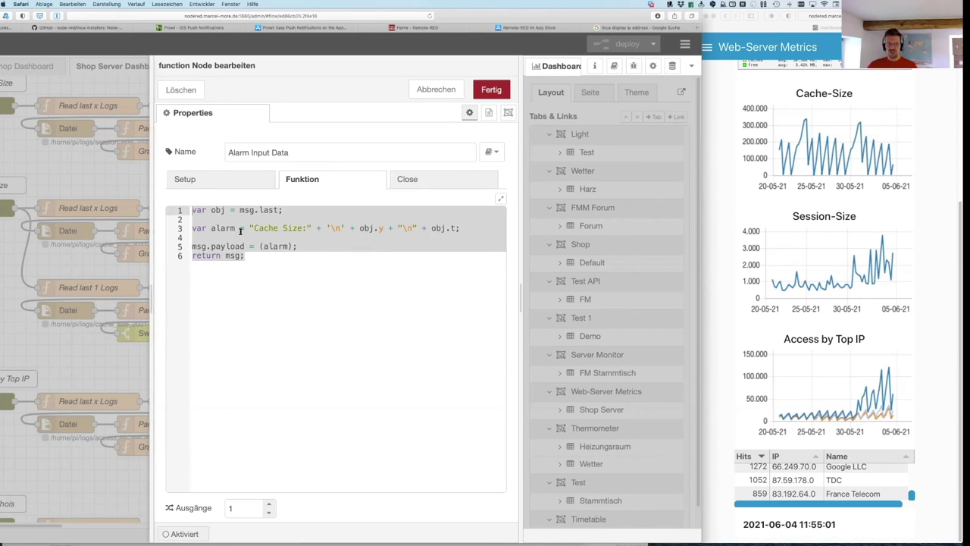
{"action": "left_click_drag", "start_coordinate": [252, 227], "coordinate": [461, 229]}
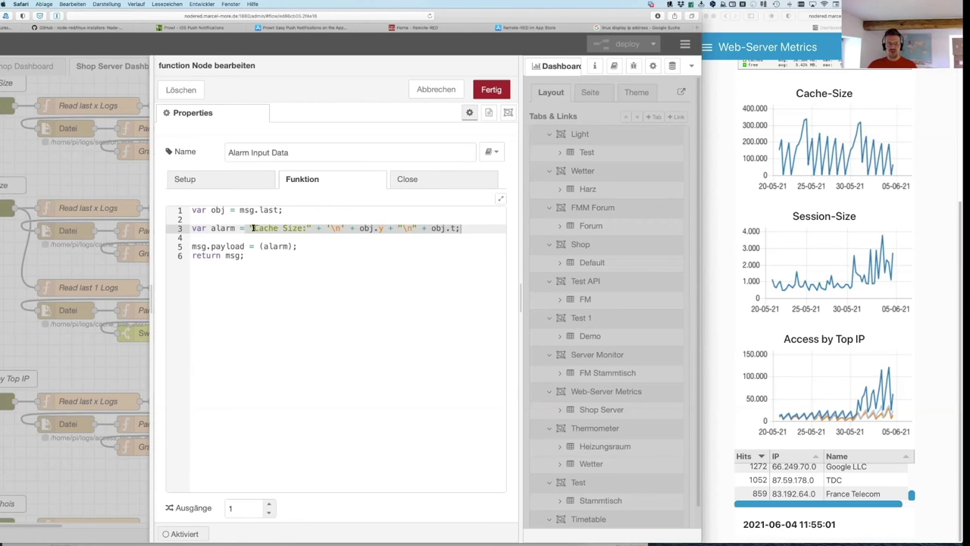
{"action": "left_click", "coordinate": [369, 232]}
{"action": "left_click_drag", "start_coordinate": [390, 228], "coordinate": [373, 229]}
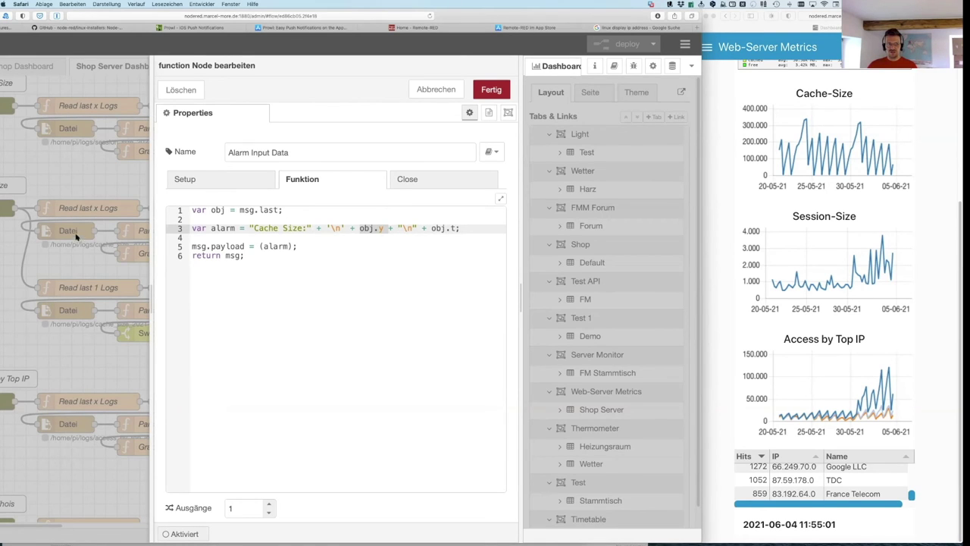
{"action": "left_click_drag", "start_coordinate": [432, 229], "coordinate": [457, 228]}
{"action": "left_click_drag", "start_coordinate": [294, 248], "coordinate": [255, 249]}
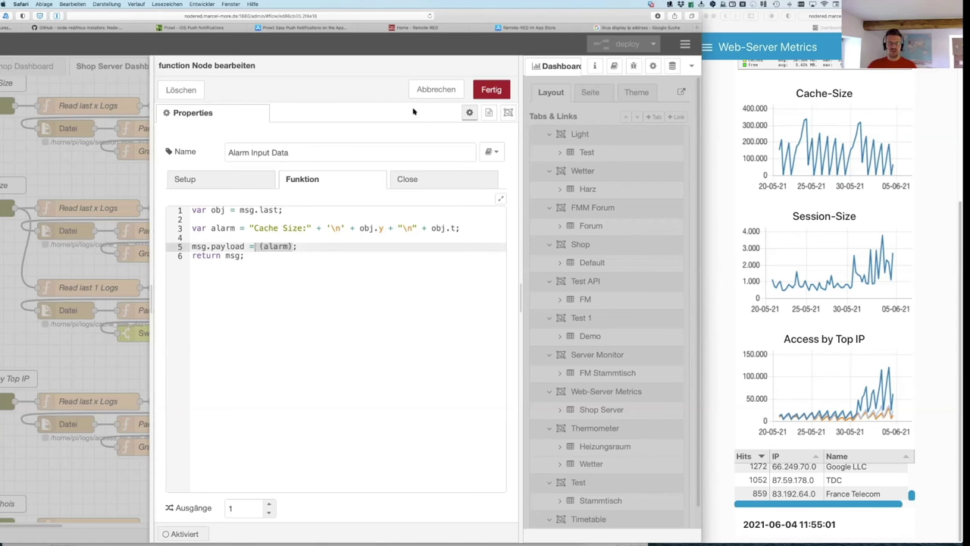
{"action": "left_click", "coordinate": [436, 89]}
{"action": "left_click", "coordinate": [373, 333]}
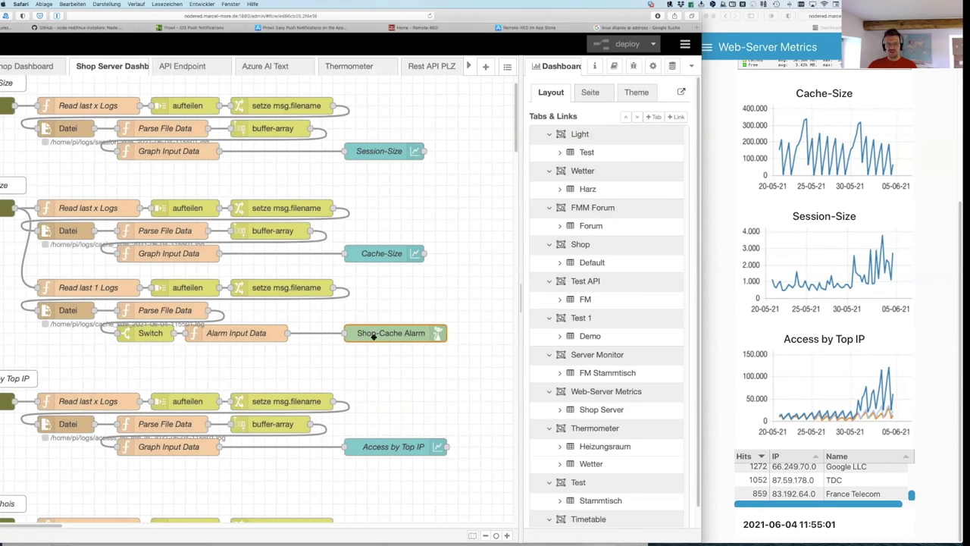
Step: Open the Shop-Cache Alarm prowl node settings and switch to the Prowl homepage in Safari
{"action": "double_click", "coordinate": [383, 338]}
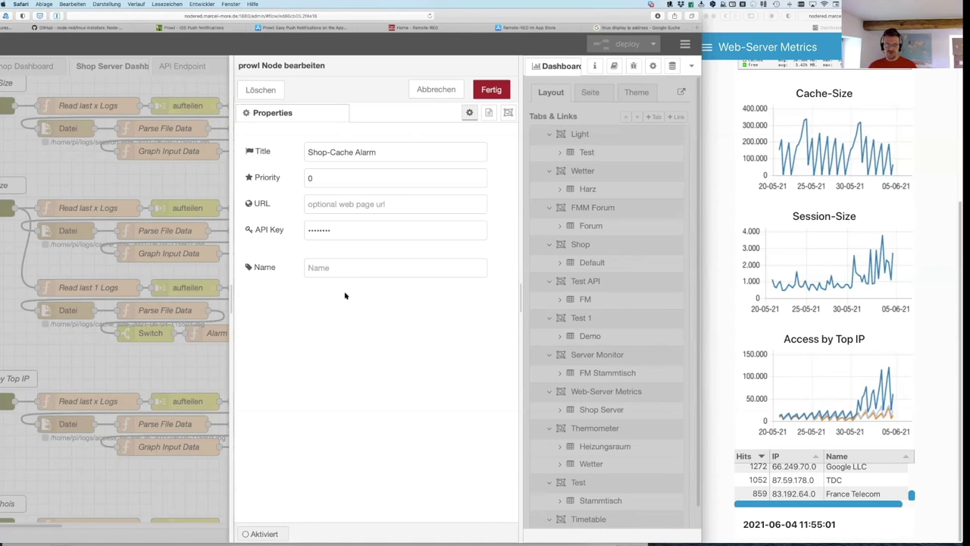
{"action": "left_click", "coordinate": [219, 27]}
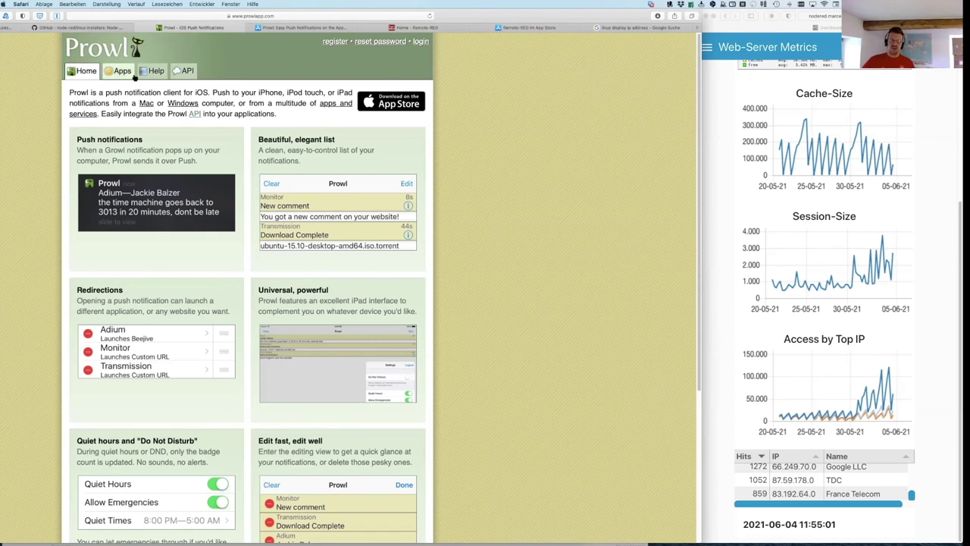
Step: Read through Prowl's API documentation page
{"action": "left_click", "coordinate": [183, 70]}
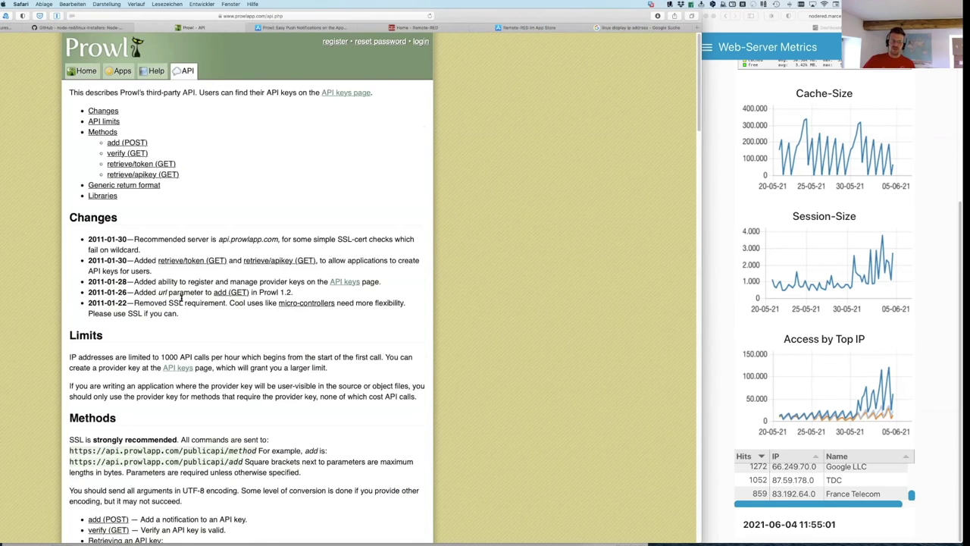
{"action": "scroll", "coordinate": [192, 291], "scroll_direction": "down", "scroll_amount": 1}
{"action": "scroll", "coordinate": [192, 291], "scroll_direction": "down", "scroll_amount": 5}
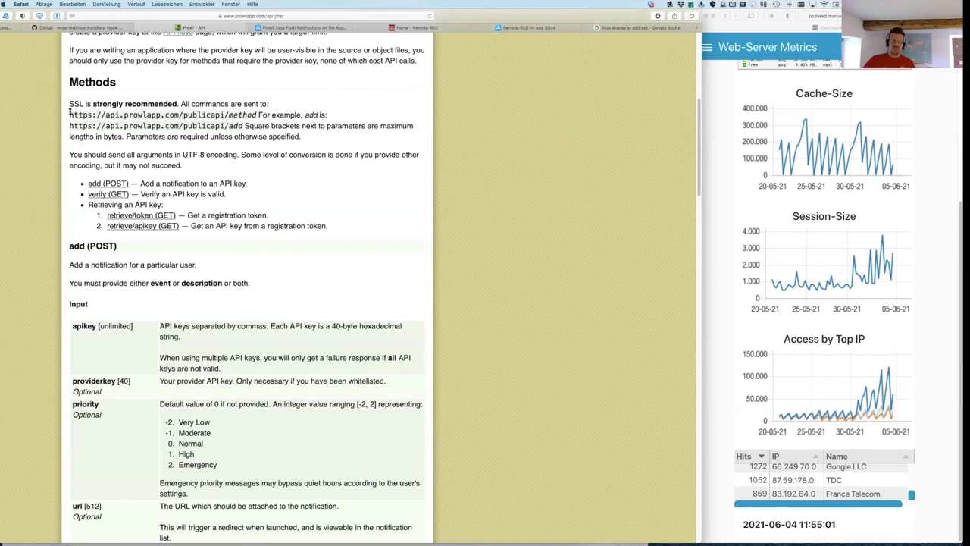
{"action": "scroll", "coordinate": [236, 189], "scroll_direction": "down", "scroll_amount": 3}
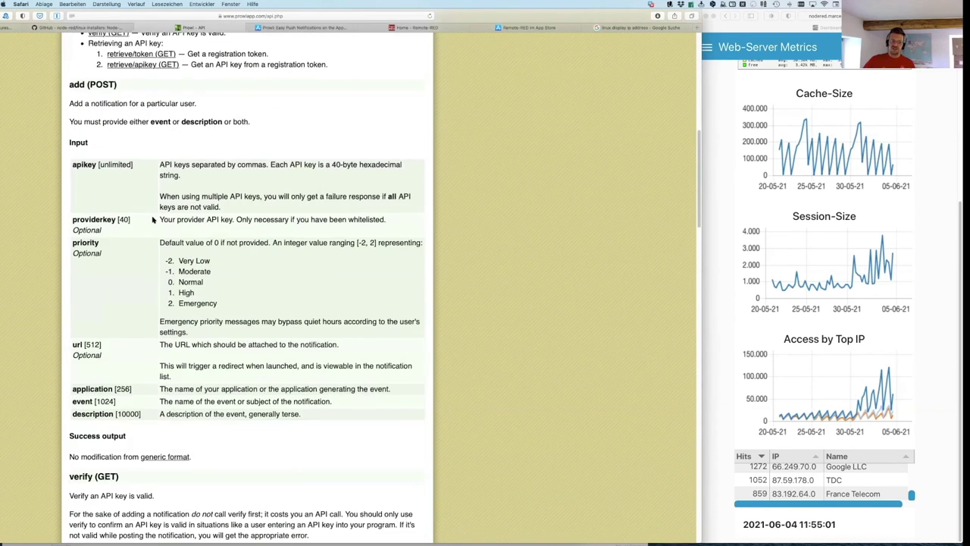
{"action": "scroll", "coordinate": [154, 219], "scroll_direction": "down", "scroll_amount": 2}
{"action": "scroll", "coordinate": [154, 215], "scroll_direction": "up", "scroll_amount": 2}
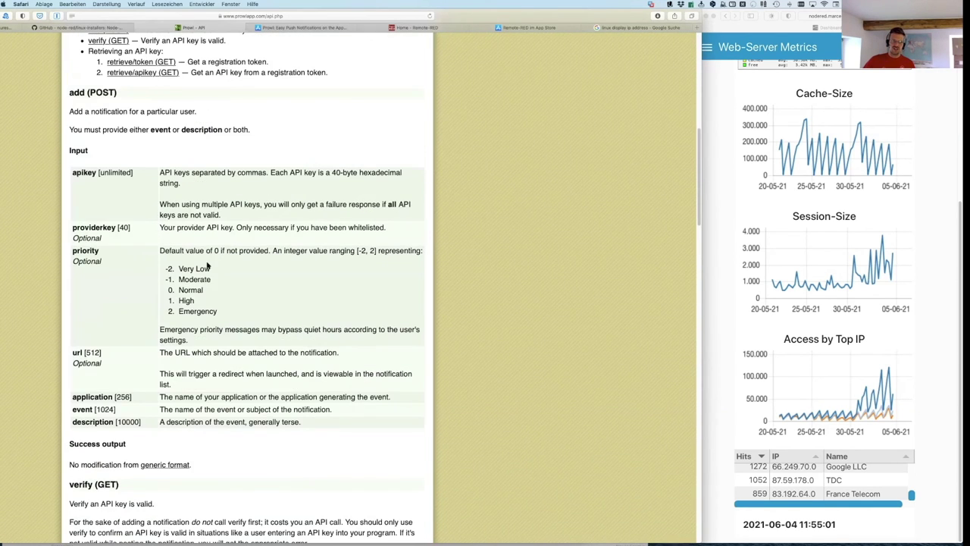
{"action": "scroll", "coordinate": [174, 208], "scroll_direction": "down", "scroll_amount": 2}
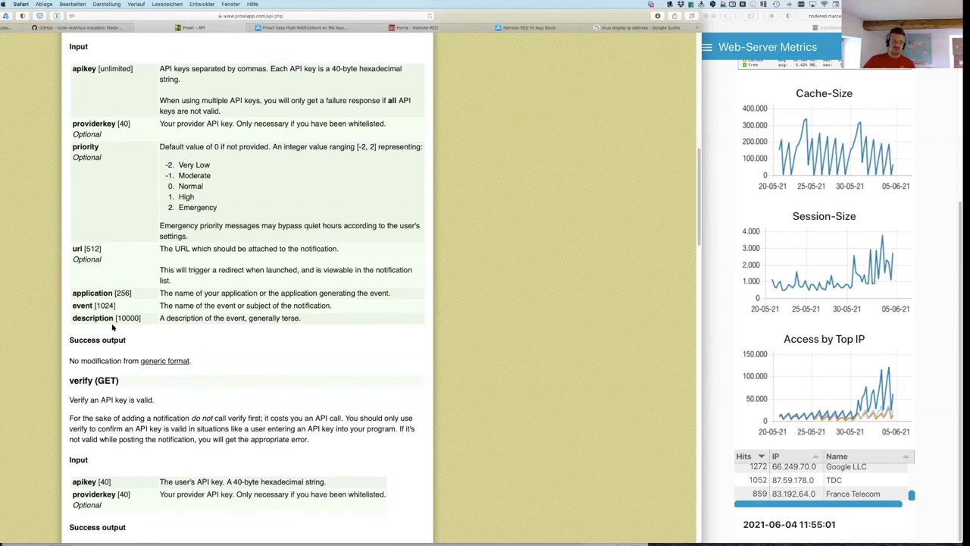
{"action": "scroll", "coordinate": [183, 307], "scroll_direction": "down", "scroll_amount": 6}
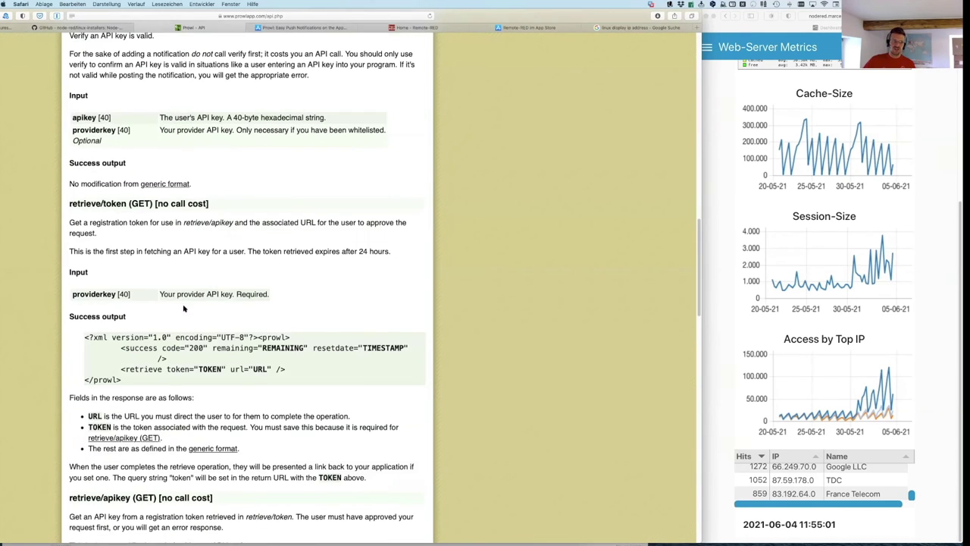
{"action": "scroll", "coordinate": [211, 119], "scroll_direction": "up", "scroll_amount": 15}
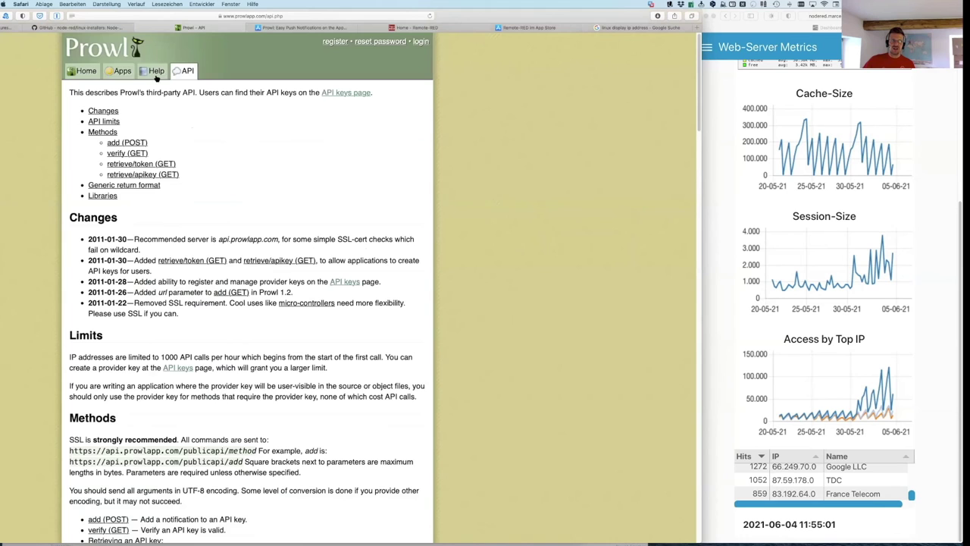
Step: Check Prowl's supported apps and App Store listing, then return to Node-RED and close the prowl settings
{"action": "left_click", "coordinate": [112, 71]}
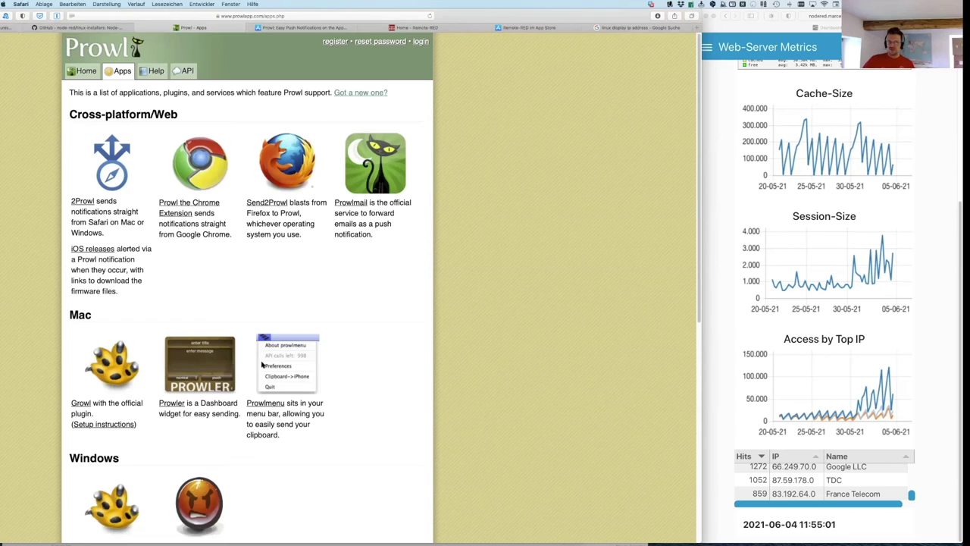
{"action": "left_click", "coordinate": [321, 28]}
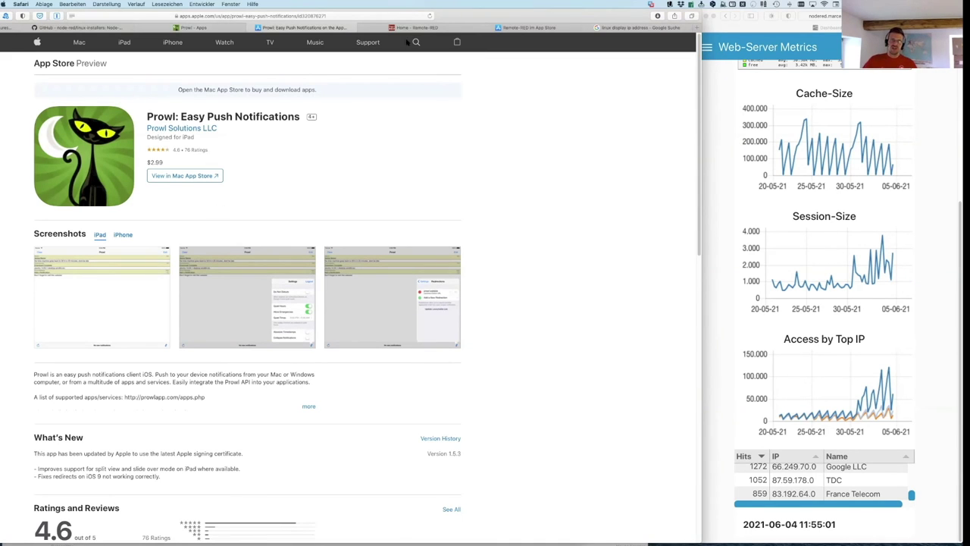
{"action": "double_click", "coordinate": [491, 18]}
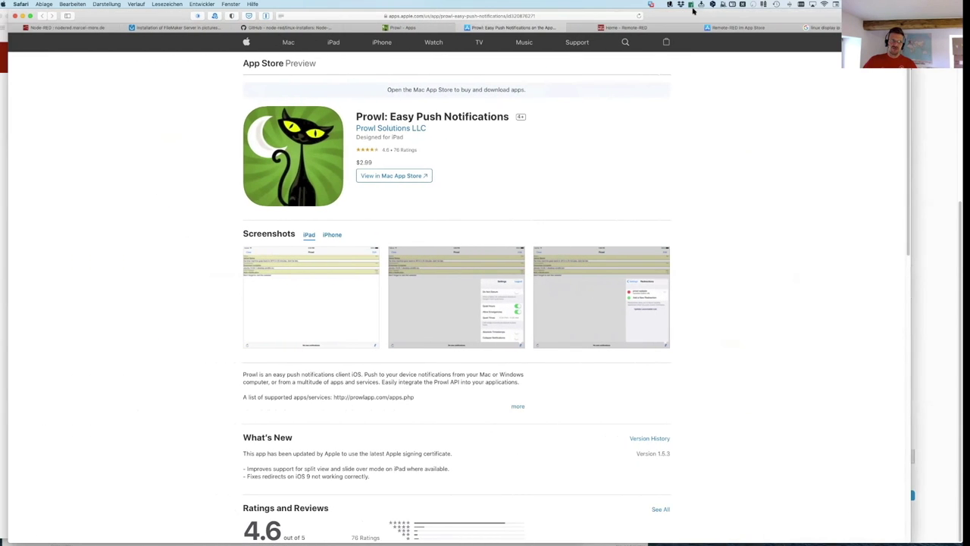
{"action": "left_click", "coordinate": [54, 27]}
{"action": "left_click", "coordinate": [700, 91]}
Step: Search the palette's install list for the prowl node module, then close the palette
{"action": "left_click", "coordinate": [898, 45]}
{"action": "mouse_move", "coordinate": [829, 167]}
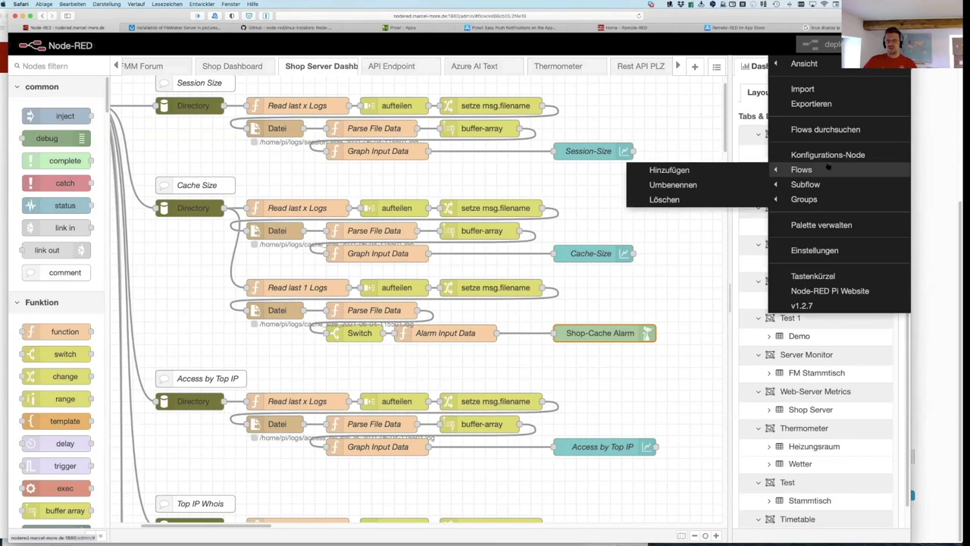
{"action": "left_click", "coordinate": [809, 226]}
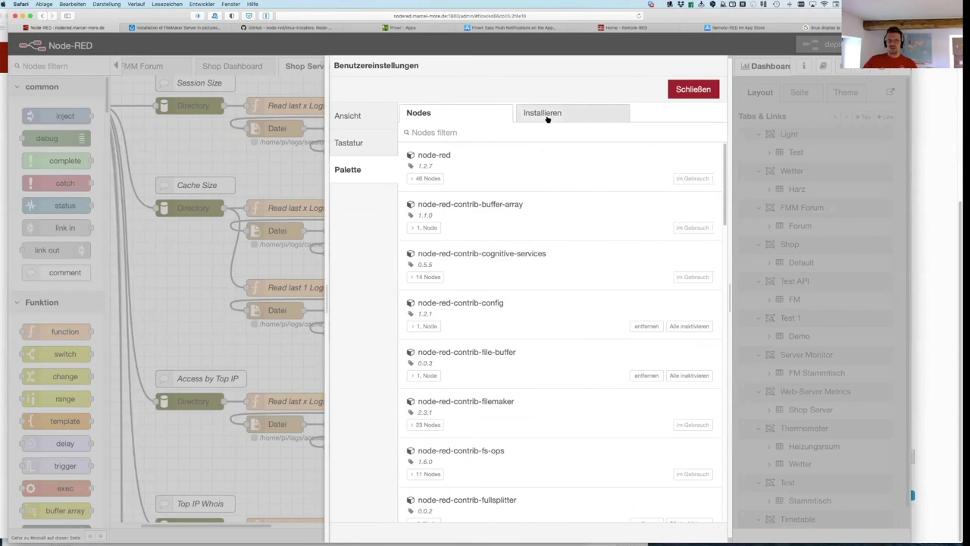
{"action": "left_click", "coordinate": [546, 113]}
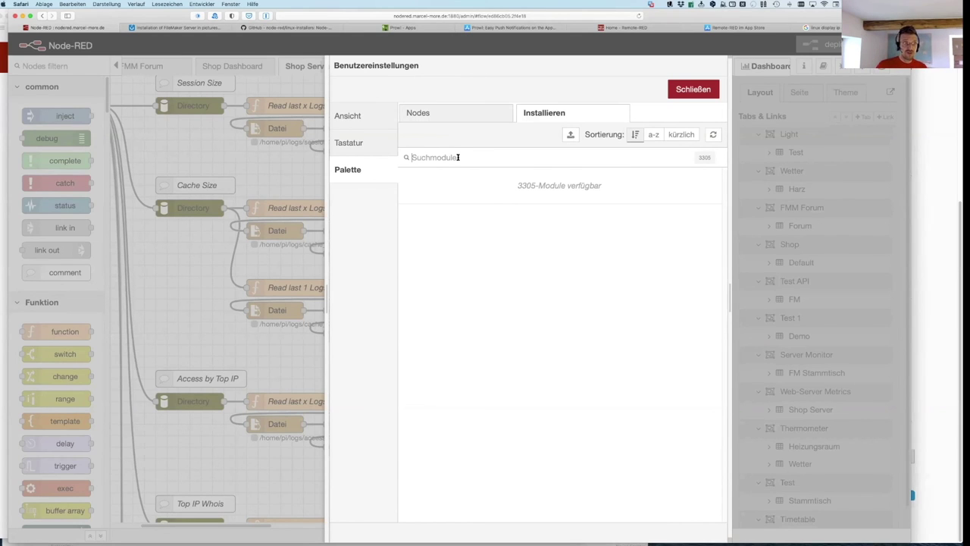
{"action": "type", "text": "prowl"}
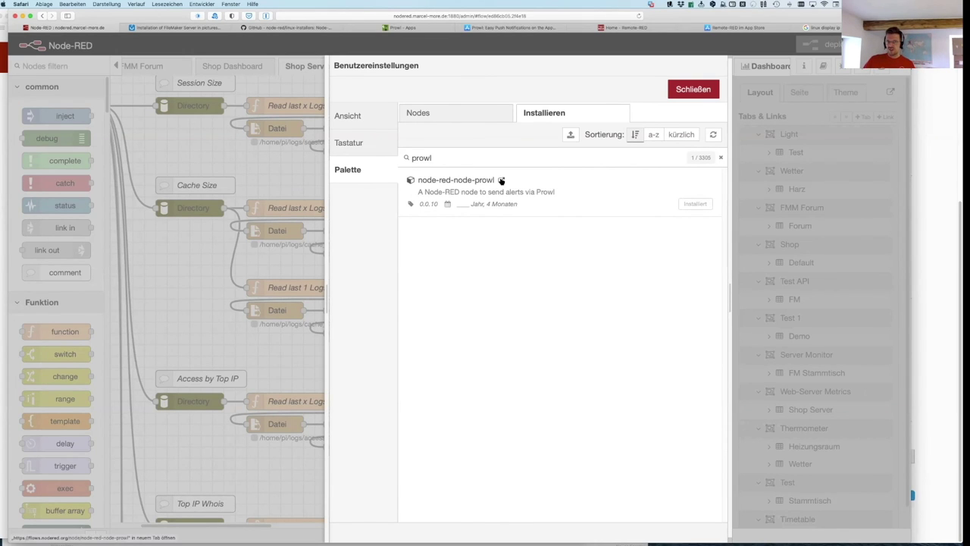
{"action": "left_click", "coordinate": [694, 90]}
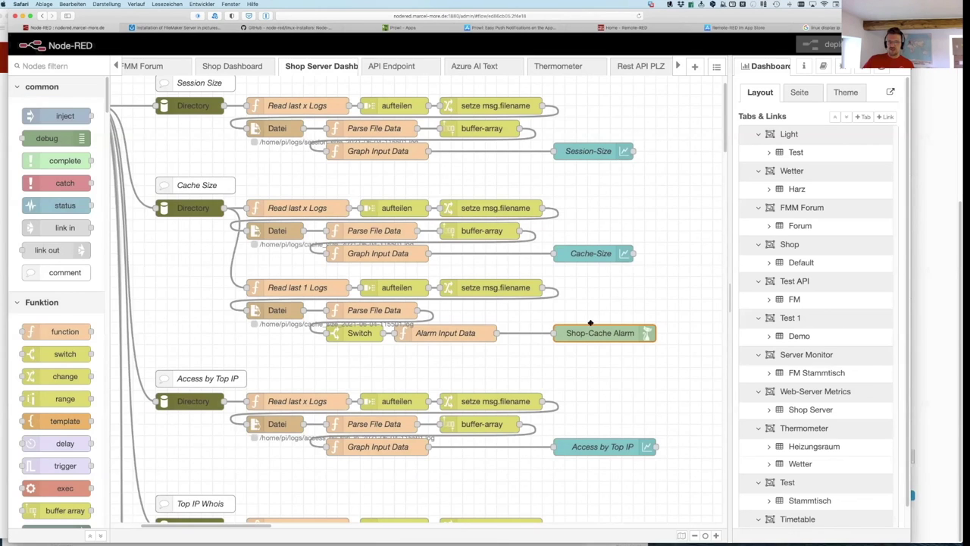
Step: Review the Shop-Cache Alarm prowl node's API key settings and close without changes
{"action": "double_click", "coordinate": [590, 334]}
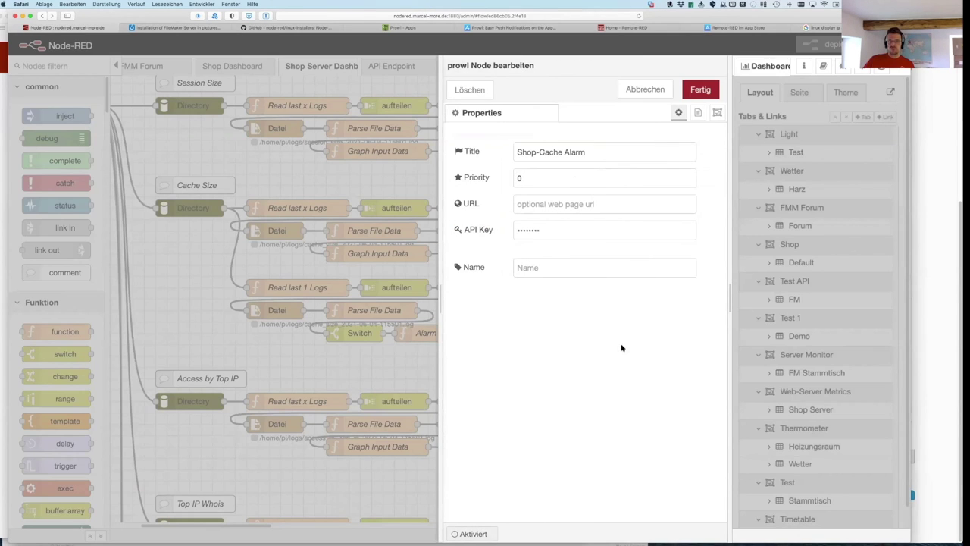
{"action": "left_click", "coordinate": [544, 229]}
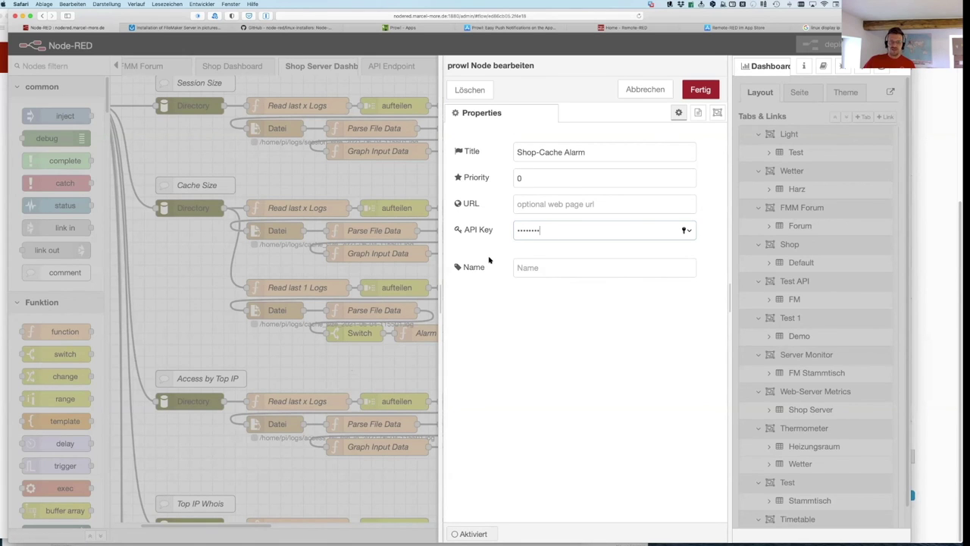
{"action": "left_click", "coordinate": [637, 91]}
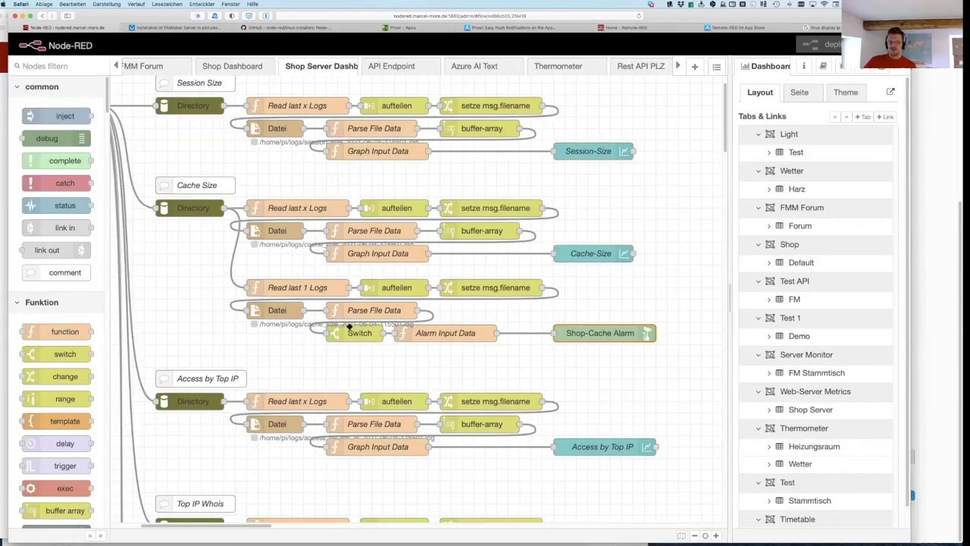
Step: Check the Switch node's > 250000 cache-size threshold, cancel, and select the Shop-Cache Alarm node
{"action": "double_click", "coordinate": [353, 333]}
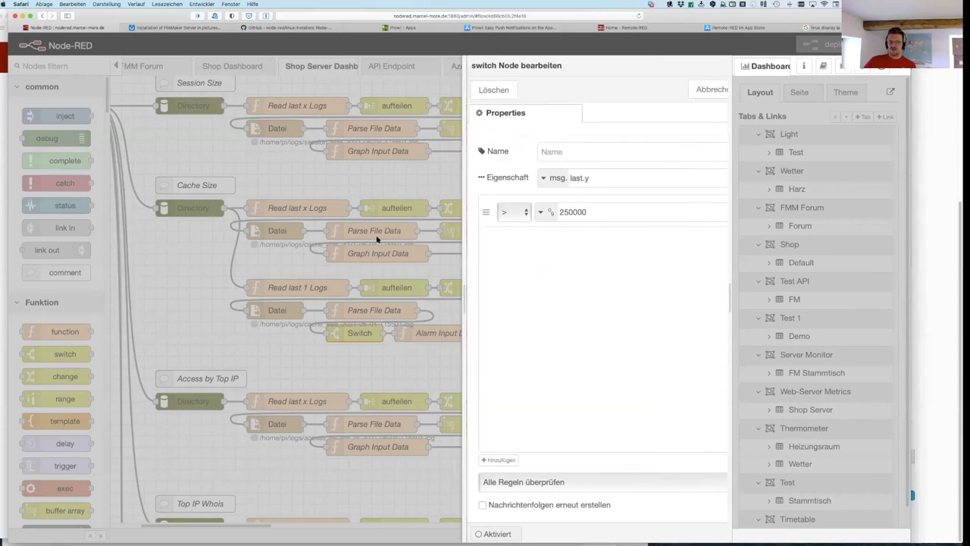
{"action": "left_click_drag", "start_coordinate": [525, 212], "coordinate": [455, 213]}
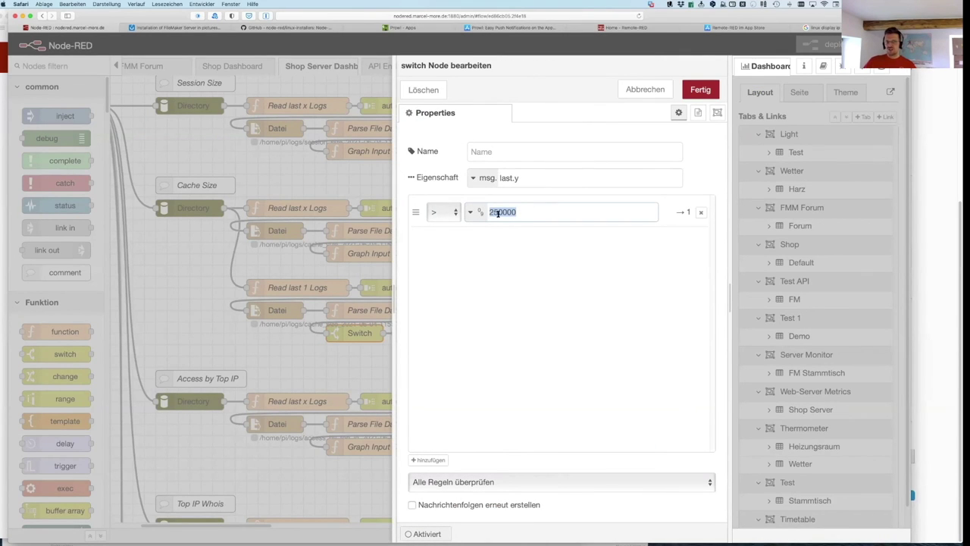
{"action": "left_click", "coordinate": [643, 90]}
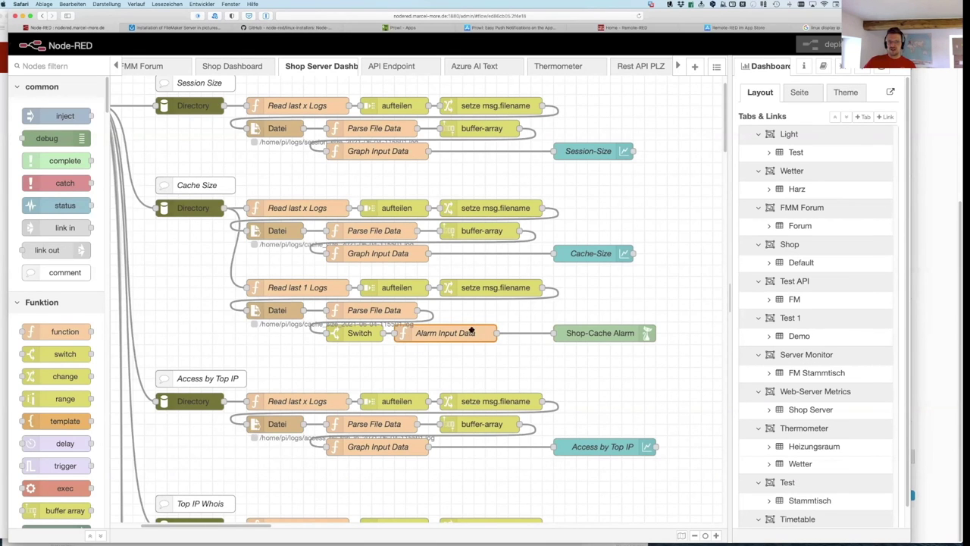
{"action": "left_click", "coordinate": [608, 334]}
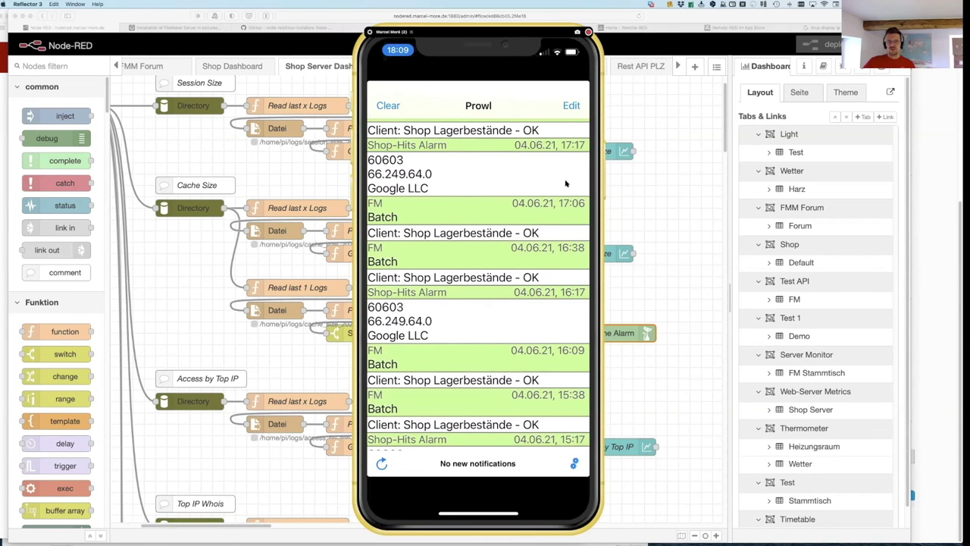
Step: Move the phone mirror aside and toggle the Web-Server Metrics top-IP table's Hits sort
{"action": "left_click_drag", "start_coordinate": [478, 32], "coordinate": [294, 34]}
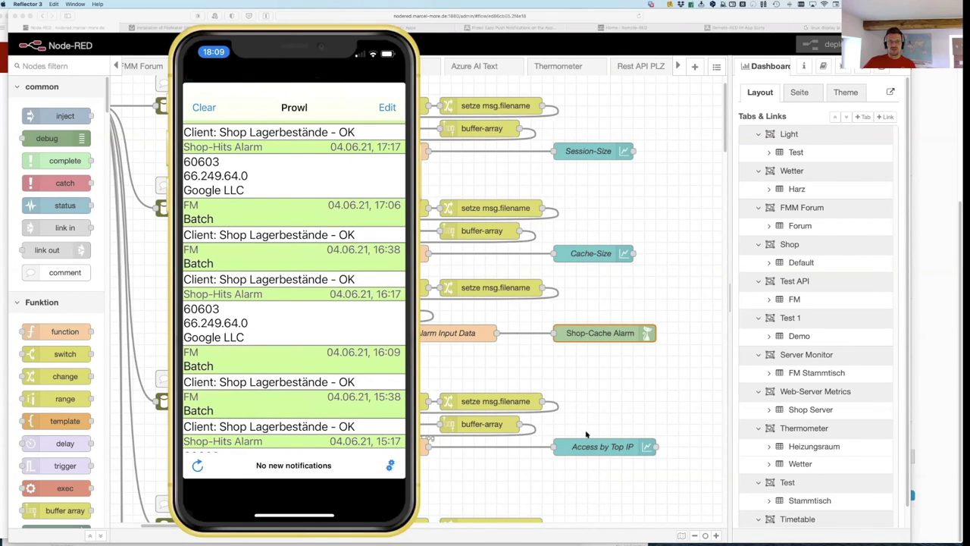
{"action": "left_click", "coordinate": [940, 228]}
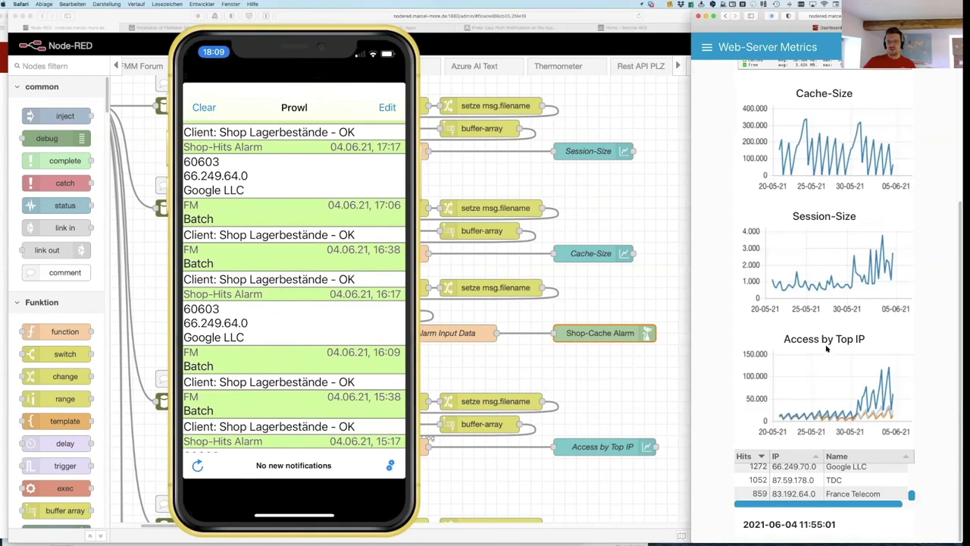
{"action": "left_click", "coordinate": [746, 458]}
{"action": "left_click", "coordinate": [745, 456]}
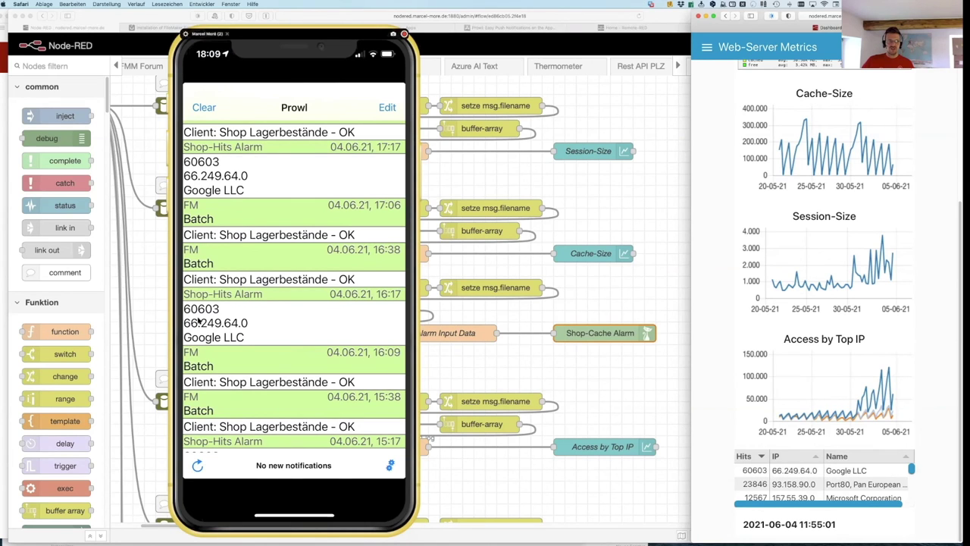
Step: Reposition the phone mirror to compare alerts, then bring Node-RED forward and minimise the mirror
{"action": "left_click", "coordinate": [229, 185]}
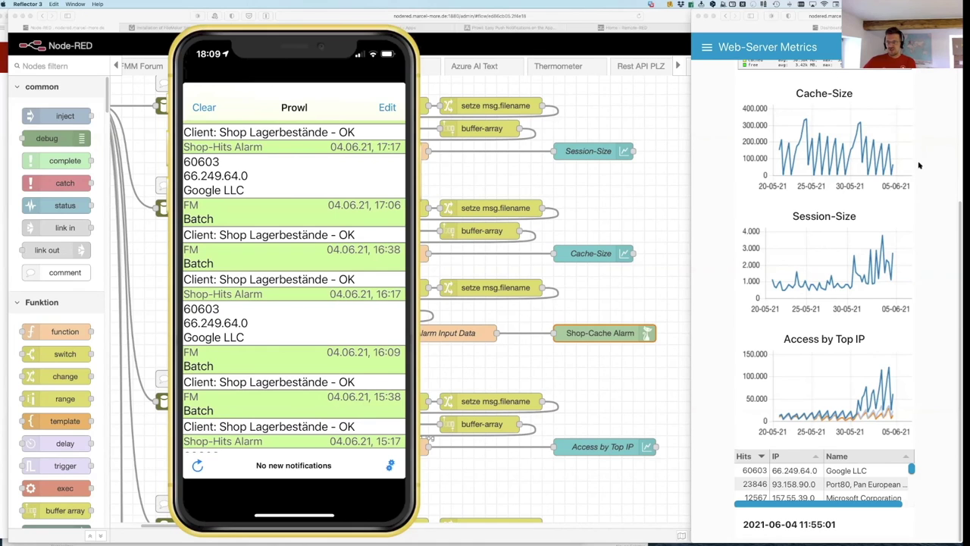
{"action": "scroll", "coordinate": [845, 319], "scroll_direction": "up", "scroll_amount": 5}
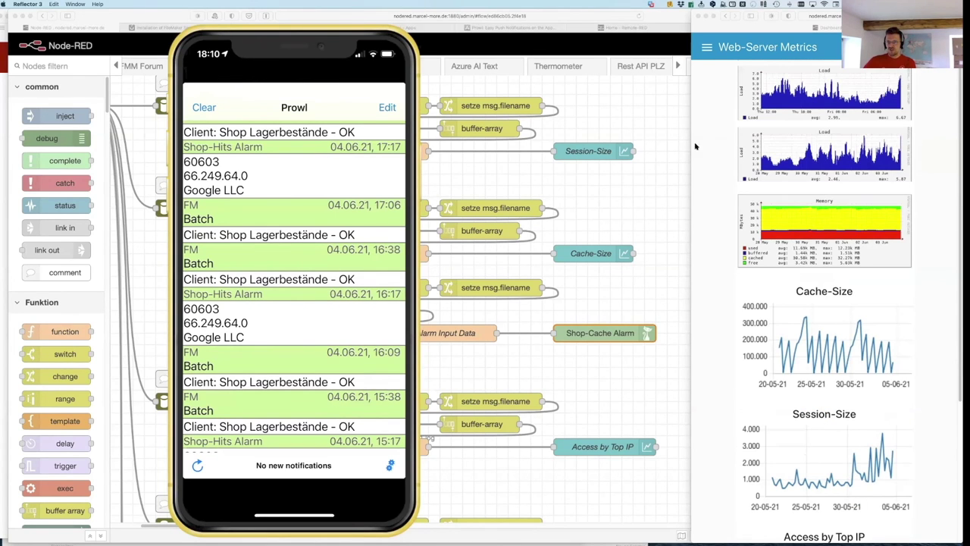
{"action": "left_click_drag", "start_coordinate": [294, 33], "coordinate": [566, 32]}
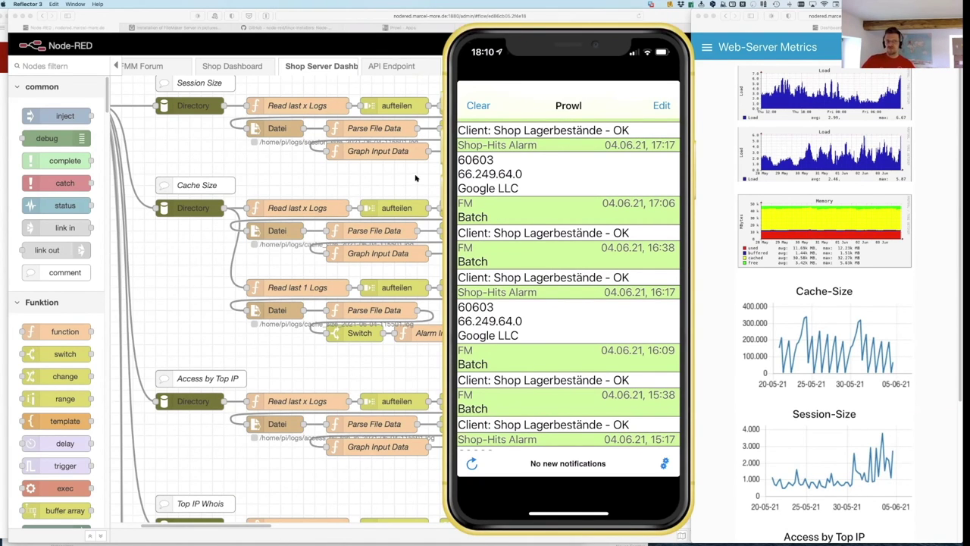
{"action": "left_click_drag", "start_coordinate": [452, 74], "coordinate": [437, 76]}
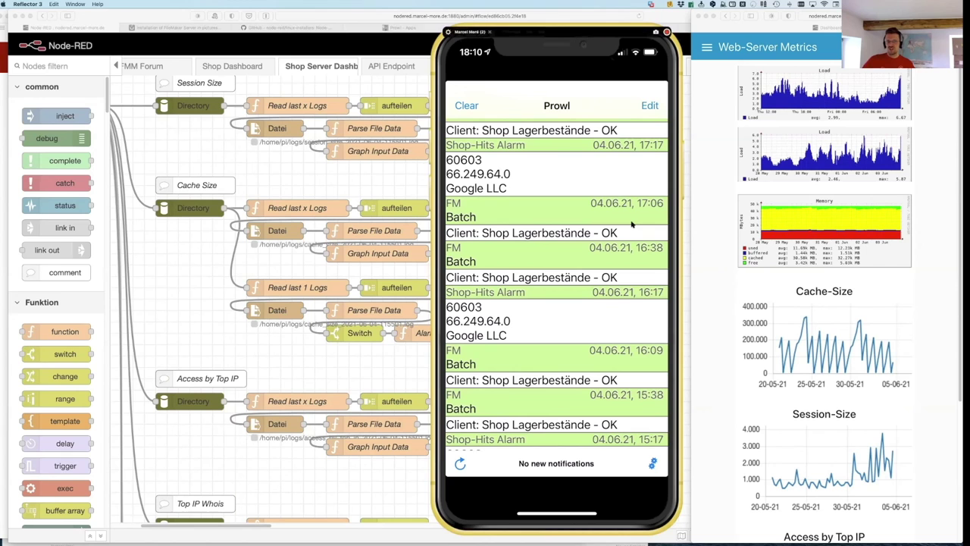
{"action": "left_click", "coordinate": [164, 14]}
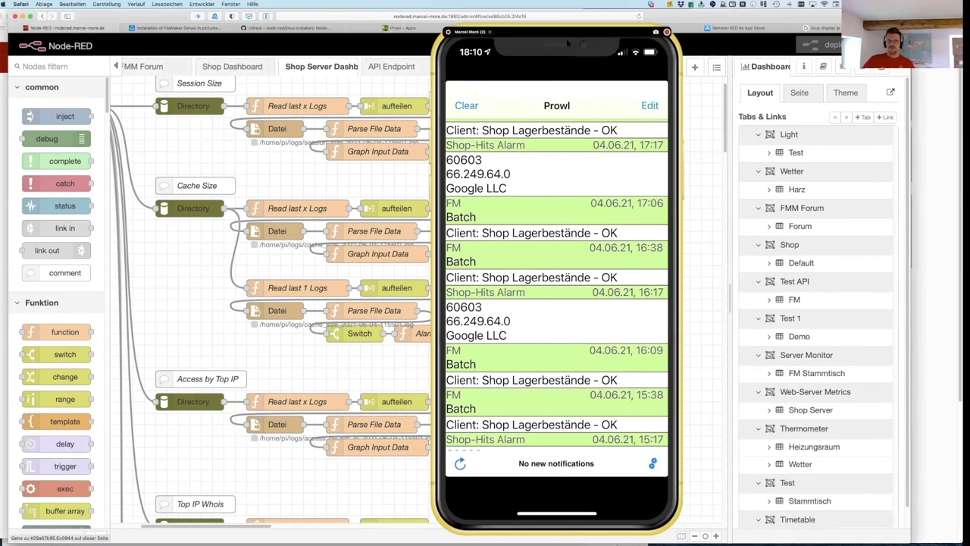
{"action": "left_click", "coordinate": [674, 70]}
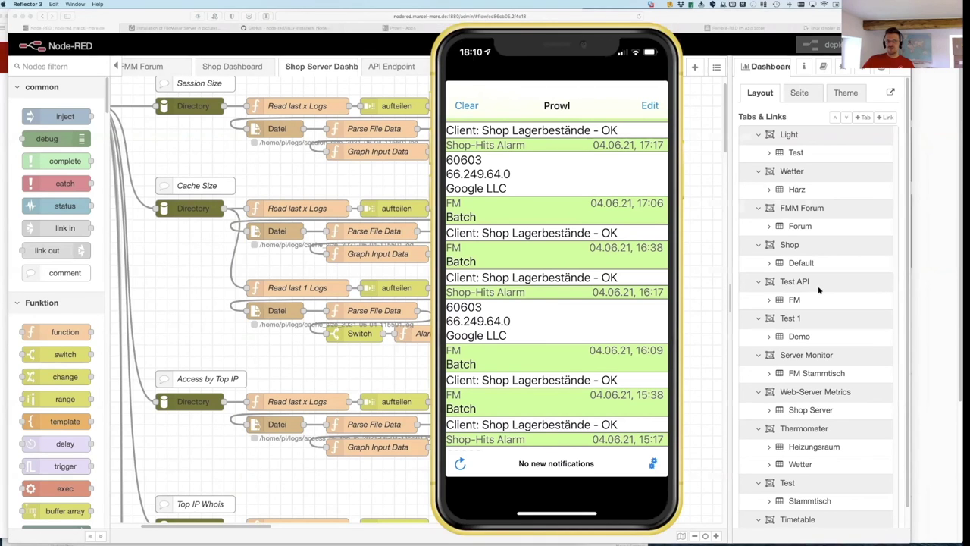
{"action": "key", "text": "super+m"}
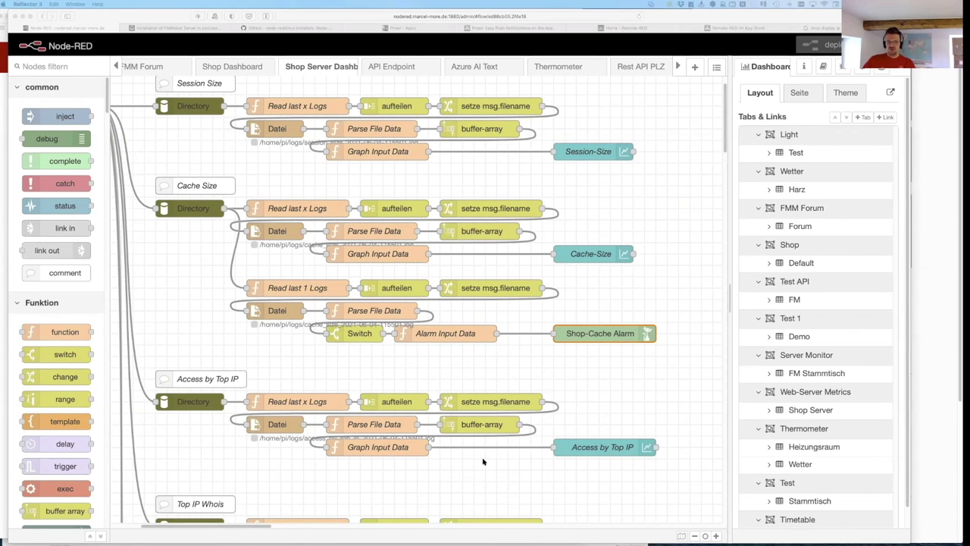
Step: Switch to the FileMaker Server Admin Console VM and view its Databases, Dashboard and Connectors pages
{"action": "key", "text": "super+Tab"}
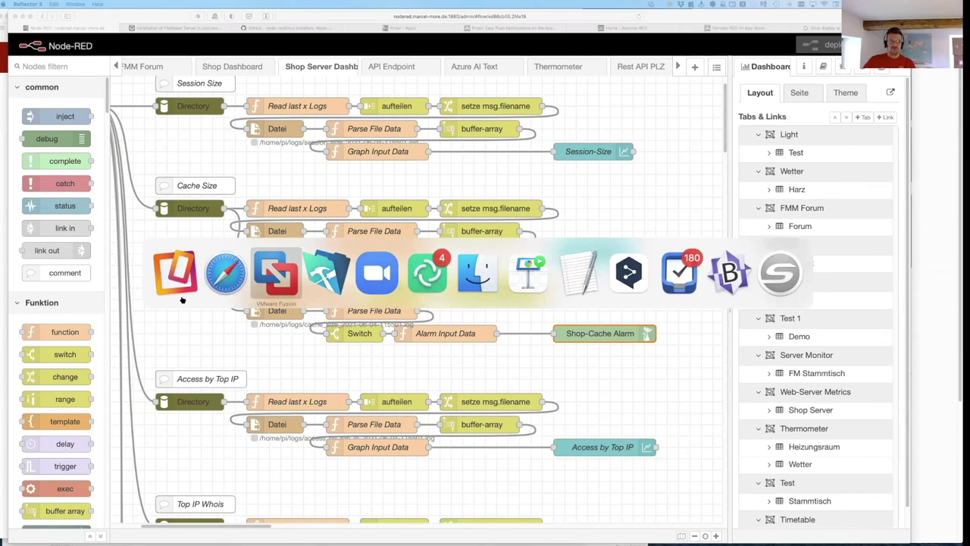
{"action": "left_click_drag", "start_coordinate": [824, 25], "coordinate": [716, 23]}
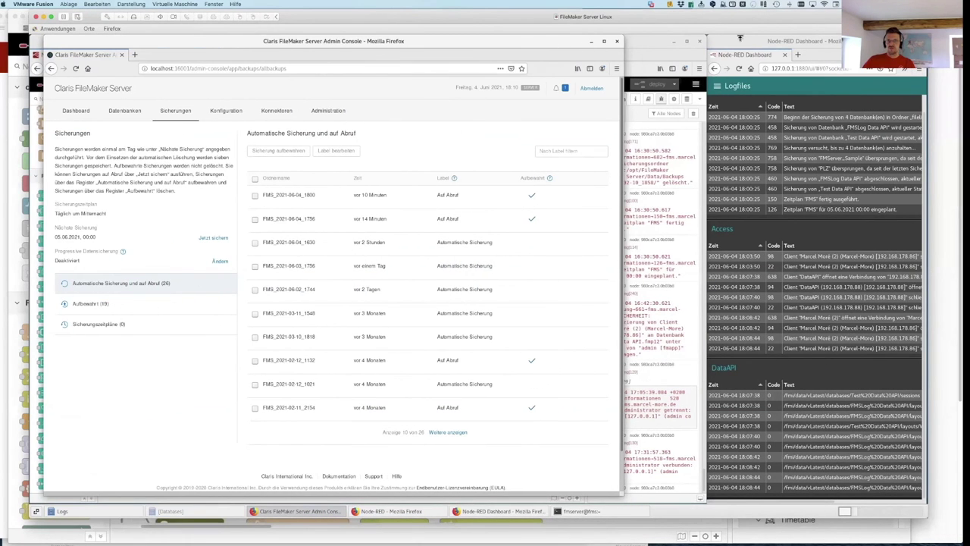
{"action": "left_click", "coordinate": [114, 111]}
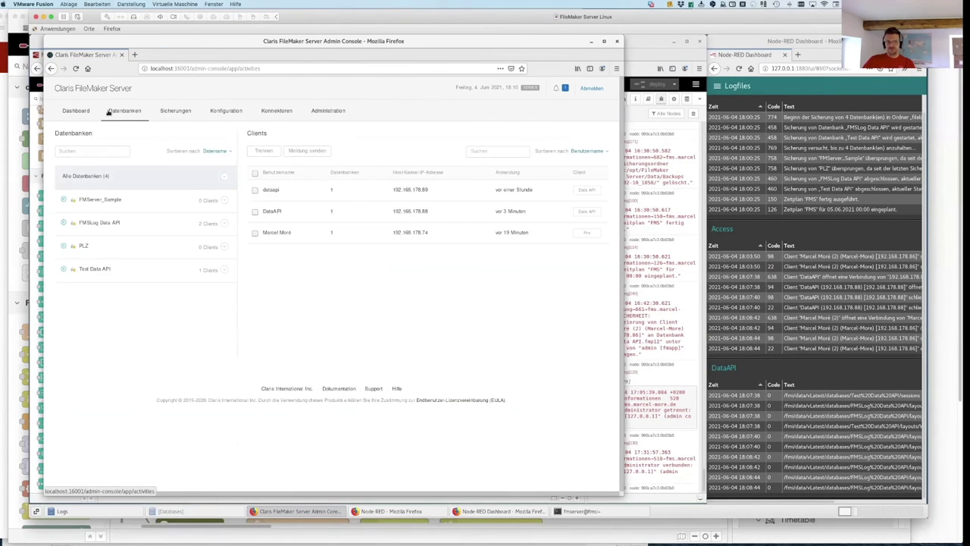
{"action": "left_click", "coordinate": [74, 113]}
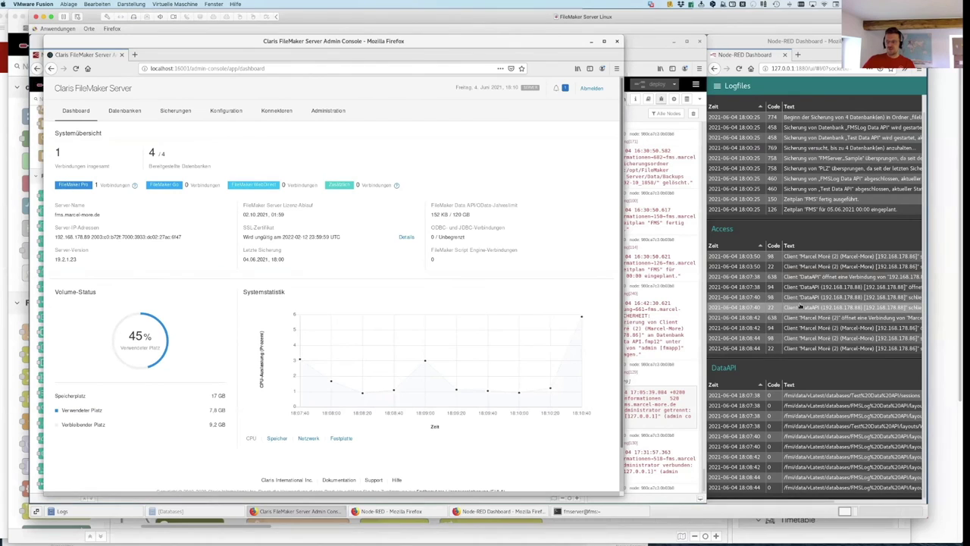
{"action": "left_click", "coordinate": [280, 112]}
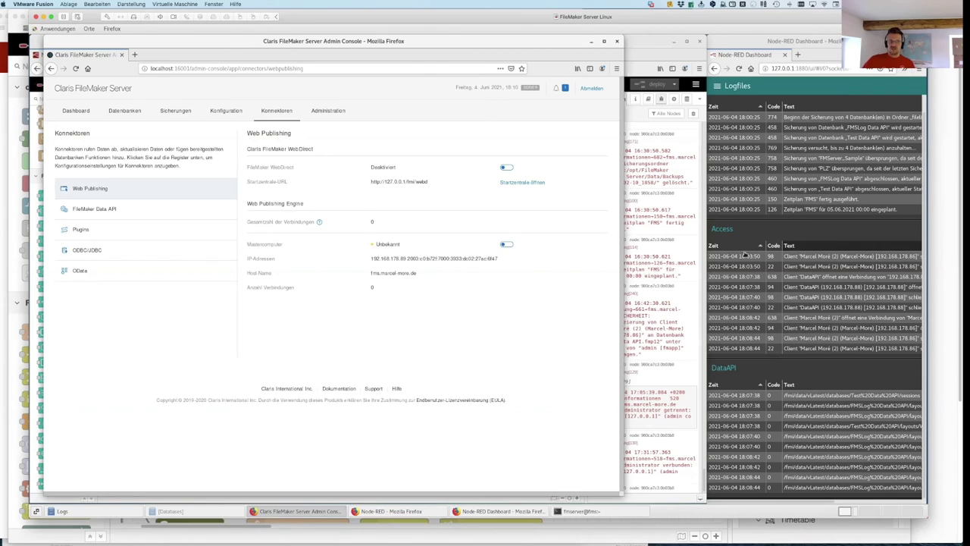
Step: List the downloadable log files under Configuration > Logging, then return to the dashboard and raise Node-RED
{"action": "left_click", "coordinate": [223, 112]}
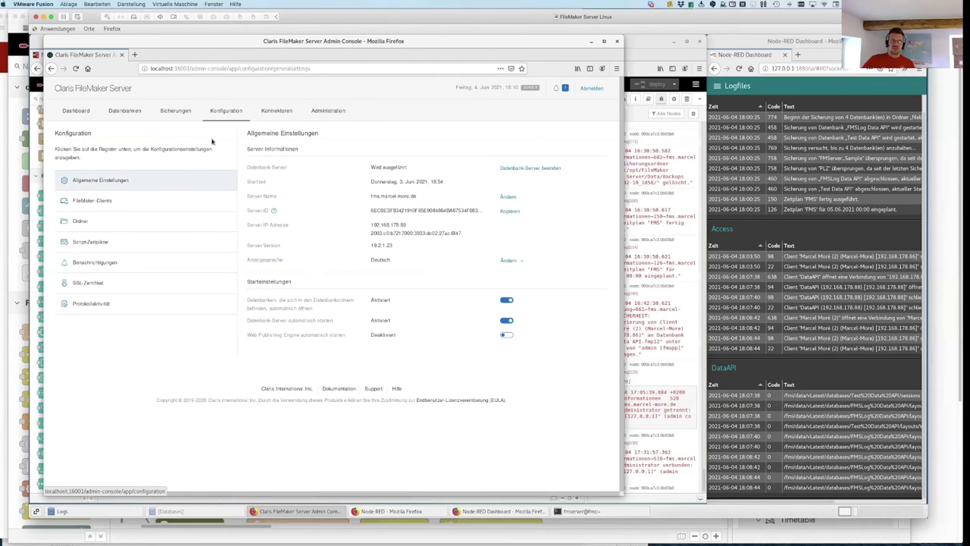
{"action": "left_click", "coordinate": [97, 304]}
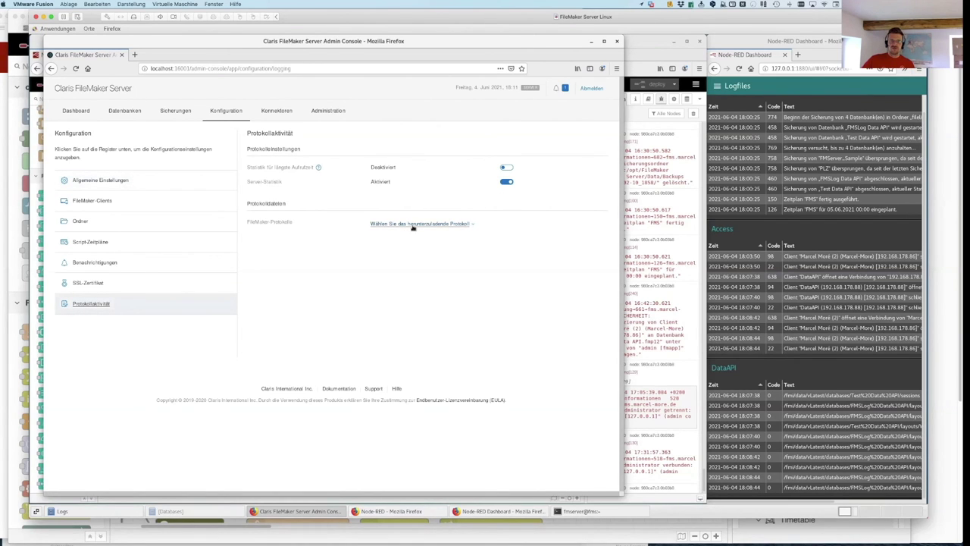
{"action": "left_click", "coordinate": [463, 225]}
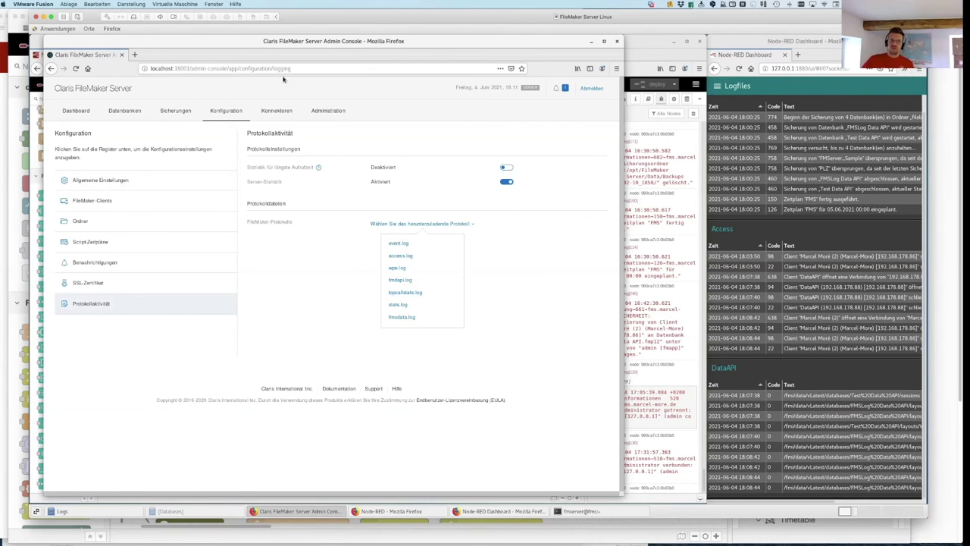
{"action": "left_click", "coordinate": [754, 43]}
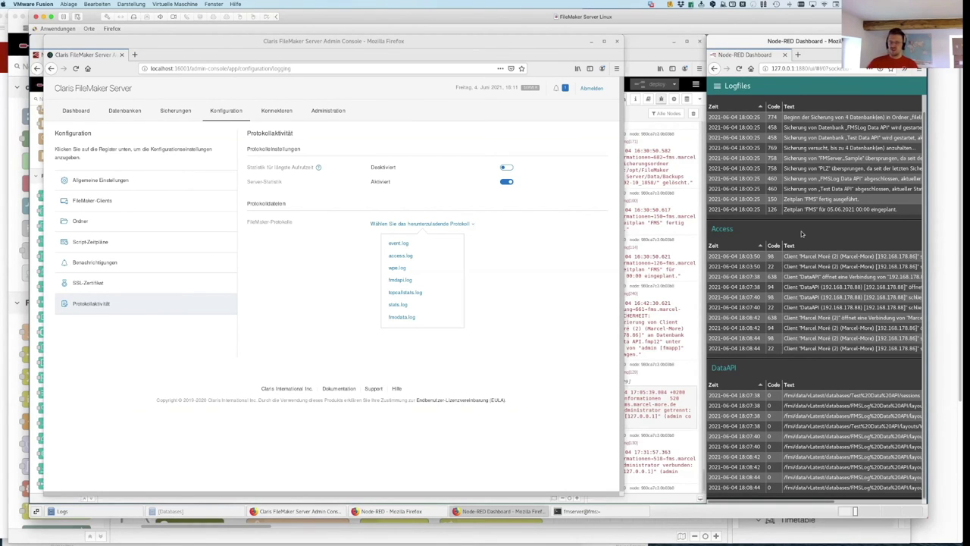
{"action": "left_click", "coordinate": [75, 111]}
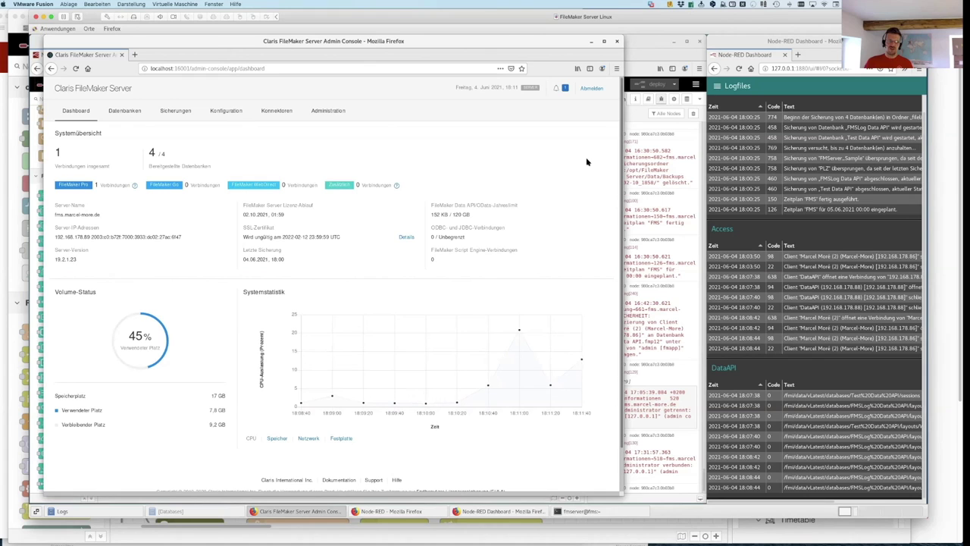
{"action": "left_click", "coordinate": [626, 45]}
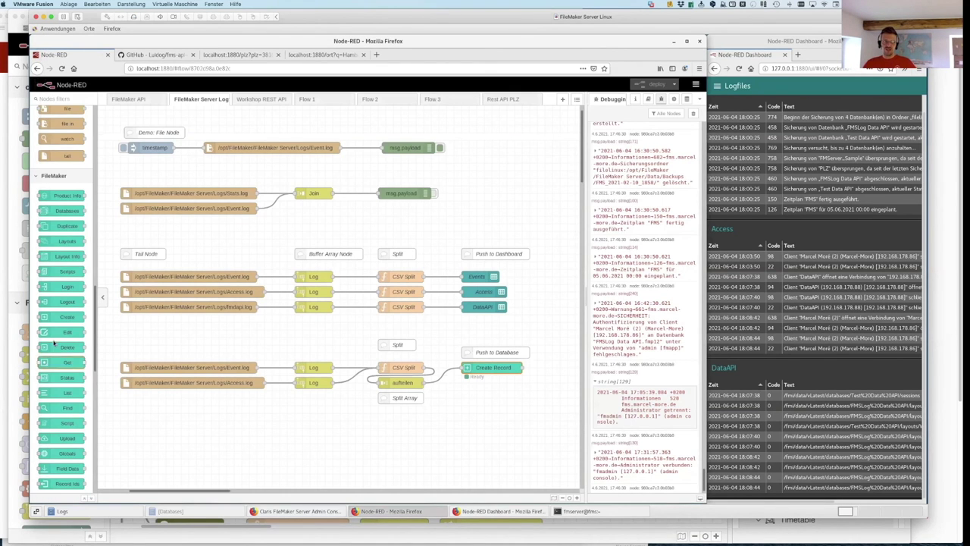
Step: Bring the Admin Console dashboard back in front, beside the Node-RED Dashboard Logfiles page
{"action": "scroll", "coordinate": [54, 343], "scroll_direction": "up", "scroll_amount": 8}
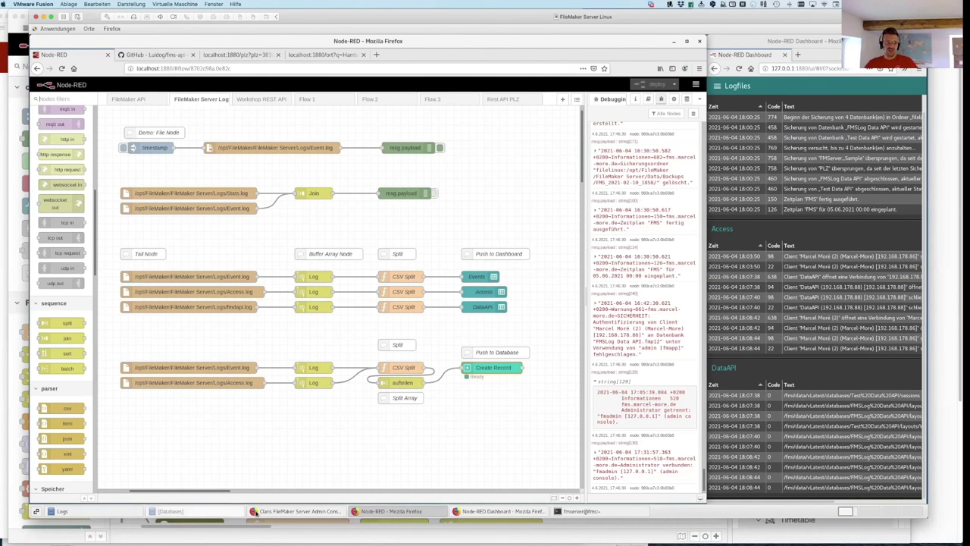
{"action": "left_click", "coordinate": [291, 511]}
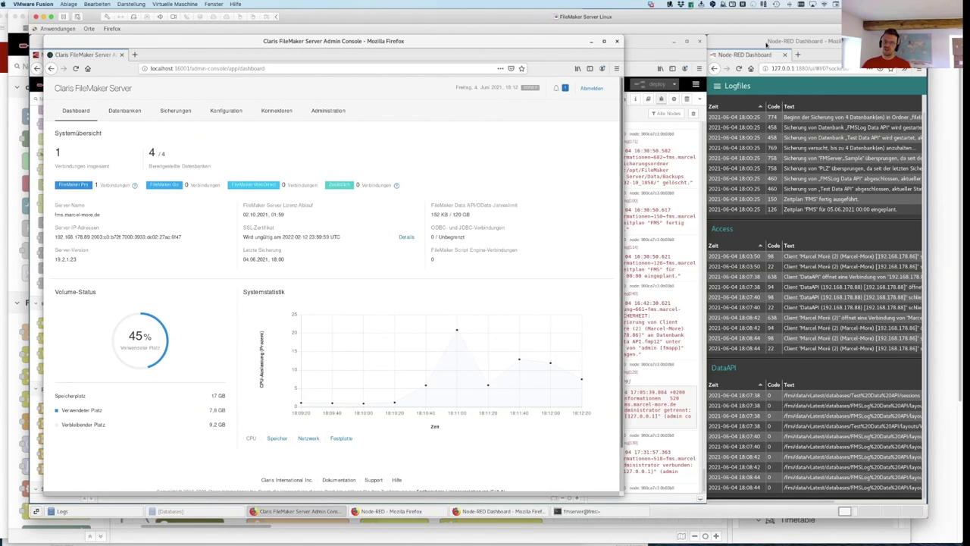
{"action": "left_click", "coordinate": [760, 43]}
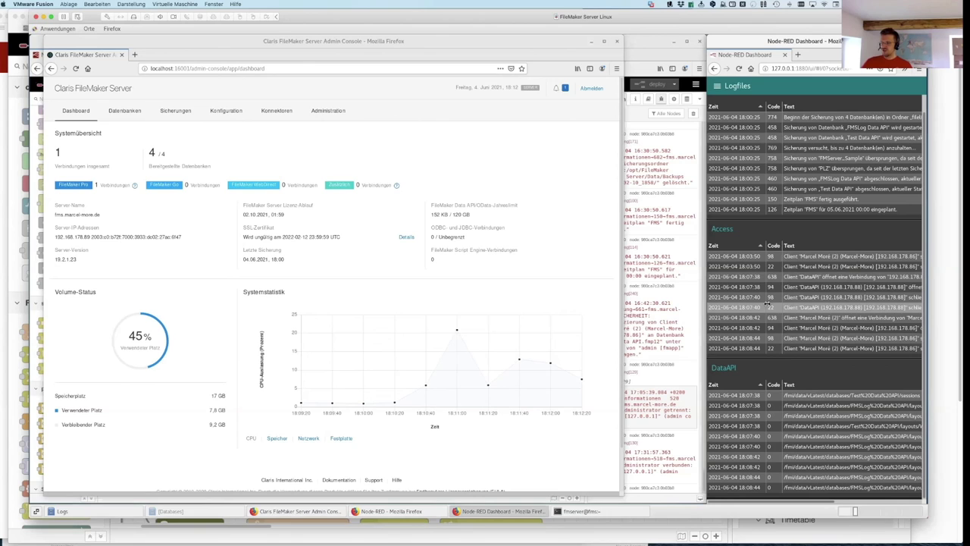